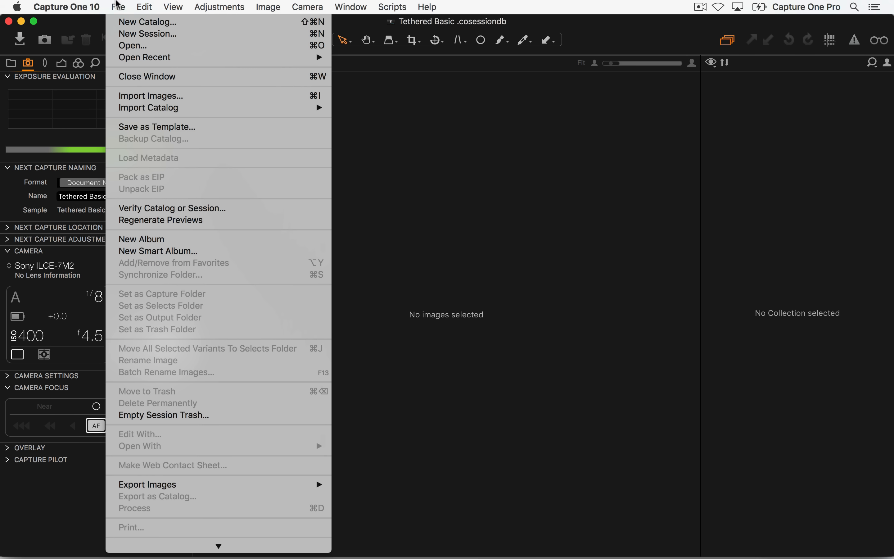
# Step: Examine the available counter commands and the extra options of the Next Capture Naming tool
pyautogui.moveTo(143, 4)
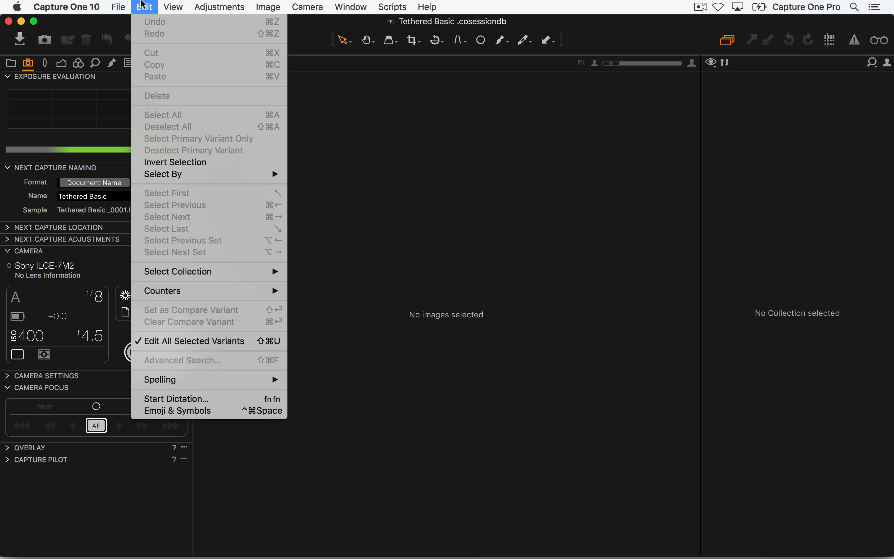
pyautogui.moveTo(226, 292)
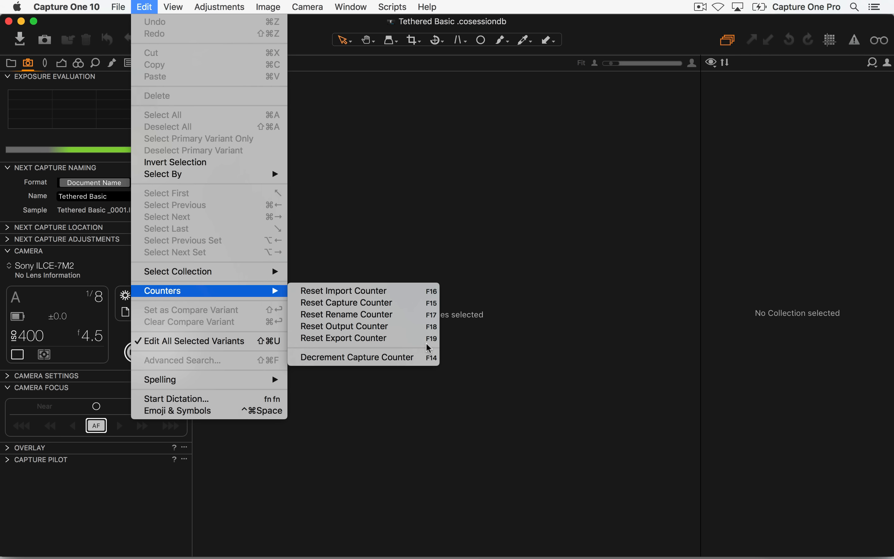
pyautogui.click(431, 118)
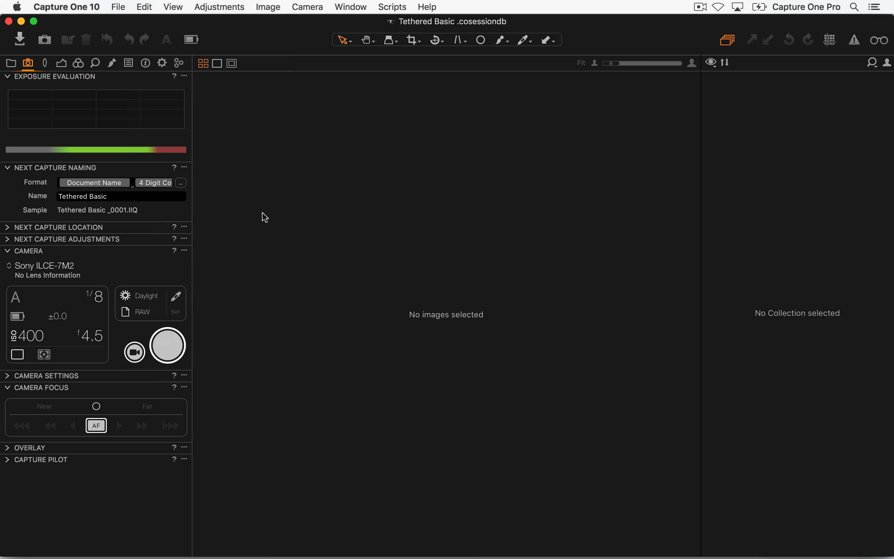
pyautogui.click(184, 168)
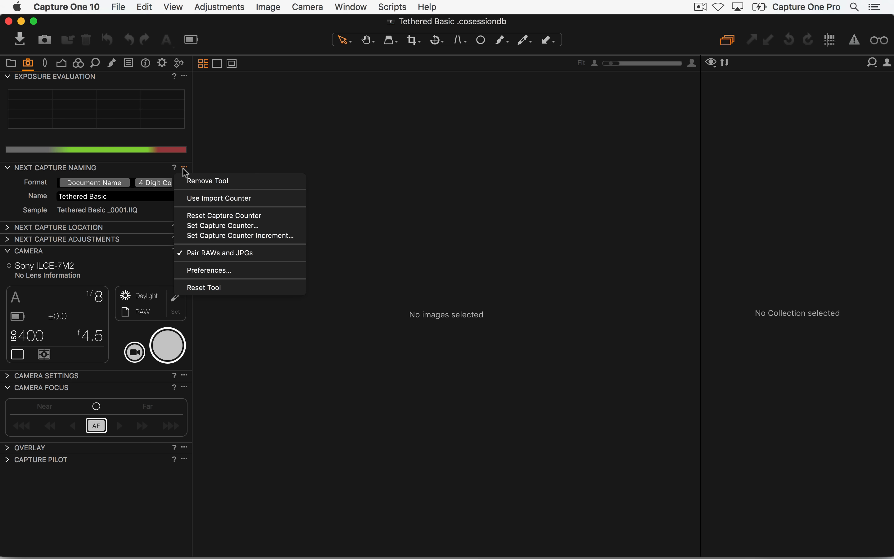
pyautogui.click(260, 226)
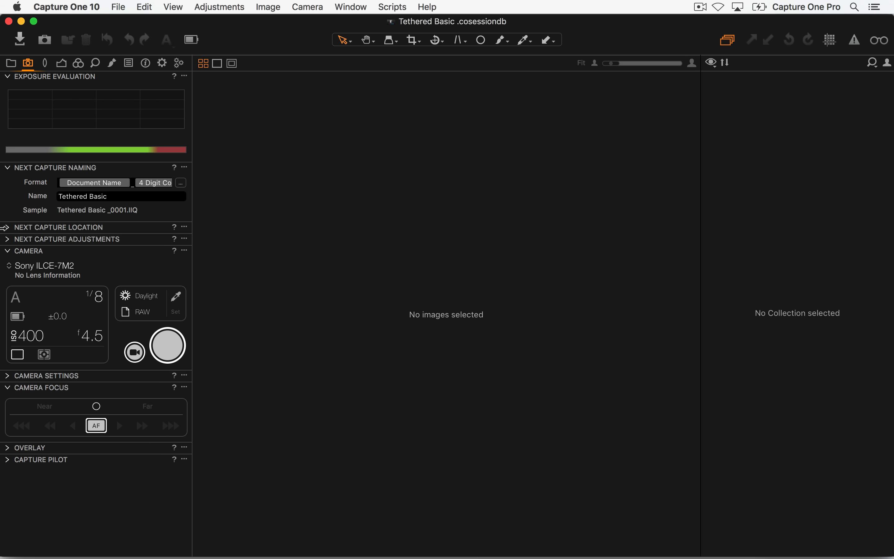
# Step: Expand Next Capture Location, reveal the session's Capture folder in Finder, and return to Capture One
pyautogui.click(7, 227)
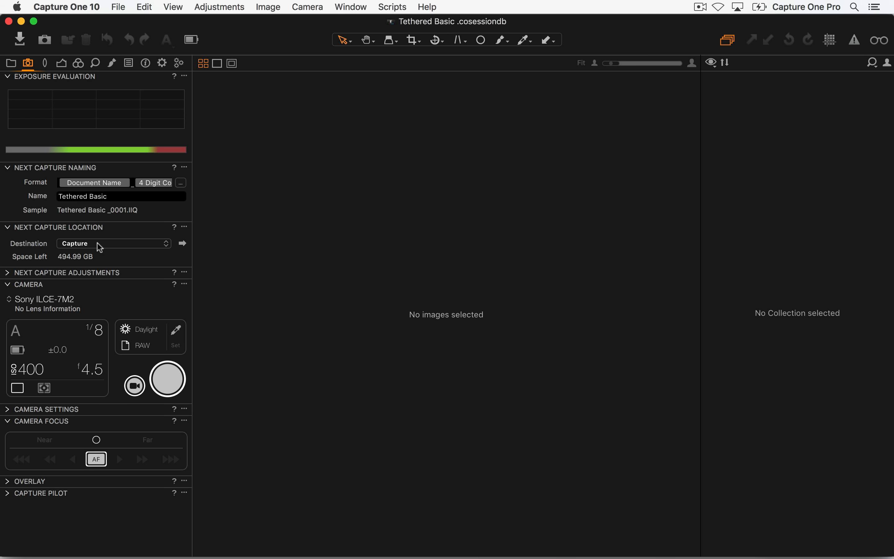
pyautogui.click(183, 245)
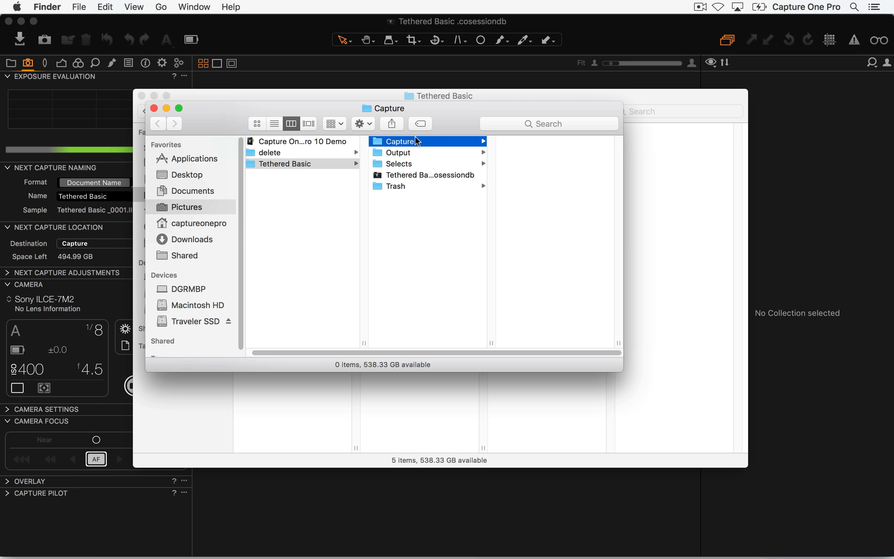
pyautogui.click(136, 96)
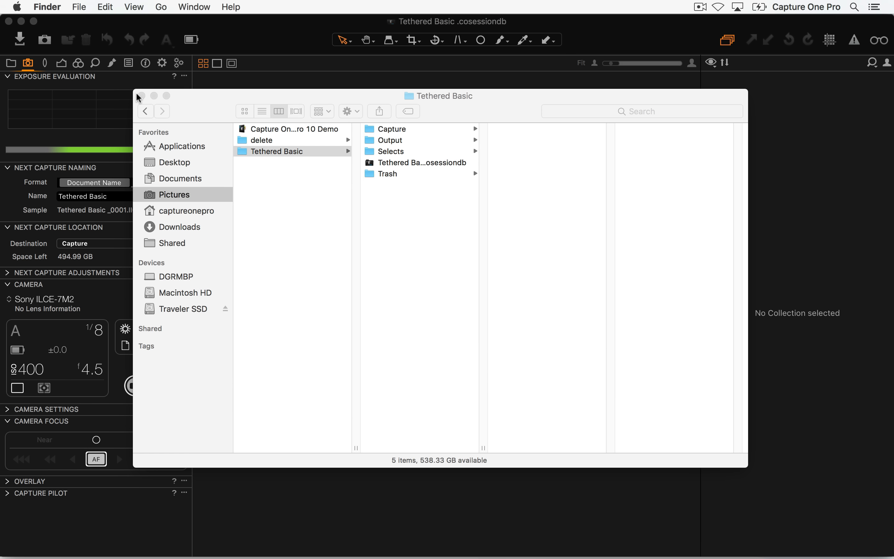
pyautogui.moveTo(219, 96); pyautogui.dragTo(312, 107)
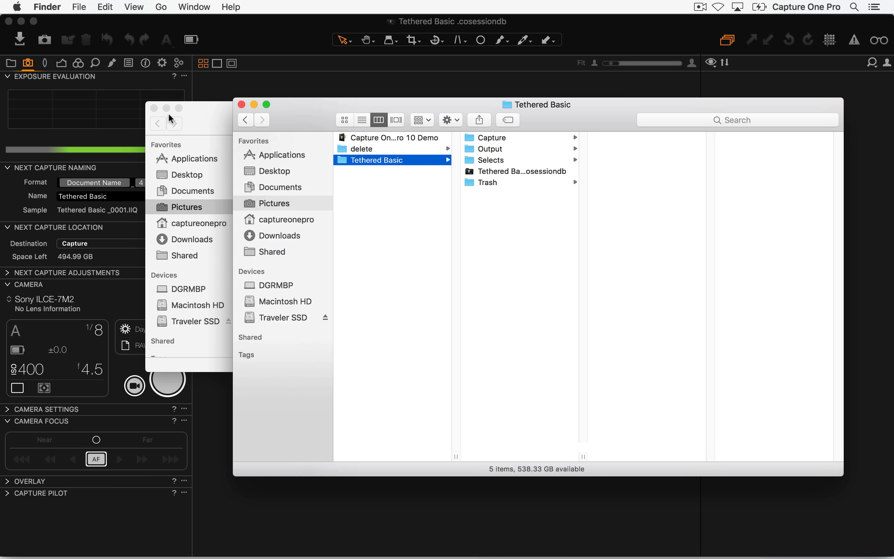
pyautogui.click(154, 108)
pyautogui.click(509, 143)
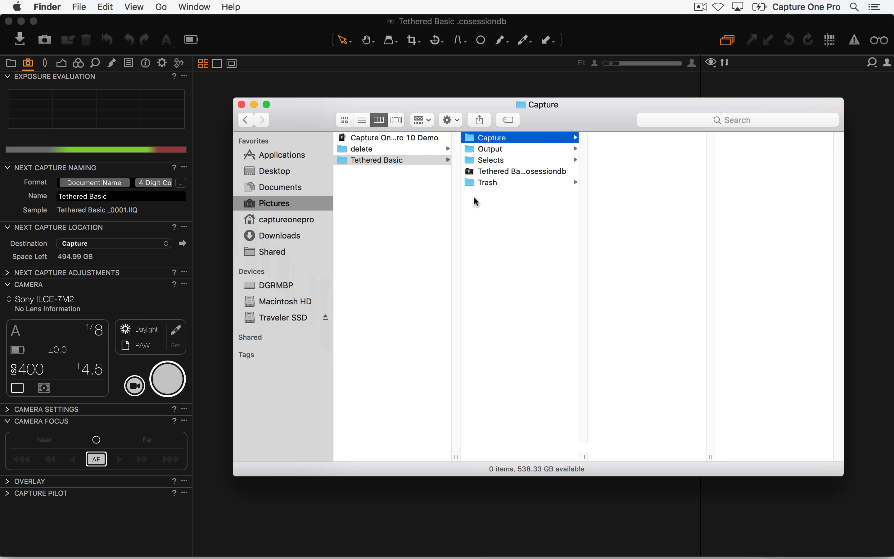
pyautogui.click(209, 196)
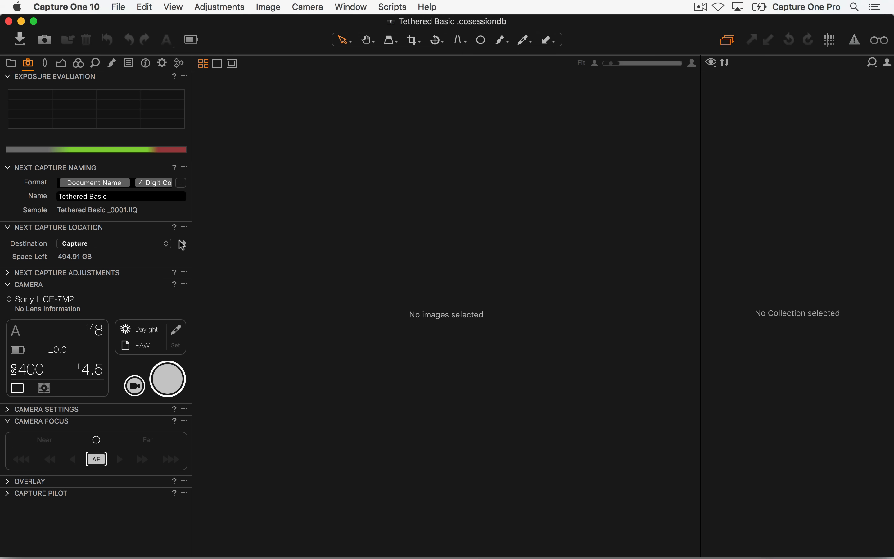
# Step: Take a tethered capture of the bag and set its white balance from the plain background beside it
pyautogui.click(8, 273)
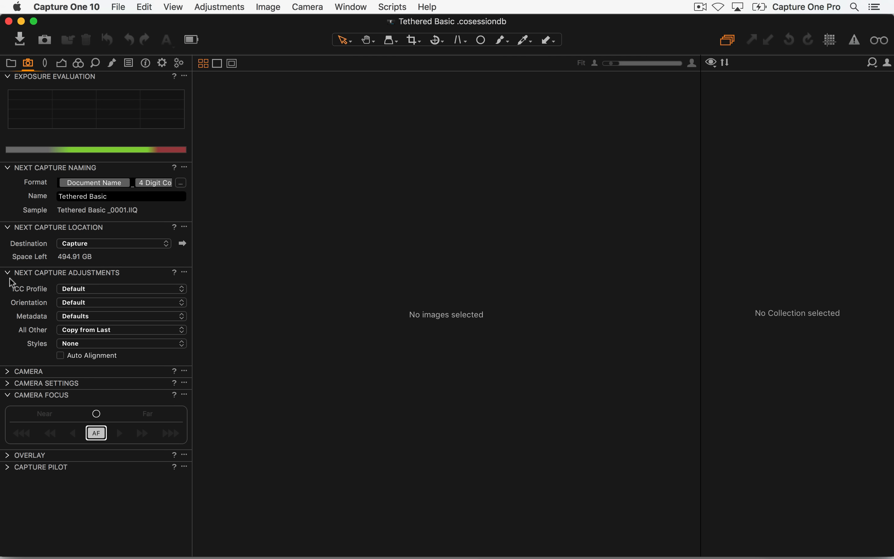
pyautogui.click(7, 273)
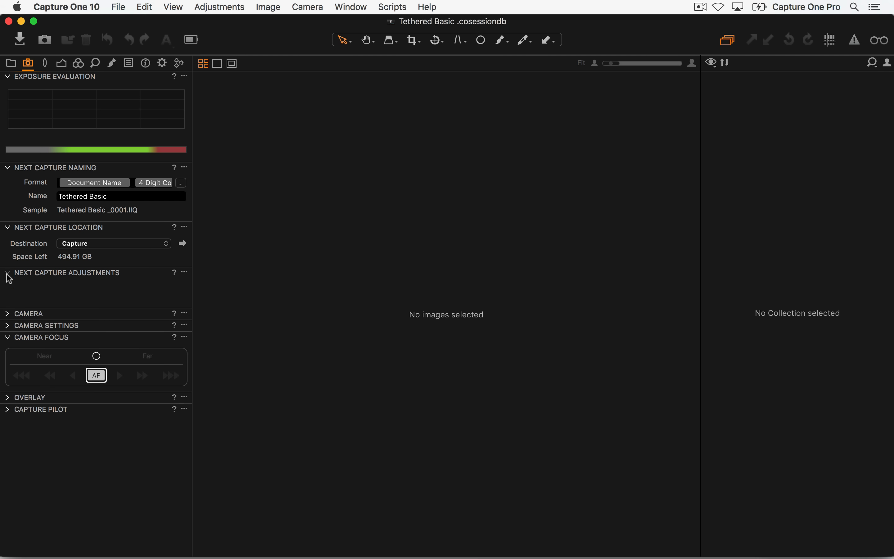
pyautogui.click(7, 284)
pyautogui.click(167, 383)
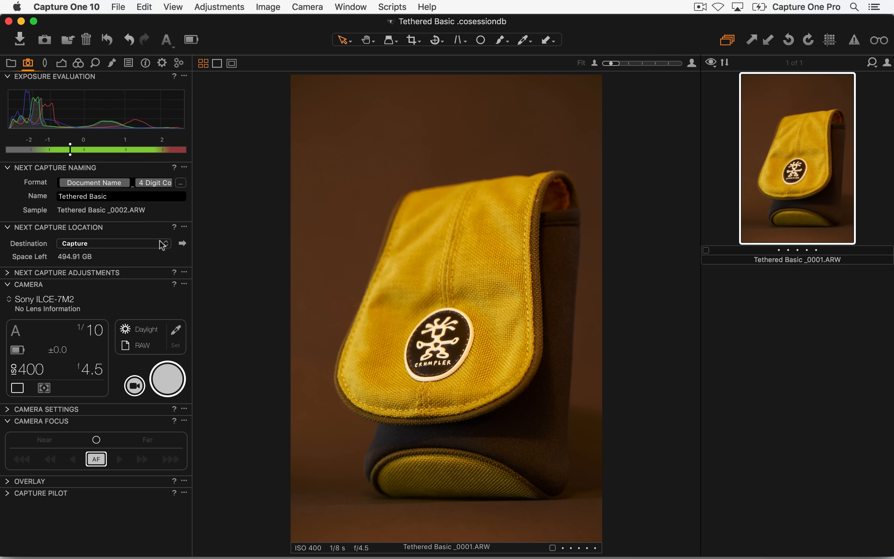
pyautogui.click(177, 334)
pyautogui.click(367, 213)
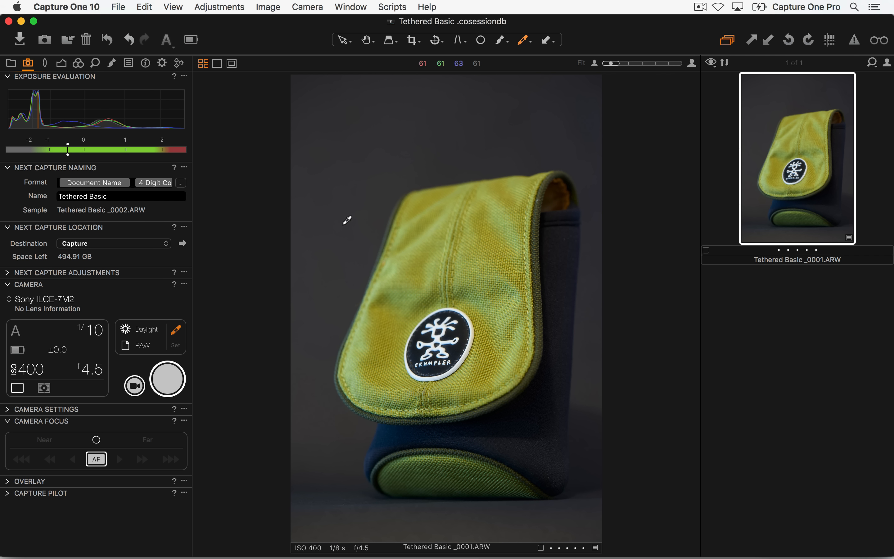
# Step: Expand the Next Capture Adjustments tool and take another tethered capture with All Other set to Copy from Last
pyautogui.click(8, 421)
pyautogui.click(7, 272)
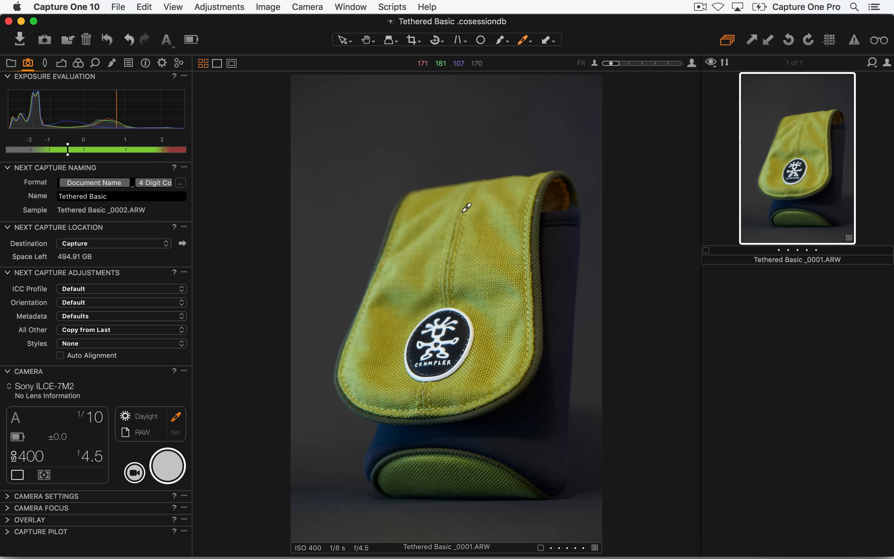
pyautogui.click(167, 470)
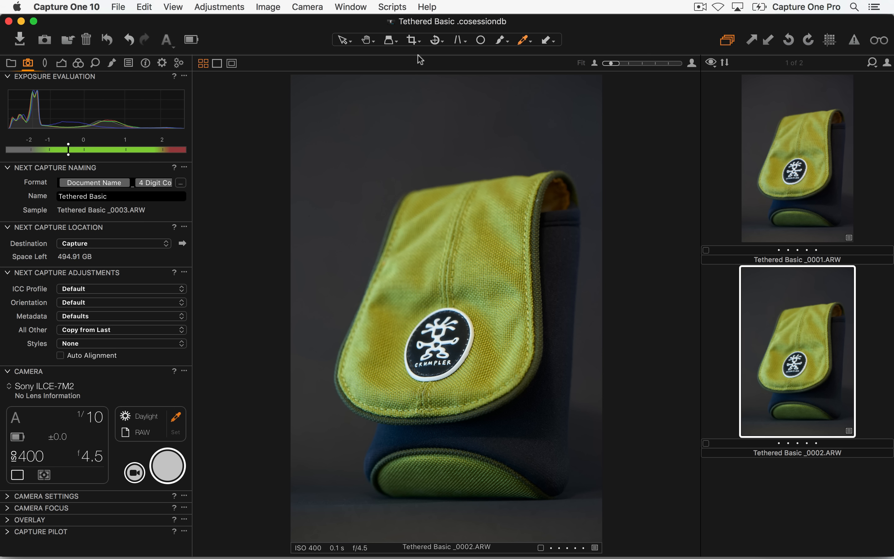
# Step: Crop the second capture more tightly around the bag, to about 12.14 by 16.79 in
pyautogui.click(416, 41)
pyautogui.moveTo(292, 77); pyautogui.dragTo(307, 135)
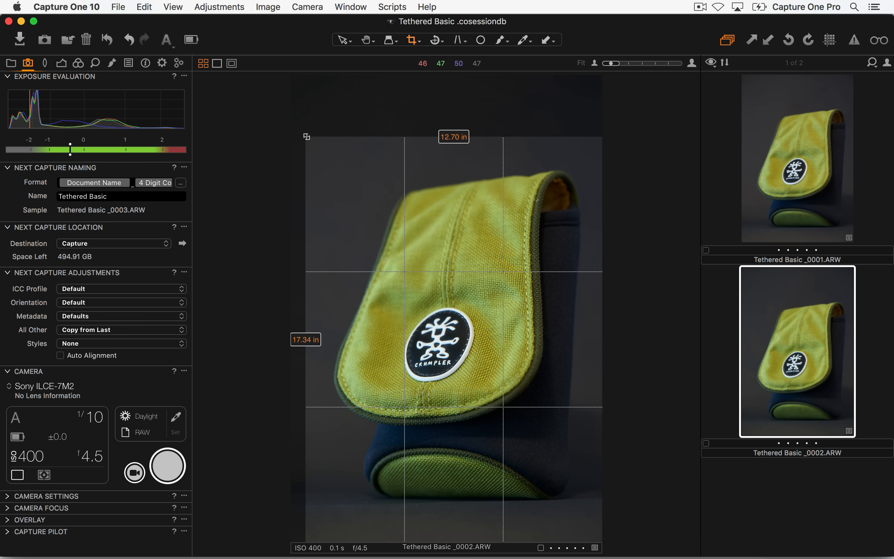
pyautogui.moveTo(432, 263); pyautogui.dragTo(429, 243)
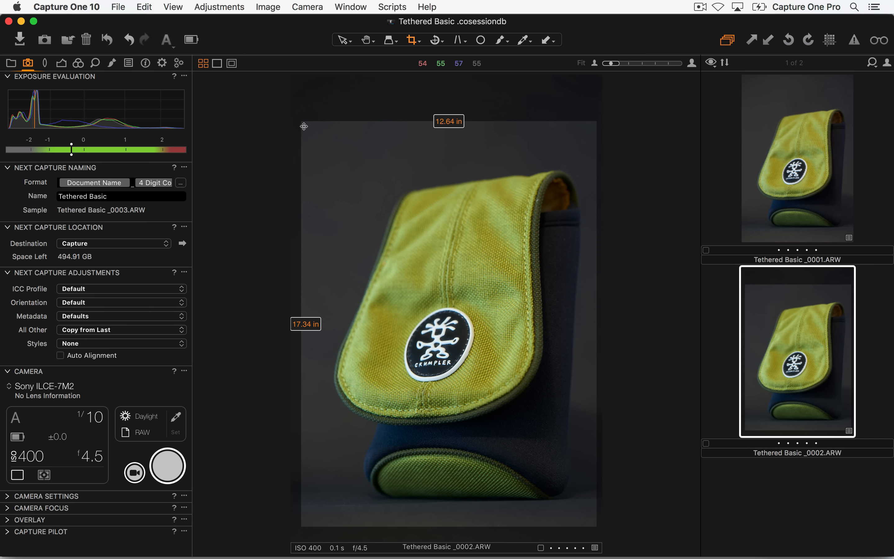
pyautogui.moveTo(303, 124); pyautogui.dragTo(313, 134)
# Step: Set the second capture's contrast to 12, clarity to 23 and vignetting amount to -0.80
pyautogui.click(62, 64)
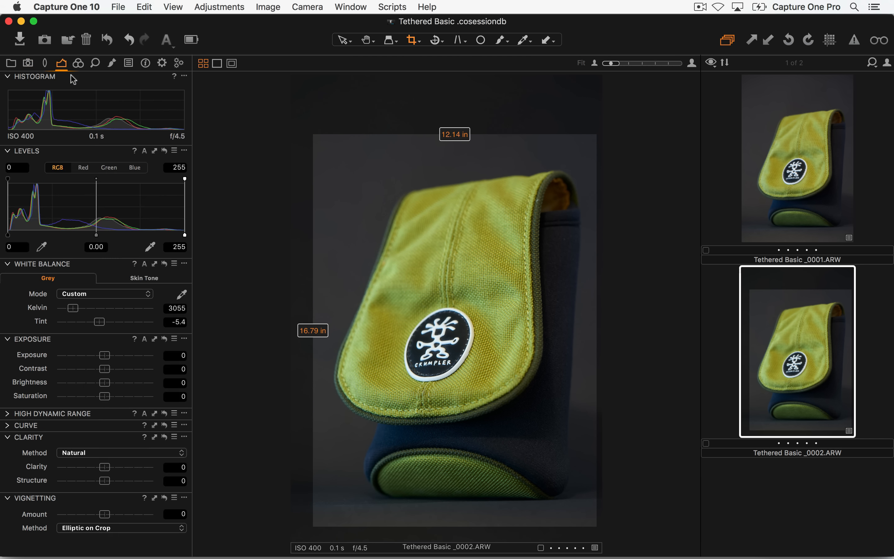
pyautogui.moveTo(105, 368); pyautogui.dragTo(118, 369)
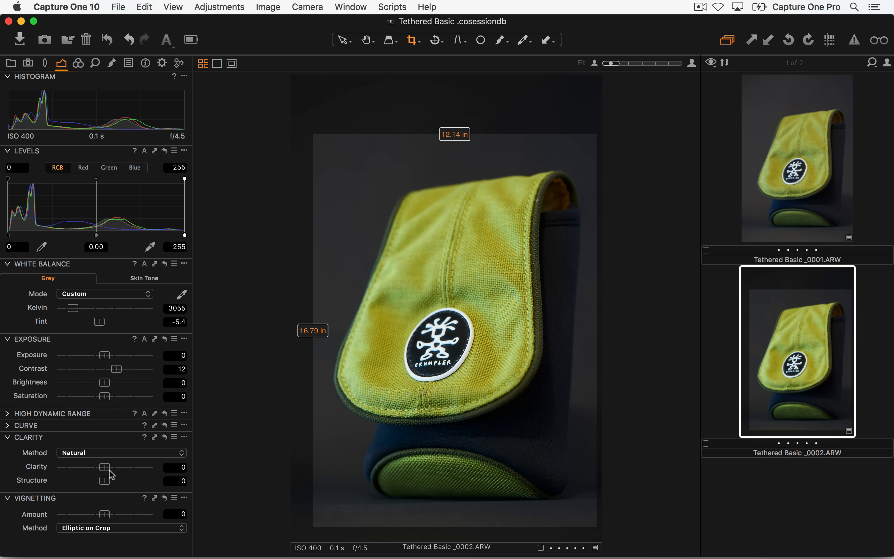
pyautogui.moveTo(105, 468); pyautogui.dragTo(115, 468)
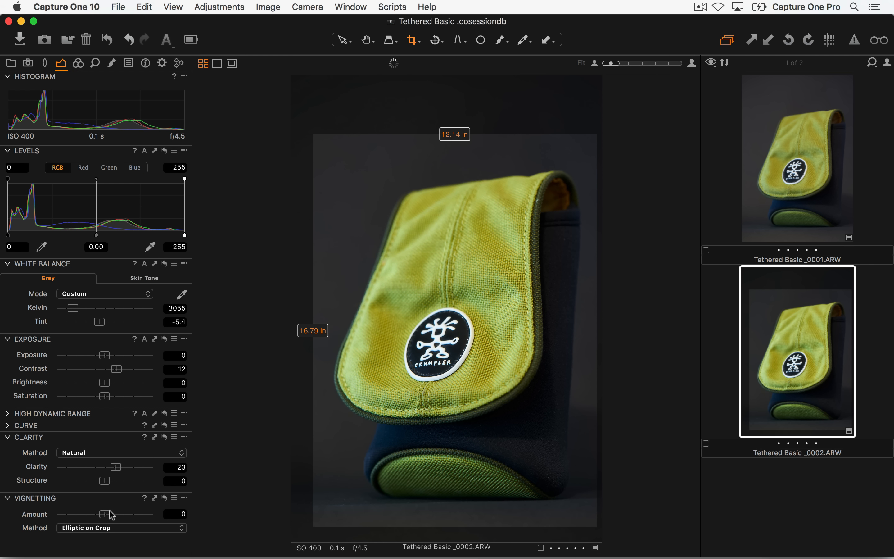
pyautogui.moveTo(105, 514); pyautogui.dragTo(97, 515)
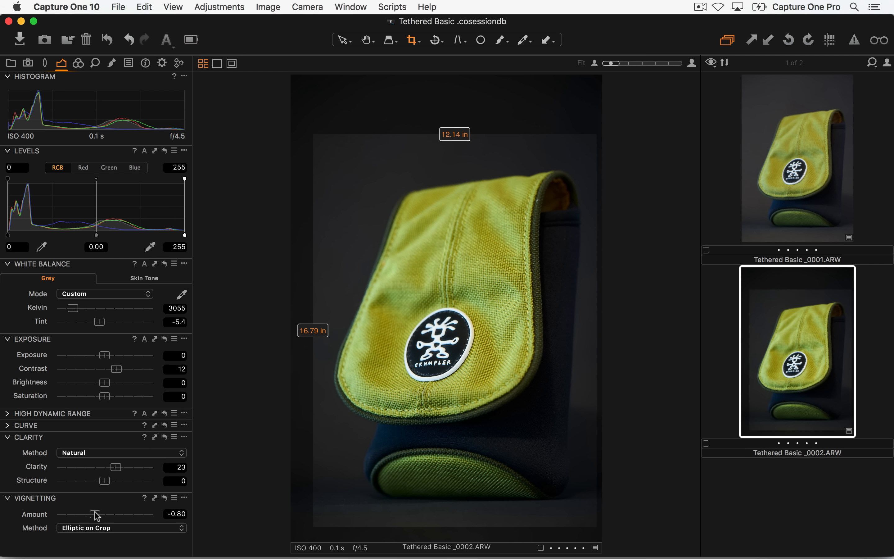
# Step: Take a third tethered capture and display it cropped by switching from the Crop tool to the Select tool
pyautogui.click(28, 64)
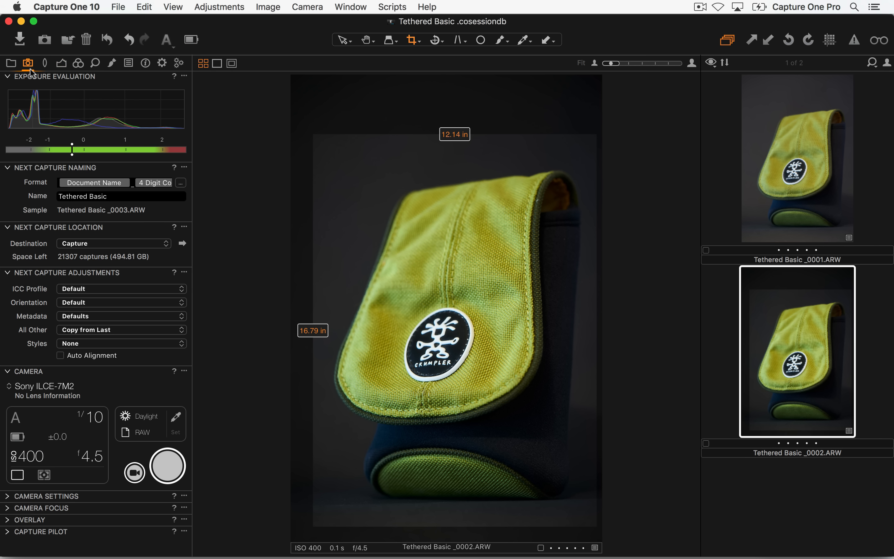
pyautogui.click(165, 470)
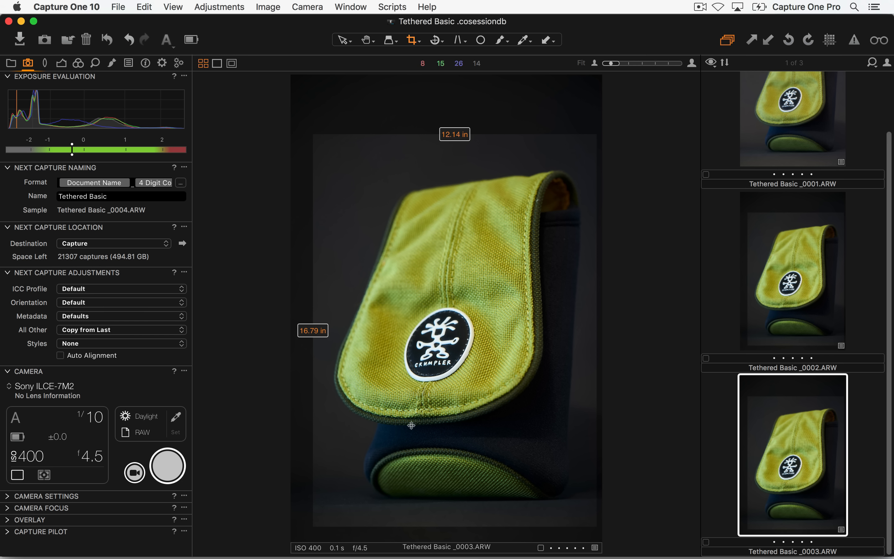
pyautogui.click(339, 44)
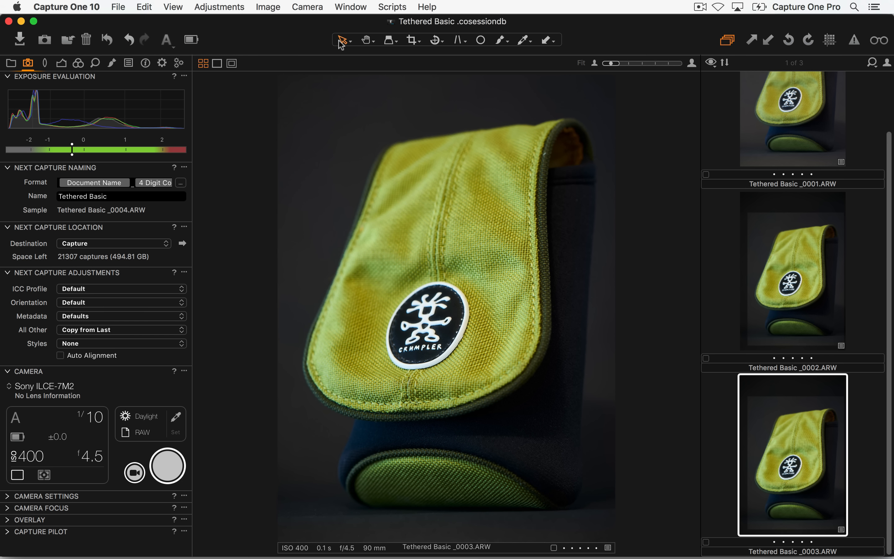
# Step: Examine the ICC Profile, Orientation and Metadata options for next captures, and the third capture's ICC profile under Base Characteristics
pyautogui.click(94, 290)
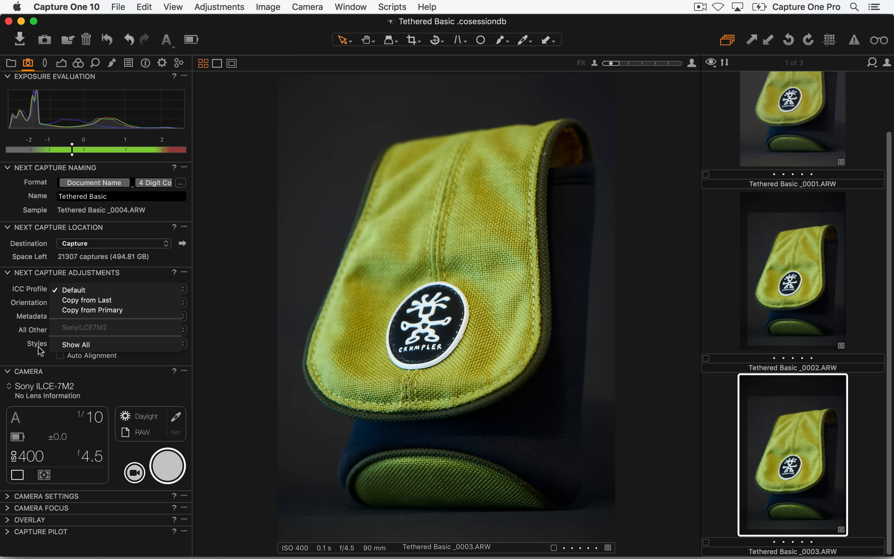
pyautogui.click(107, 276)
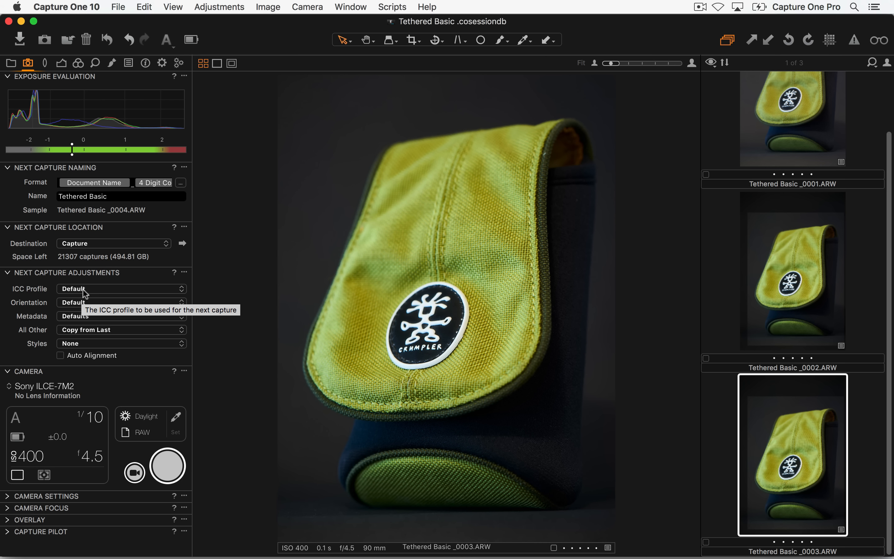
pyautogui.click(78, 62)
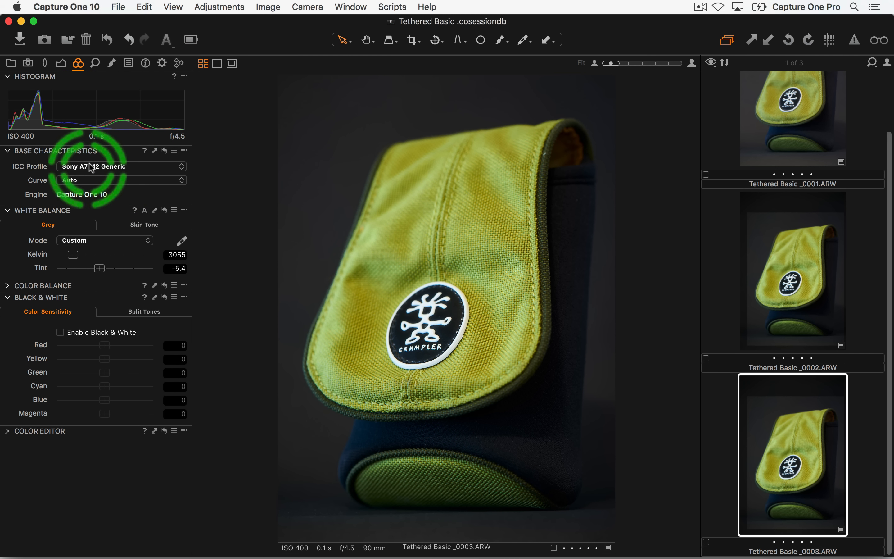
pyautogui.click(29, 64)
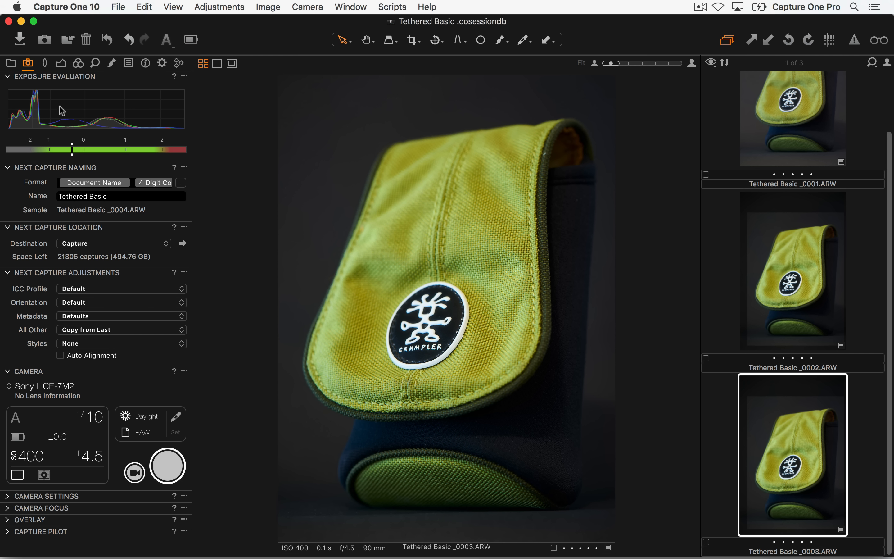
pyautogui.click(88, 303)
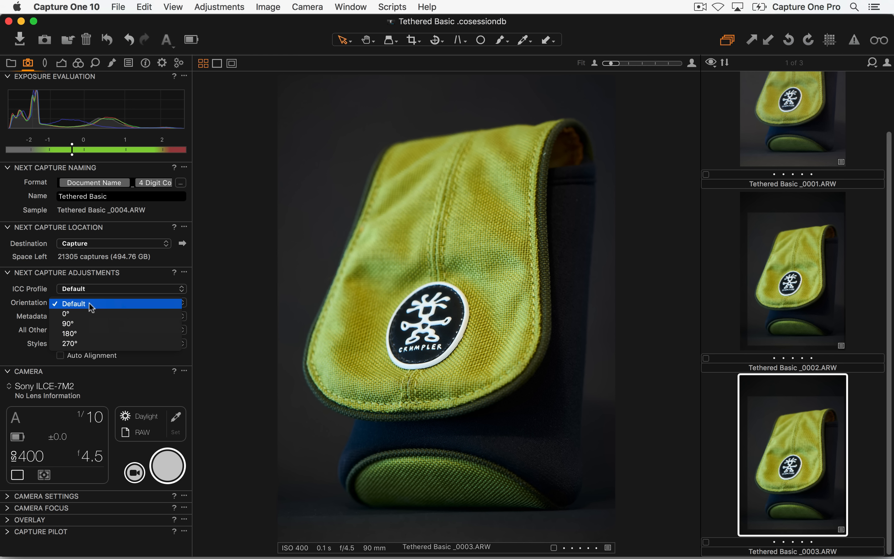
pyautogui.click(29, 293)
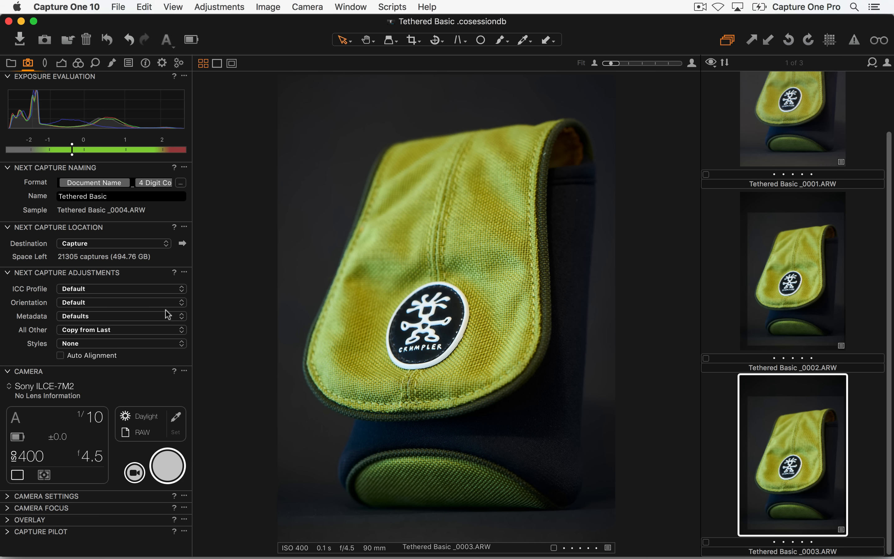
pyautogui.click(107, 317)
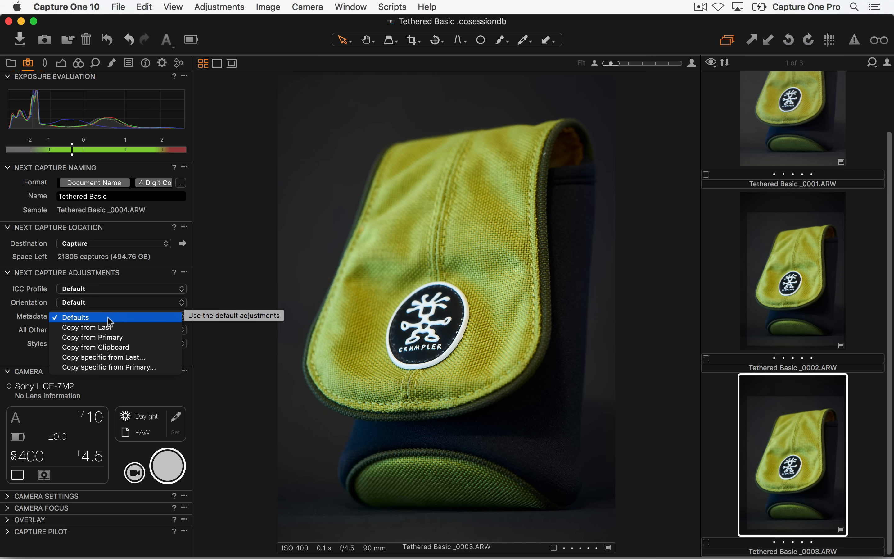
pyautogui.click(142, 327)
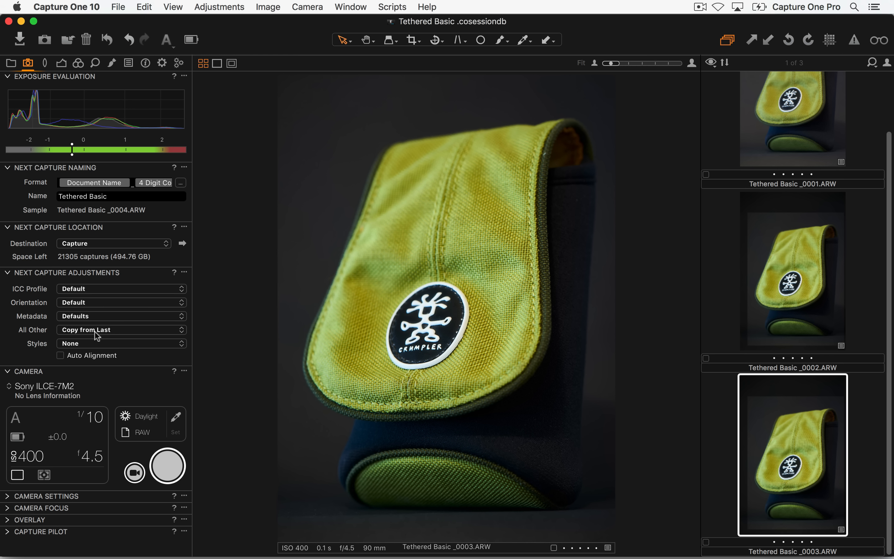
# Step: Set All Other to Copy from Primary and take a tethered capture with the first capture selected as the primary variant
pyautogui.click(118, 332)
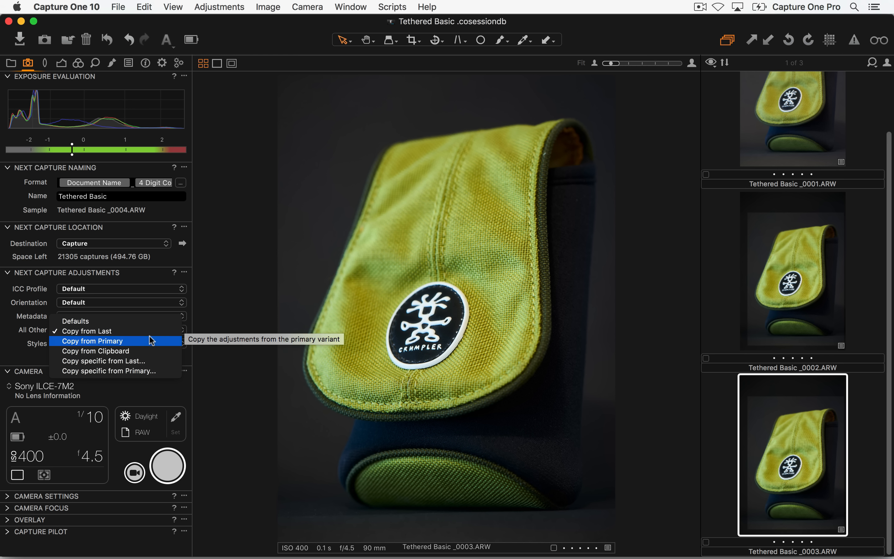
pyautogui.click(114, 345)
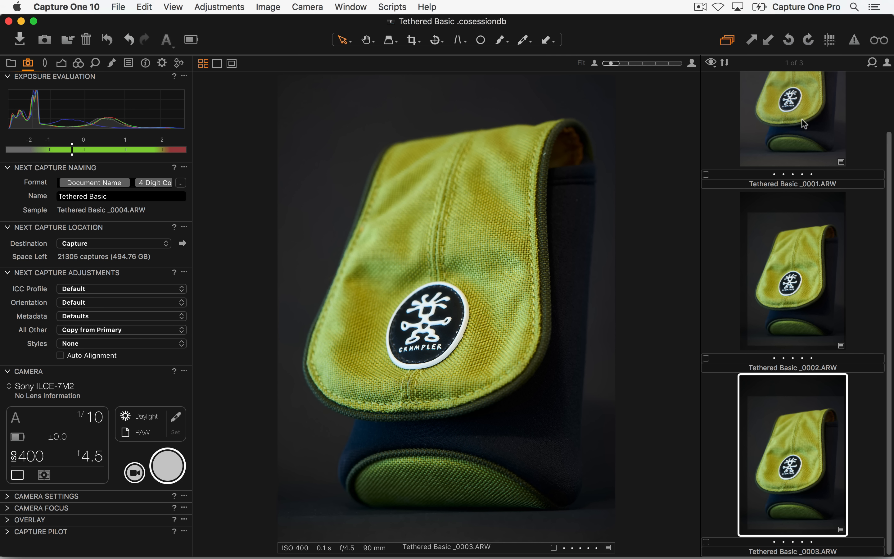
pyautogui.click(788, 118)
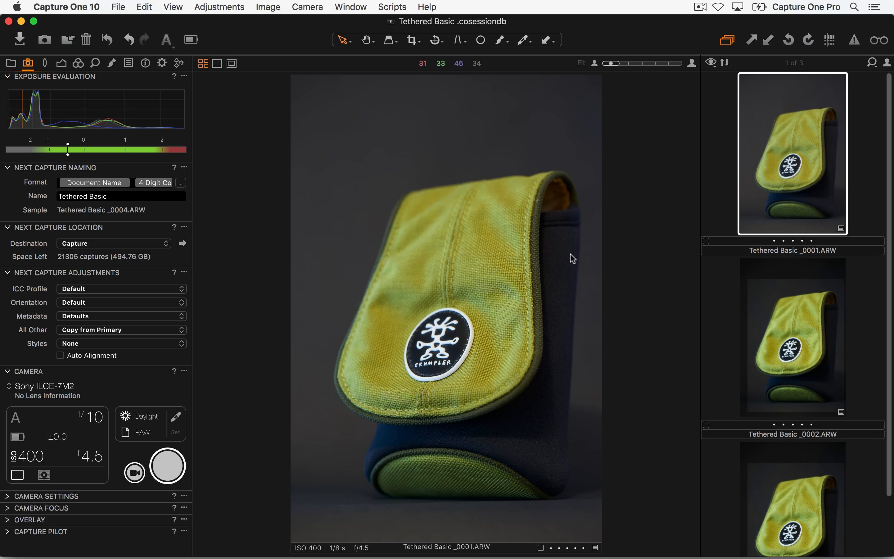
pyautogui.click(167, 471)
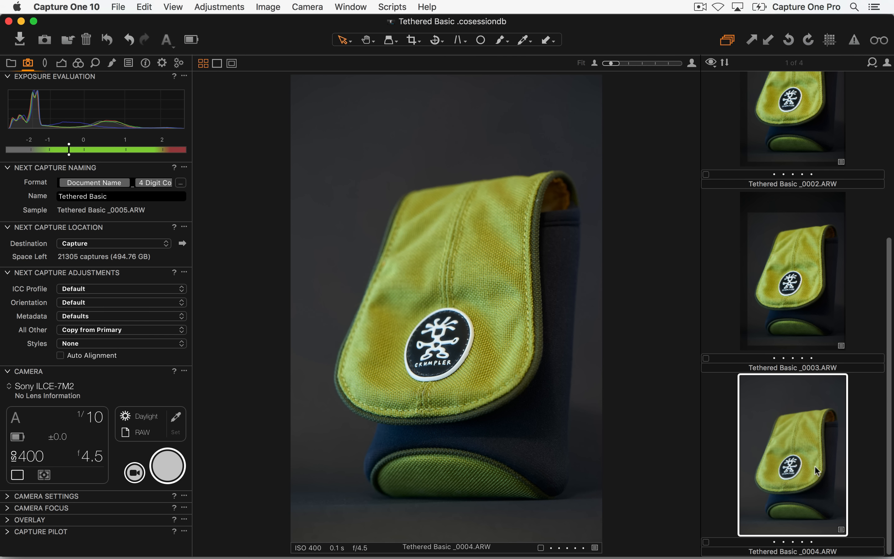
# Step: Make the third capture the primary variant and take another tethered capture, keeping All Other on Copy from Primary
pyautogui.click(776, 300)
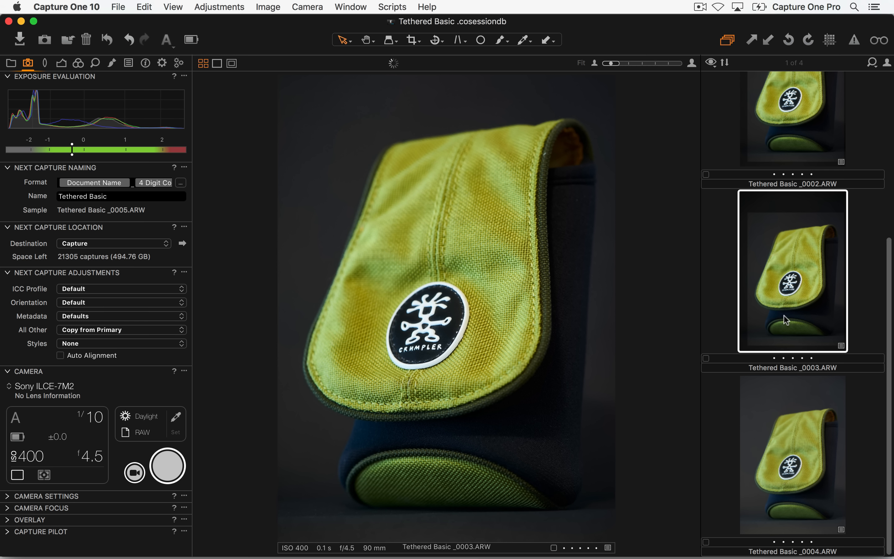
pyautogui.click(107, 333)
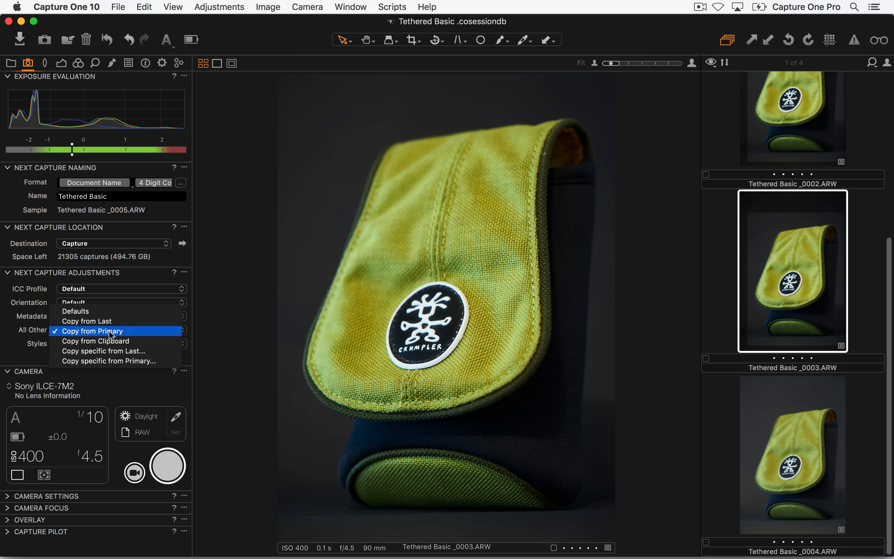
pyautogui.click(111, 330)
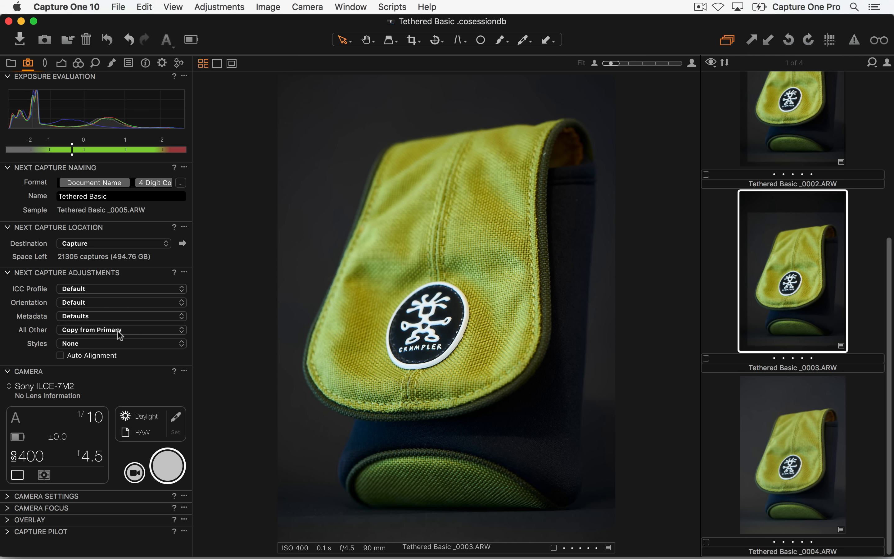
pyautogui.click(177, 470)
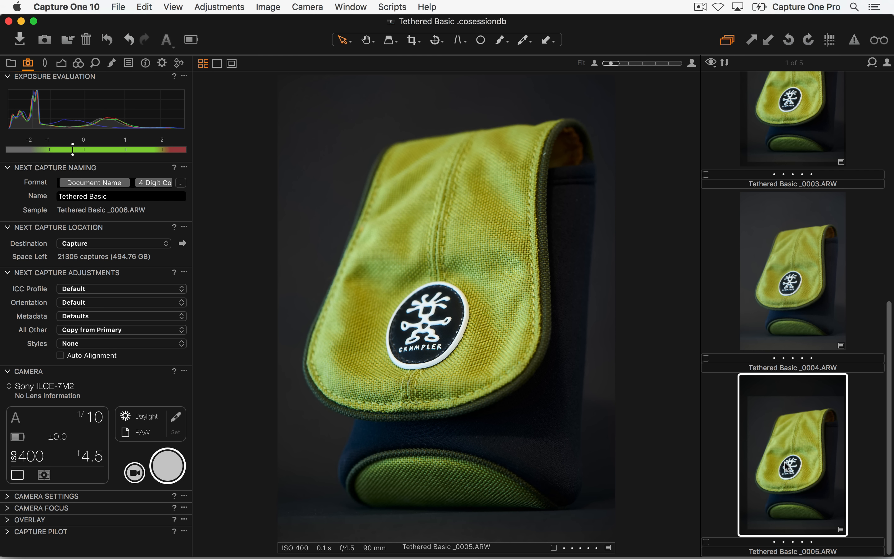
# Step: Set All Other to Copy from Last and take another tethered capture
pyautogui.click(128, 329)
pyautogui.click(129, 323)
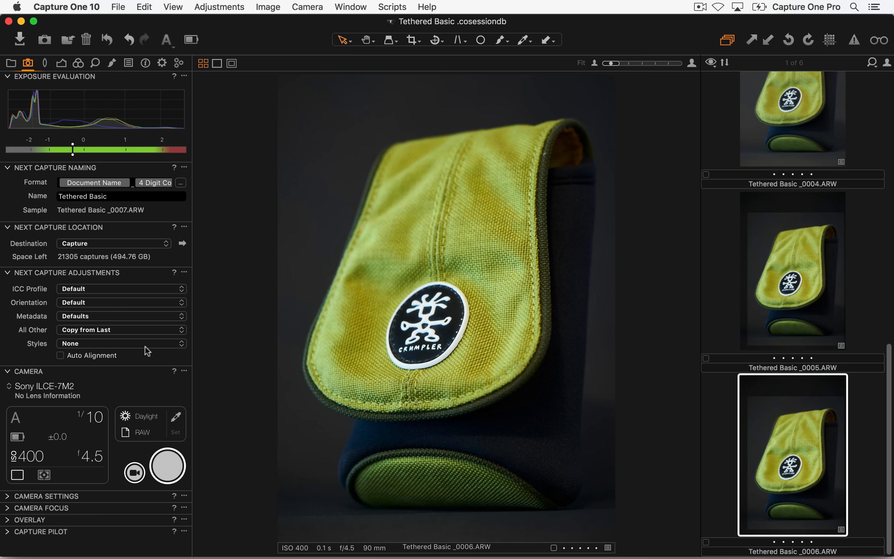
# Step: Review the adjustments selectable under Copy specific from Last, cancel the selection and return All Other to Copy from Last
pyautogui.click(111, 330)
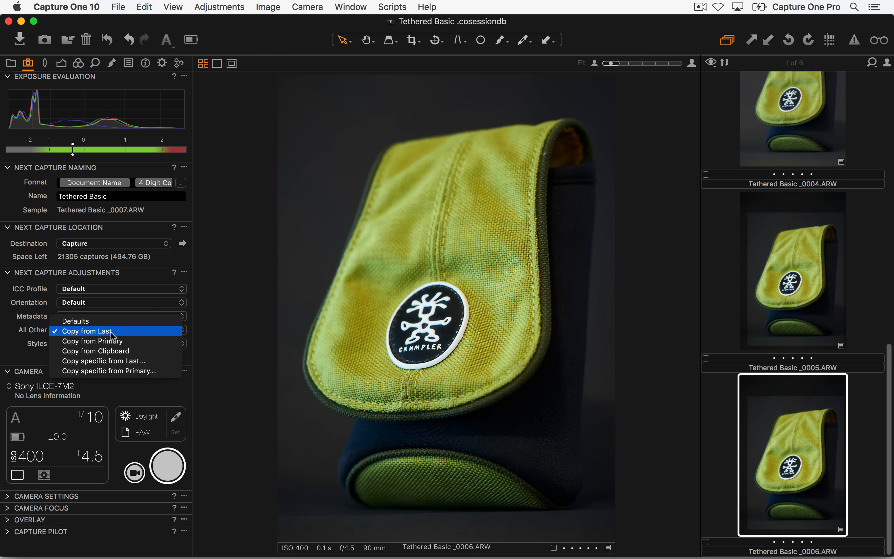
pyautogui.click(144, 361)
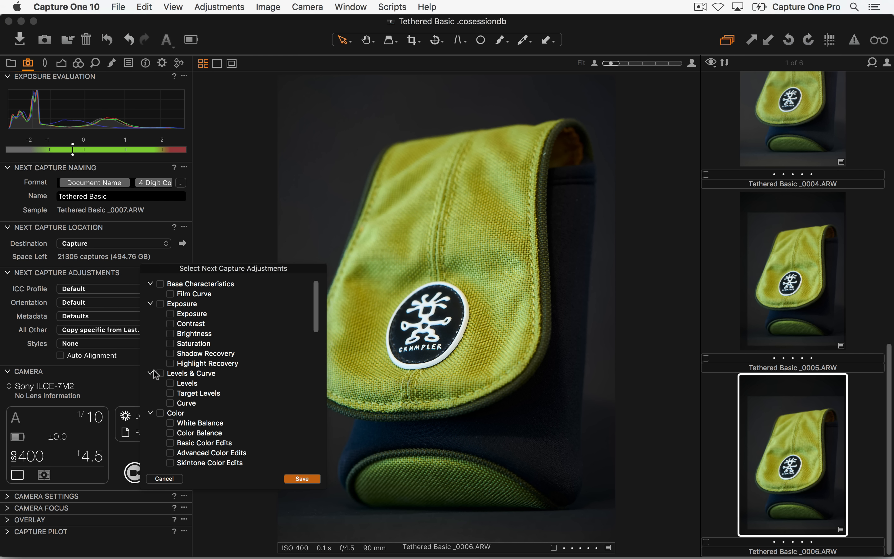
pyautogui.scroll(-15, 204, 392)
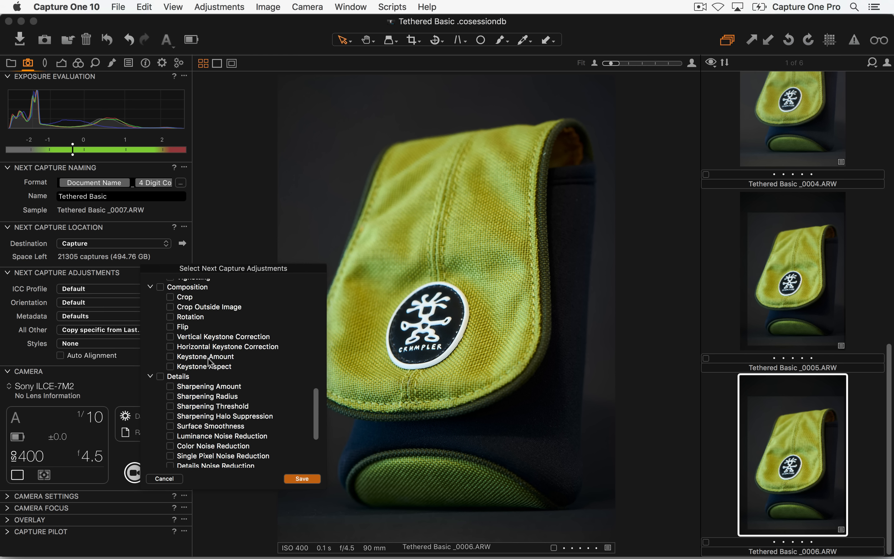
pyautogui.scroll(5, 206, 340)
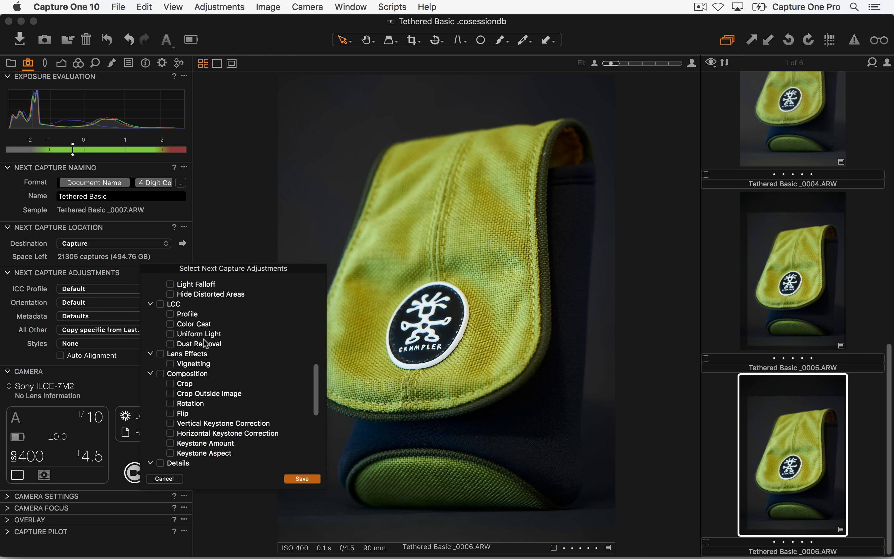
pyautogui.click(173, 480)
pyautogui.click(123, 331)
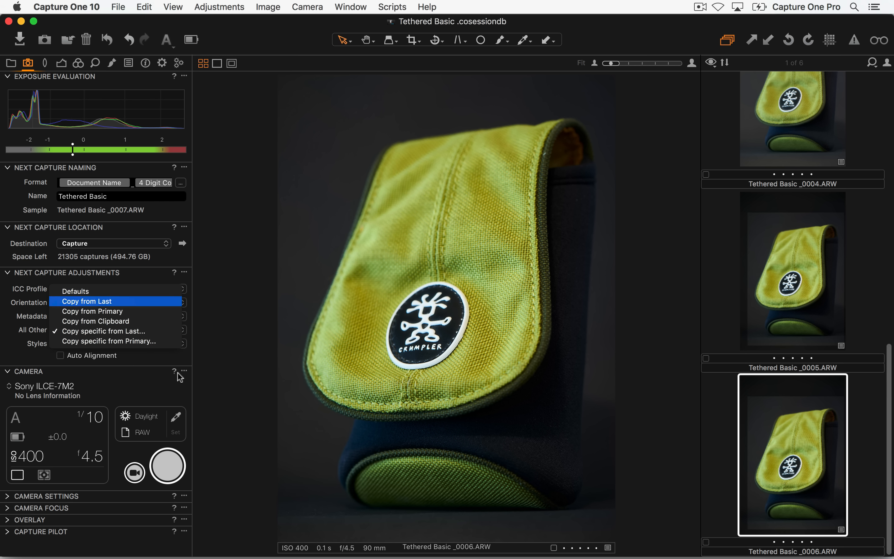
pyautogui.click(111, 301)
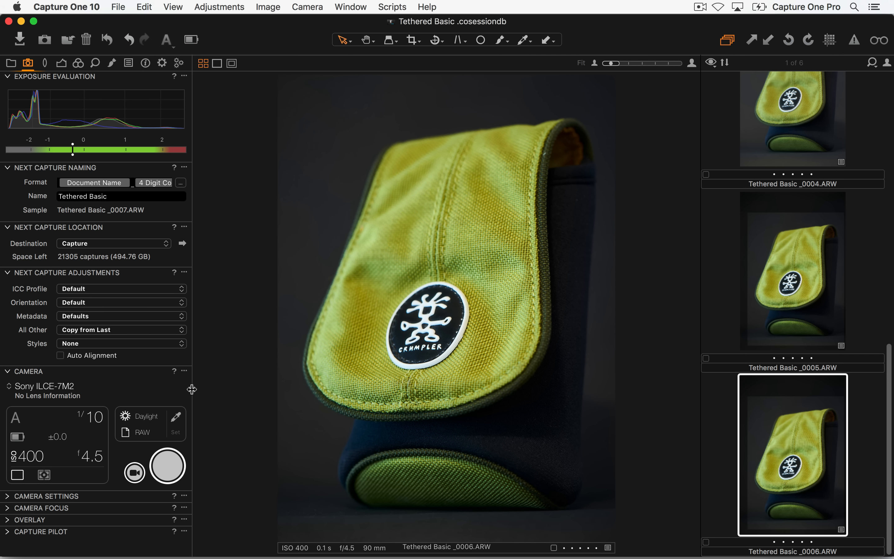
pyautogui.click(120, 347)
pyautogui.click(119, 347)
pyautogui.click(120, 345)
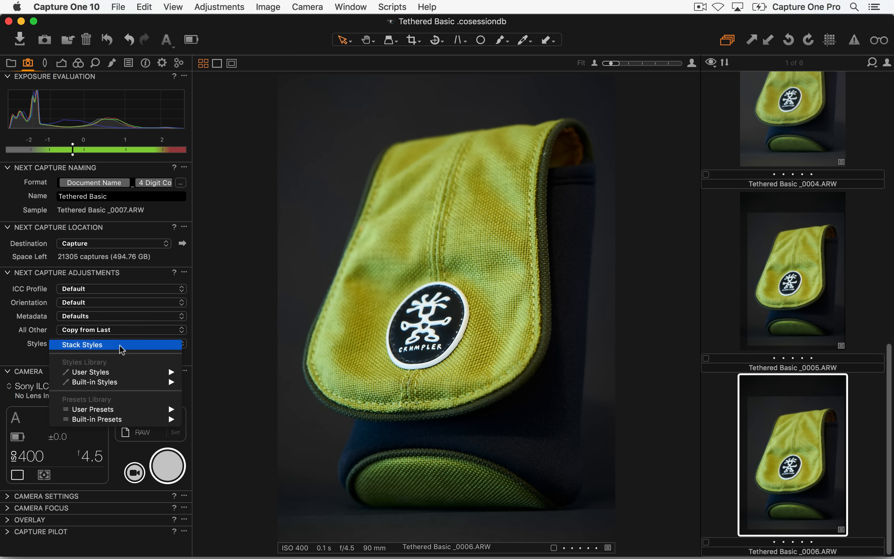
pyautogui.moveTo(131, 374)
pyautogui.moveTo(201, 374)
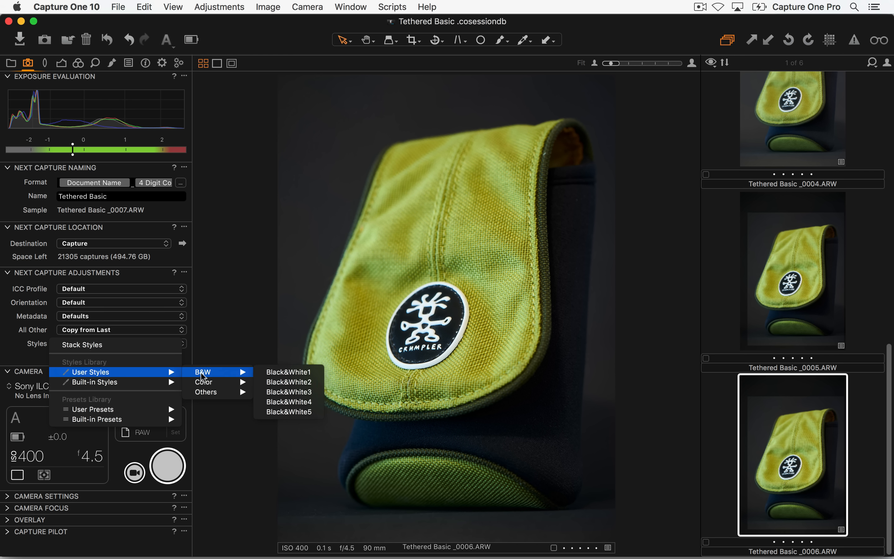
pyautogui.click(202, 302)
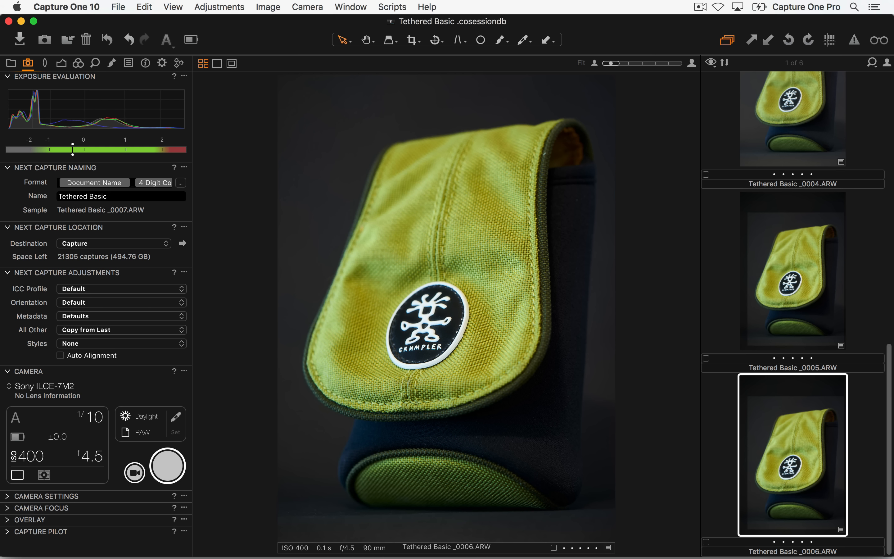
# Step: Apply the Black&White1 user style to next captures and take a tethered capture
pyautogui.click(112, 347)
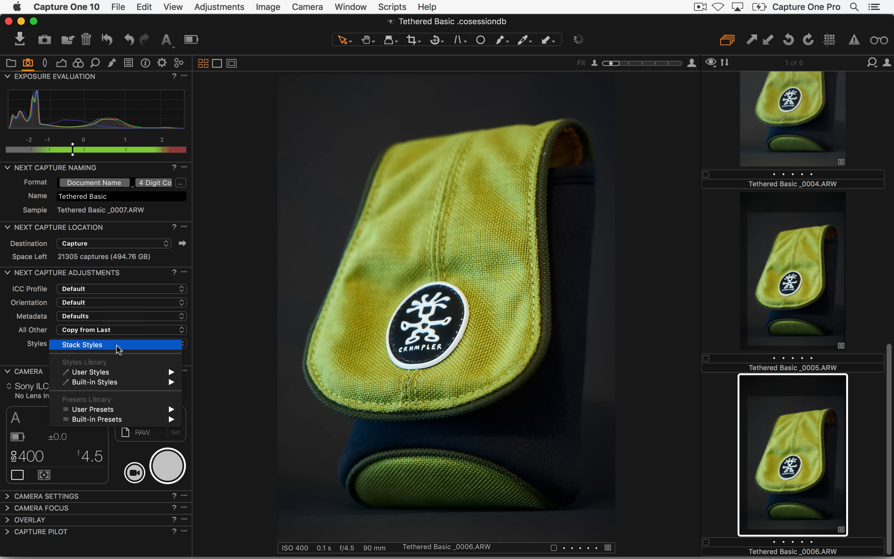
pyautogui.moveTo(130, 371)
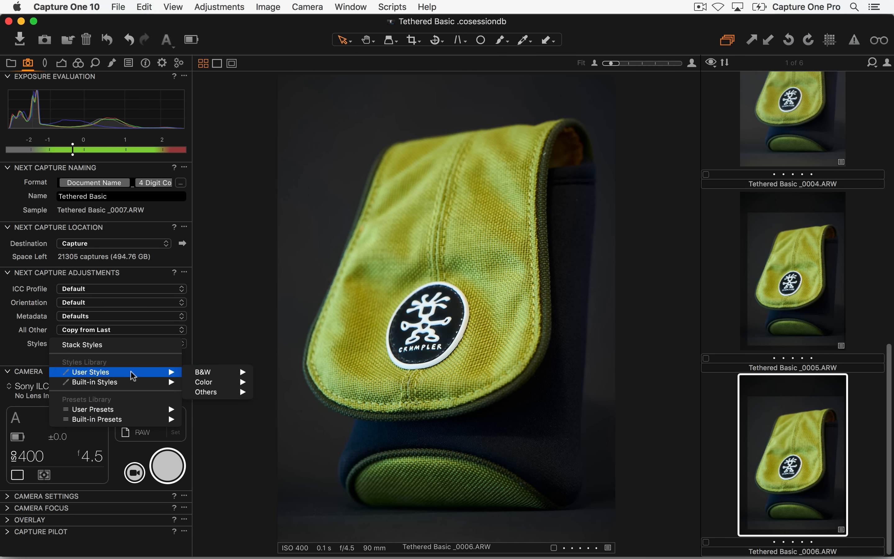
pyautogui.moveTo(218, 373)
pyautogui.click(292, 375)
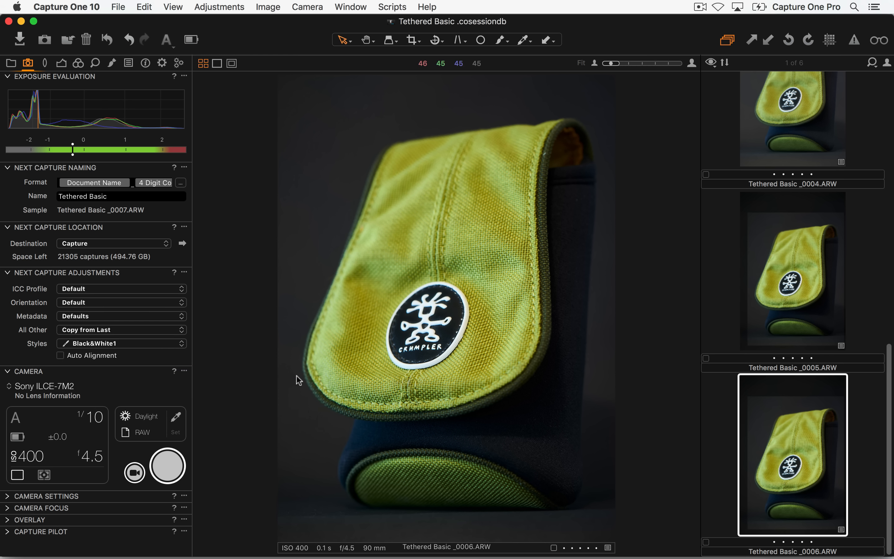
pyautogui.click(173, 479)
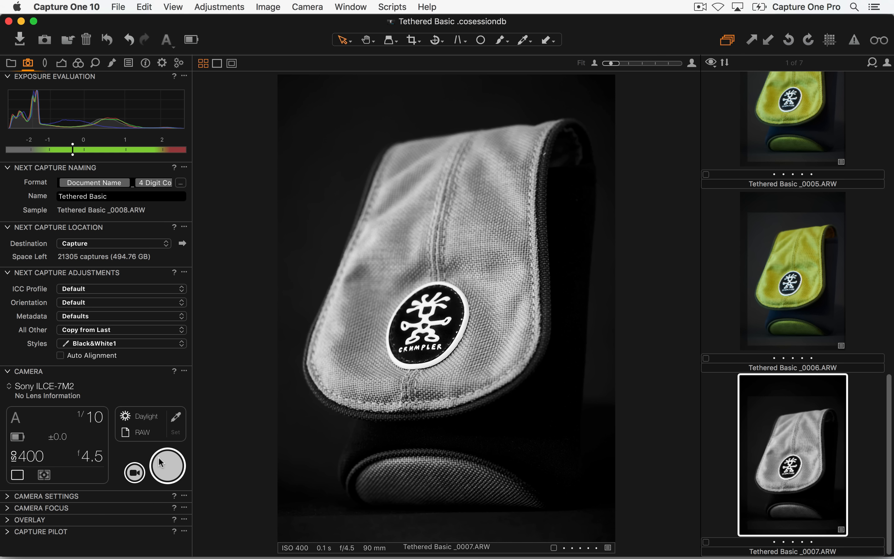
# Step: Select the sixth capture and remove the Black&White1 style from the next capture adjustments
pyautogui.click(128, 344)
pyautogui.click(412, 321)
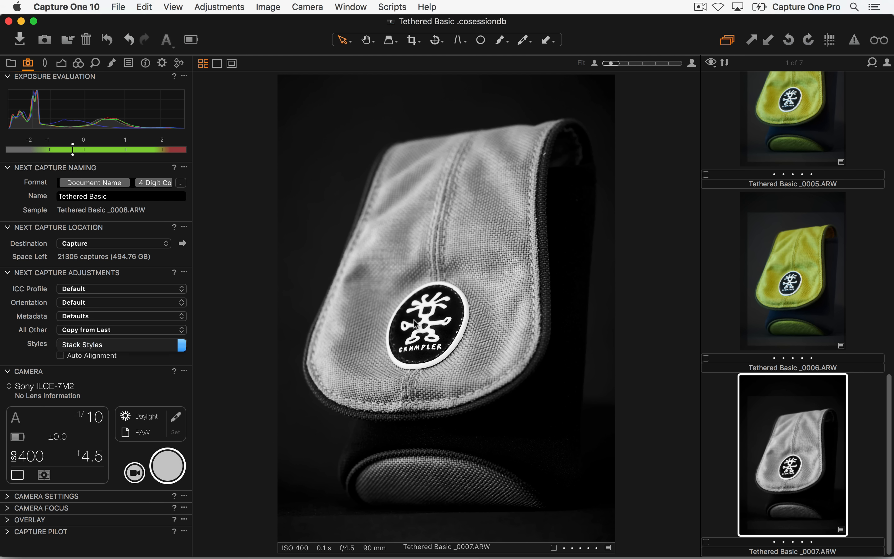
pyautogui.click(809, 272)
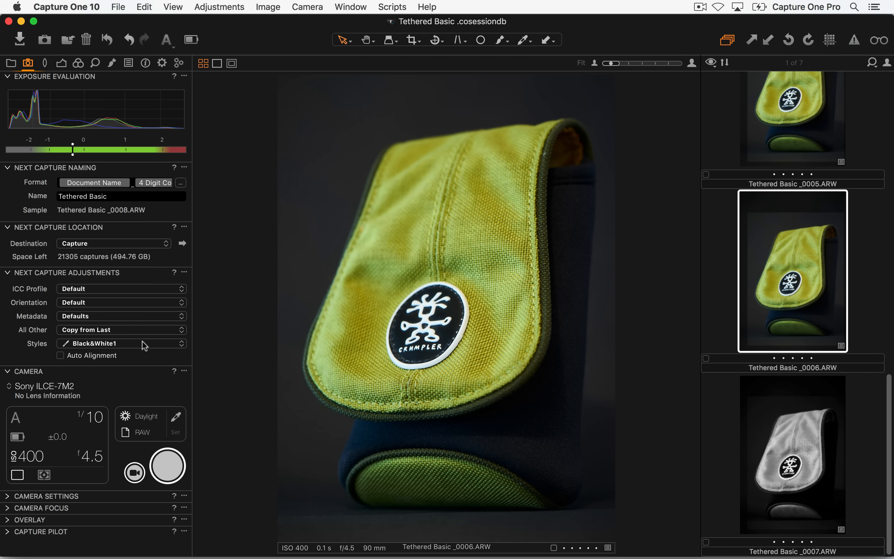
pyautogui.click(120, 344)
pyautogui.moveTo(121, 372)
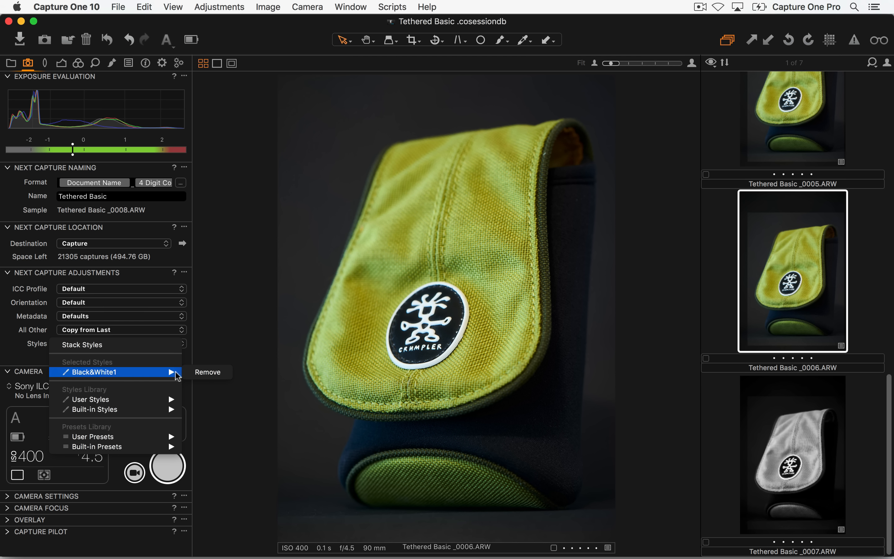
pyautogui.click(217, 373)
# Step: Set All Other to Copy from Primary and take a tethered capture based on the selected sixth capture
pyautogui.click(138, 330)
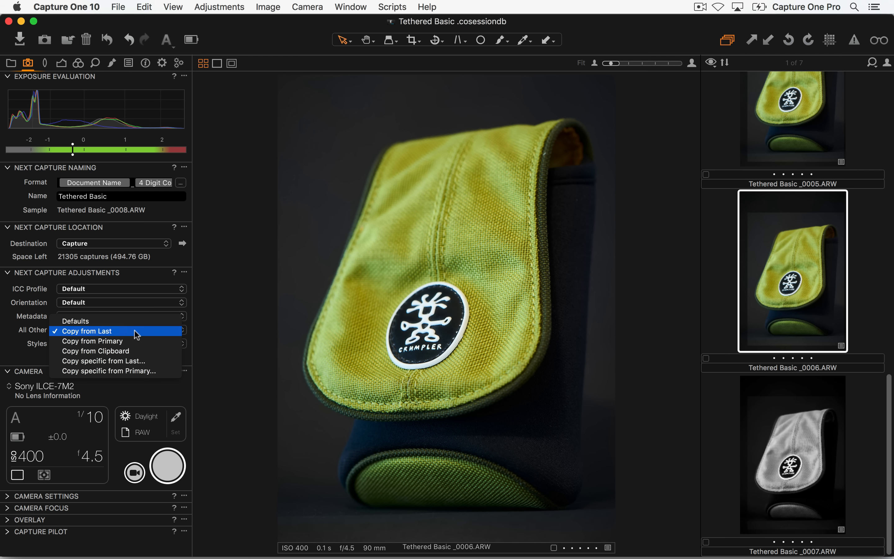
pyautogui.click(133, 332)
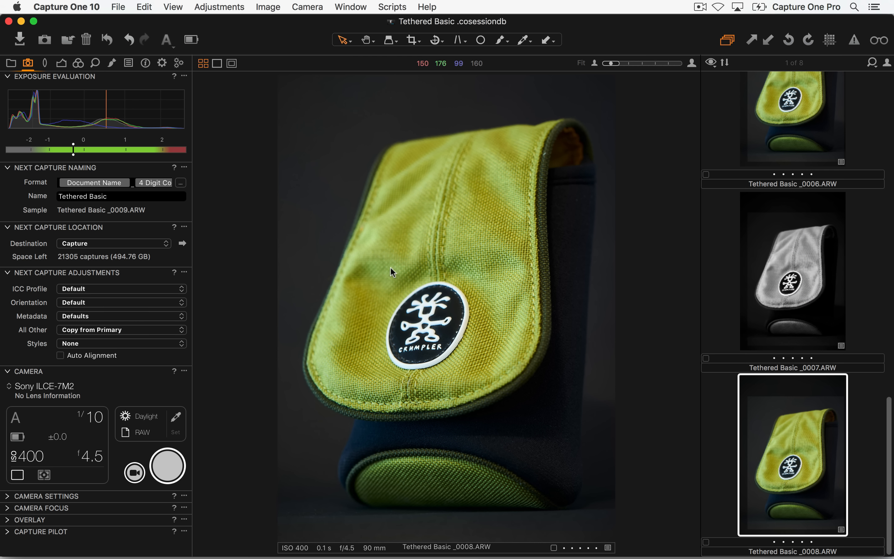
# Step: Set All Other to Copy from Last with Auto Alignment enabled, and take a tethered capture
pyautogui.click(104, 330)
pyautogui.click(103, 320)
pyautogui.click(60, 355)
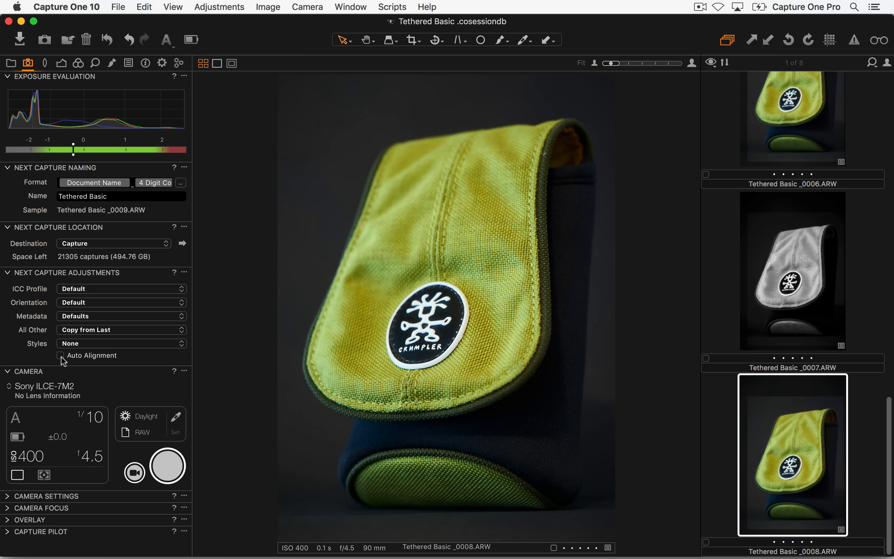
pyautogui.click(168, 466)
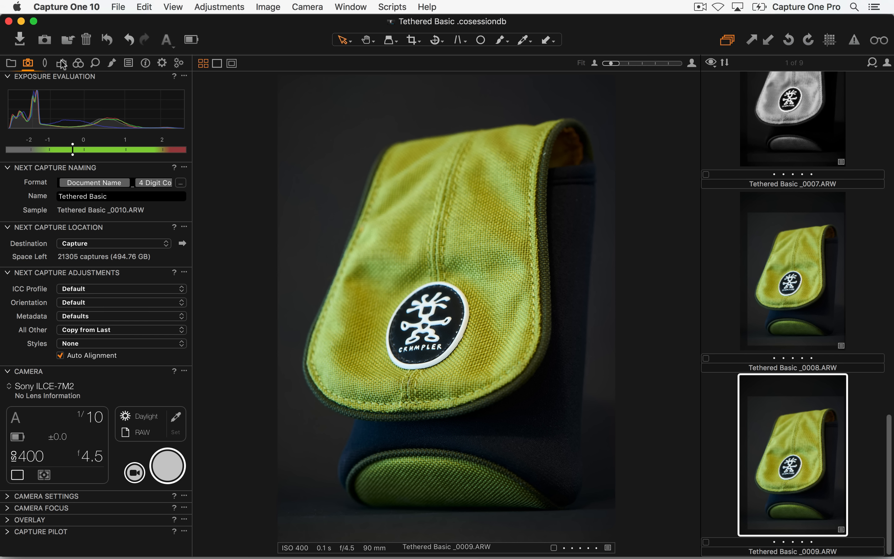
# Step: Review the new capture's exposure, detail and lens correction tools, and return to the tethered capture settings
pyautogui.click(60, 64)
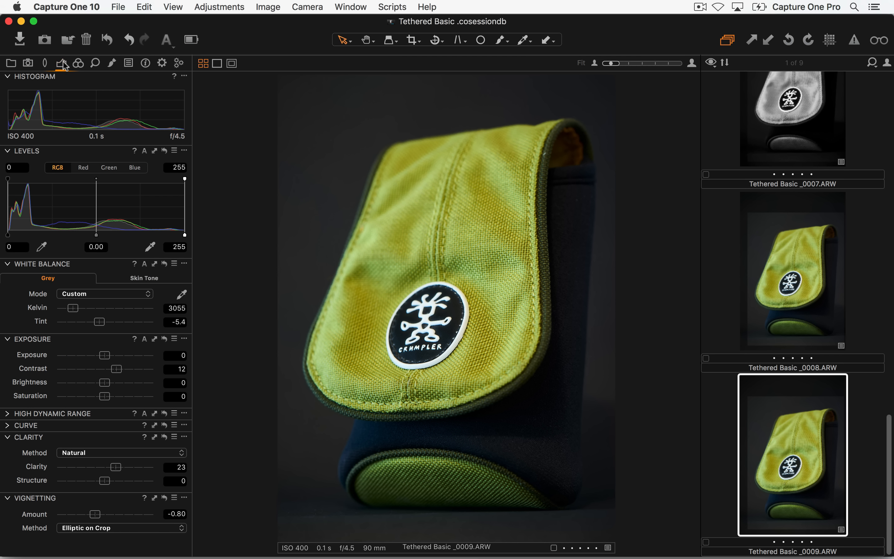
pyautogui.click(95, 62)
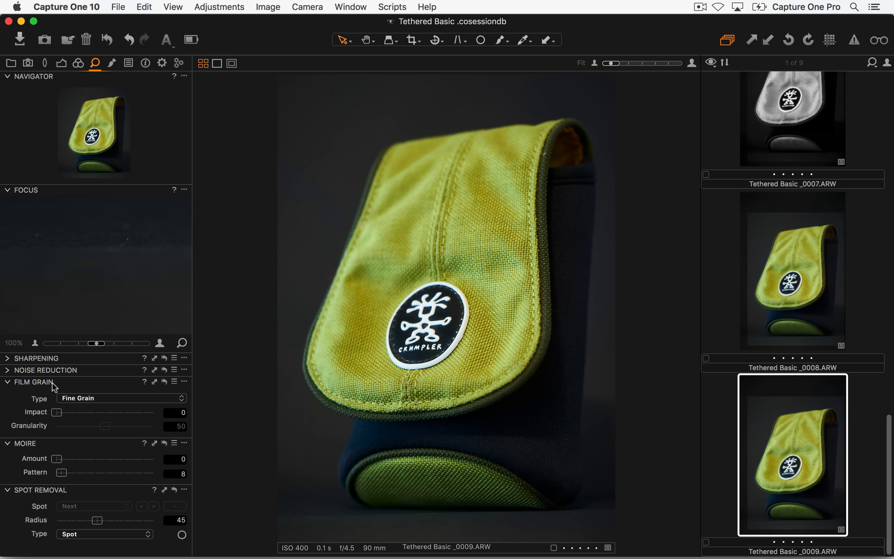
pyautogui.click(45, 65)
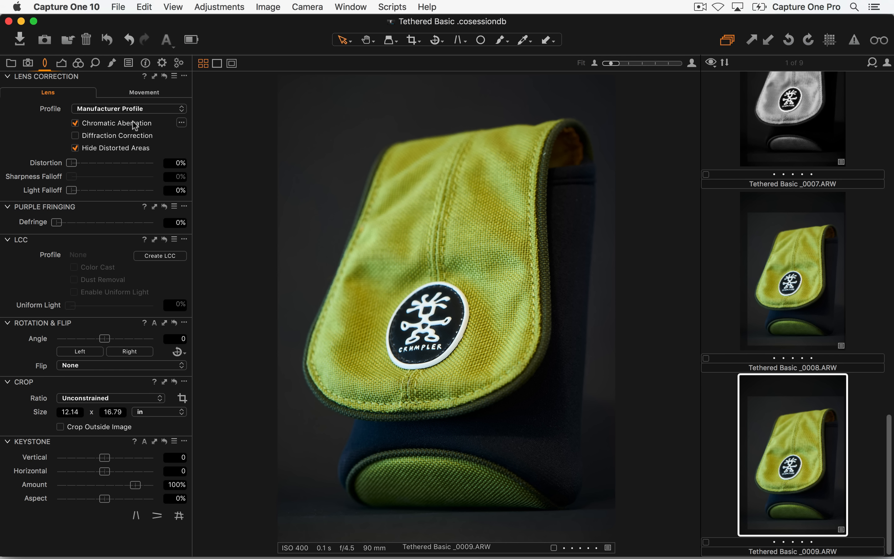
pyautogui.click(28, 64)
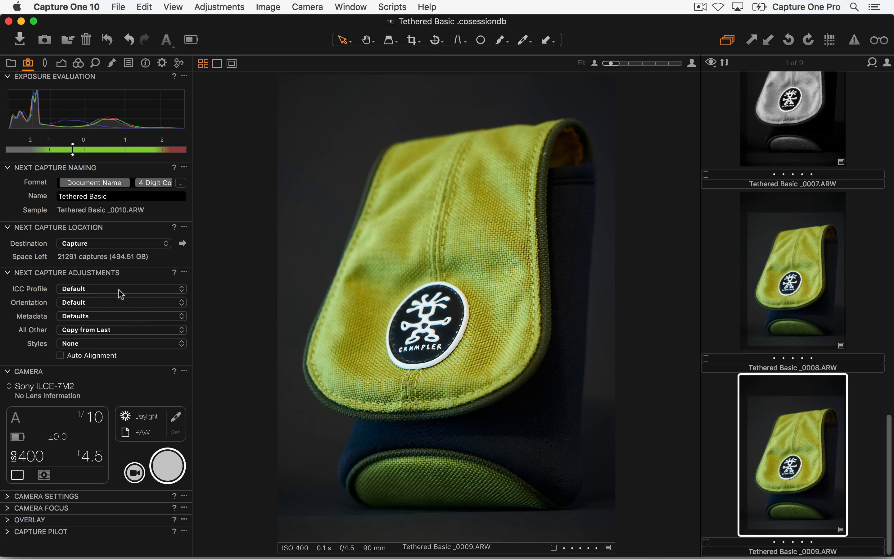
# Step: Turn on Composition Mode and take two tethered captures with the browser sorted newest first
pyautogui.click(324, 4)
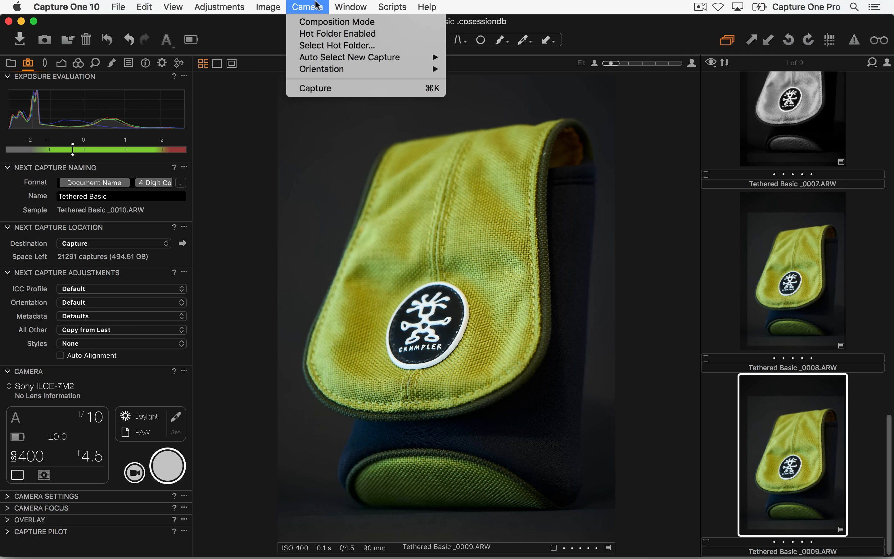
pyautogui.click(310, 22)
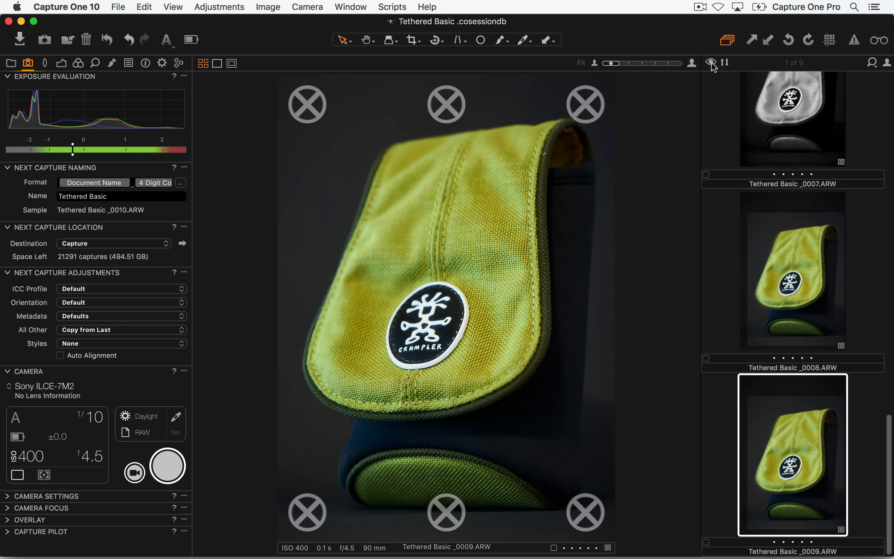
pyautogui.click(725, 63)
pyautogui.click(744, 77)
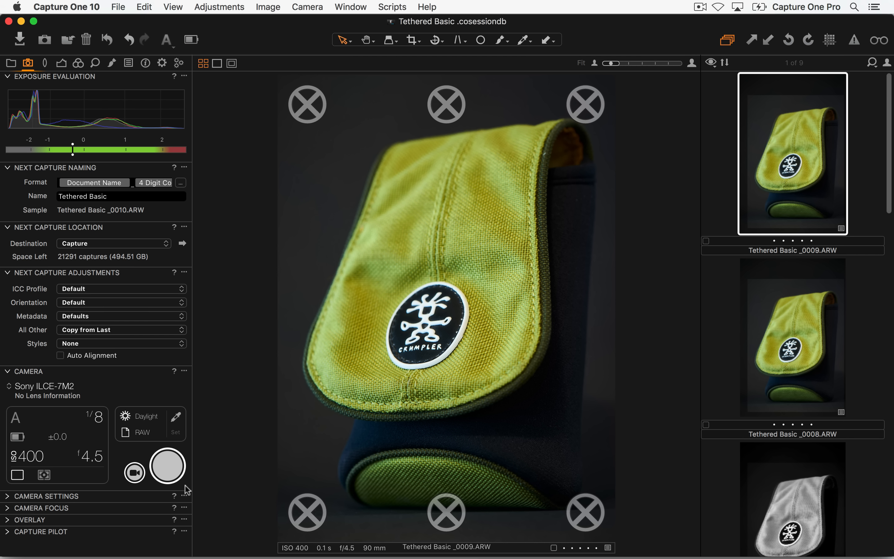
pyautogui.click(164, 470)
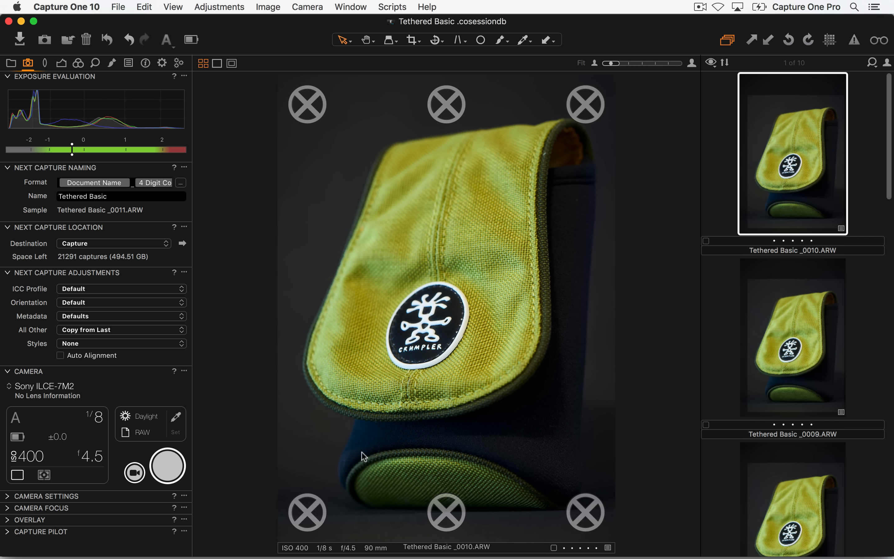
pyautogui.click(172, 471)
# Step: Turn off Composition Mode and take a tethered capture
pyautogui.click(307, 7)
pyautogui.click(332, 21)
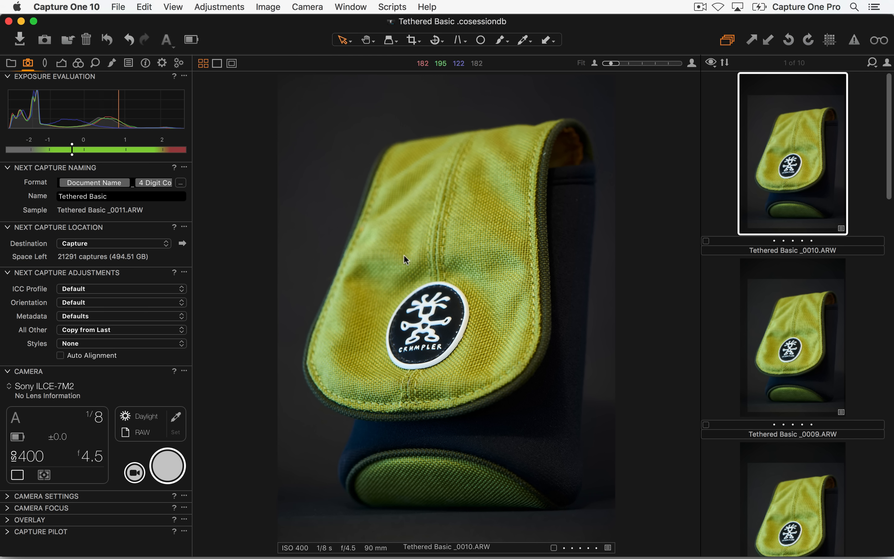
pyautogui.press('super+k')
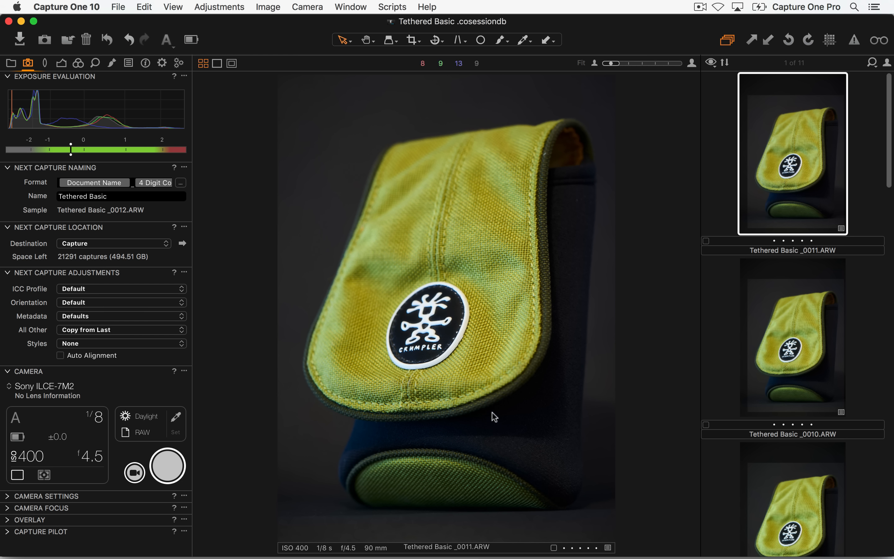
# Step: Keep Auto Select New Capture set to When Ready and take a tethered capture
pyautogui.click(301, 6)
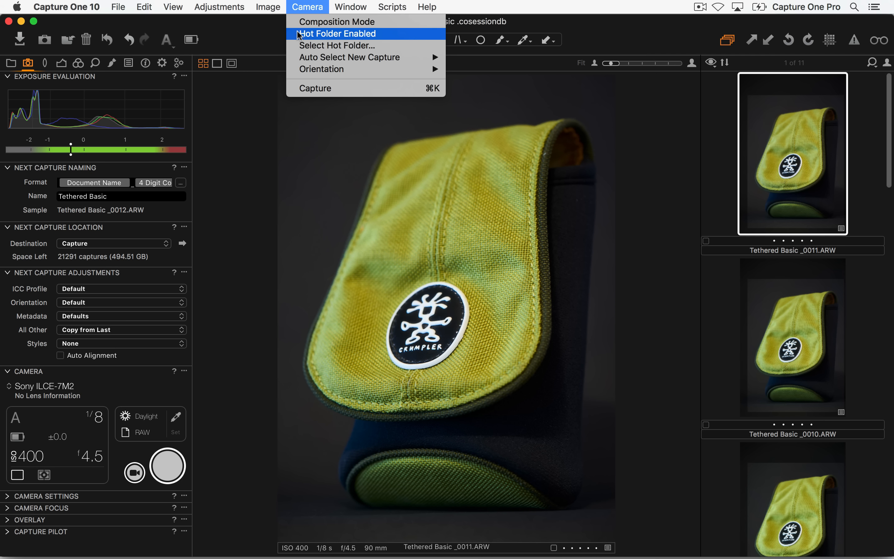
pyautogui.moveTo(304, 59)
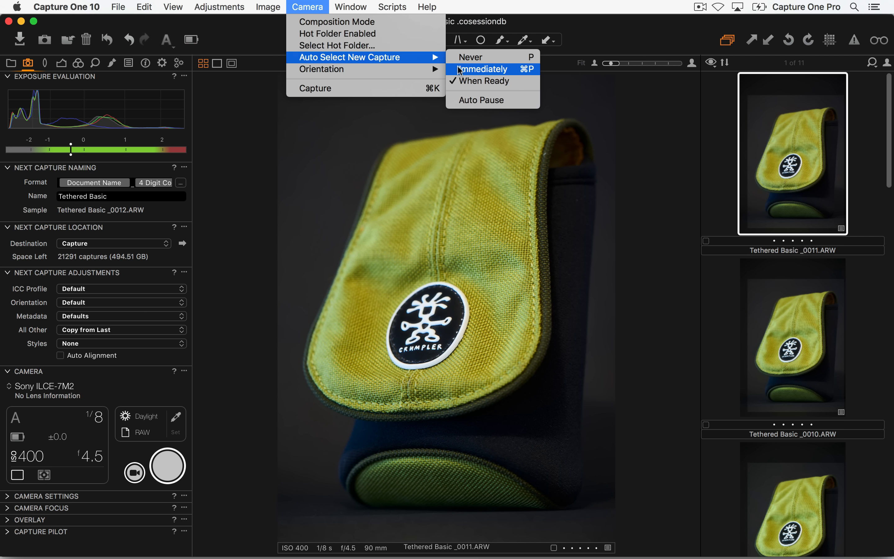
pyautogui.click(530, 82)
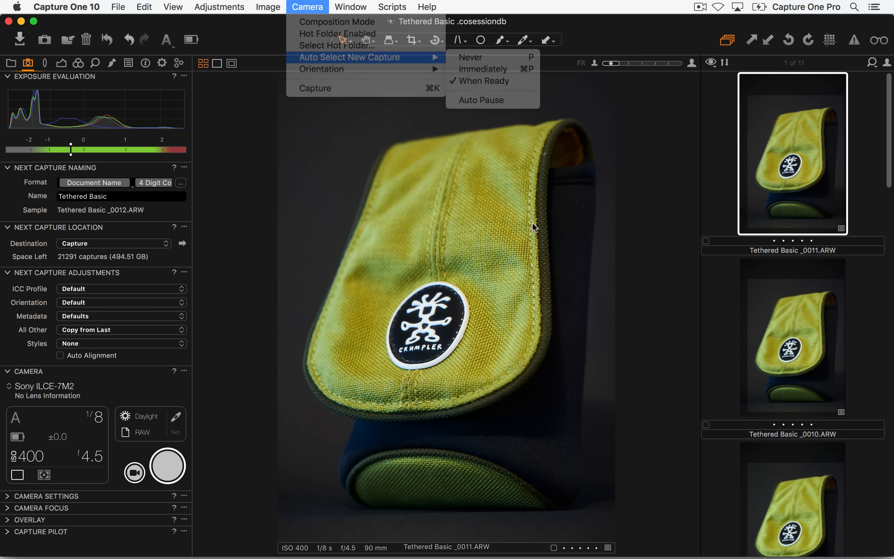
pyautogui.click(169, 465)
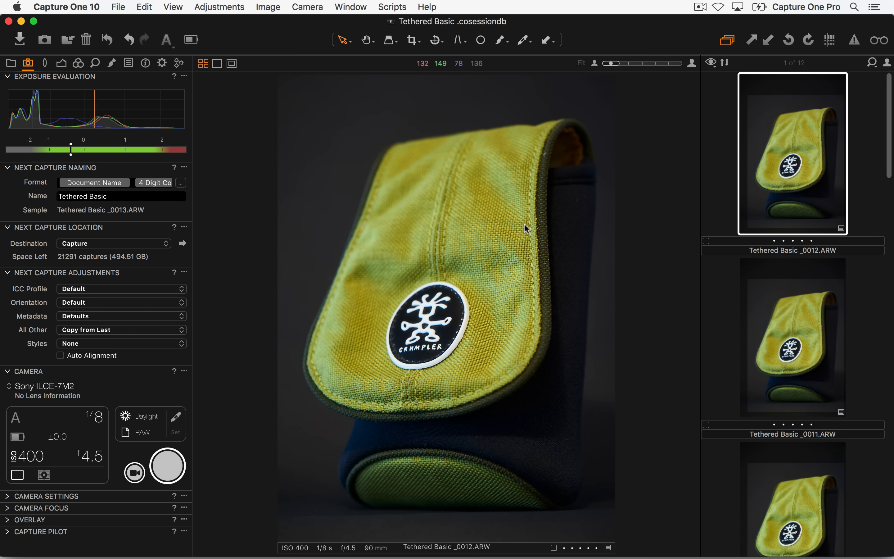
# Step: Set Auto Select New Capture to Immediately and take a tethered capture
pyautogui.click(309, 6)
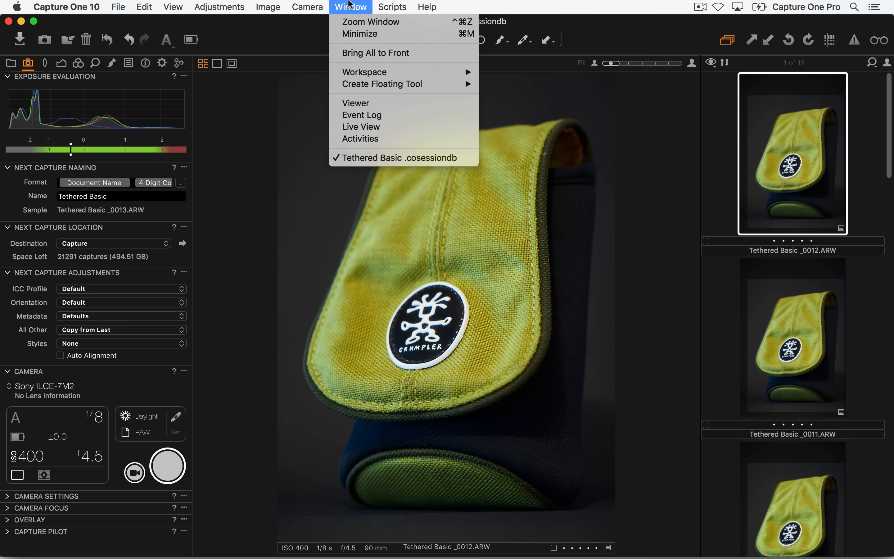
pyautogui.moveTo(320, 5)
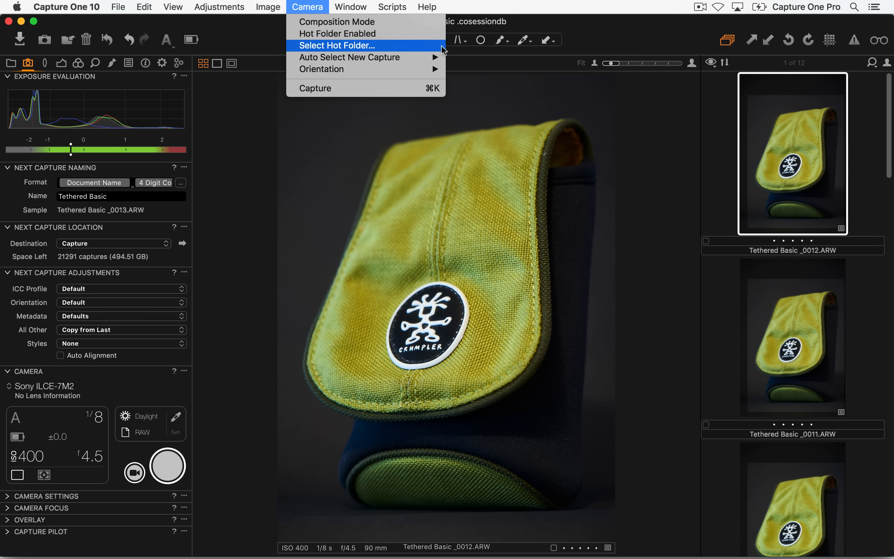
pyautogui.moveTo(435, 58)
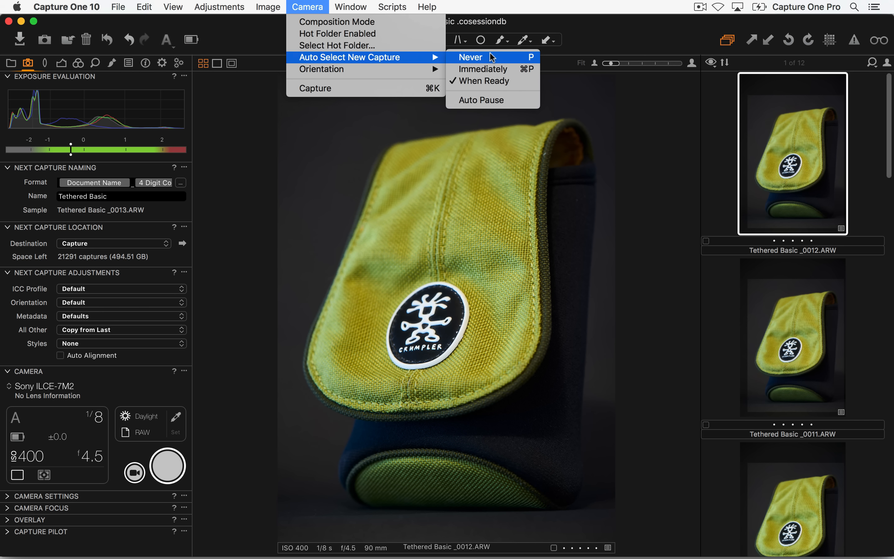
pyautogui.click(506, 69)
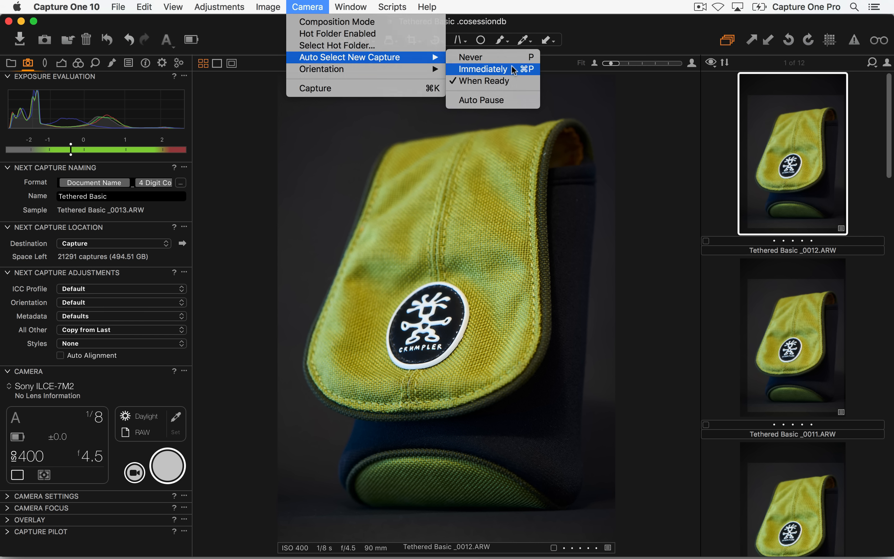
pyautogui.click(167, 473)
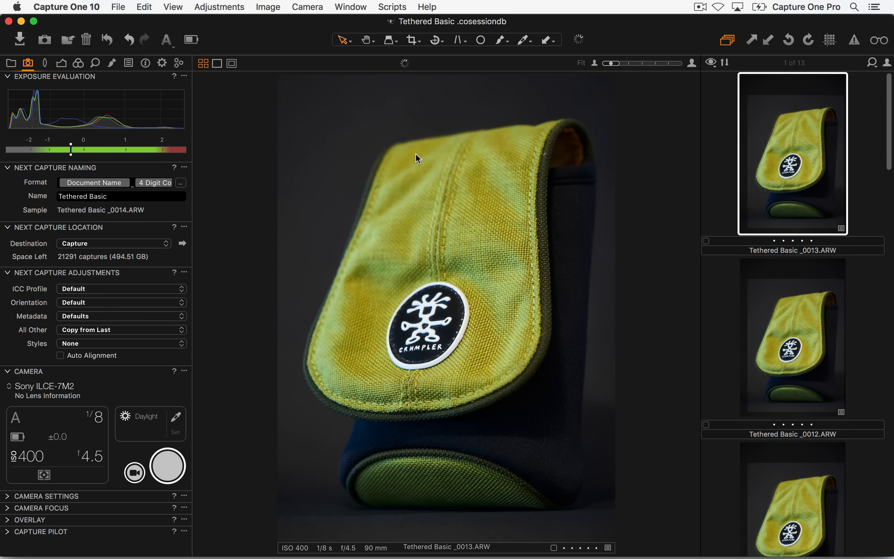
# Step: Set Auto Select New Capture to Never and take two tethered captures
pyautogui.click(340, 7)
pyautogui.moveTo(323, 4)
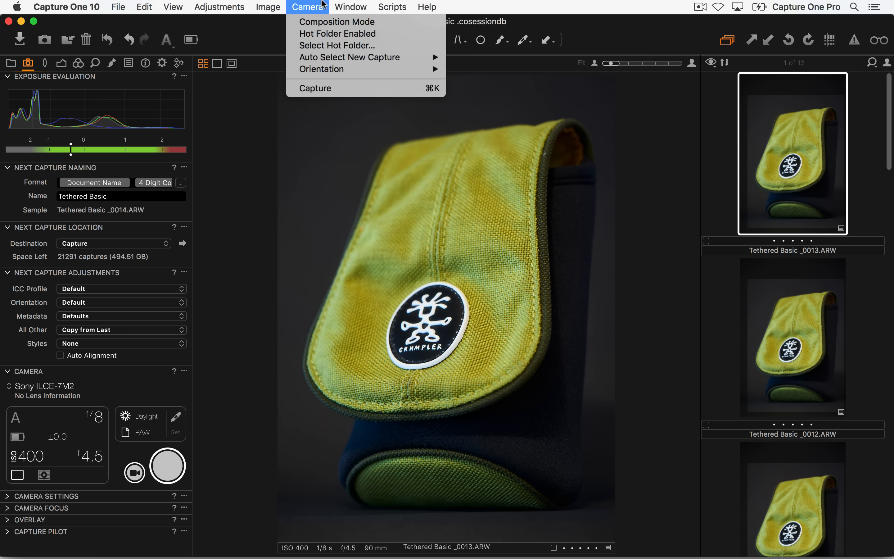
pyautogui.moveTo(348, 57)
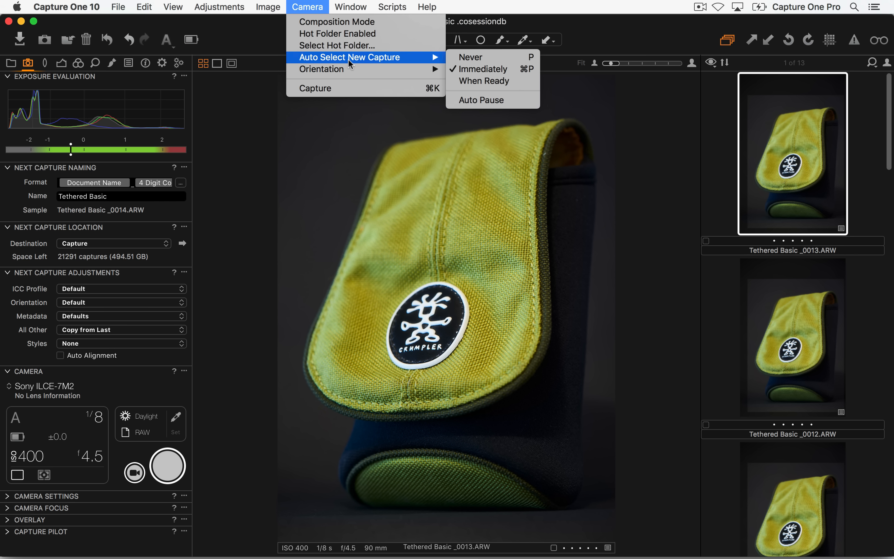
pyautogui.click(477, 59)
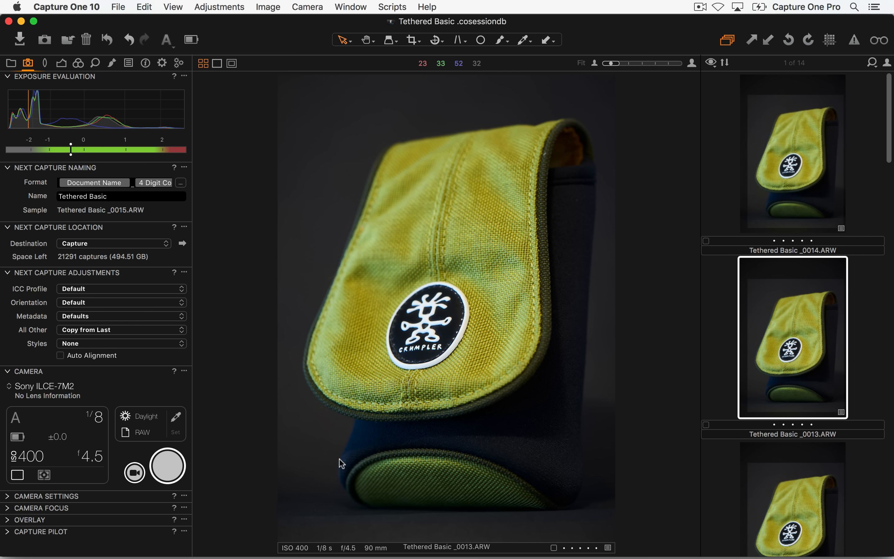
pyautogui.click(173, 473)
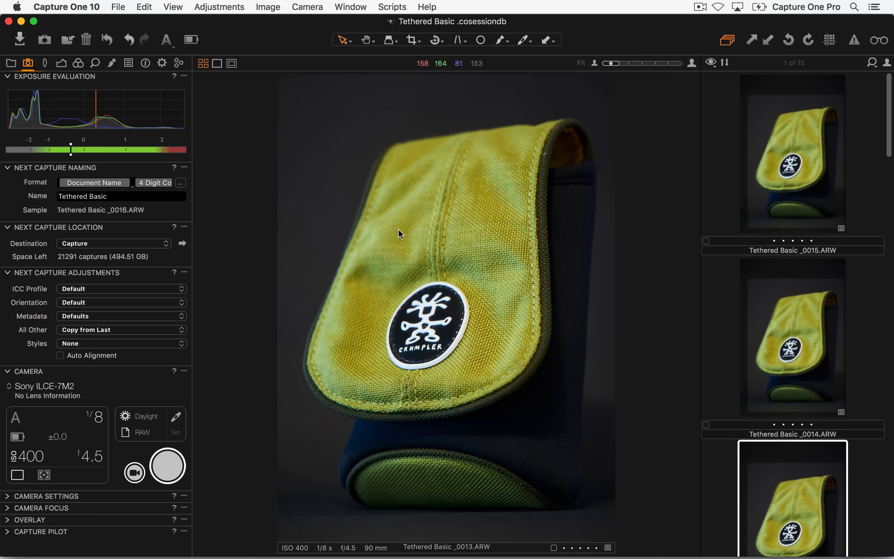
# Step: Set Auto Select New Capture back to When Ready and take a tethered capture
pyautogui.click(305, 4)
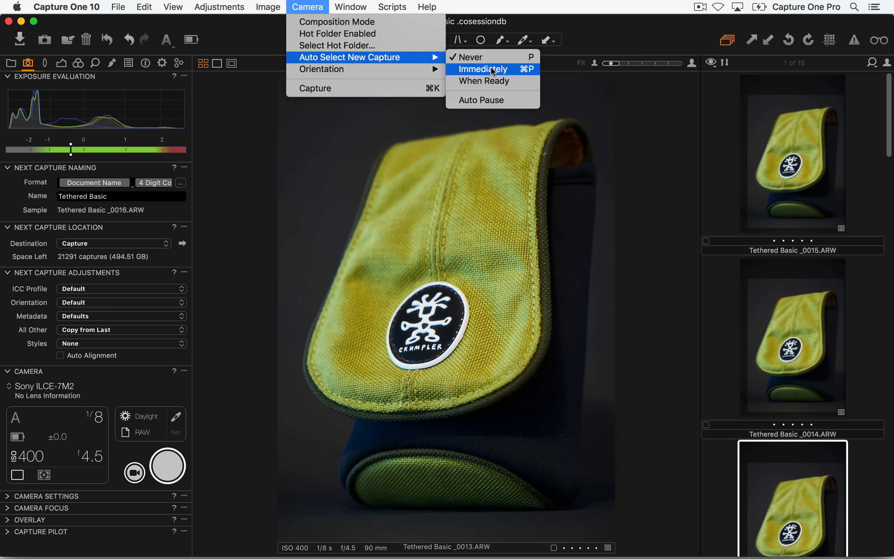
pyautogui.click(509, 83)
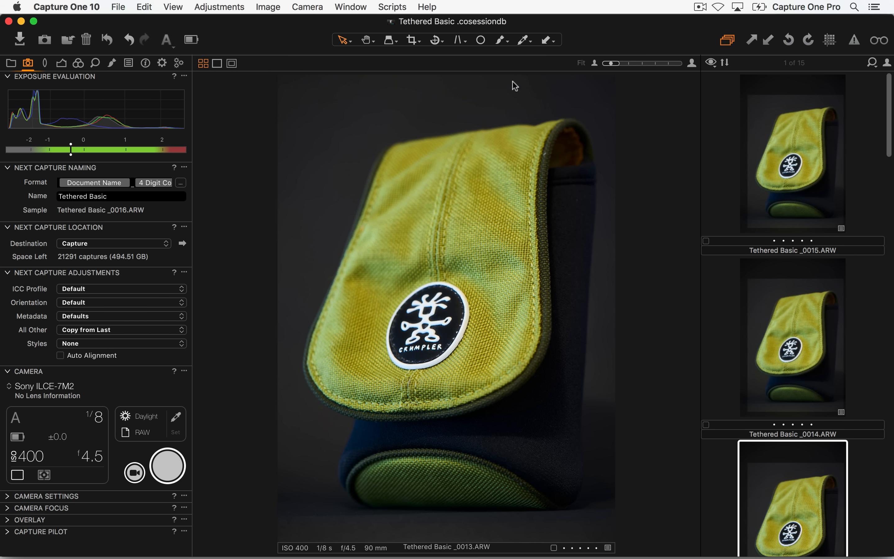
pyautogui.click(351, 4)
pyautogui.moveTo(307, 7)
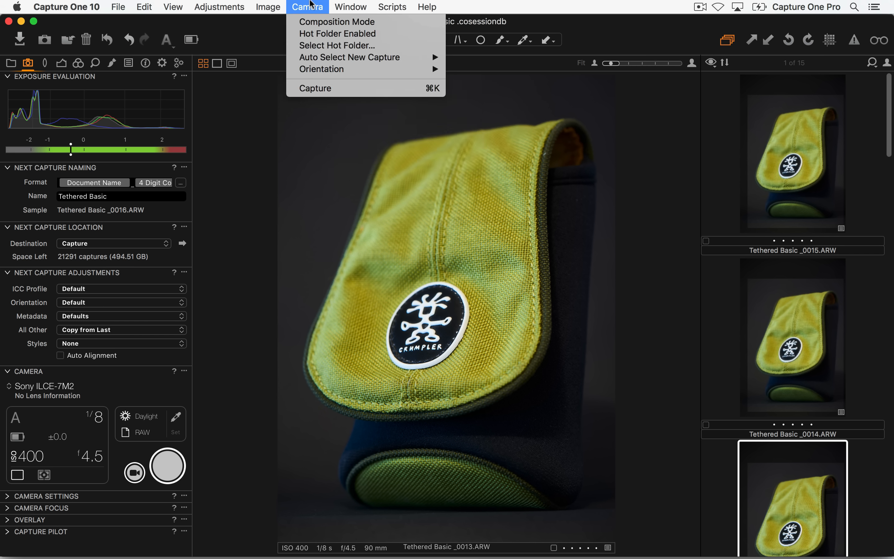
pyautogui.click(428, 85)
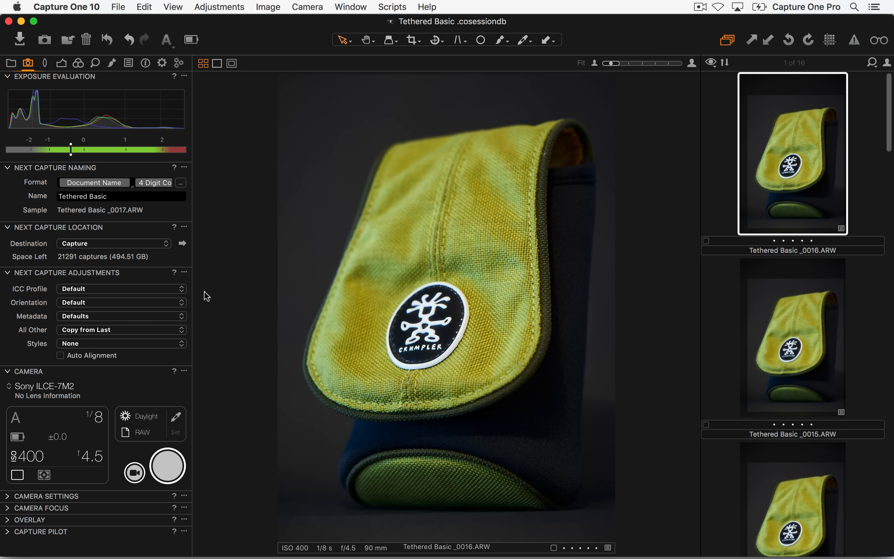
# Step: Take a run of further tethered captures, single frames and bursts, up to the thirtieth image
pyautogui.click(165, 472)
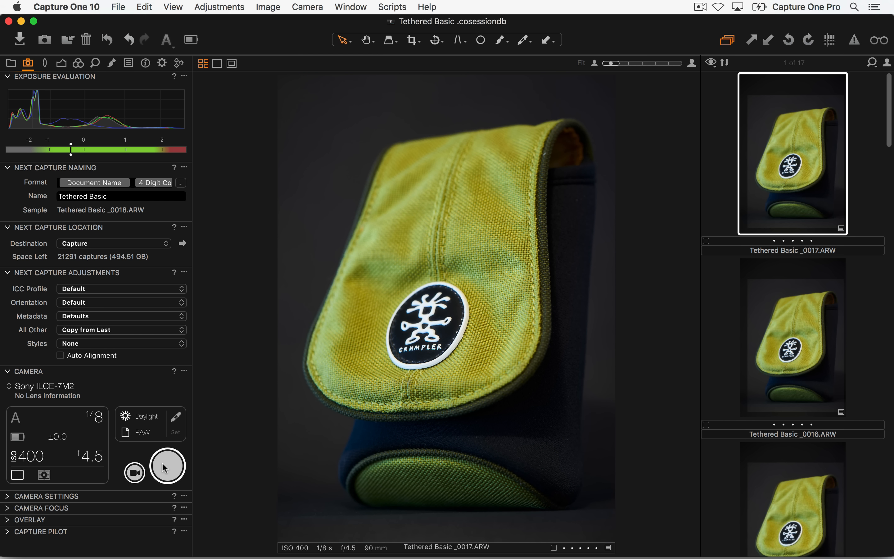
pyautogui.click(162, 461)
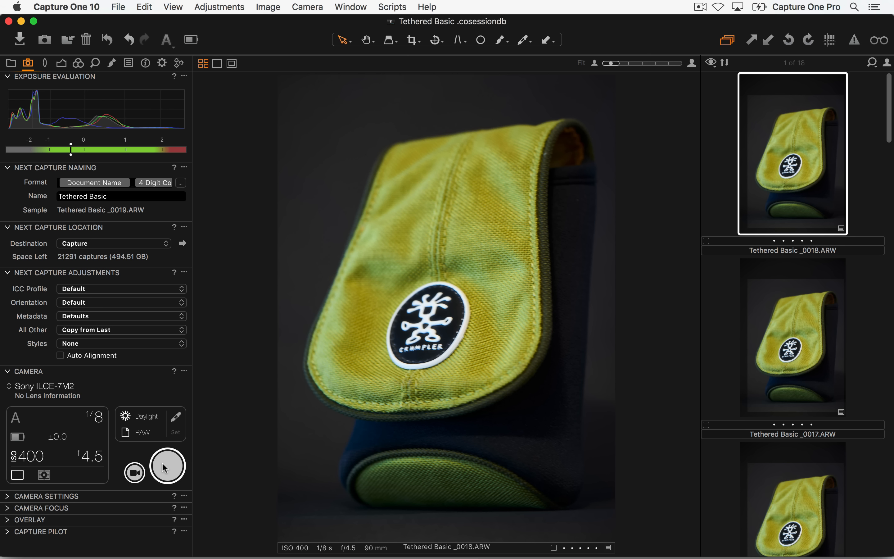
pyautogui.click(167, 465)
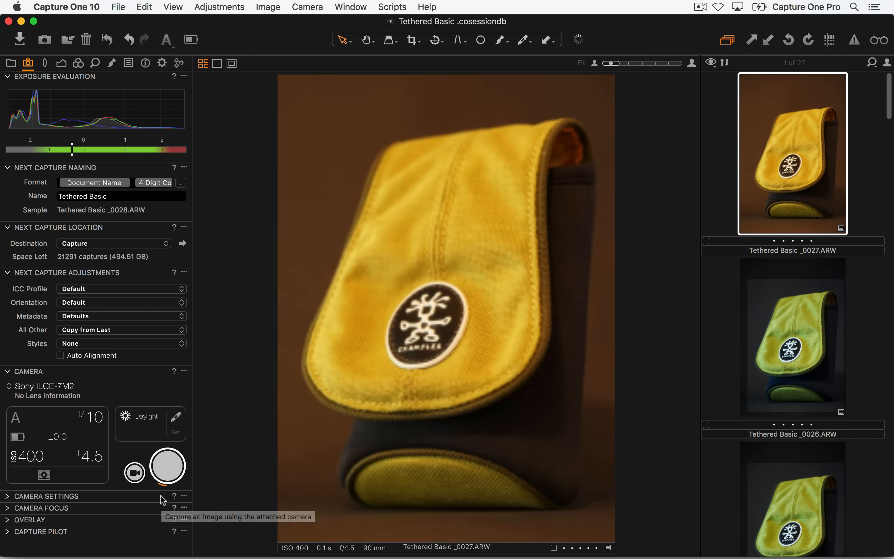
pyautogui.click(159, 487)
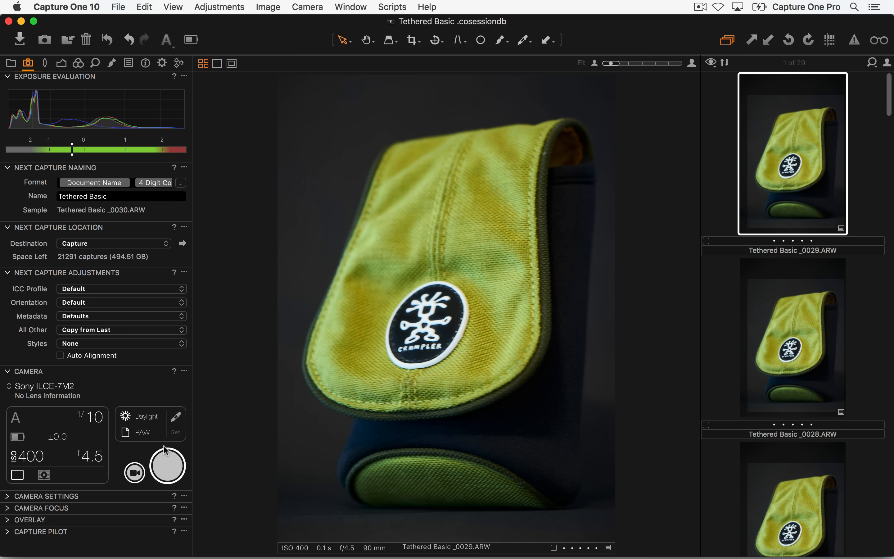
pyautogui.click(166, 462)
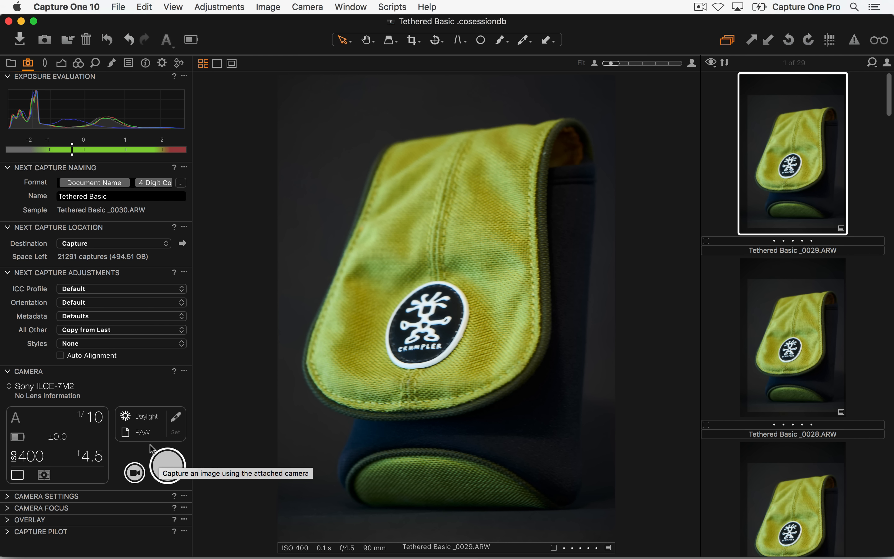
pyautogui.click(173, 478)
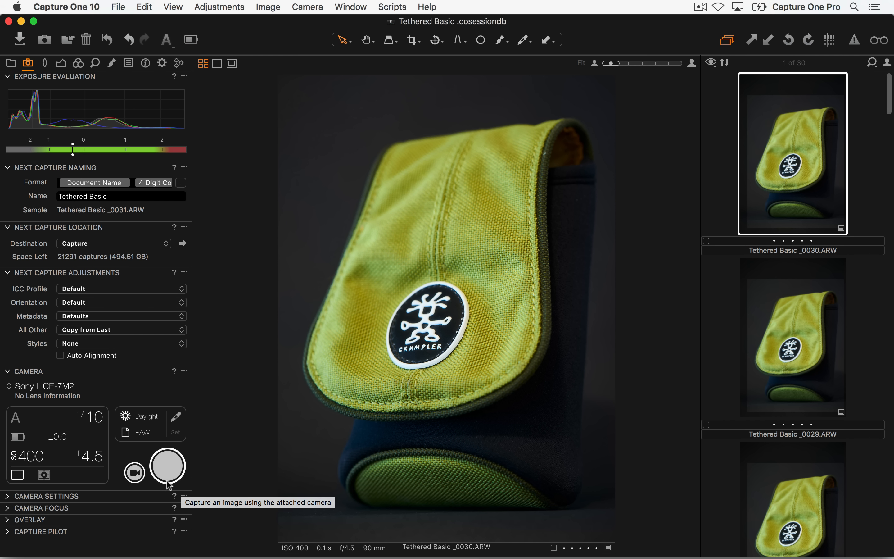
# Step: Select the Pan tool and briefly hide the viewer to look over all captures in the browser before restoring it
pyautogui.press('h')
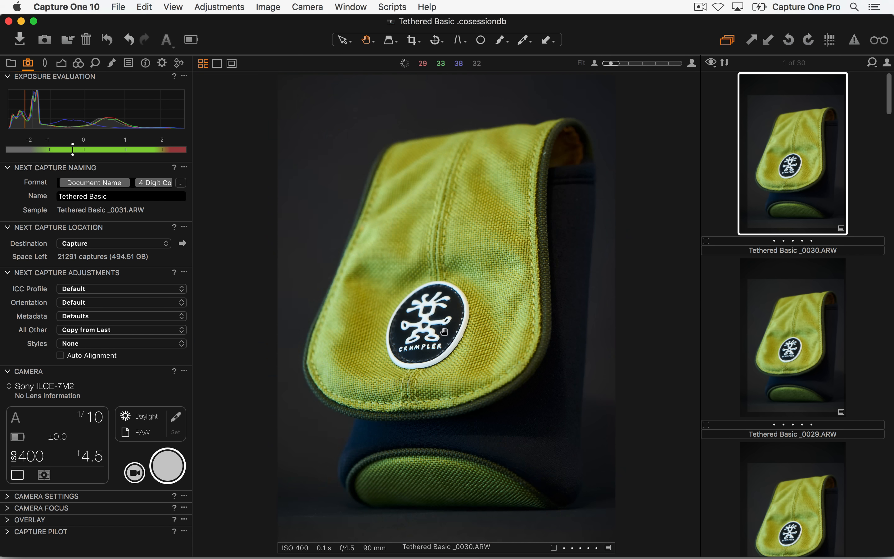
pyautogui.click(445, 330)
pyautogui.click(447, 363)
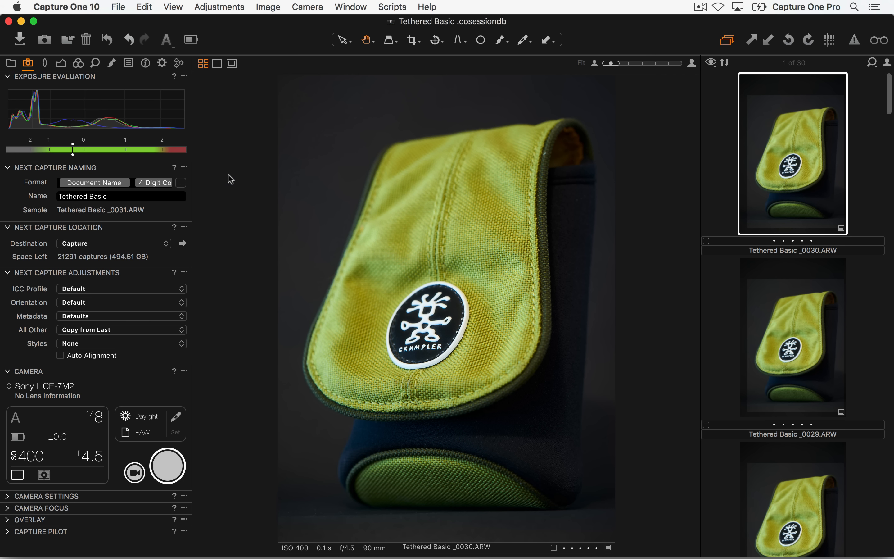
pyautogui.press('super+alt+v')
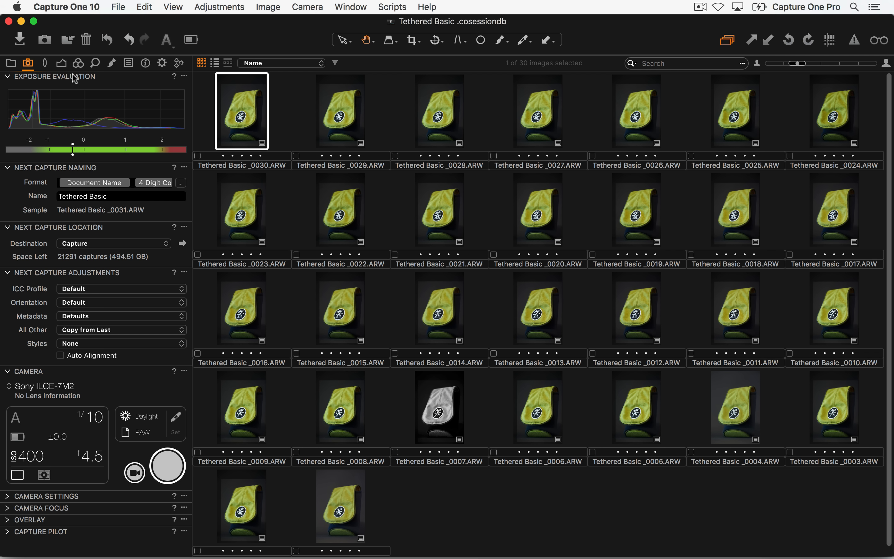
pyautogui.press('super+alt+v')
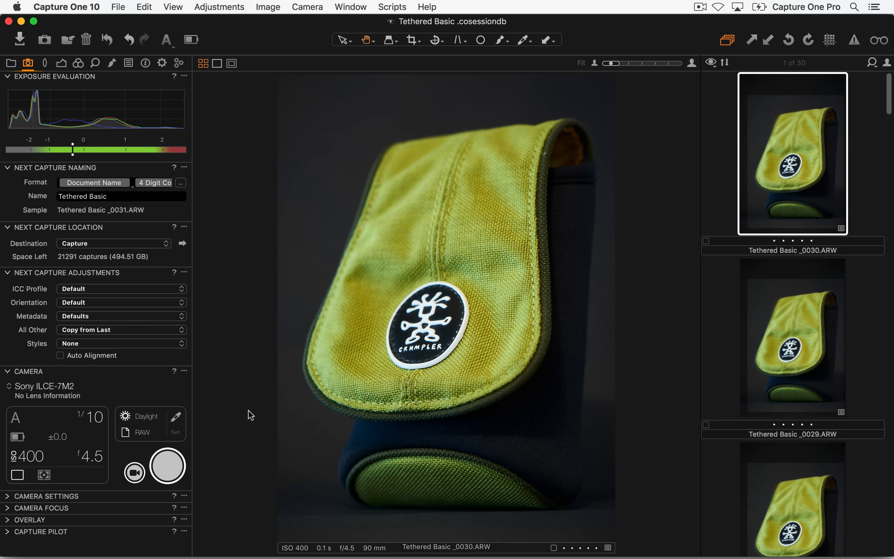
# Step: Open Live View for the attached camera and set its orientation to 270°
pyautogui.click(134, 474)
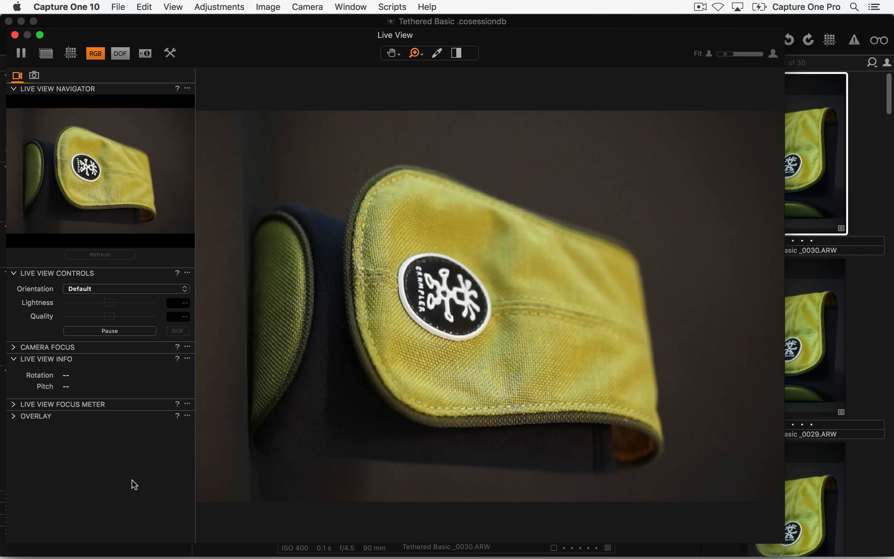
pyautogui.moveTo(242, 57)
pyautogui.mouseDown()
pyautogui.moveTo(273, 55)
pyautogui.moveTo(257, 54)
pyautogui.mouseUp()
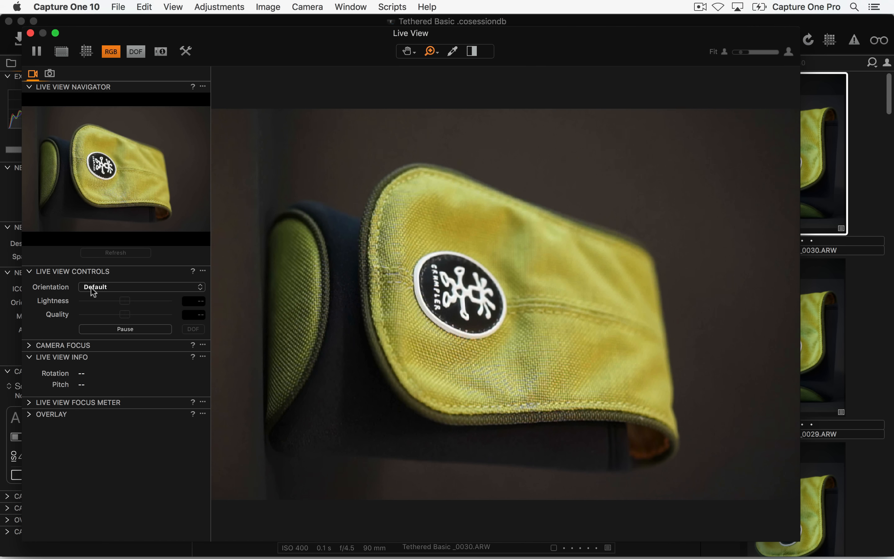
pyautogui.click(105, 290)
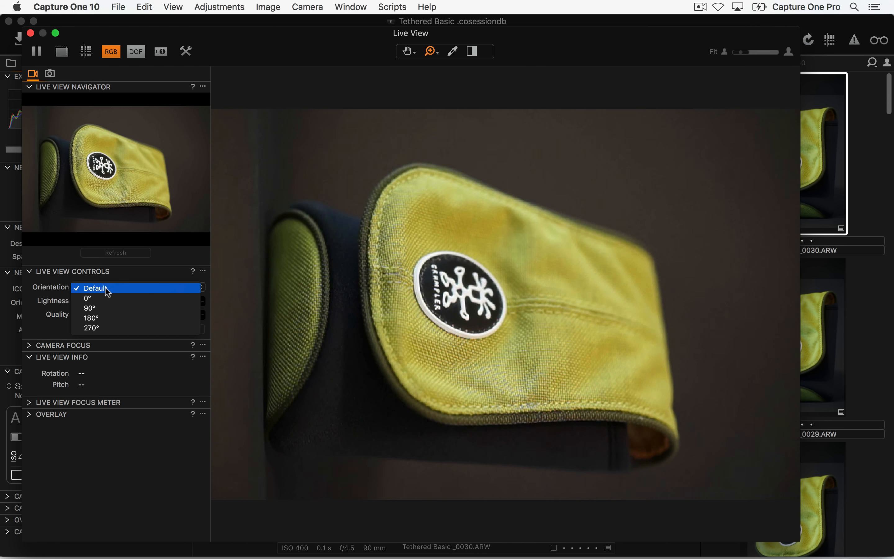
pyautogui.click(126, 329)
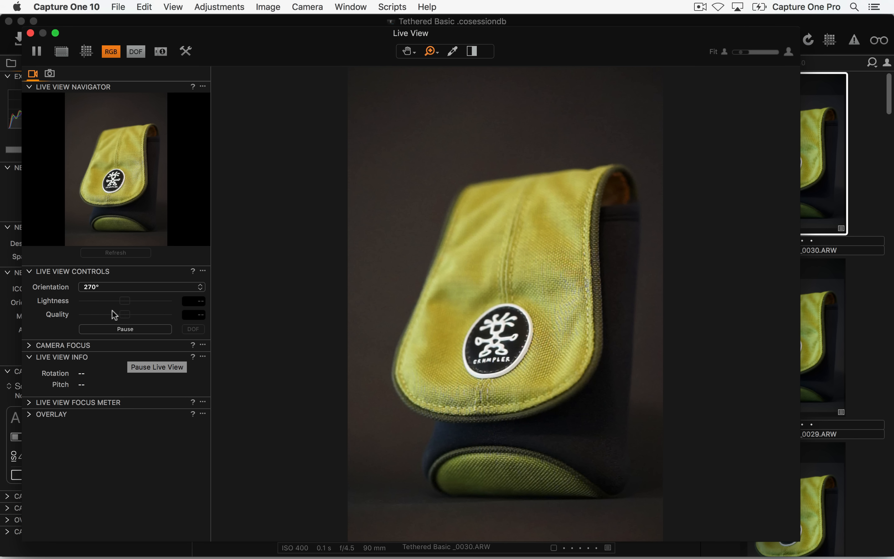
pyautogui.click(123, 287)
pyautogui.click(152, 313)
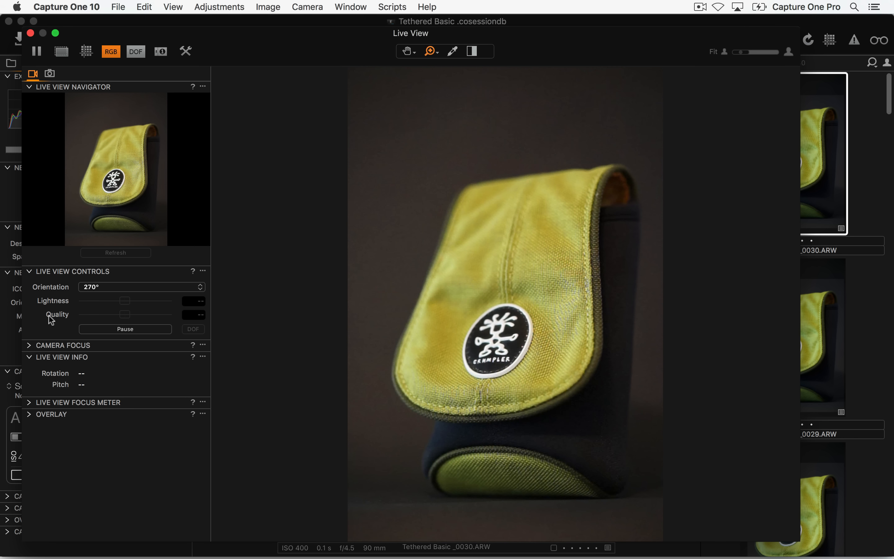
# Step: Pause the live feed and start it again
pyautogui.click(140, 334)
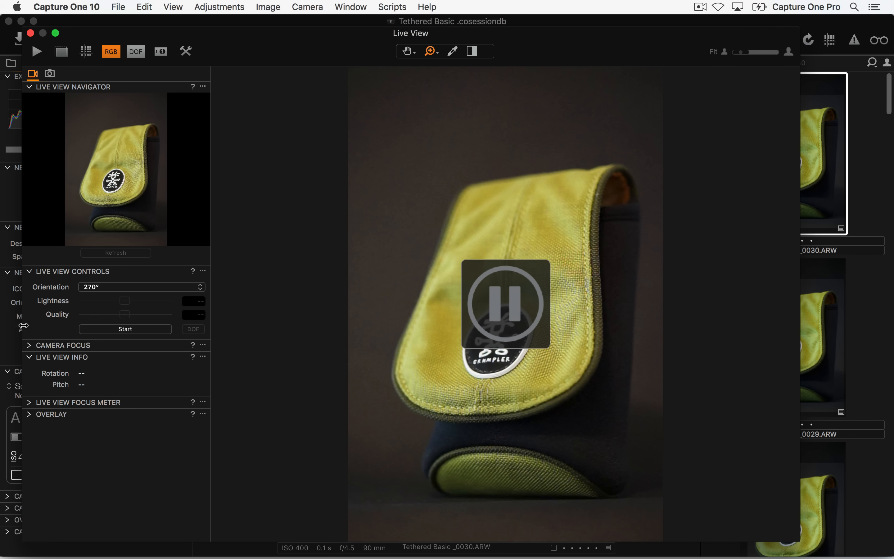
pyautogui.click(144, 333)
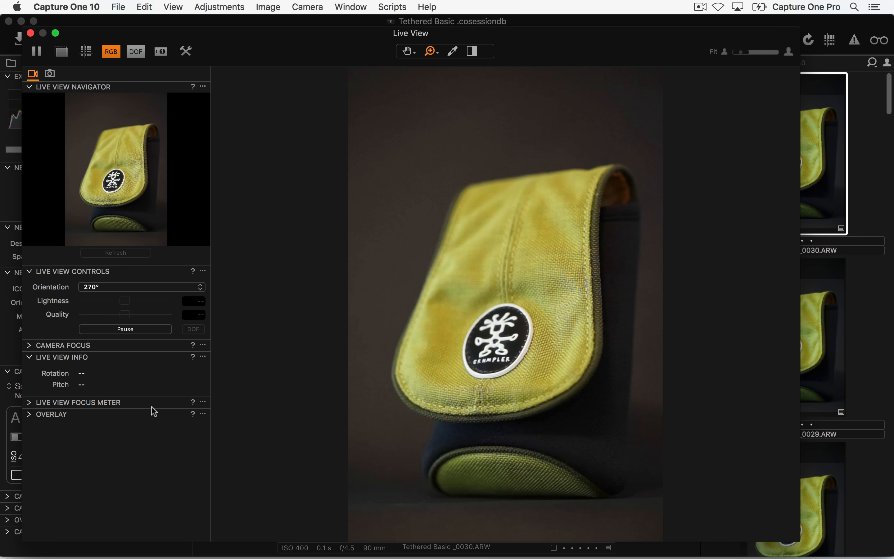
# Step: Expand the Camera Focus tool in Live View and autofocus the camera
pyautogui.click(29, 346)
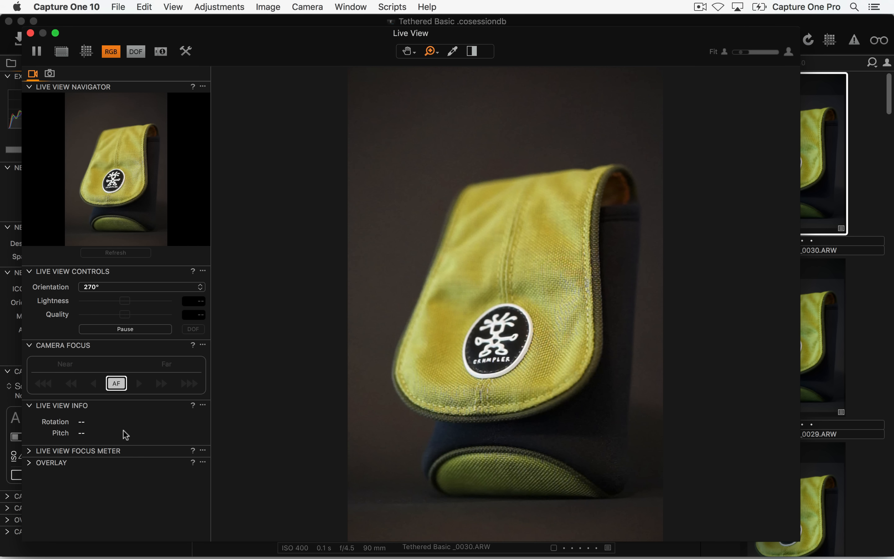
pyautogui.click(119, 386)
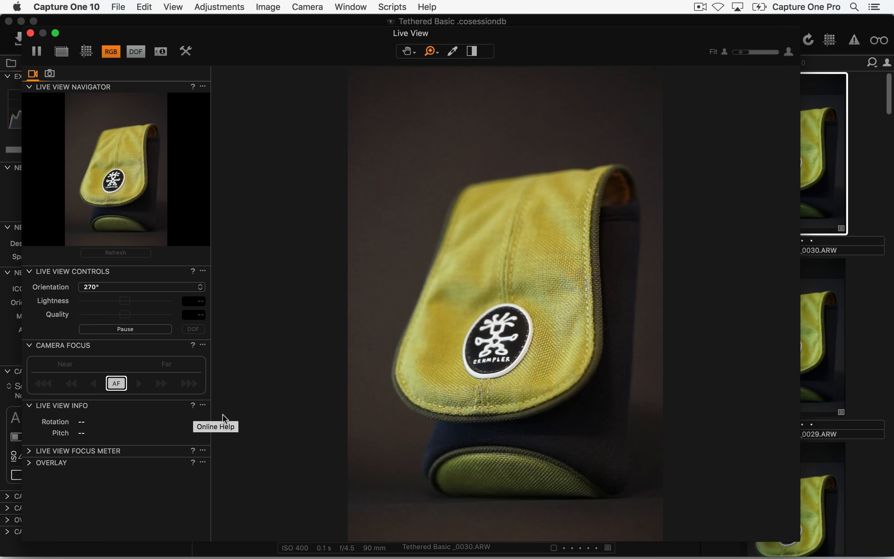
pyautogui.click(29, 346)
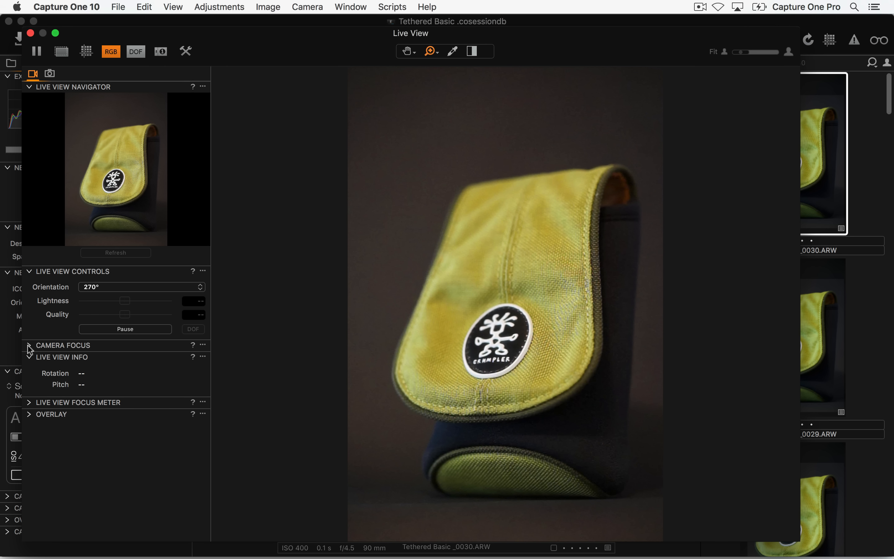
pyautogui.click(29, 349)
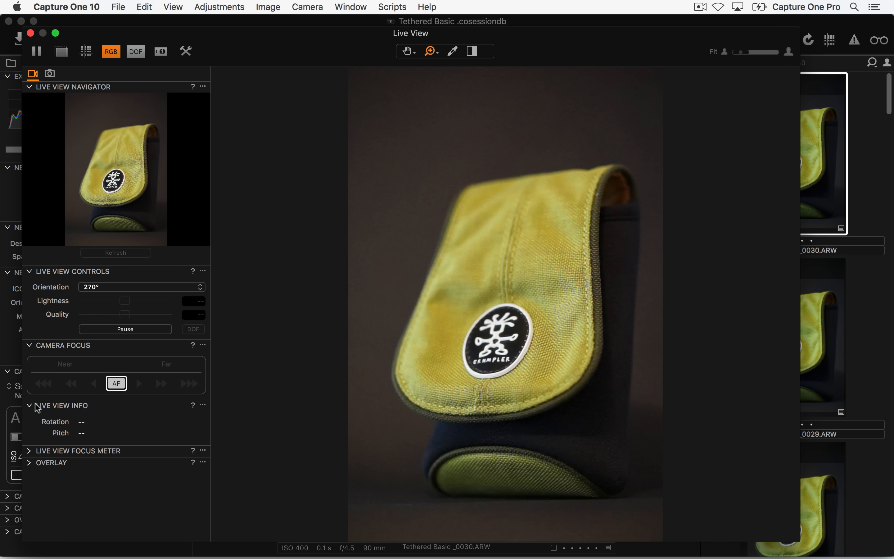
# Step: Expand the Live View Focus Meter, activate its focus area picker, and collapse the meter again
pyautogui.click(34, 454)
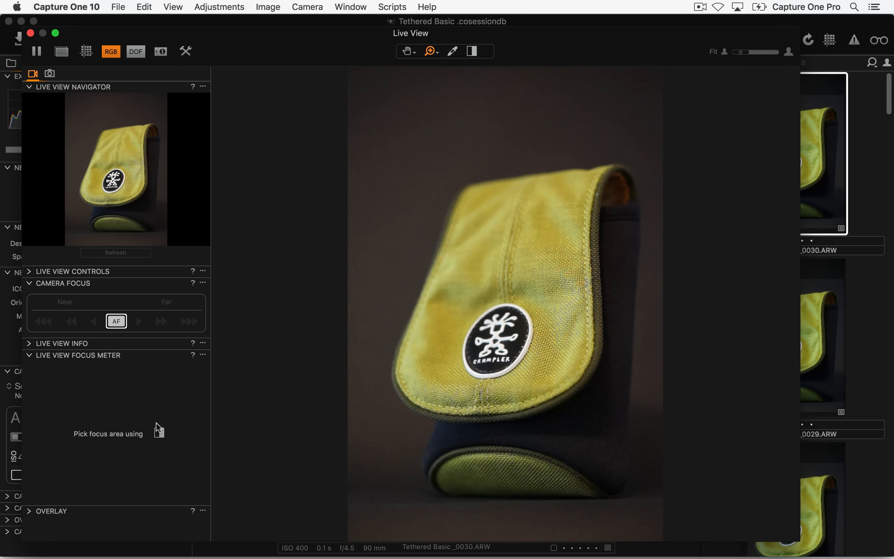
pyautogui.click(159, 433)
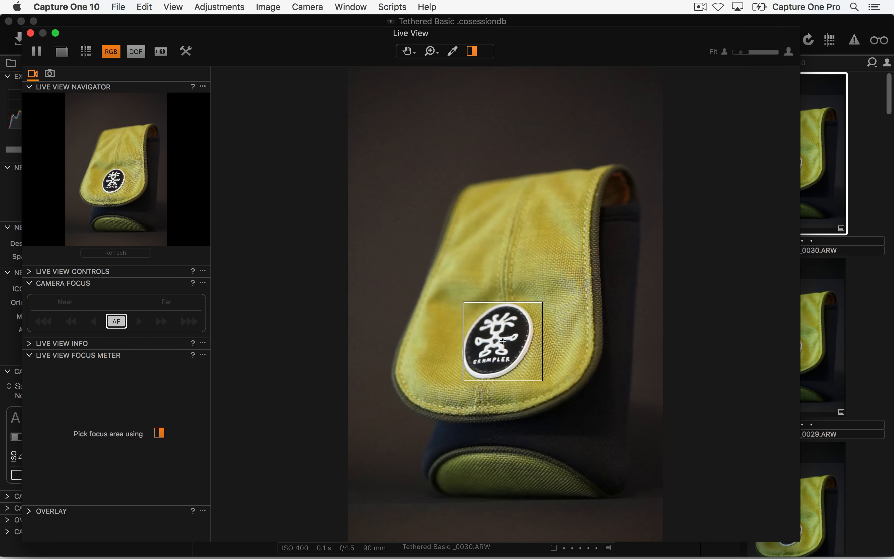
pyautogui.click(25, 356)
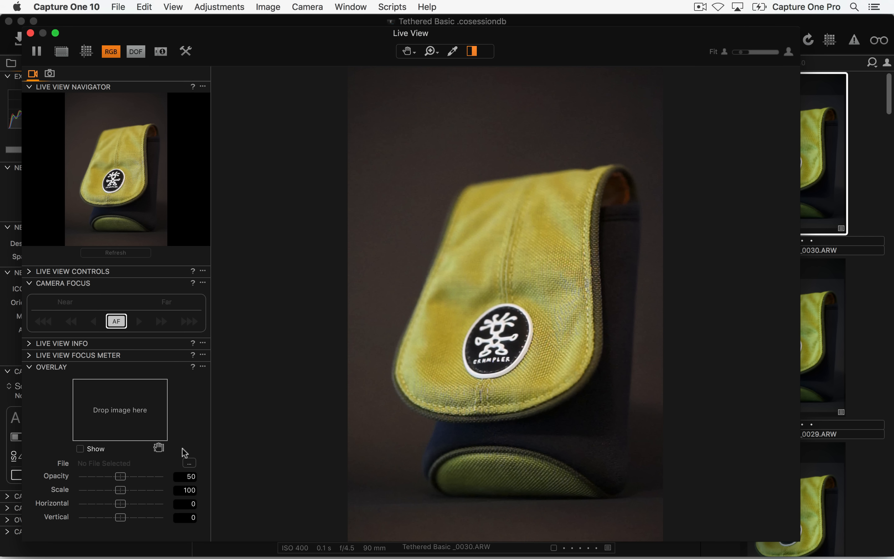
# Step: Load the Tech magazine template, 6_Tech.png, from the Magazine Overlays folder as the Live View overlay
pyautogui.click(190, 464)
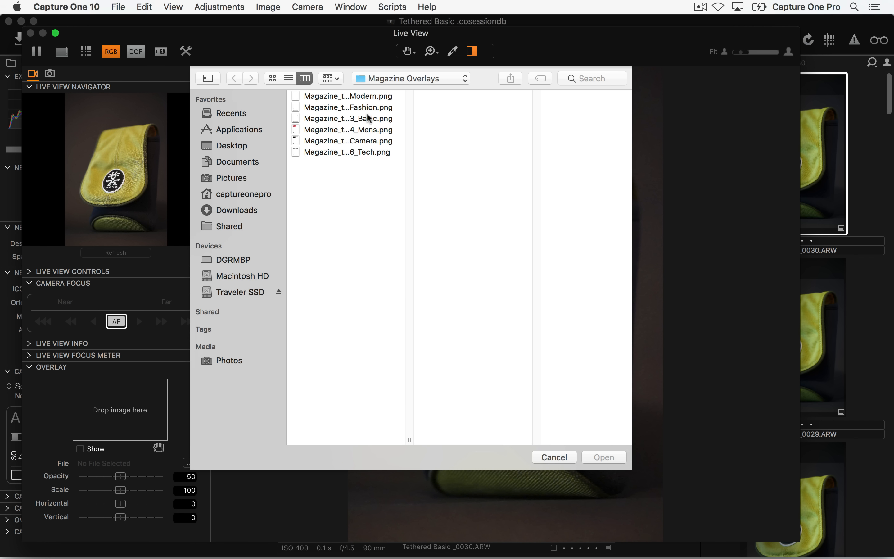
pyautogui.click(370, 97)
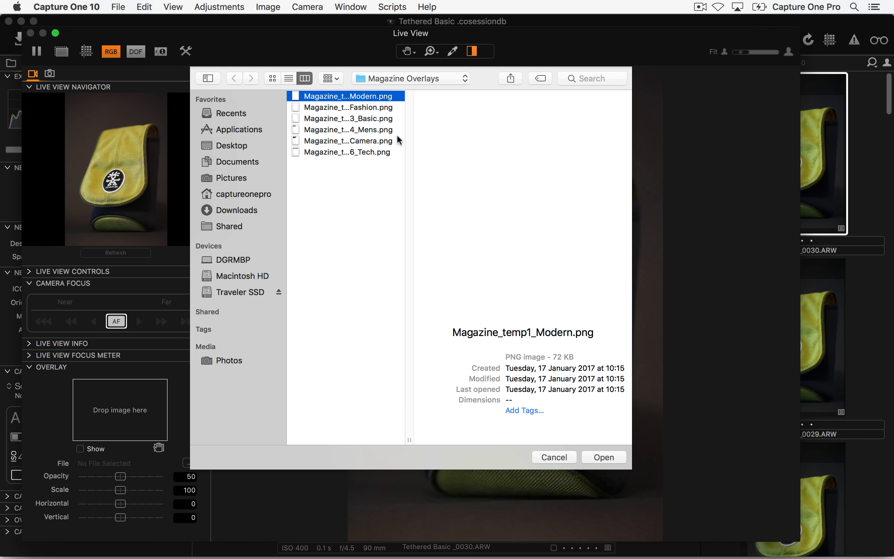
pyautogui.press('Down')
pyautogui.press('Down')
pyautogui.press('Down')
pyautogui.press('Down')
pyautogui.press('Down')
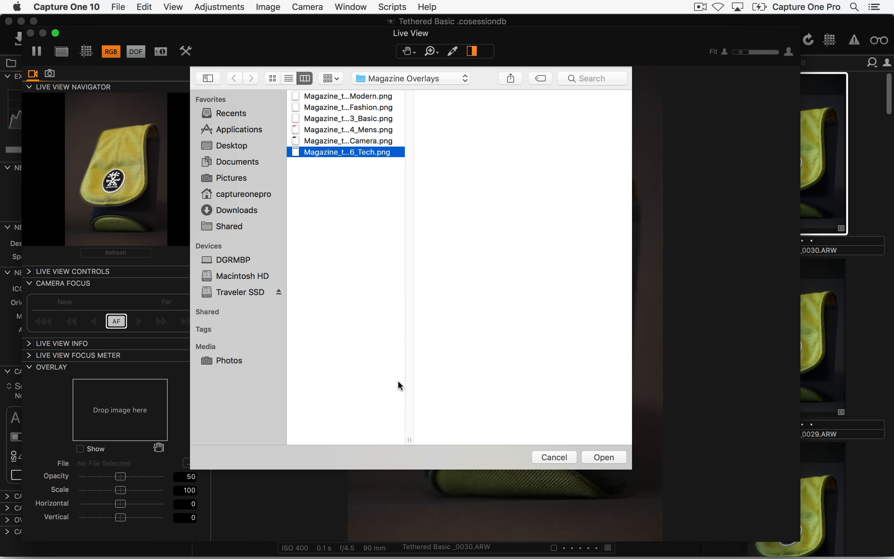
pyautogui.press('Return')
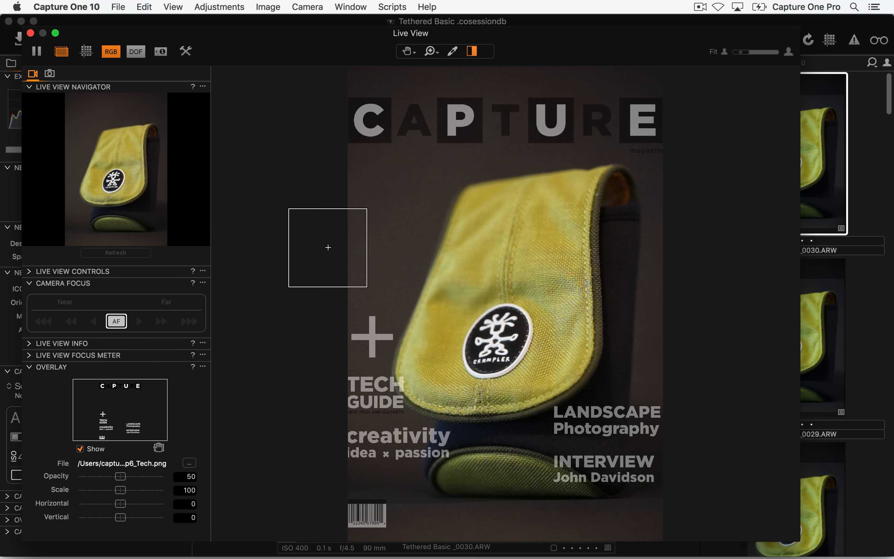
# Step: Set the magazine overlay's opacity to 100 and its scale to 92
pyautogui.click(408, 51)
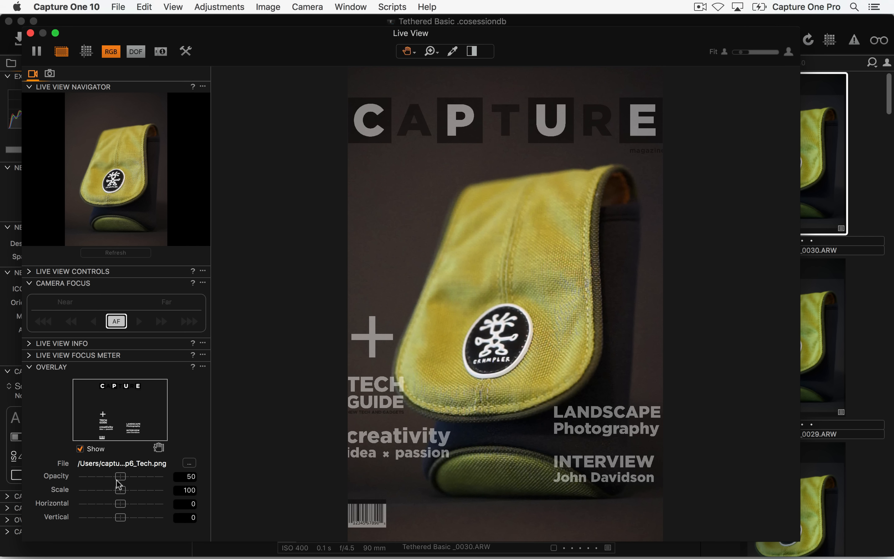
pyautogui.moveTo(117, 481); pyautogui.dragTo(168, 481)
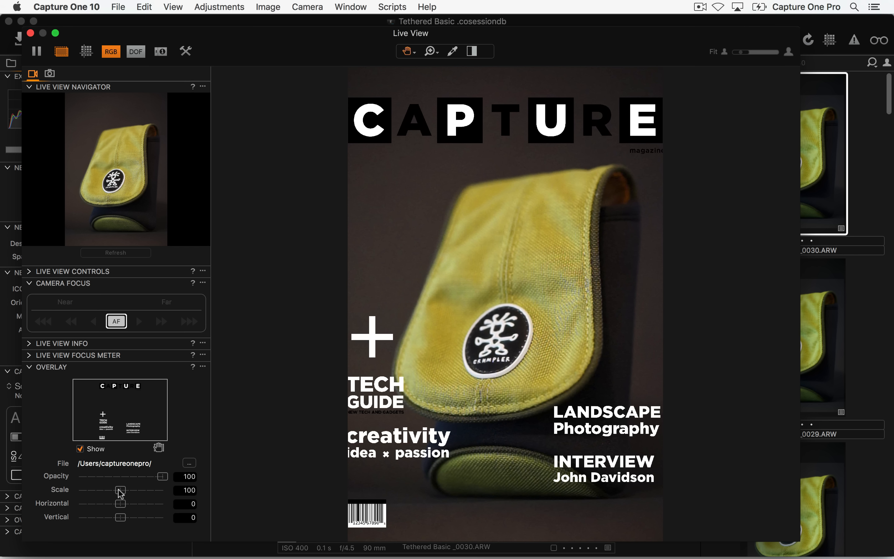
pyautogui.moveTo(121, 493); pyautogui.dragTo(118, 493)
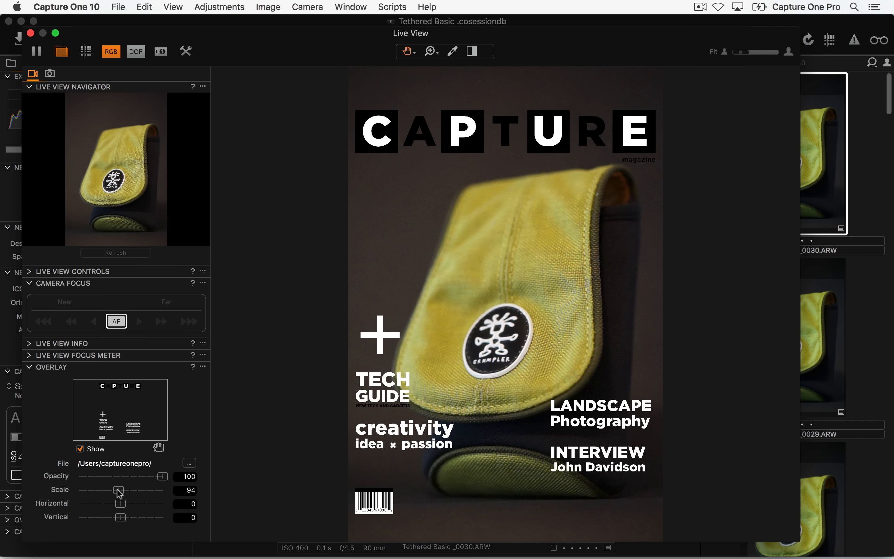
# Step: Reposition the magazine overlay over the live image with a horizontal offset of 1 and a vertical offset of 3
pyautogui.click(159, 448)
pyautogui.click(493, 132)
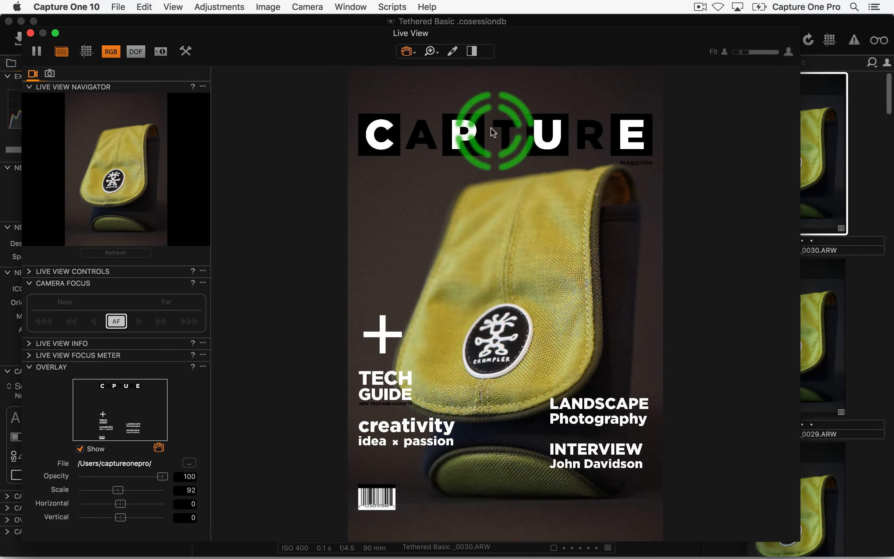
pyautogui.moveTo(494, 132); pyautogui.dragTo(478, 151)
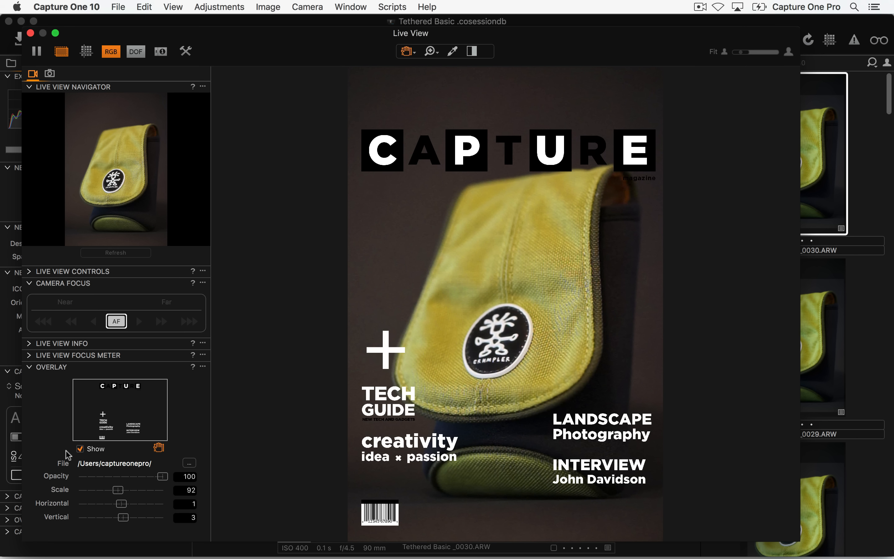
# Step: Hide the magazine overlay on the live image, toggling the alignment guides and the overlay on and off once
pyautogui.click(80, 449)
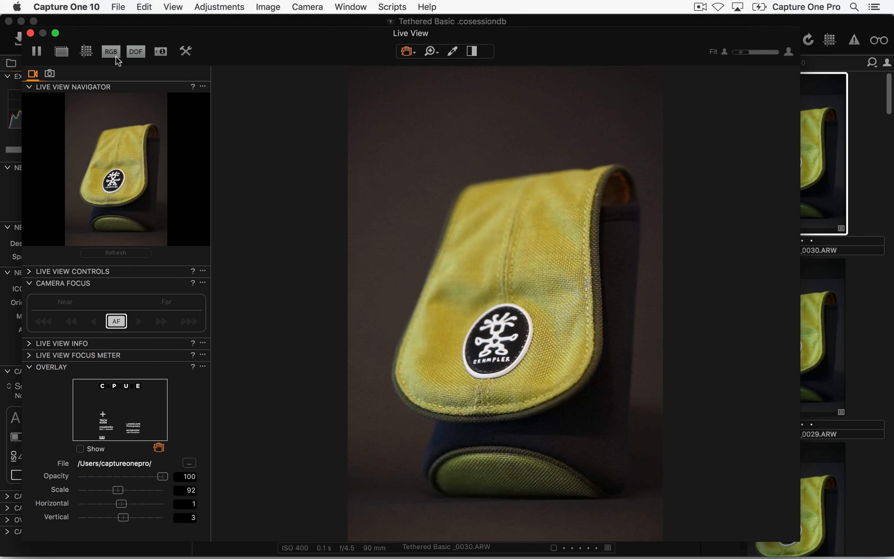
pyautogui.click(86, 52)
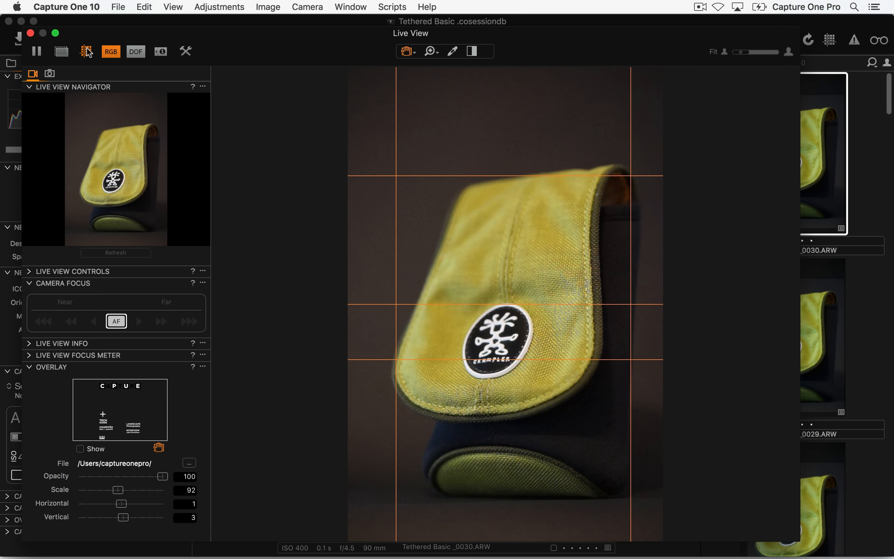
pyautogui.click(87, 53)
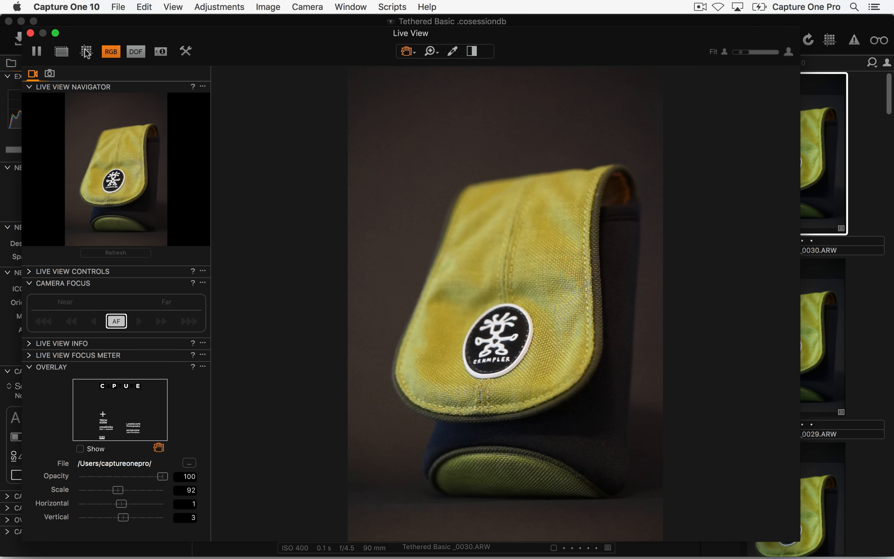
pyautogui.click(62, 53)
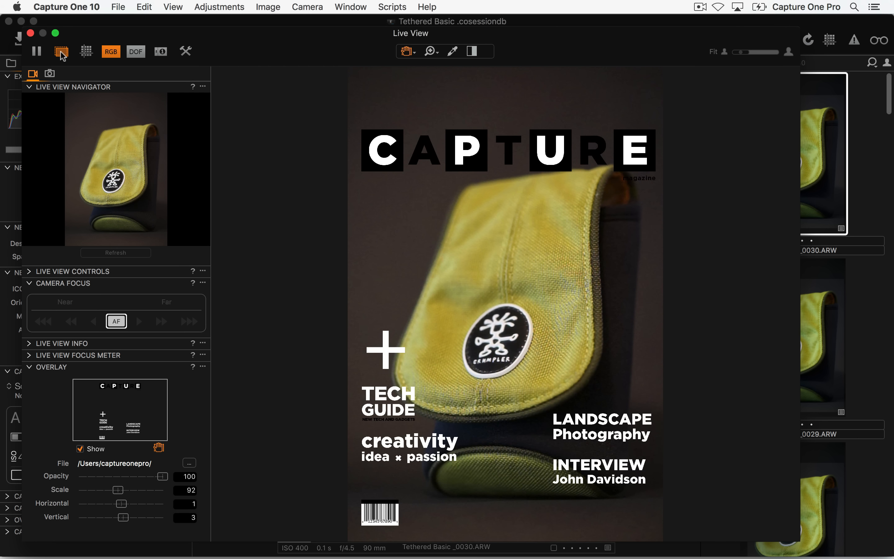
pyautogui.click(63, 56)
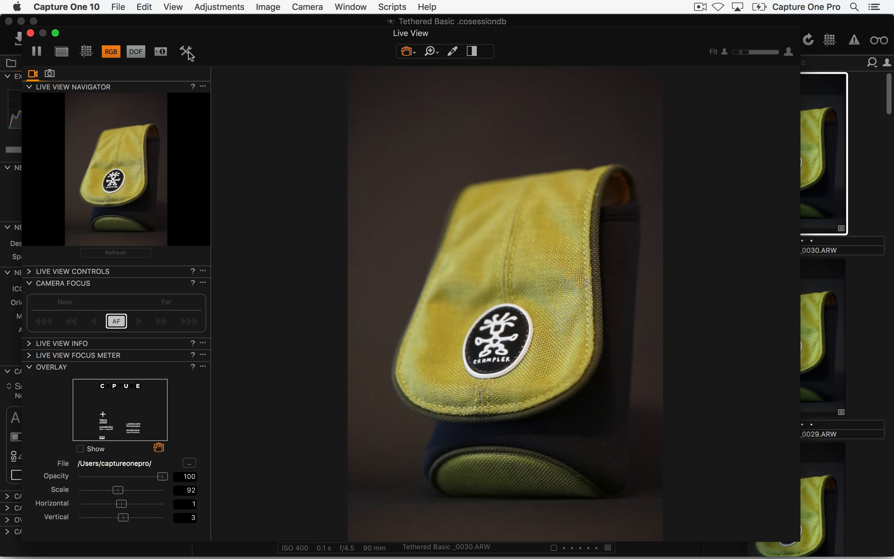
# Step: Review the capture preferences and the toolbar customization options from the Live View window, leaving both without changes
pyautogui.click(159, 51)
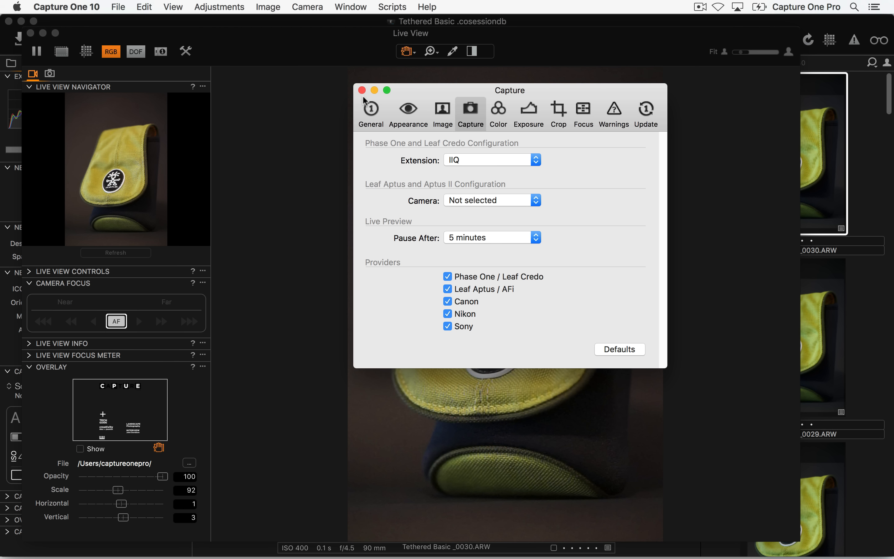
pyautogui.click(362, 91)
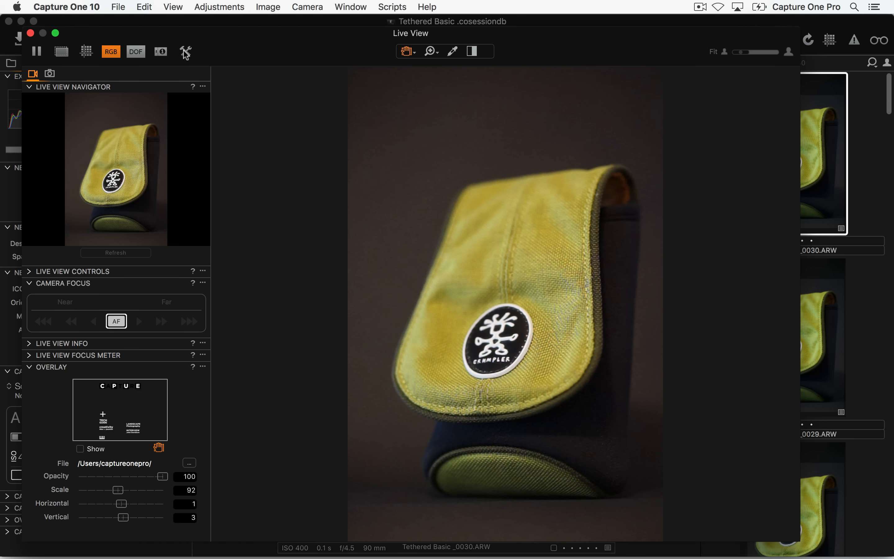
pyautogui.click(186, 53)
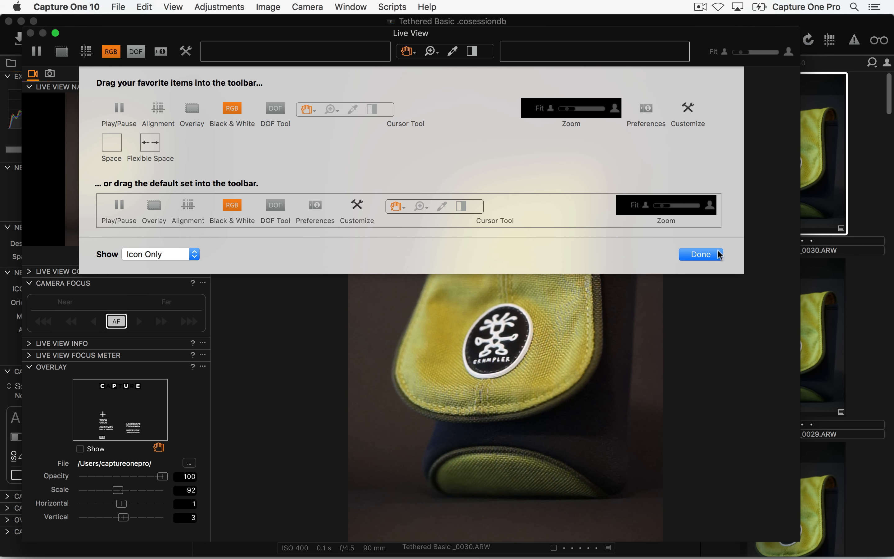
pyautogui.click(689, 256)
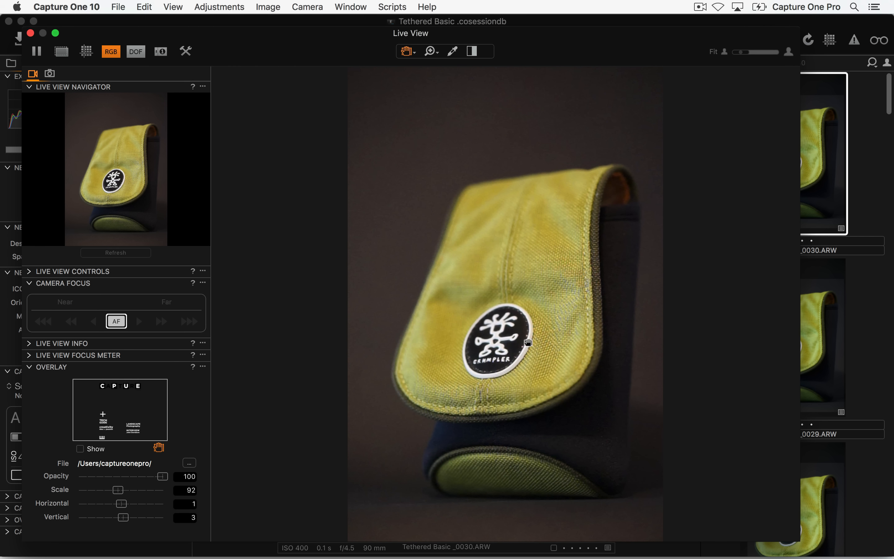
# Step: Shift the hidden magazine overlay to a horizontal offset of 2 and close the Live View window
pyautogui.moveTo(512, 341); pyautogui.dragTo(513, 342)
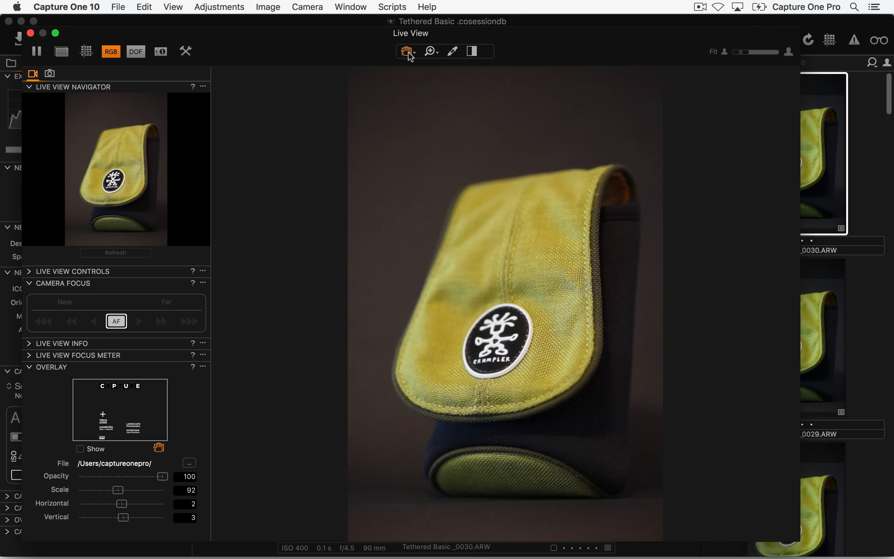
pyautogui.click(501, 243)
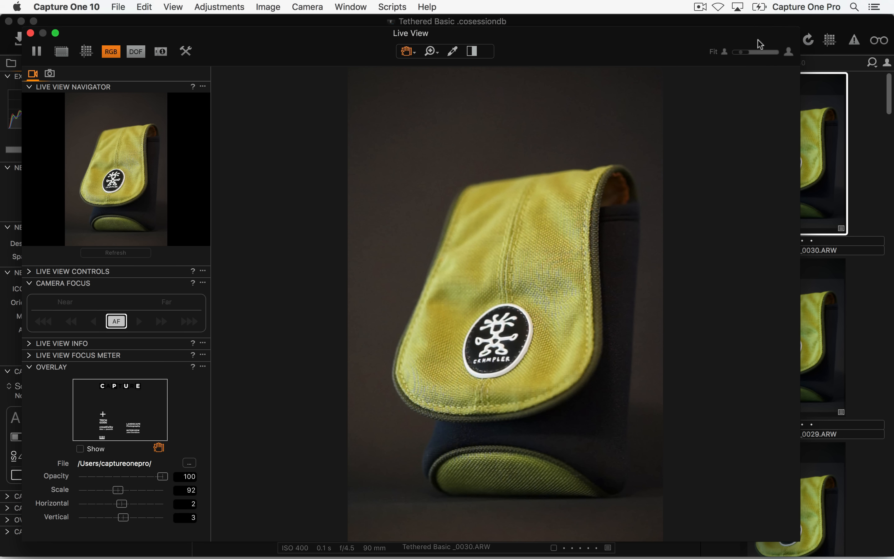
pyautogui.click(31, 34)
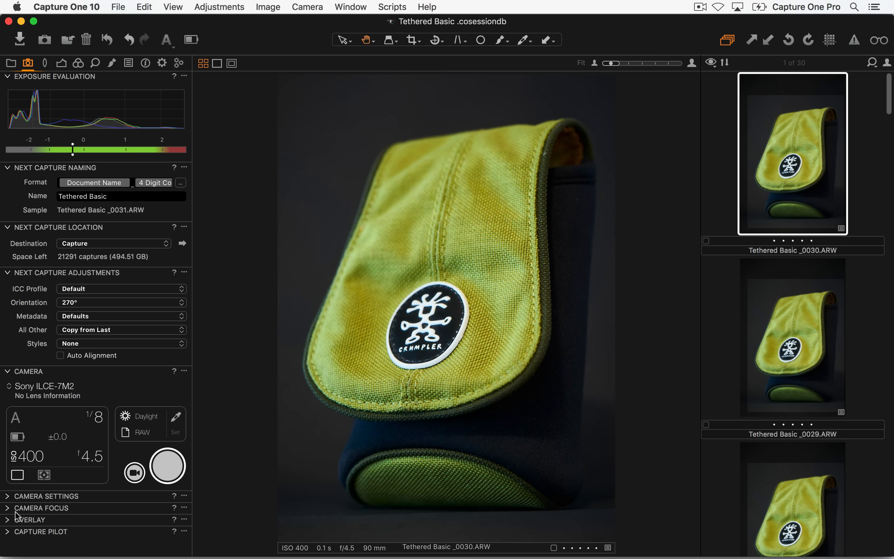
# Step: Show the magazine overlay on the captured image in the main viewer and set its scale to 85
pyautogui.keyDown('alt'); pyautogui.click(9, 521); pyautogui.keyUp('alt')
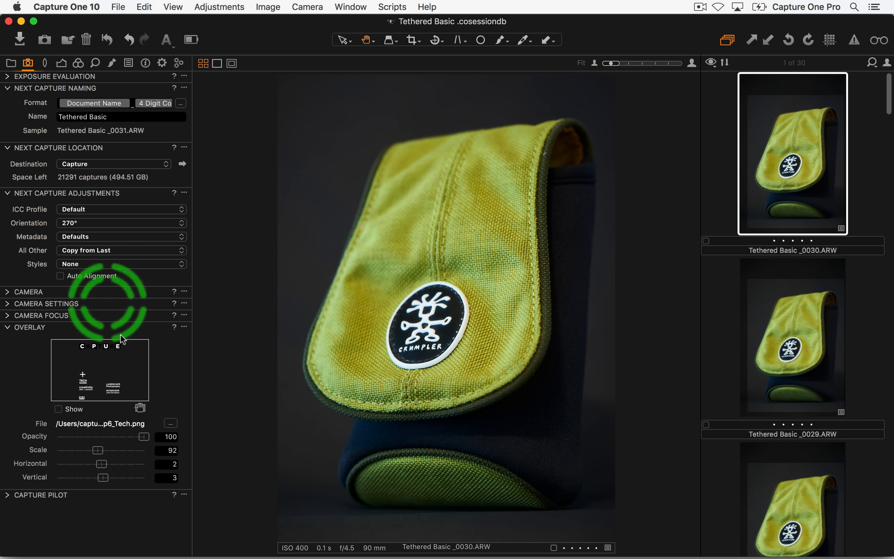
pyautogui.click(59, 409)
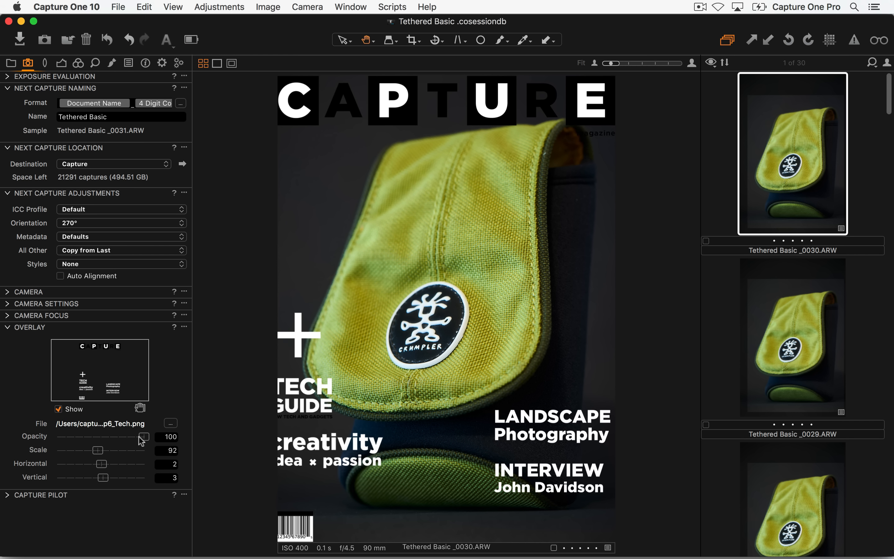
pyautogui.moveTo(100, 455); pyautogui.dragTo(98, 455)
# Step: Reposition the magazine overlay to a horizontal offset of 3 and a vertical offset of 1, and hide it again
pyautogui.click(141, 408)
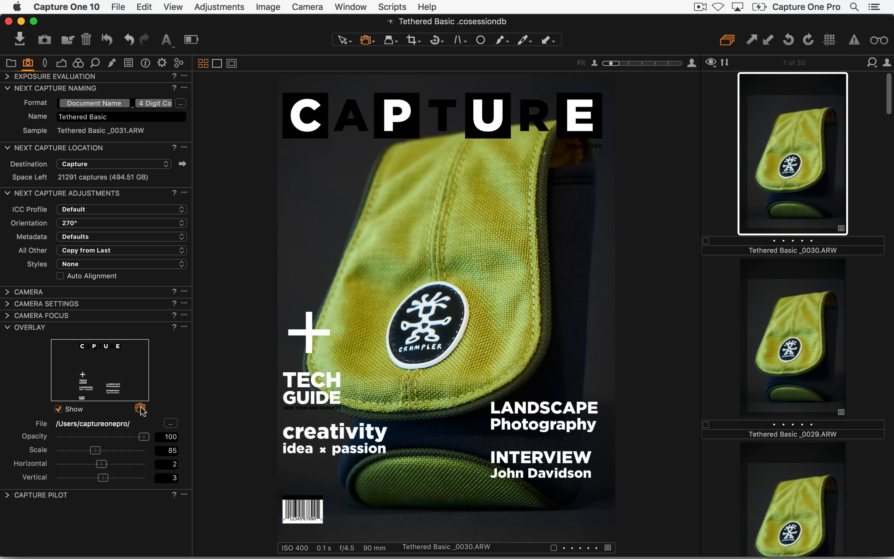
pyautogui.moveTo(414, 104)
pyautogui.mouseDown()
pyautogui.moveTo(420, 92)
pyautogui.moveTo(420, 101)
pyautogui.mouseUp()
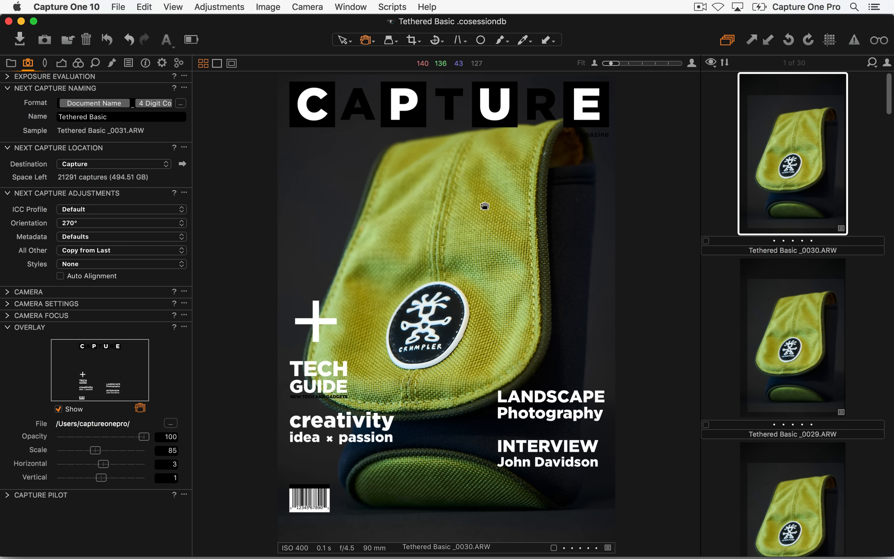
pyautogui.click(59, 409)
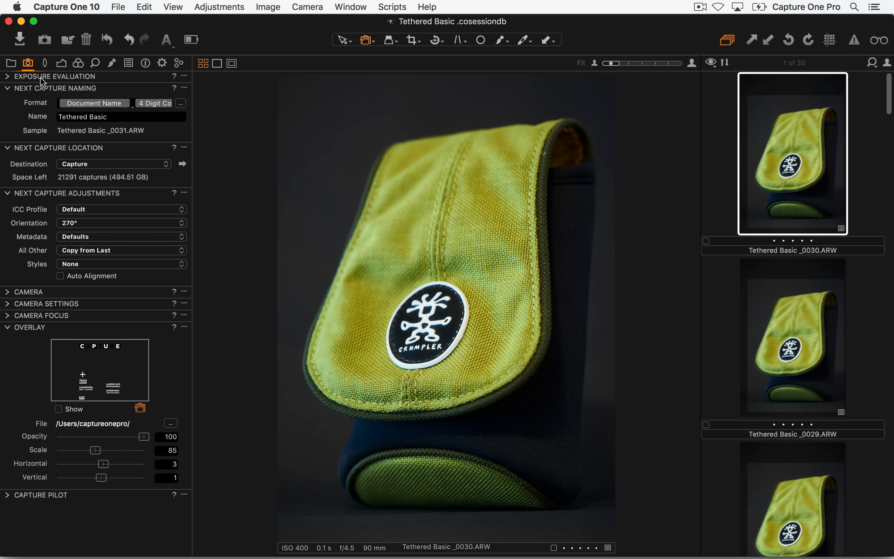
# Step: Expand Exposure Evaluation and compare it with the Histogram and Levels in the exposure tools
pyautogui.click(7, 76)
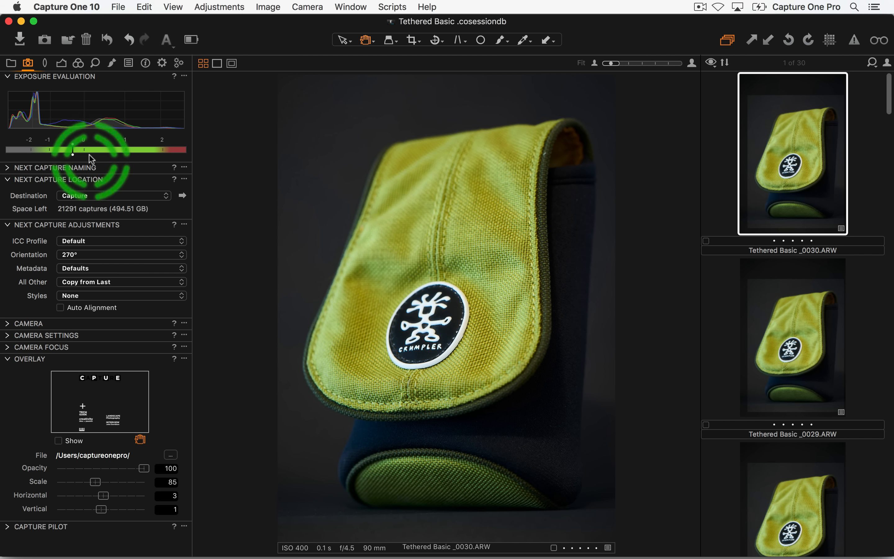
pyautogui.click(61, 63)
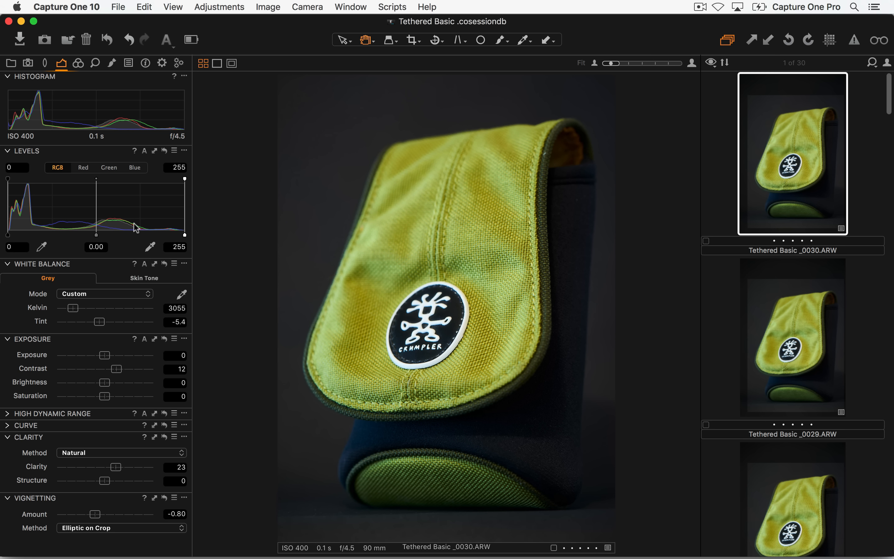
pyautogui.click(28, 63)
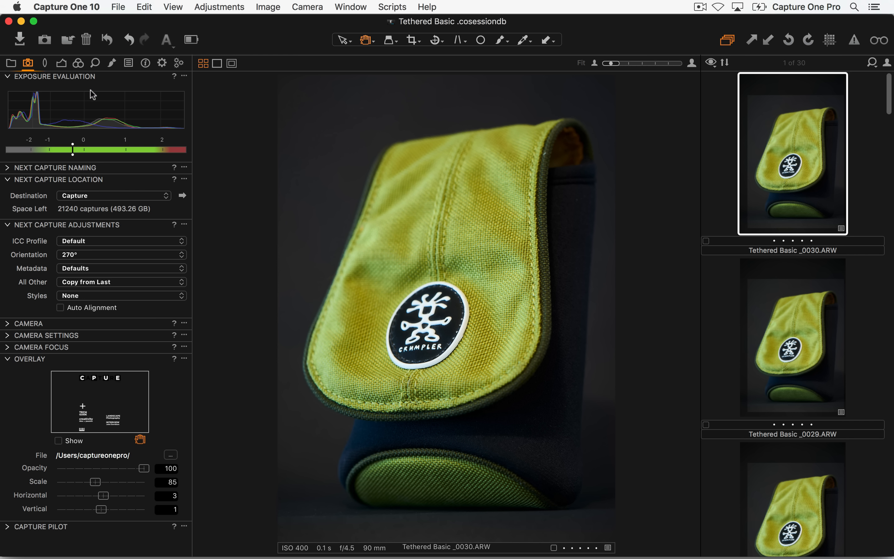
# Step: Display all captures as a full thumbnail grid and inspect the session's Capture folder contents in Finder
pyautogui.press('super+alt+v')
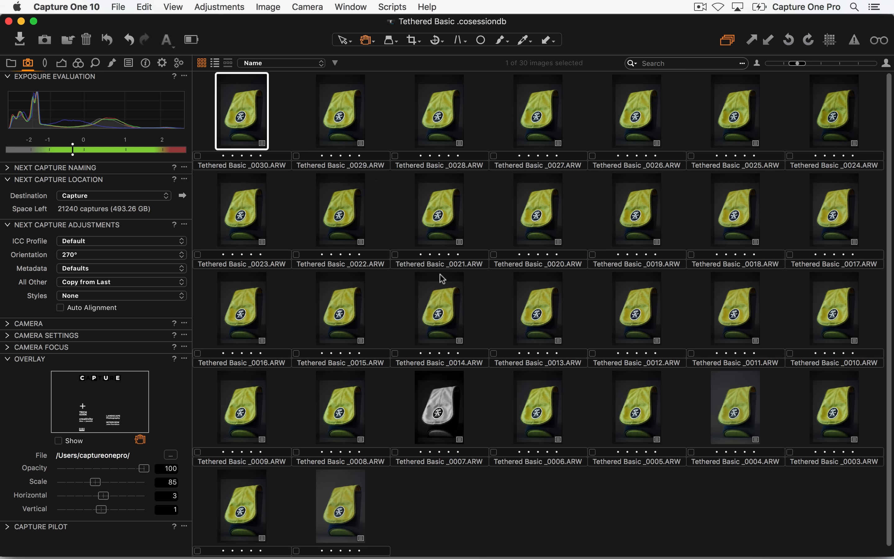
pyautogui.press('super+Tab')
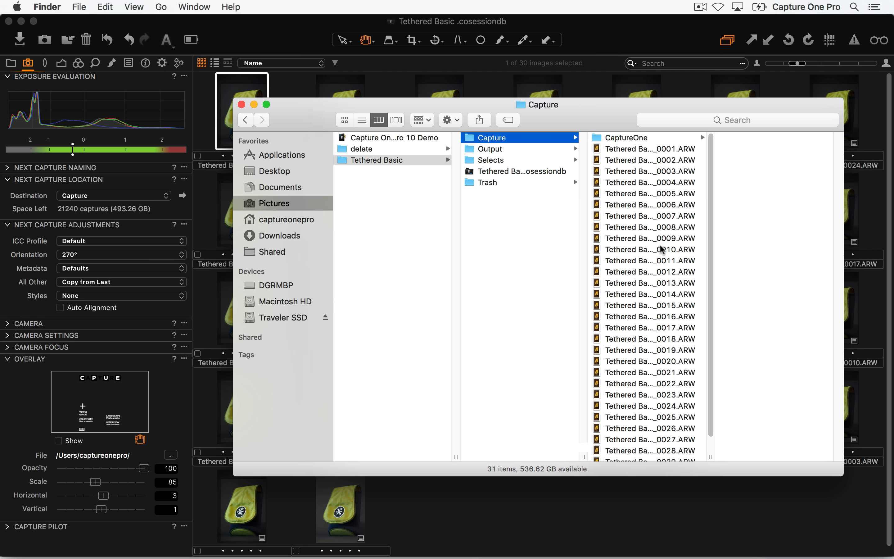
pyautogui.scroll(-2, 628, 198)
pyautogui.scroll(2, 651, 211)
pyautogui.press('super+Tab')
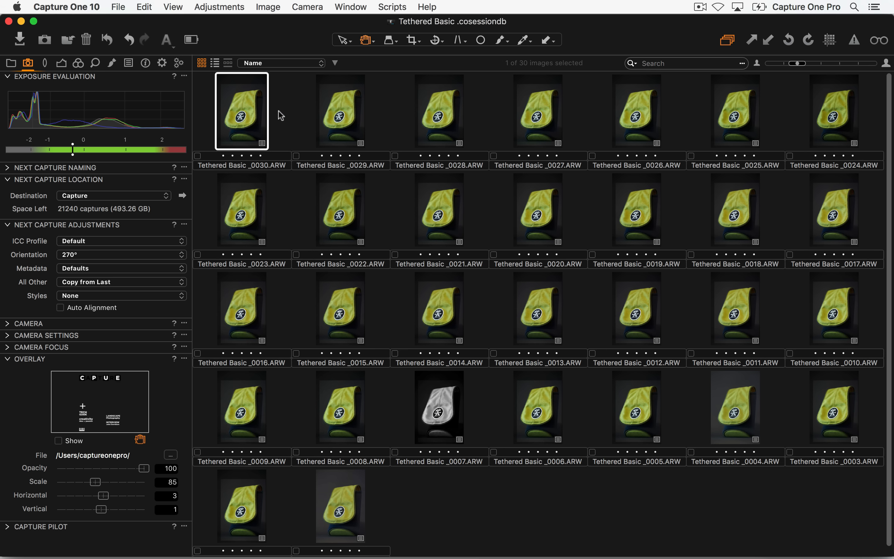
# Step: Show the session's Library with larger thumbnails and compare its session folders with those in Finder
pyautogui.click(11, 64)
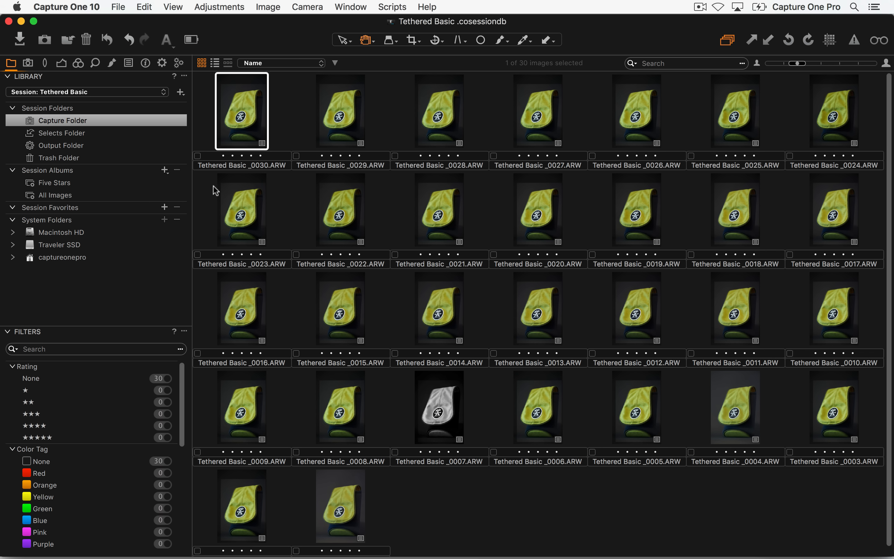
pyautogui.click(807, 66)
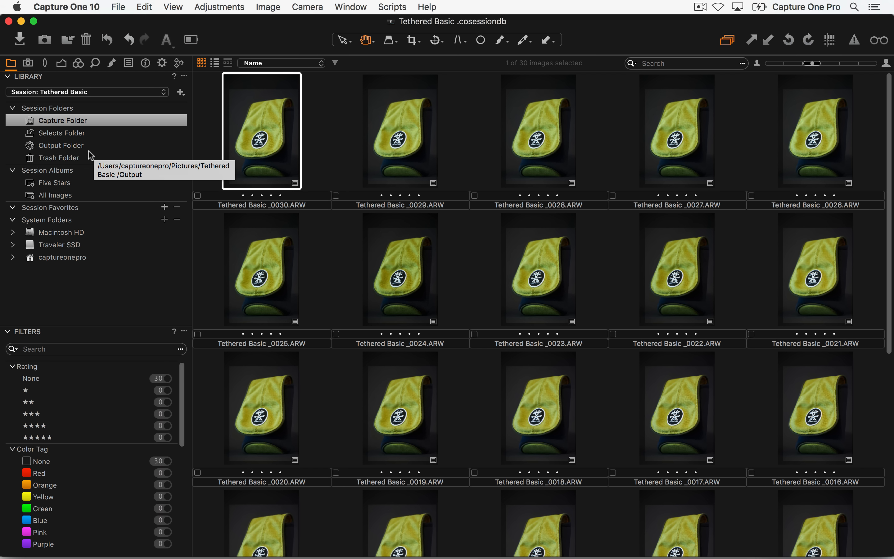
pyautogui.press('super+Tab')
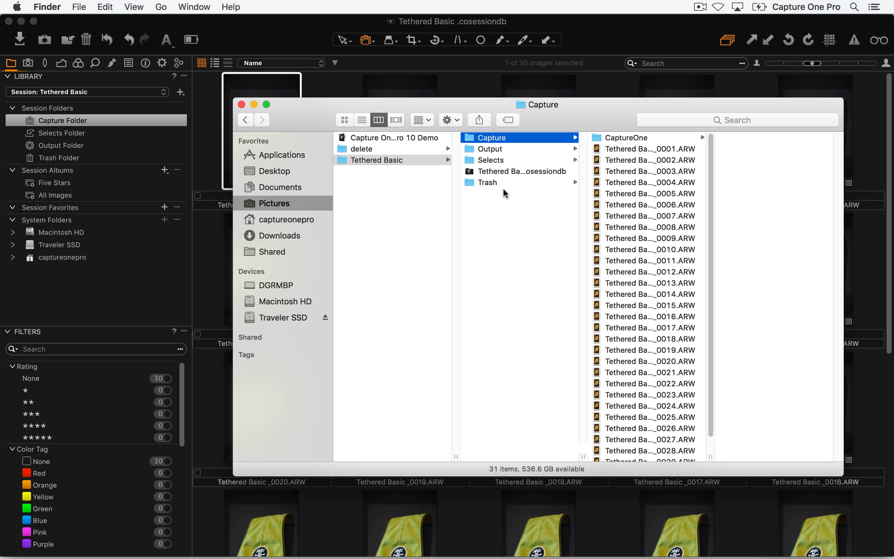
pyautogui.press('super+Tab')
# Step: Move Tethered Basic _0030.ARW to the Selects Folder, check it there and in Finder, and return to the Capture Folder
pyautogui.moveTo(274, 135); pyautogui.dragTo(120, 132)
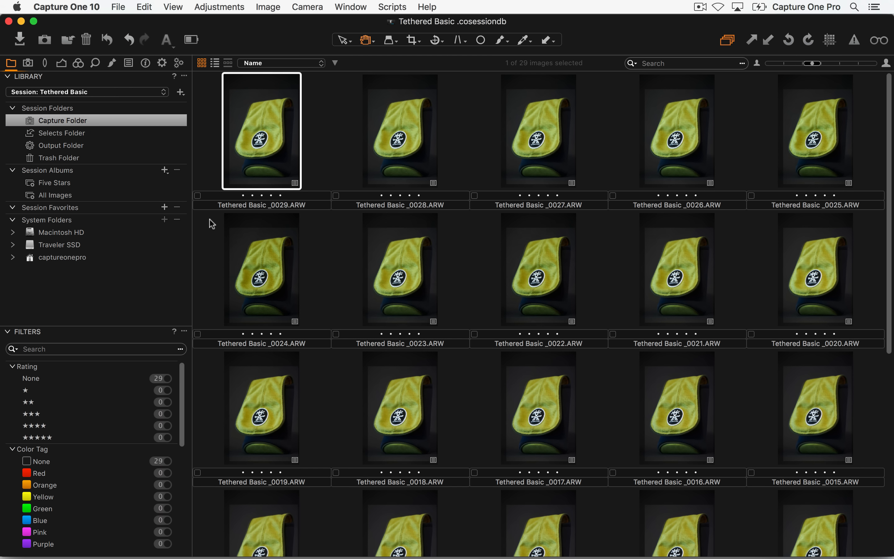
pyautogui.click(117, 135)
pyautogui.press('super+Tab')
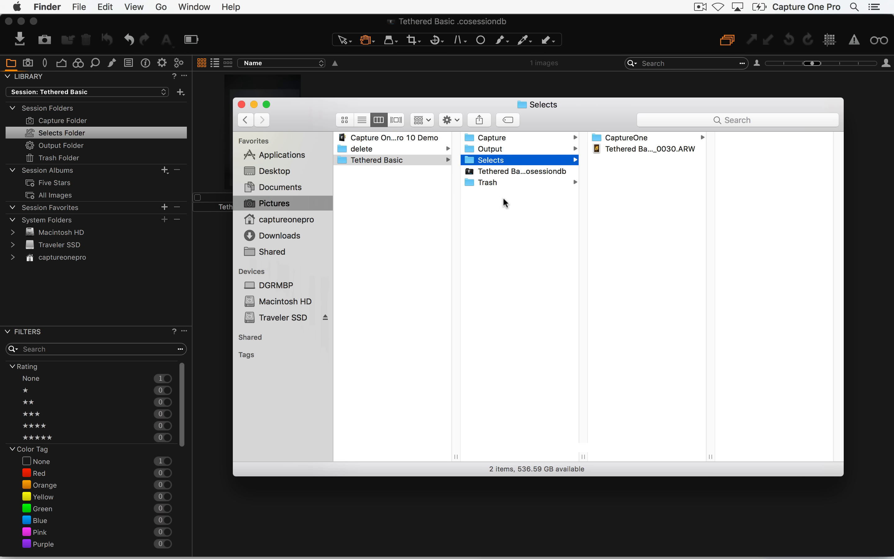
pyautogui.click(84, 129)
pyautogui.click(86, 122)
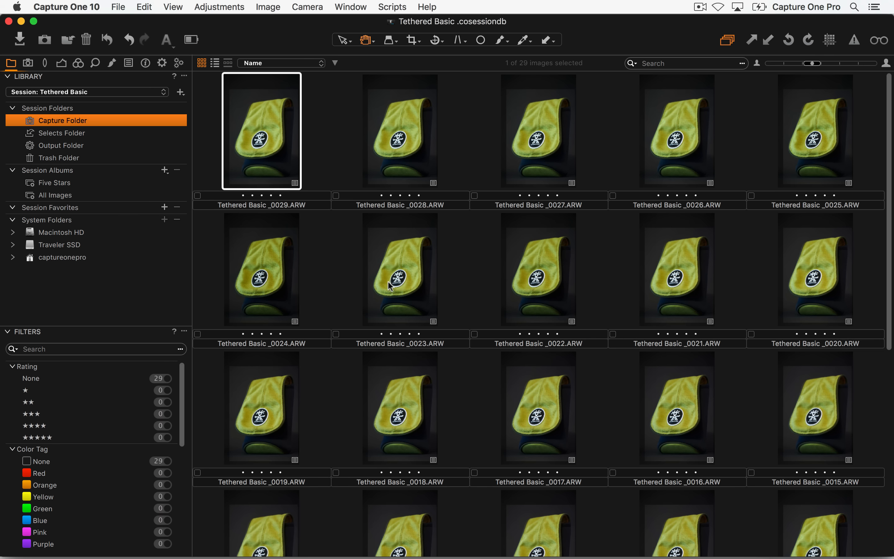
# Step: Move Tethered Basic _0013.ARW, _0008.ARW and _0007.ARW from the Capture Folder into the Selects Folder
pyautogui.scroll(-10, 411, 117)
pyautogui.moveTo(400, 210); pyautogui.dragTo(135, 132)
pyautogui.moveTo(216, 124); pyautogui.dragTo(124, 133)
pyautogui.moveTo(397, 351)
pyautogui.mouseDown()
pyautogui.moveTo(401, 210)
pyautogui.moveTo(399, 343)
pyautogui.mouseUp()
pyautogui.moveTo(258, 346); pyautogui.dragTo(113, 135)
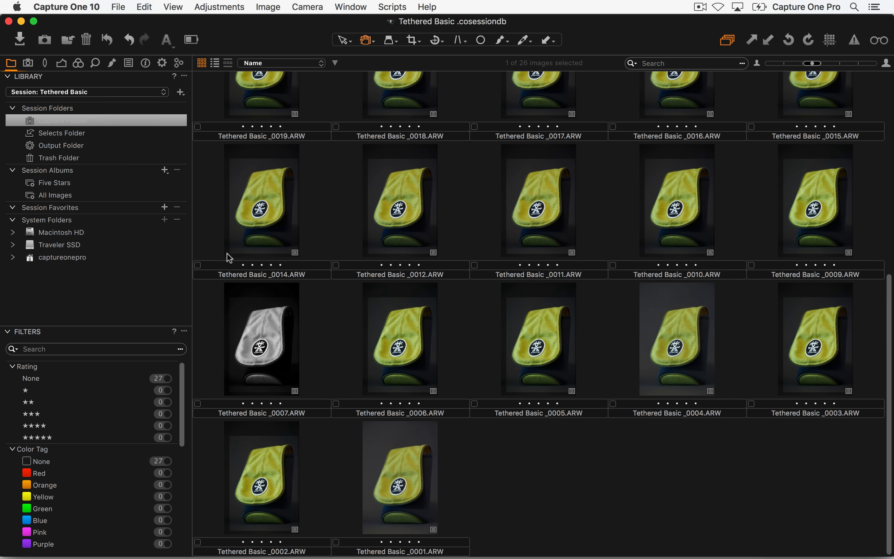
# Step: Select Tethered Basic _0014.ARW and send it off with the Move All Selected Variants To Selects Folder command
pyautogui.click(286, 243)
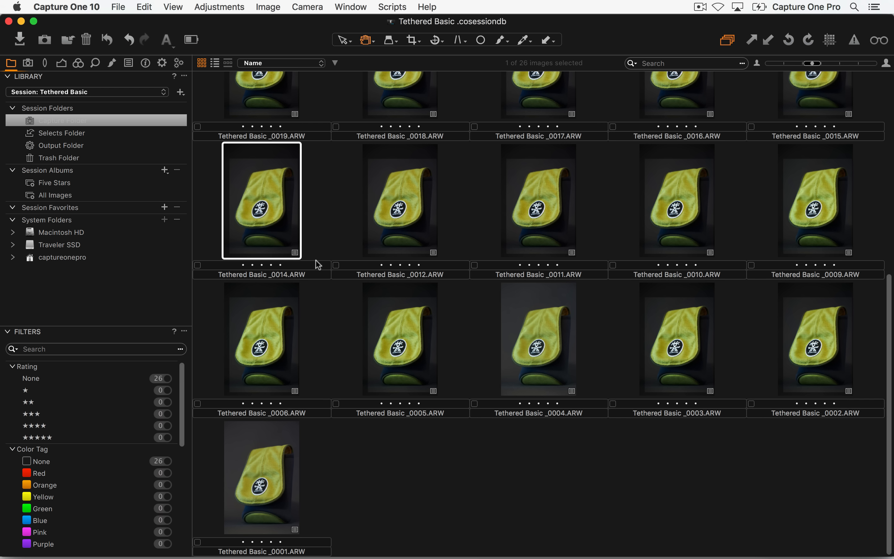
pyautogui.click(144, 6)
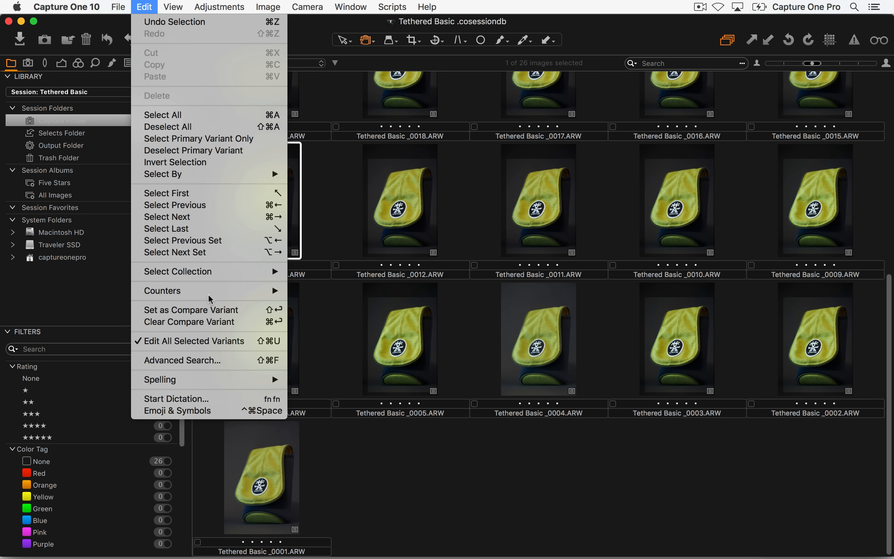
pyautogui.moveTo(121, 5)
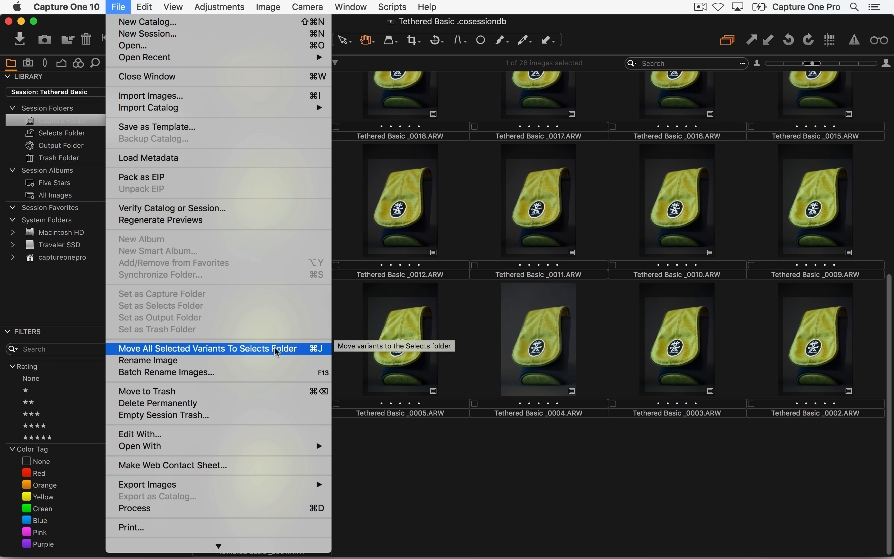
pyautogui.click(428, 502)
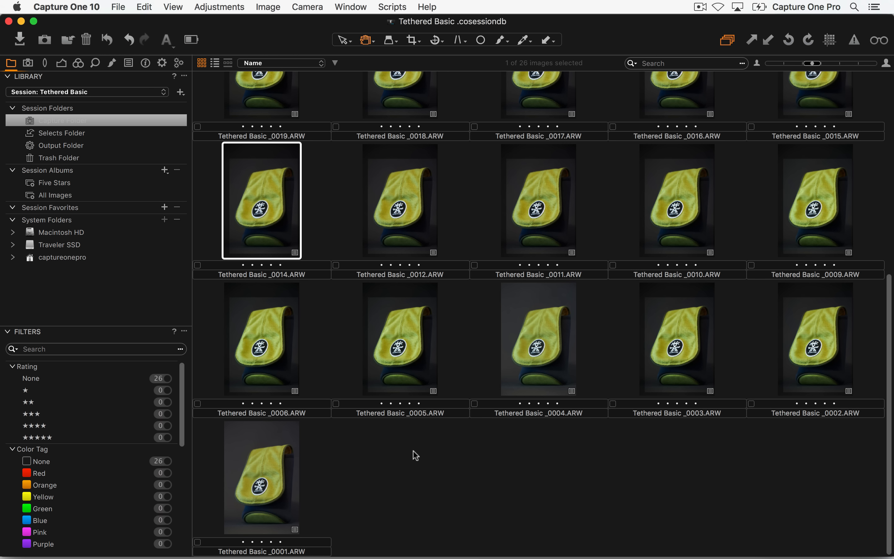
pyautogui.press('super+j')
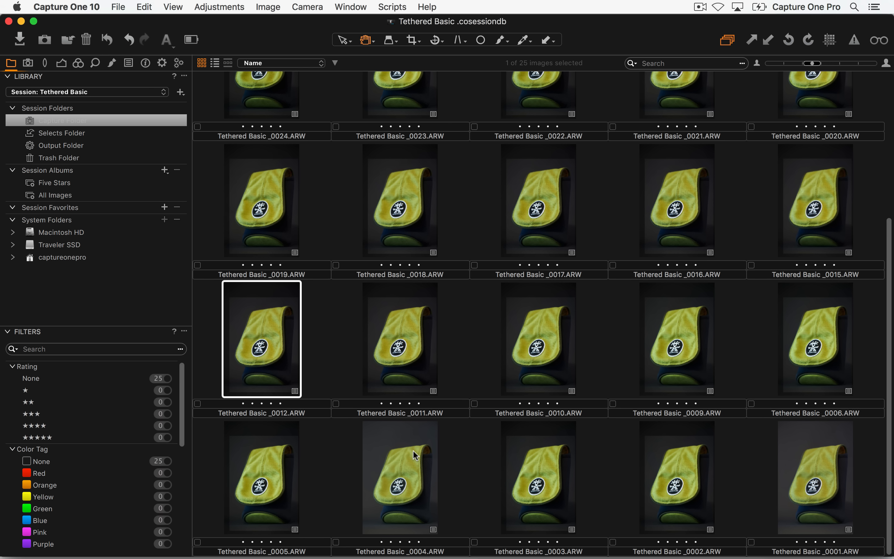
# Step: Browse through the remaining captures to Tethered Basic _0005.ARW and move it to the Selects Folder
pyautogui.press('Right')
pyautogui.press('Right')
pyautogui.press('Right')
pyautogui.press('Right')
pyautogui.press('Right')
pyautogui.press('Right')
pyautogui.press('Right')
pyautogui.press('Right')
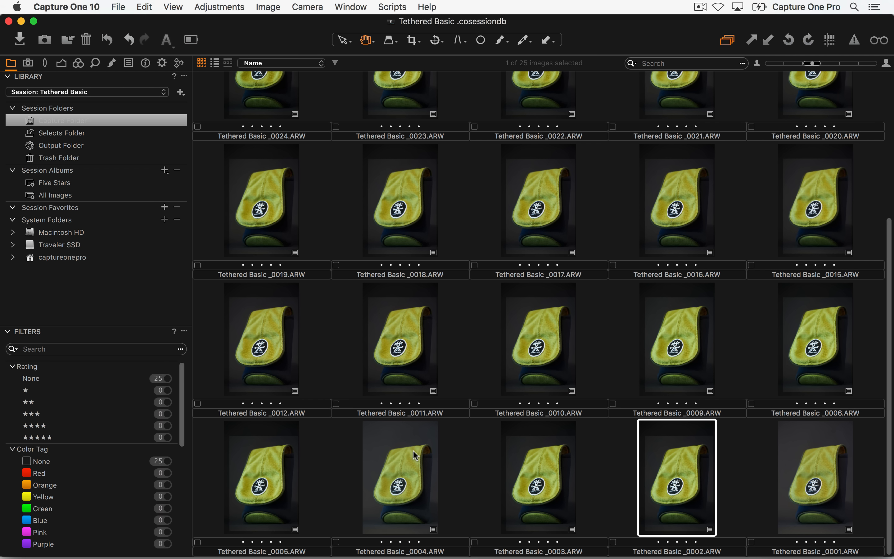
pyautogui.press('Left')
pyautogui.press('Left')
pyautogui.press('Left')
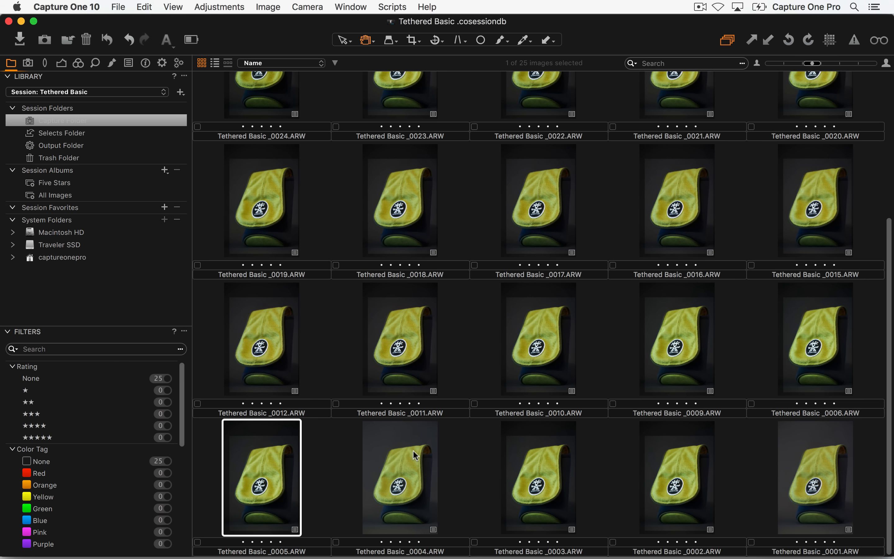
pyautogui.press('super+j')
# Step: Move Tethered Basic _0002.ARW to the Selects Folder and display that folder's images with larger thumbnails
pyautogui.press('Right')
pyautogui.press('Right')
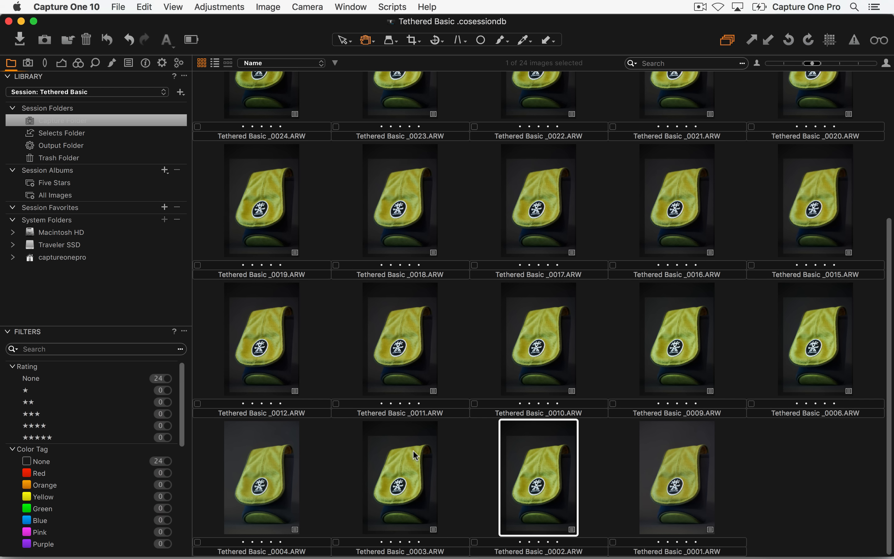
pyautogui.press('super+j')
pyautogui.click(93, 133)
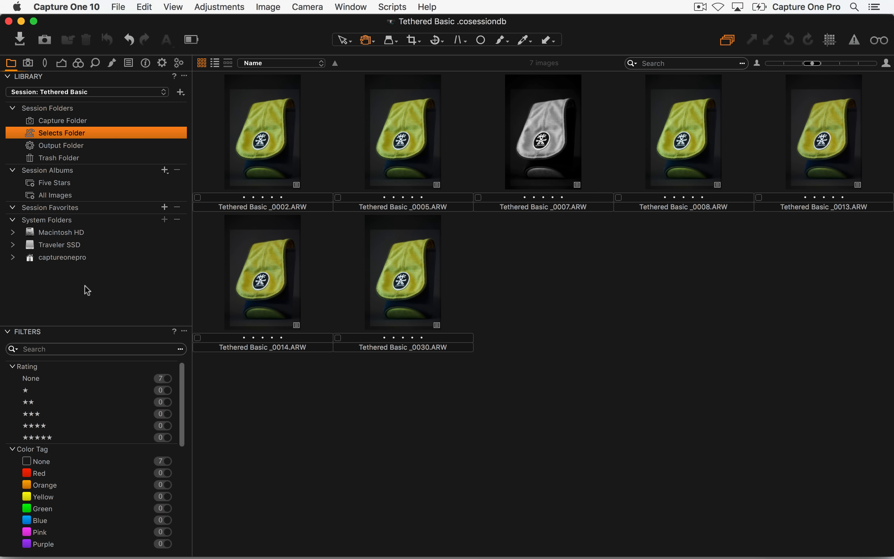
pyautogui.moveTo(814, 64); pyautogui.dragTo(827, 66)
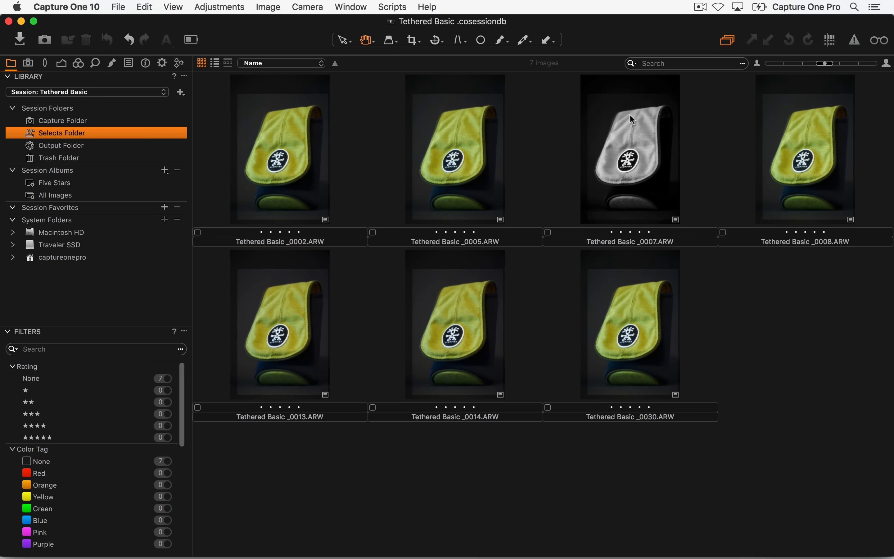
# Step: Check the session's Selects folder in Finder, then preview Tethered Basic _0002.ARW in Capture One's viewer and return to the thumbnail grid
pyautogui.press('super+Tab')
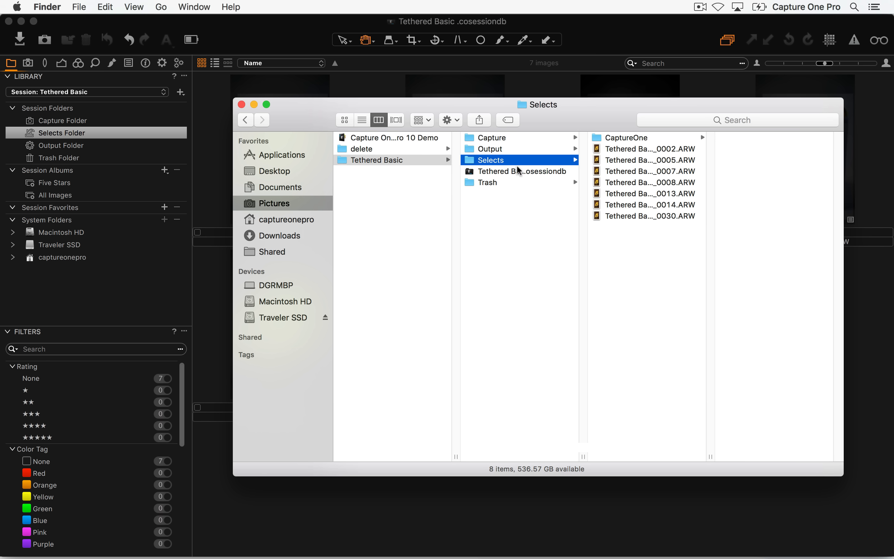
pyautogui.press('super+Tab')
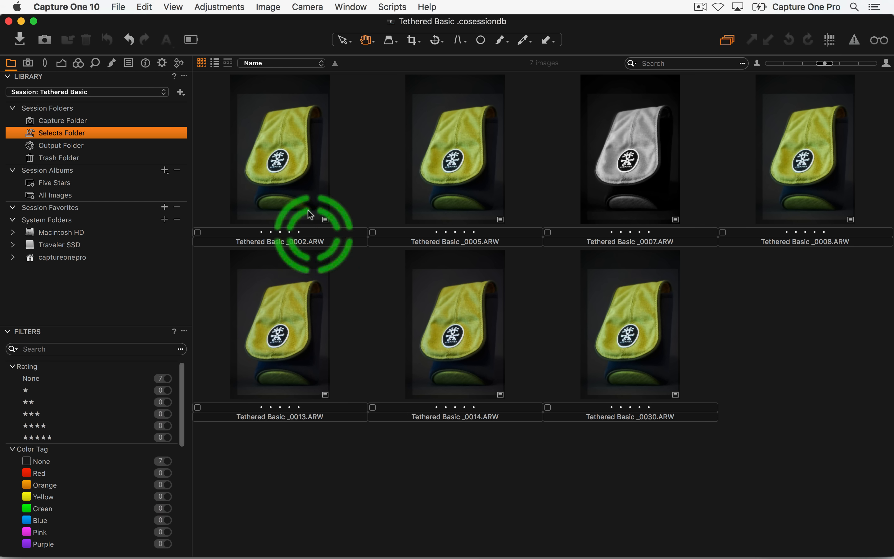
pyautogui.click(287, 162)
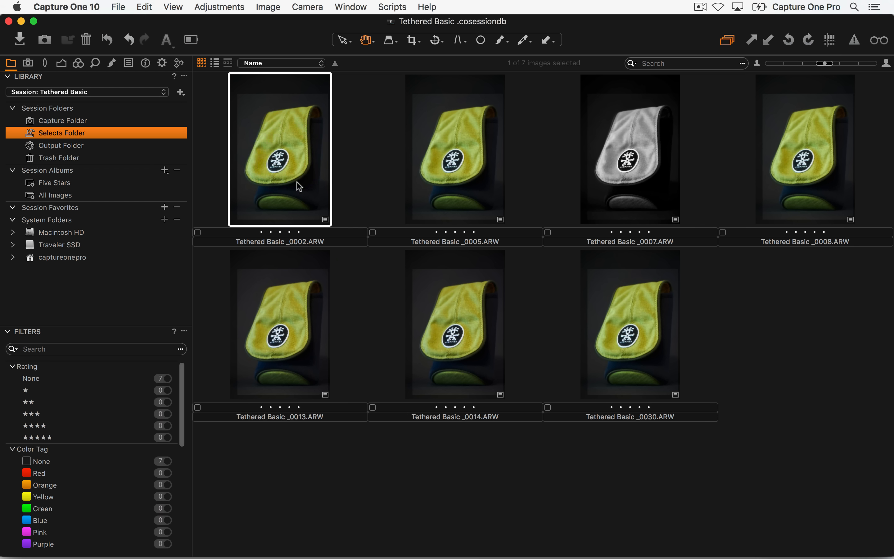
pyautogui.press('alt+super+v')
pyautogui.click(832, 145)
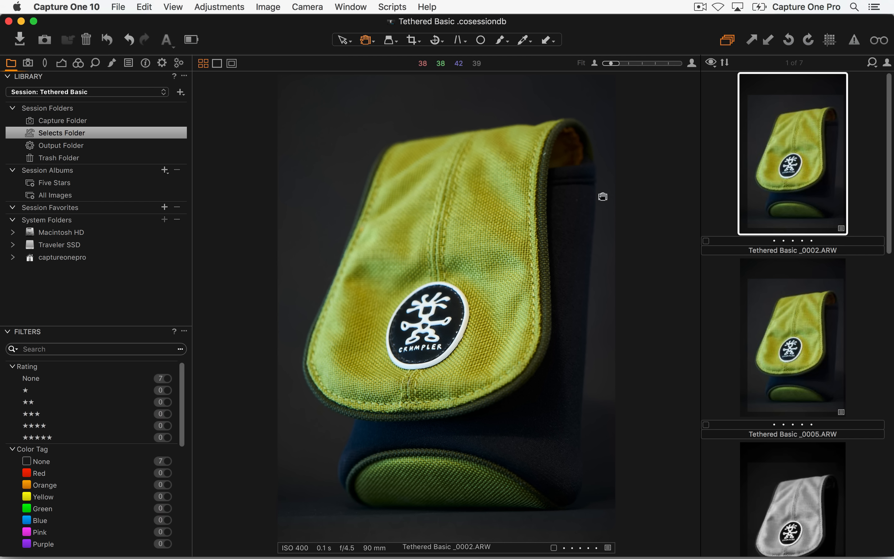
pyautogui.press('alt+super+v')
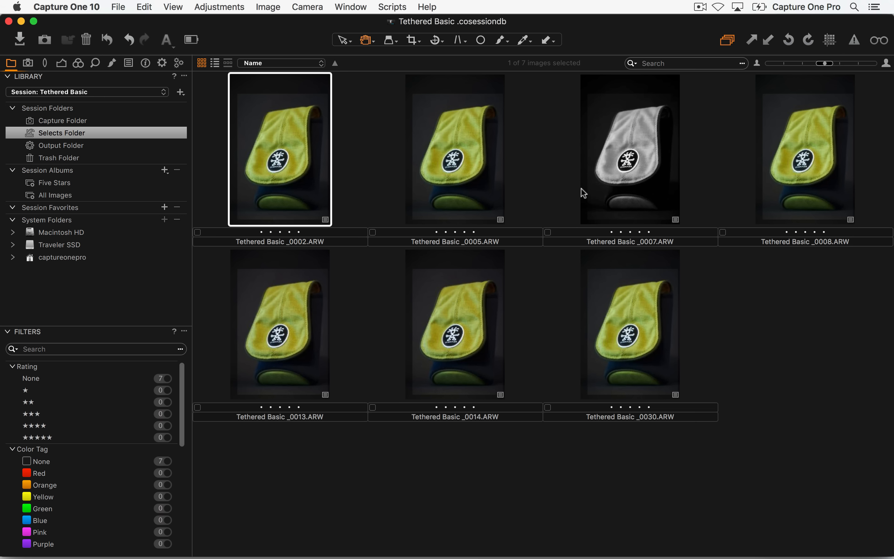
# Step: Display the process recipes and disable the Full Size JPEG recipe
pyautogui.click(163, 63)
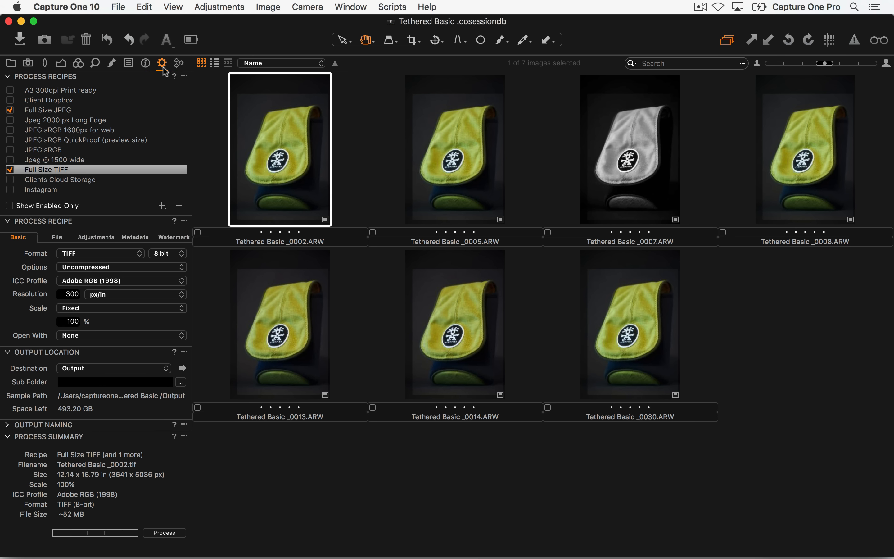
pyautogui.click(161, 66)
pyautogui.click(10, 110)
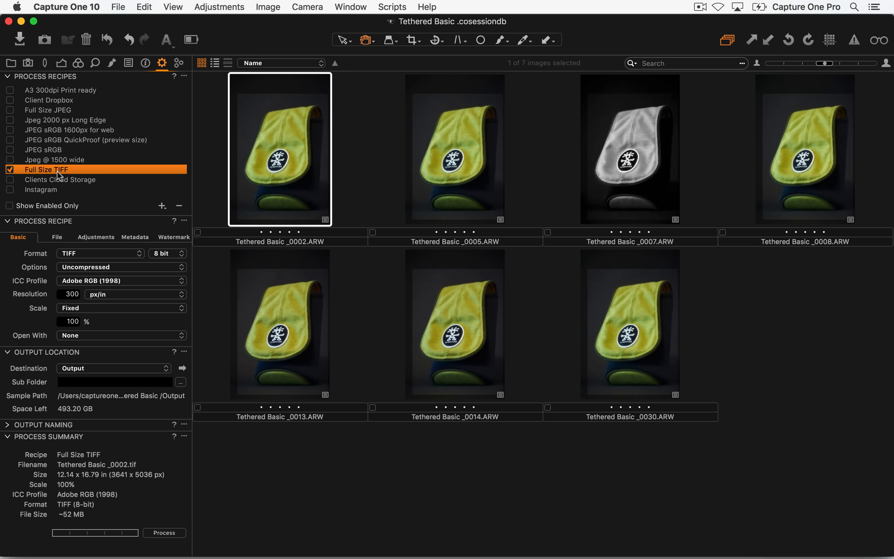
# Step: Add a process recipe named Full Size 8 Bit Tiff and make it the only enabled recipe
pyautogui.click(160, 205)
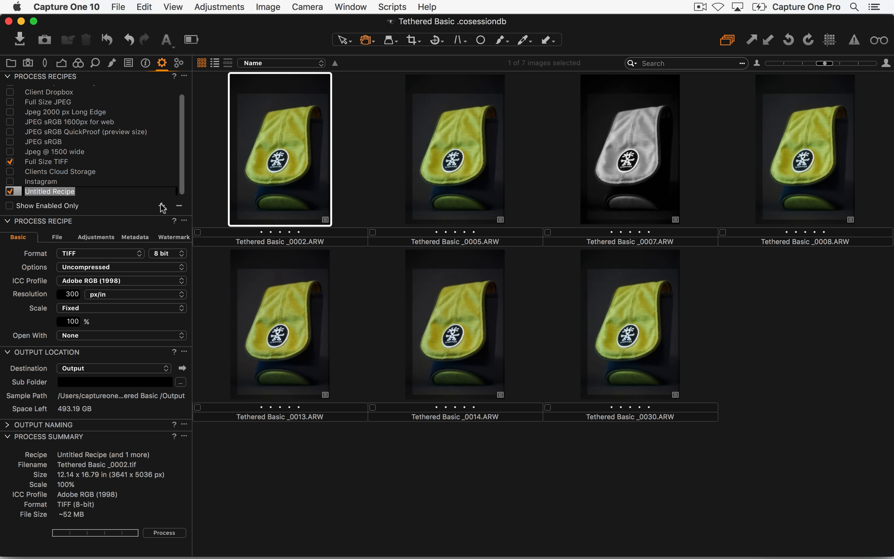
pyautogui.press('BackSpace')
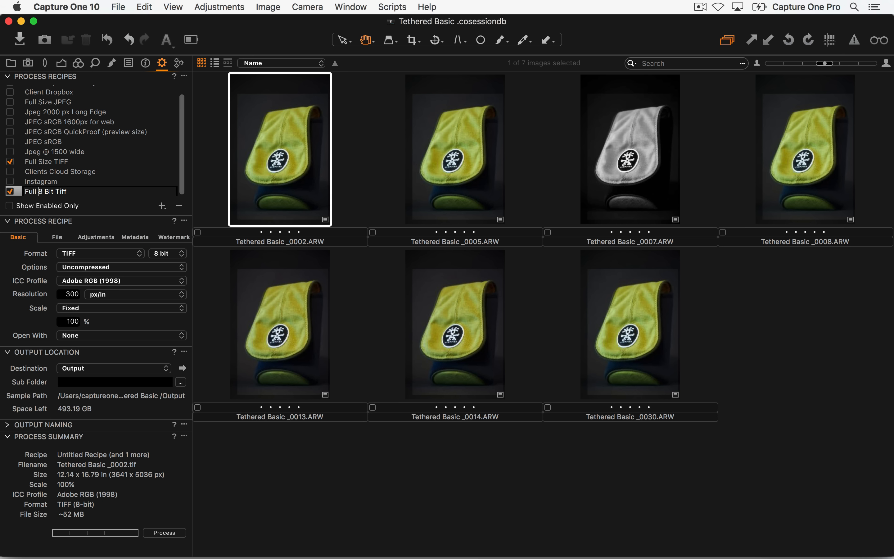
pyautogui.write('Size')
pyautogui.press('Return')
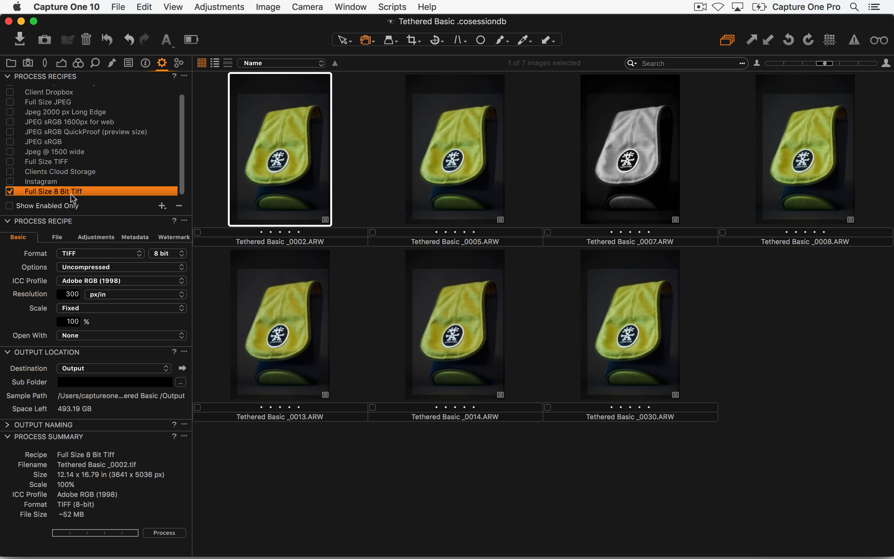
# Step: Review the Full Size 8 Bit Tiff recipe's format, bit depth and scale settings
pyautogui.doubleClick(62, 195)
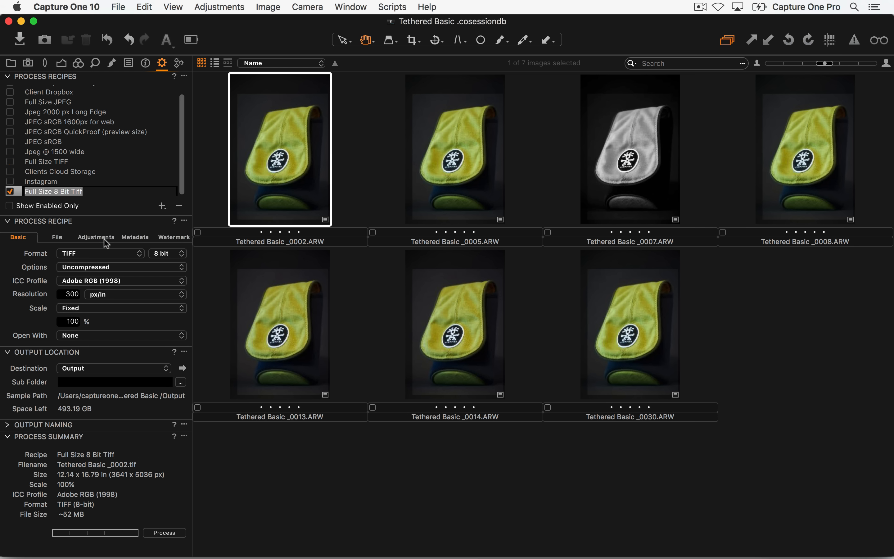
pyautogui.click(85, 259)
pyautogui.click(111, 255)
pyautogui.click(177, 257)
pyautogui.click(174, 254)
pyautogui.click(68, 320)
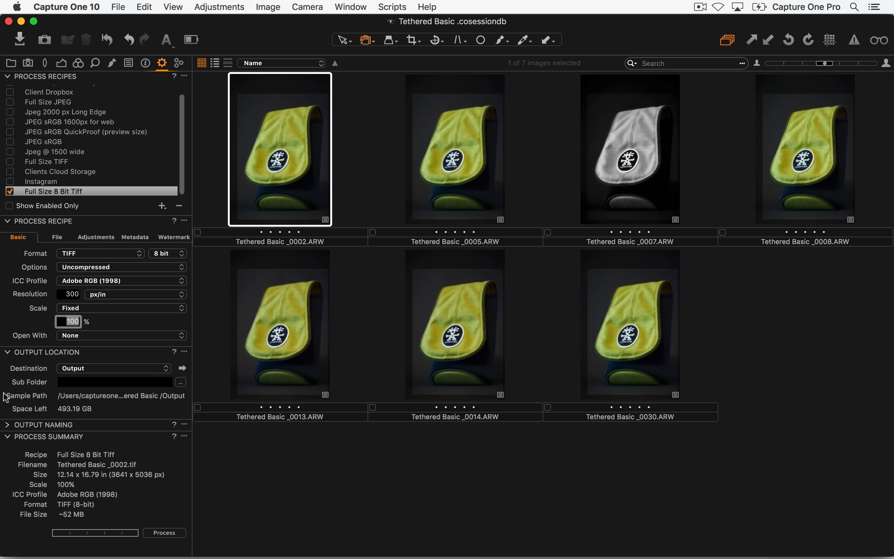
# Step: Look at the session's Output folder in Finder and return to Capture One
pyautogui.press('super+Tab')
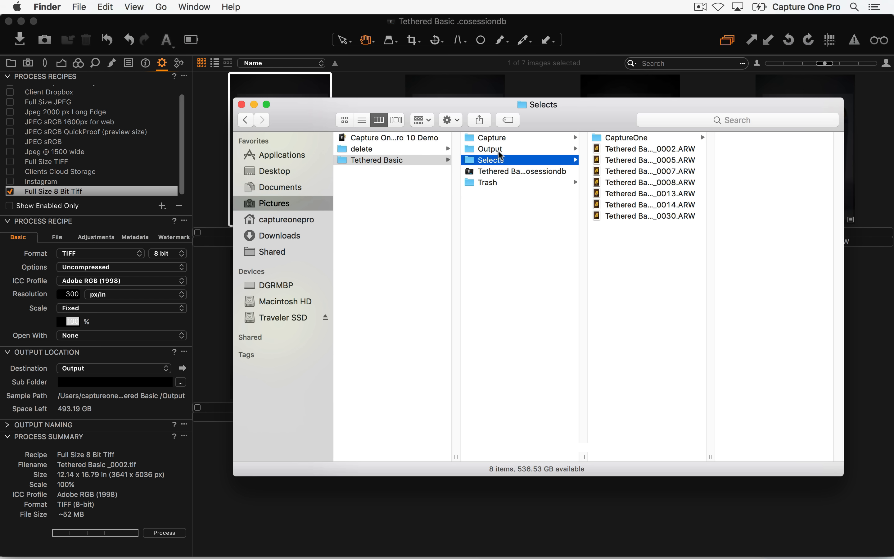
pyautogui.click(498, 150)
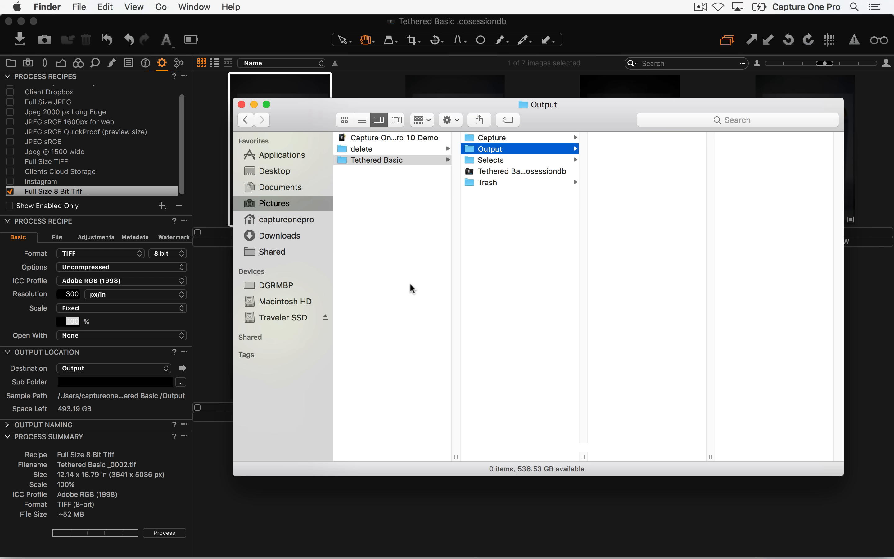
pyautogui.press('super+Tab')
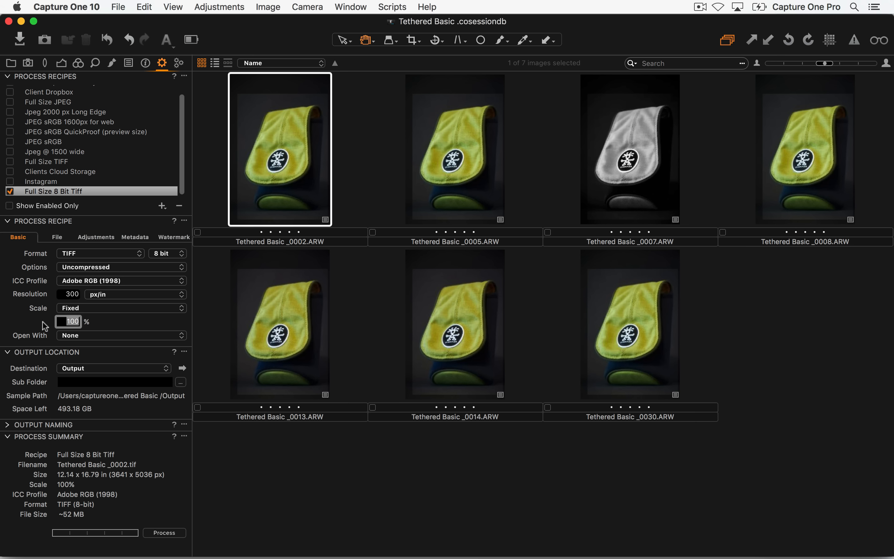
# Step: Select all images in the Selects Folder and process them with the Full Size 8 Bit Tiff recipe
pyautogui.click(393, 462)
pyautogui.press('super+a')
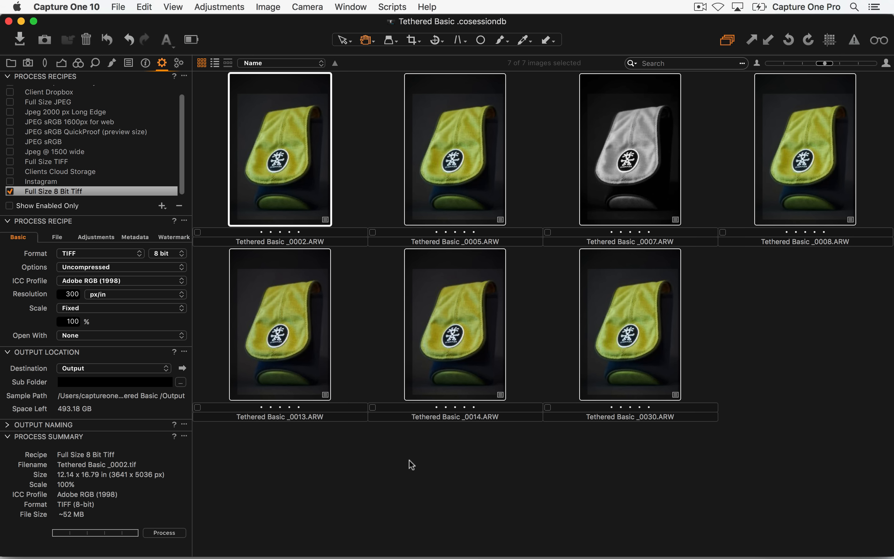
pyautogui.click(165, 533)
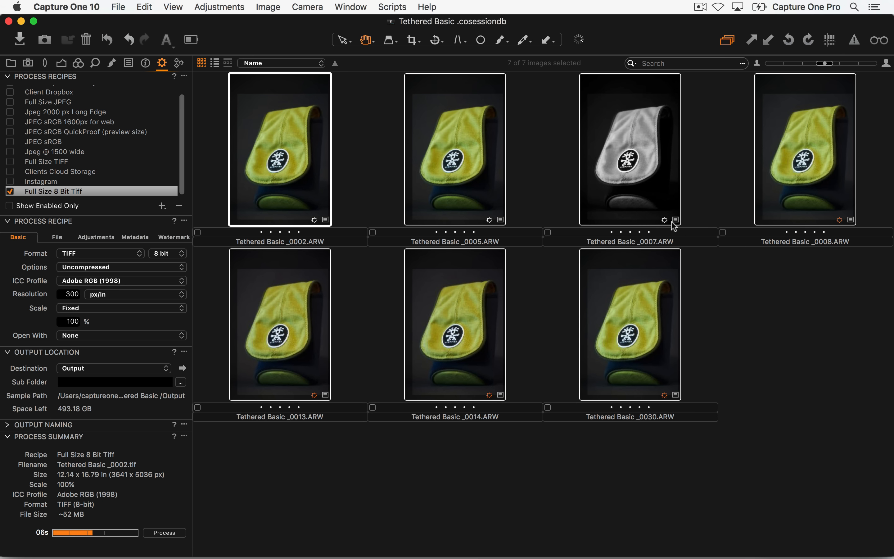
# Step: Inspect the contents of the session's Output, Capture and Selects folders in Finder, then return to Capture One
pyautogui.press('super+Tab')
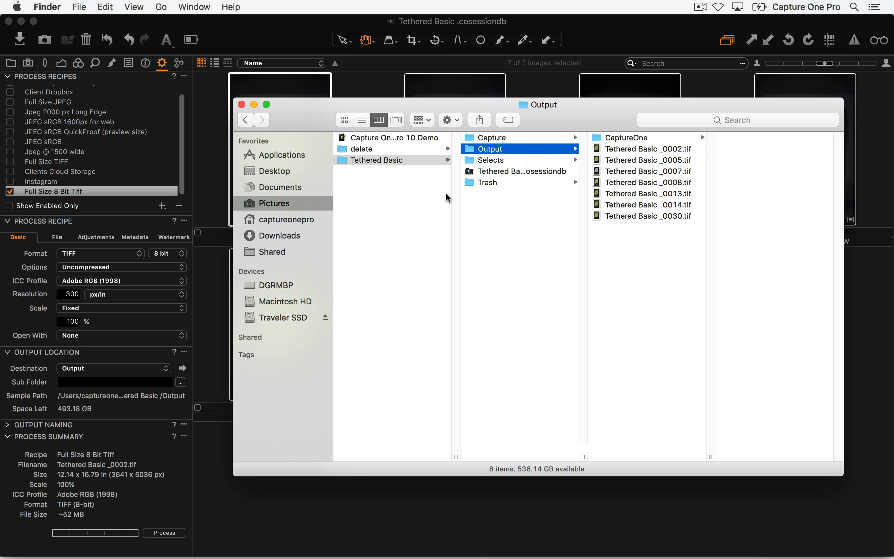
pyautogui.click(506, 142)
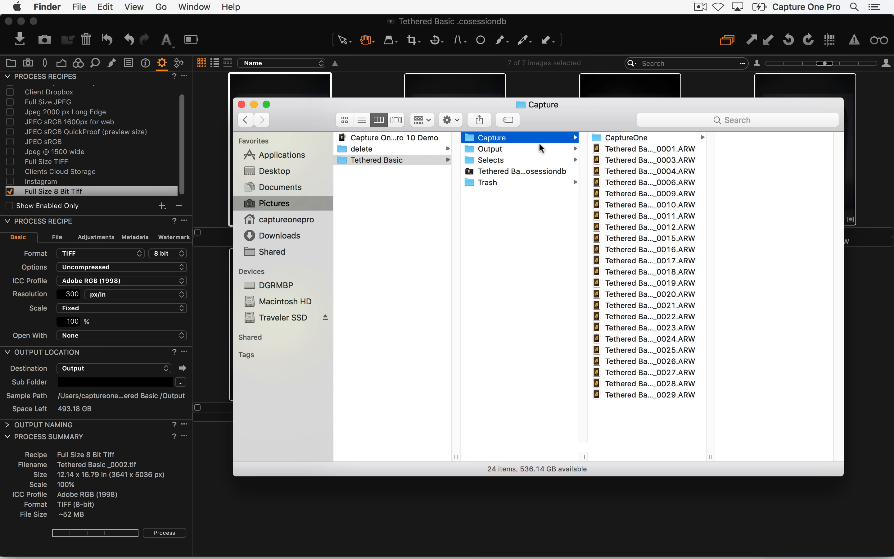
pyautogui.click(513, 163)
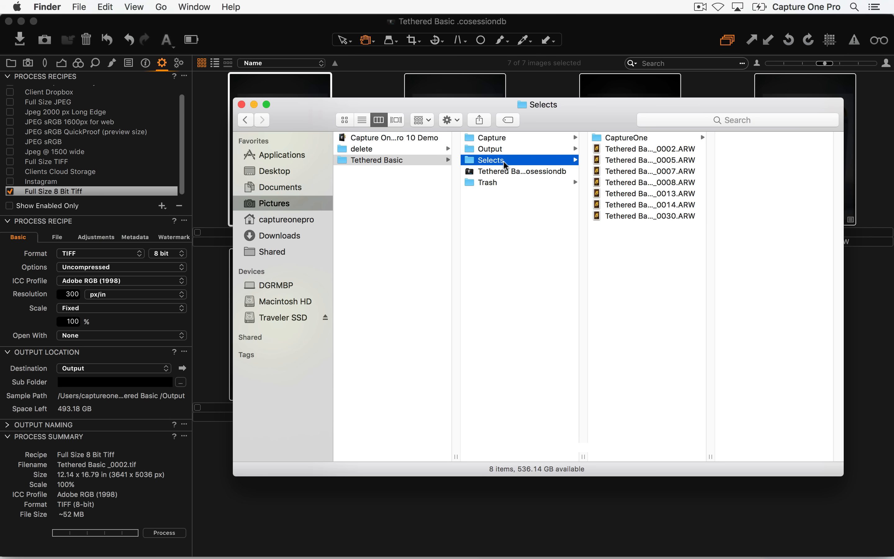
pyautogui.click(502, 152)
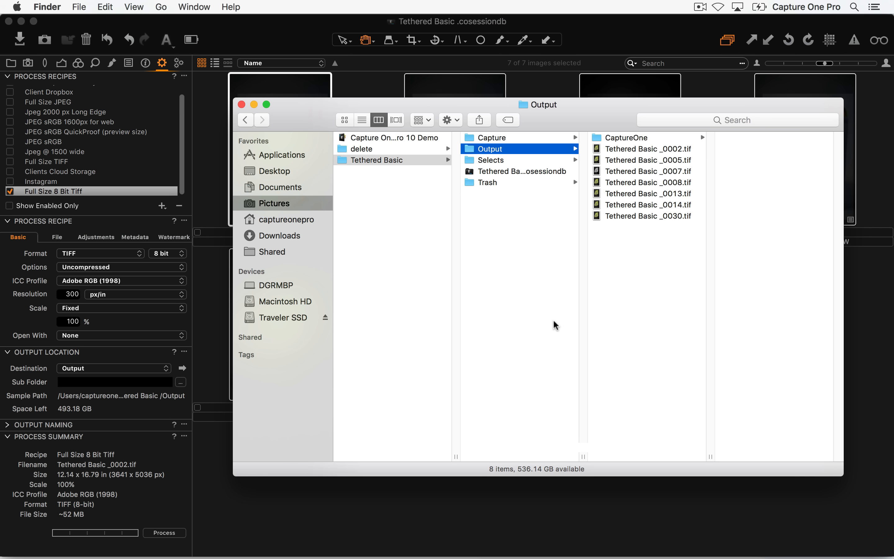
pyautogui.click(474, 513)
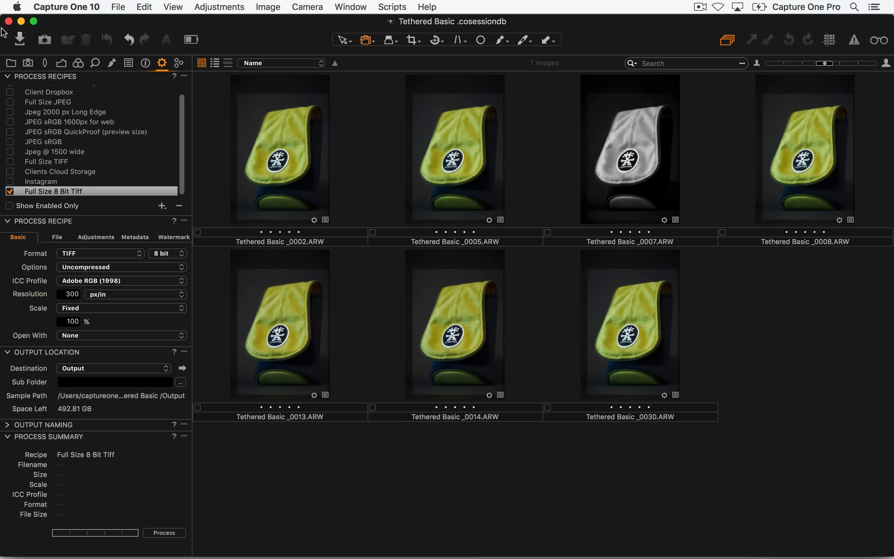
# Step: Delete Tethered Basic _0009.ARW from the Capture Folder and display the session's Trash Folder
pyautogui.click(14, 65)
pyautogui.click(74, 121)
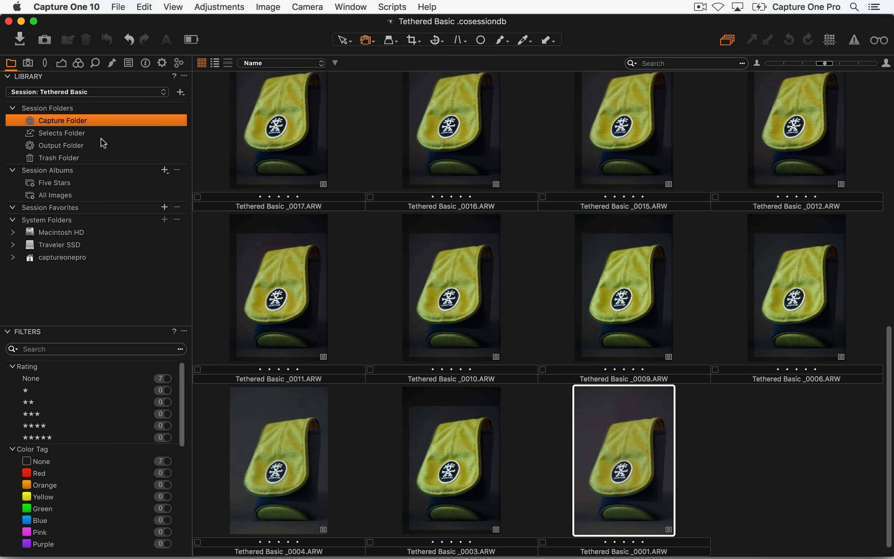
pyautogui.click(633, 314)
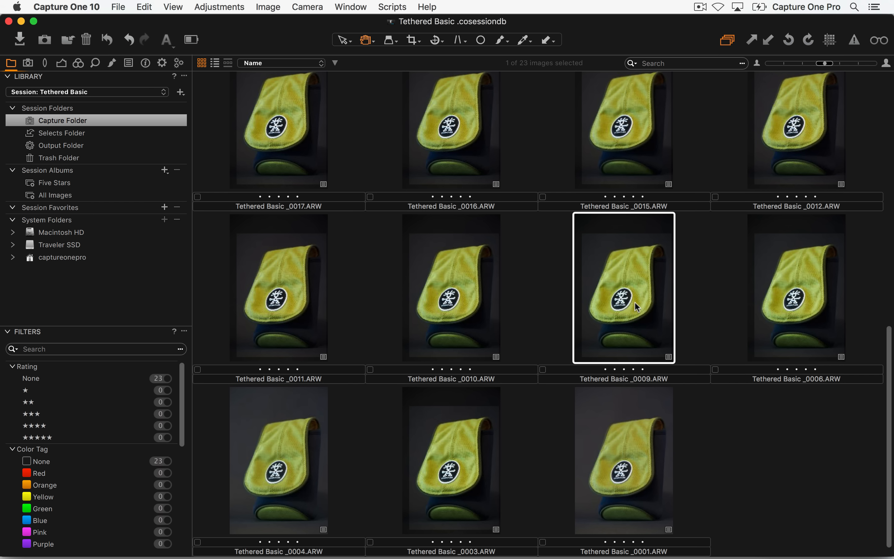
pyautogui.press('super+BackSpace')
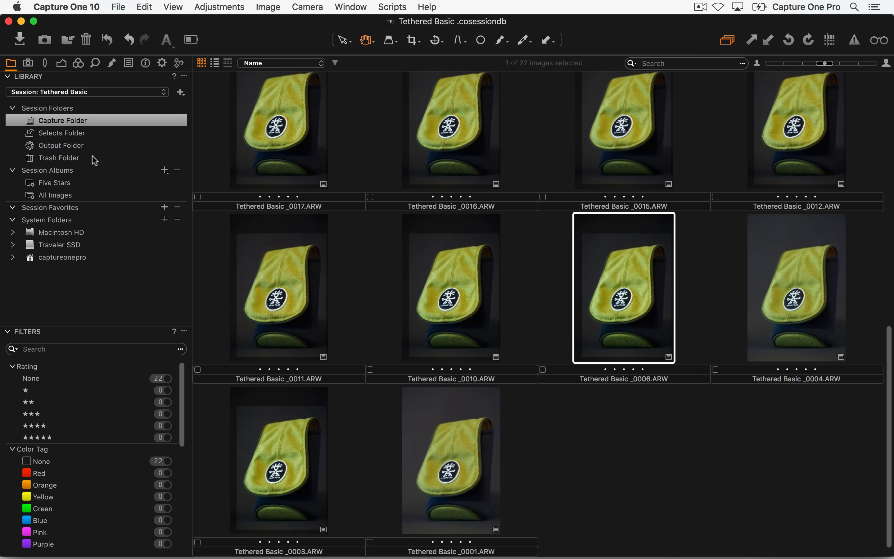
pyautogui.click(95, 159)
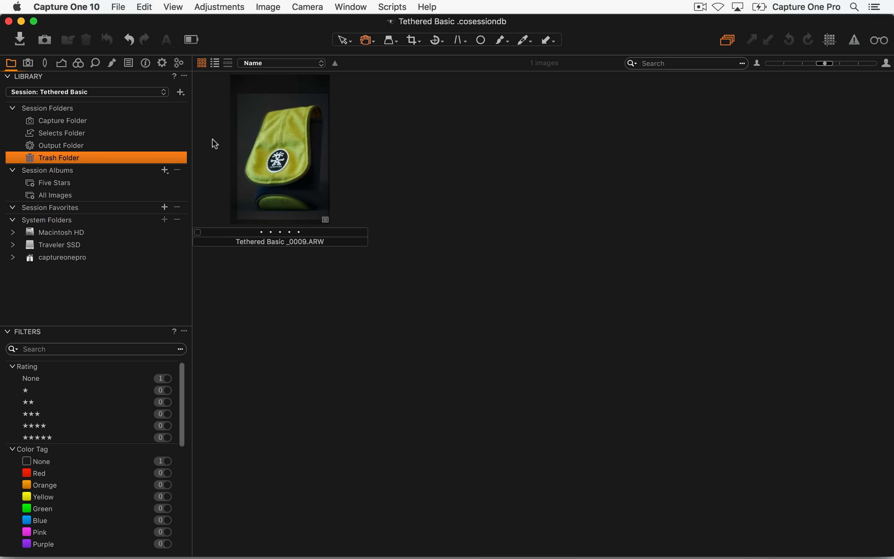
pyautogui.moveTo(242, 155); pyautogui.dragTo(324, 280)
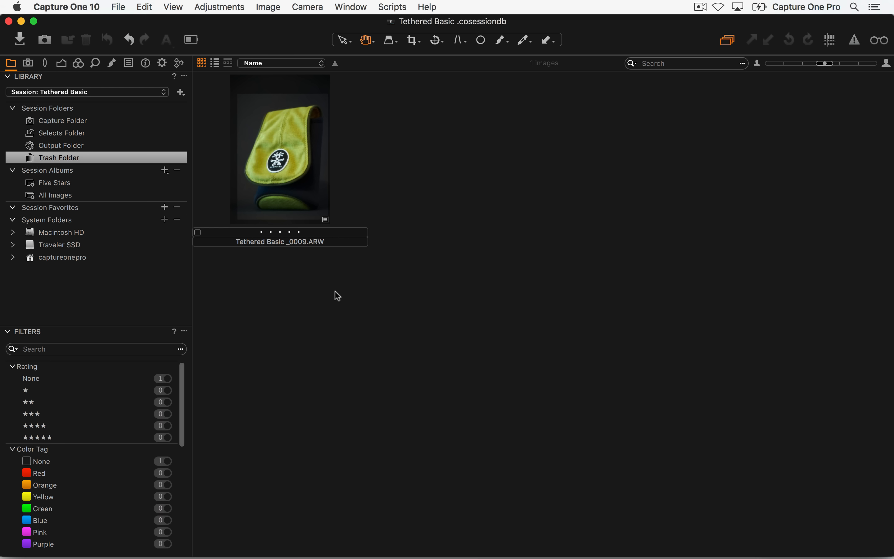
# Step: Switch to Finder and examine the Tethered Basic session folder as a whole
pyautogui.press('super+Tab')
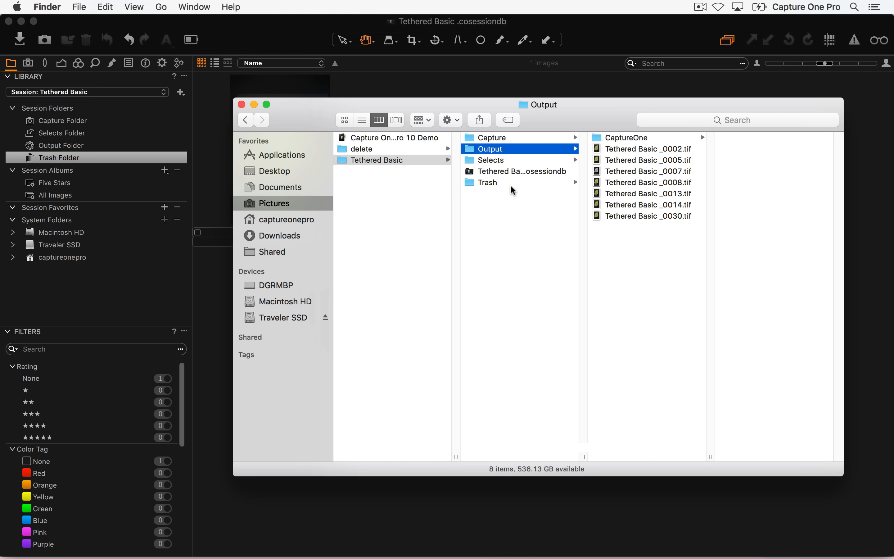
pyautogui.click(394, 162)
pyautogui.click(404, 206)
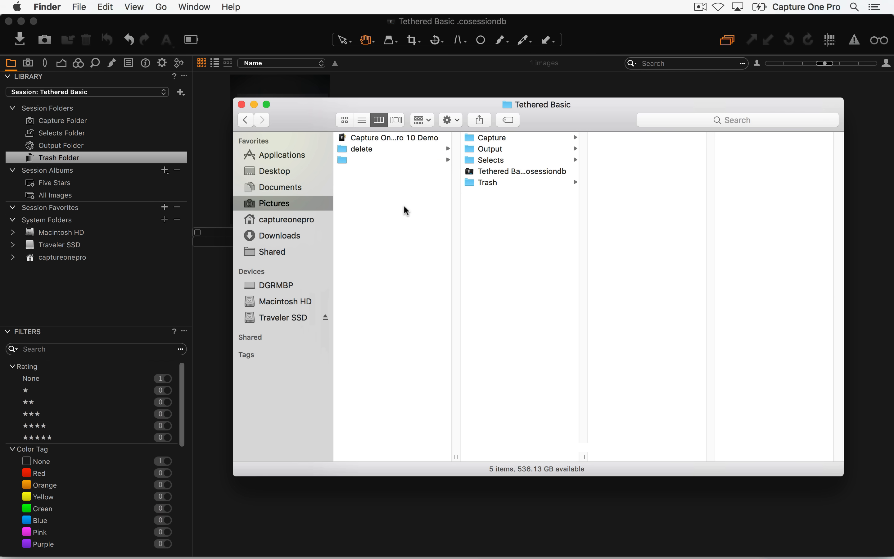
pyautogui.click(375, 161)
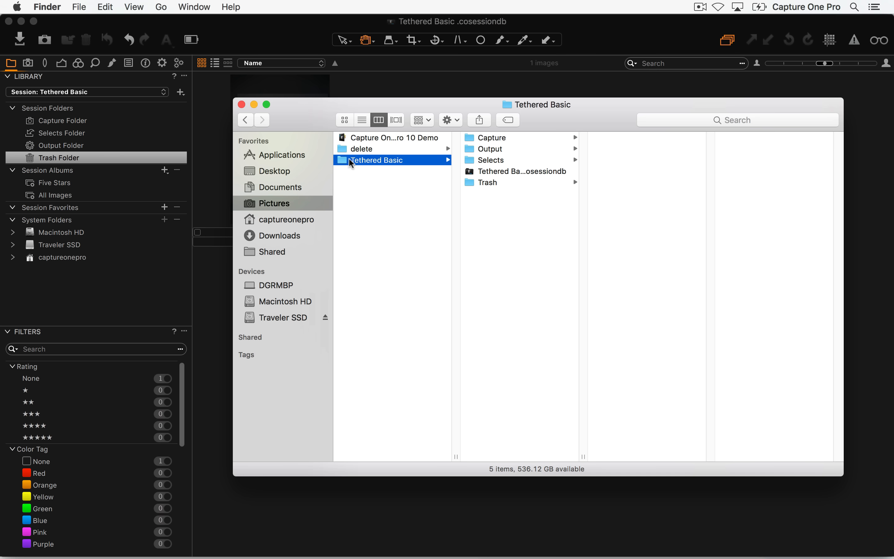
pyautogui.moveTo(341, 165); pyautogui.dragTo(394, 210)
pyautogui.moveTo(392, 210); pyautogui.dragTo(378, 204)
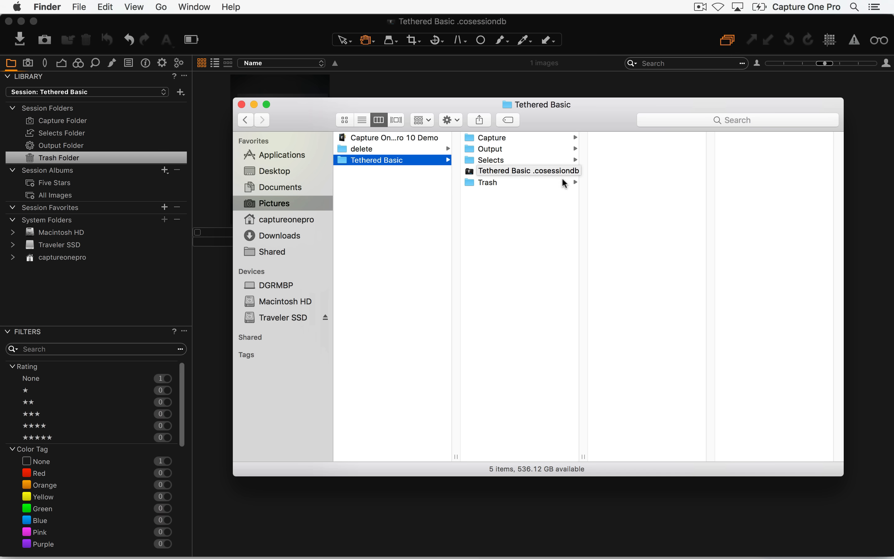
# Step: Inspect the Tethered Basic .cosessiondb file and the Trash folder's contents, then go back to the parent session folder
pyautogui.click(541, 217)
pyautogui.click(511, 172)
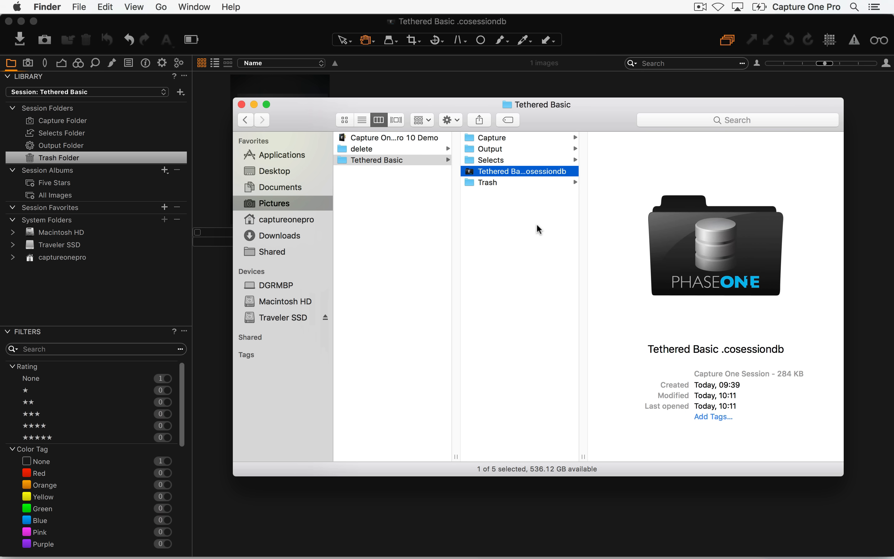
pyautogui.click(493, 182)
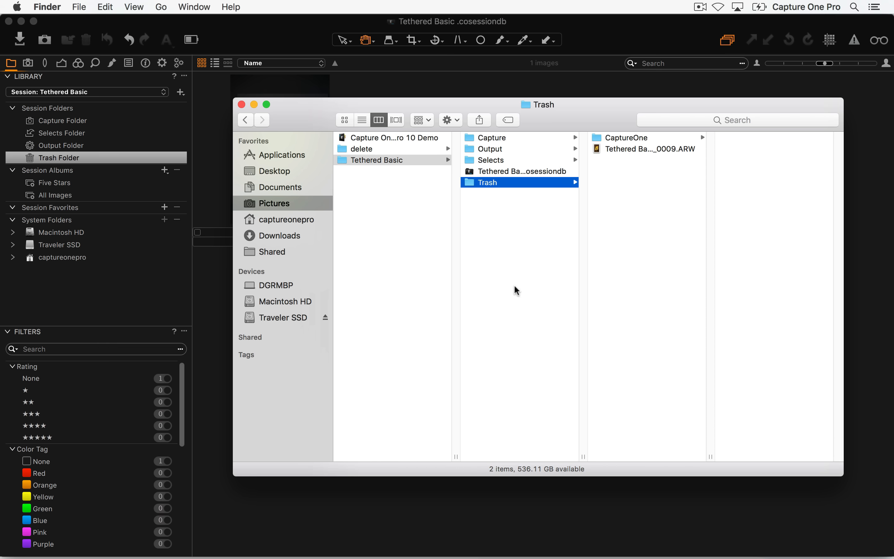
pyautogui.press('Left')
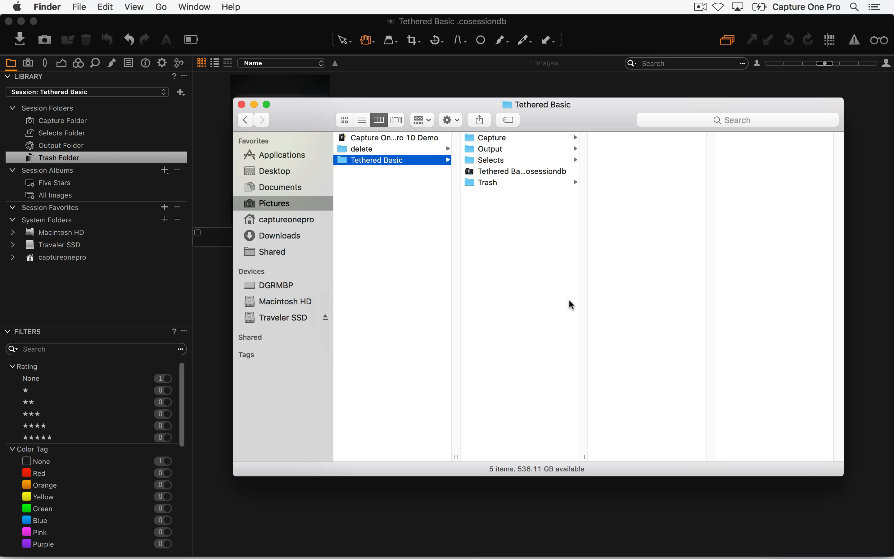
# Step: Switch back to Capture One and display the process recipe and output location settings
pyautogui.click(201, 85)
pyautogui.click(162, 63)
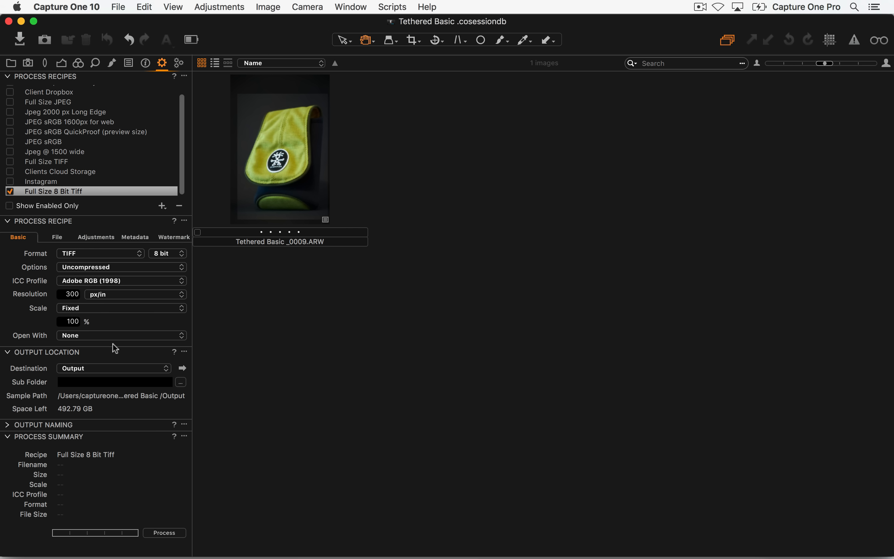
# Step: Expand the output naming settings, inspect the processed TIFFs in the session's Output folder in Finder, and return to Capture One
pyautogui.click(48, 440)
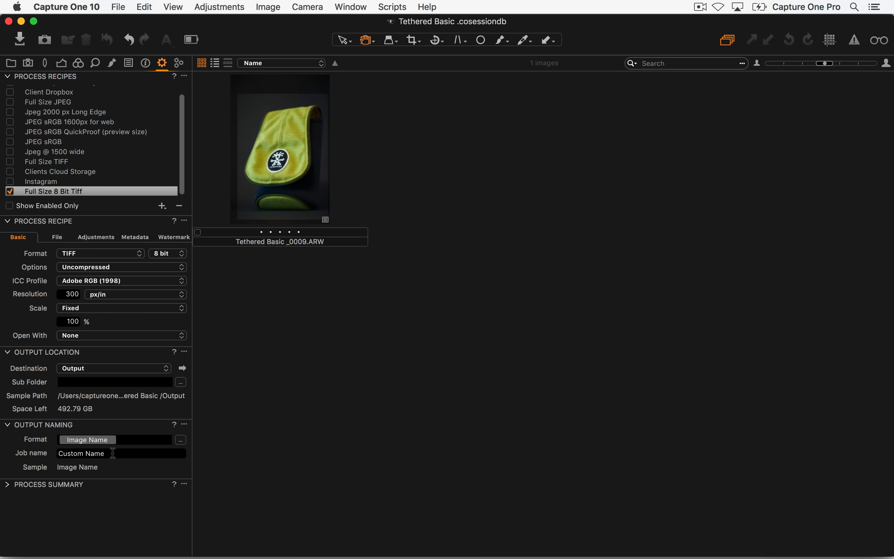
pyautogui.click(183, 368)
pyautogui.click(532, 150)
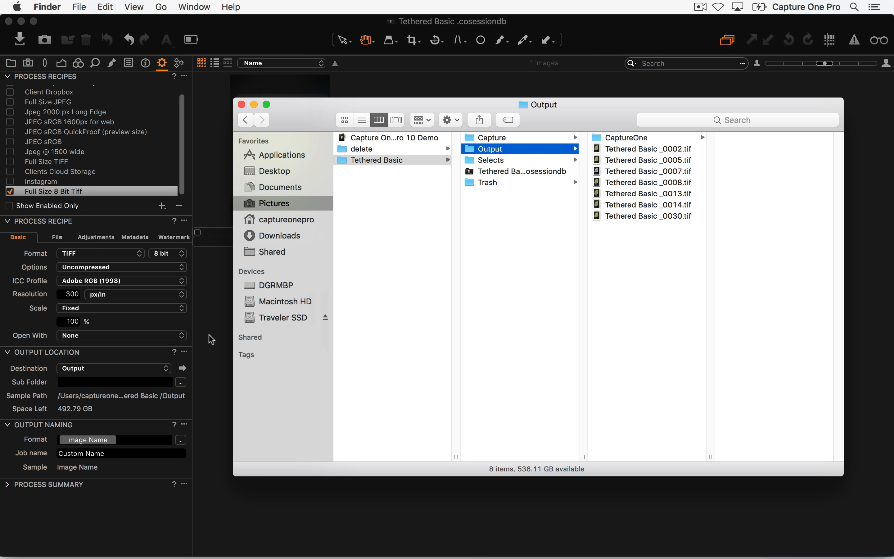
pyautogui.click(217, 321)
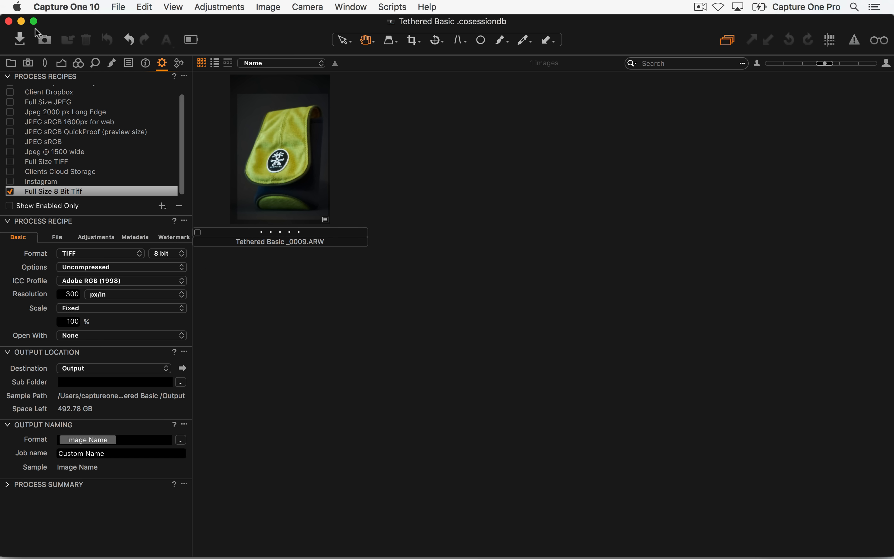
# Step: Close the Tethered Basic session and create a new session named Advanced Session with the Blank template in the Pictures folder
pyautogui.click(9, 21)
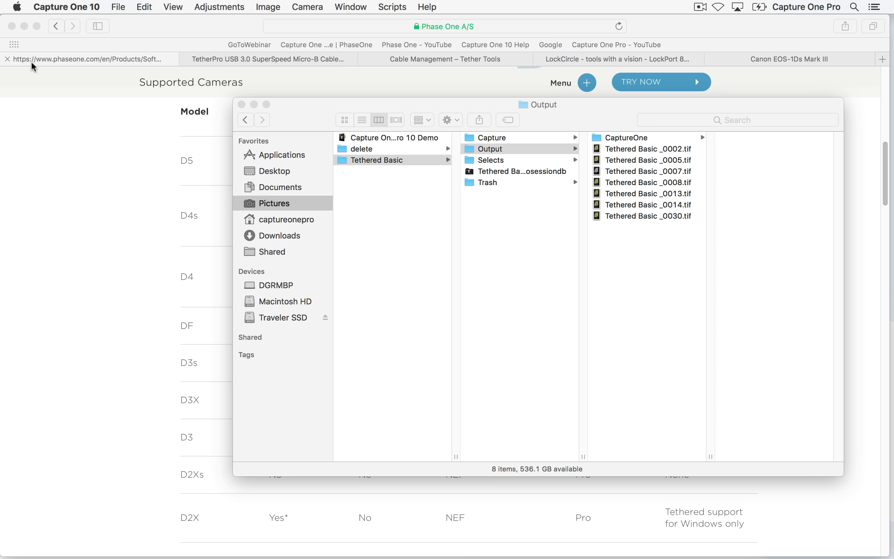
pyautogui.click(118, 6)
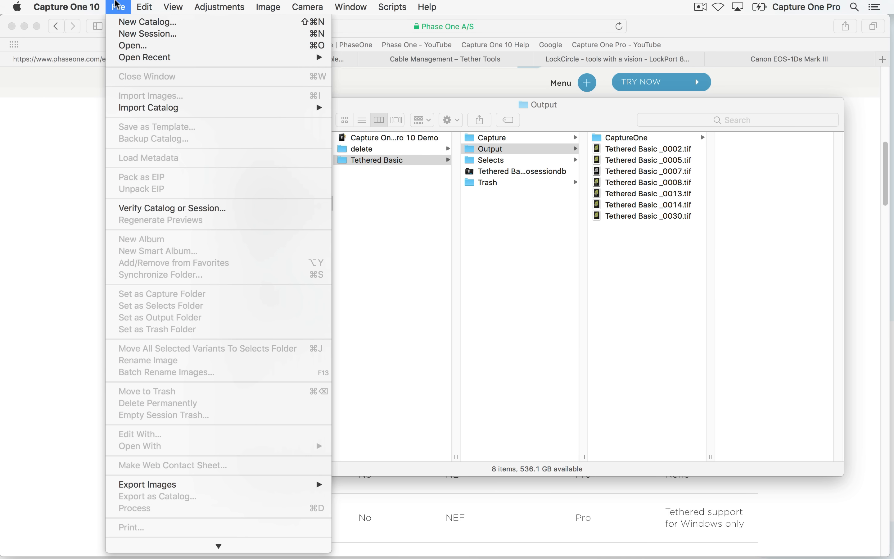
pyautogui.click(132, 36)
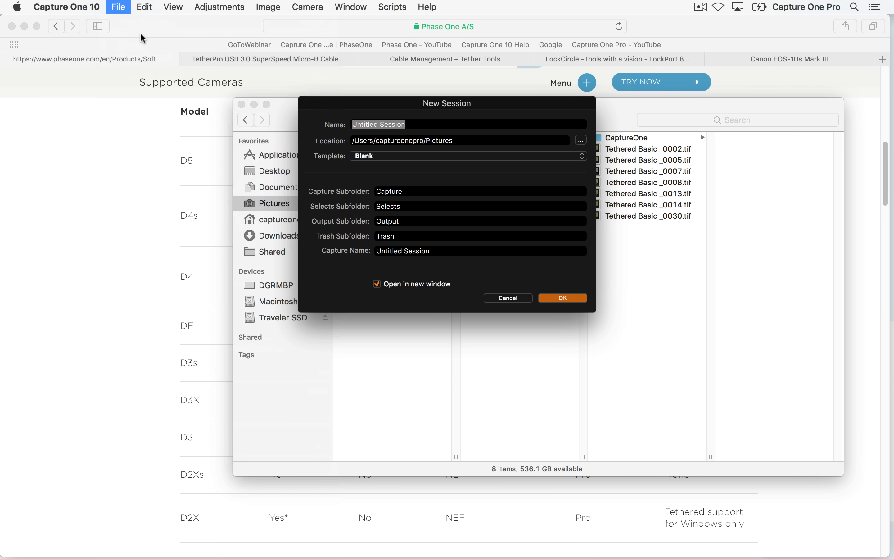
pyautogui.write('Advanced Session')
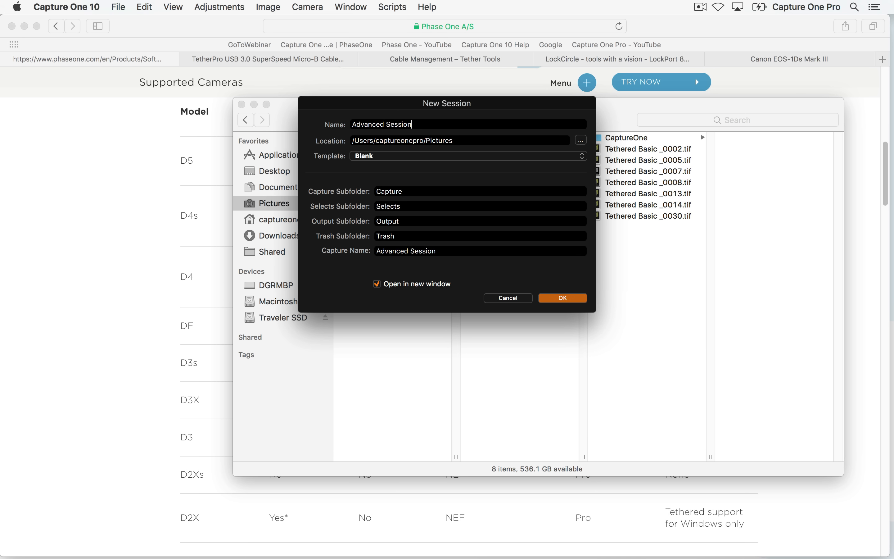
pyautogui.press('Return')
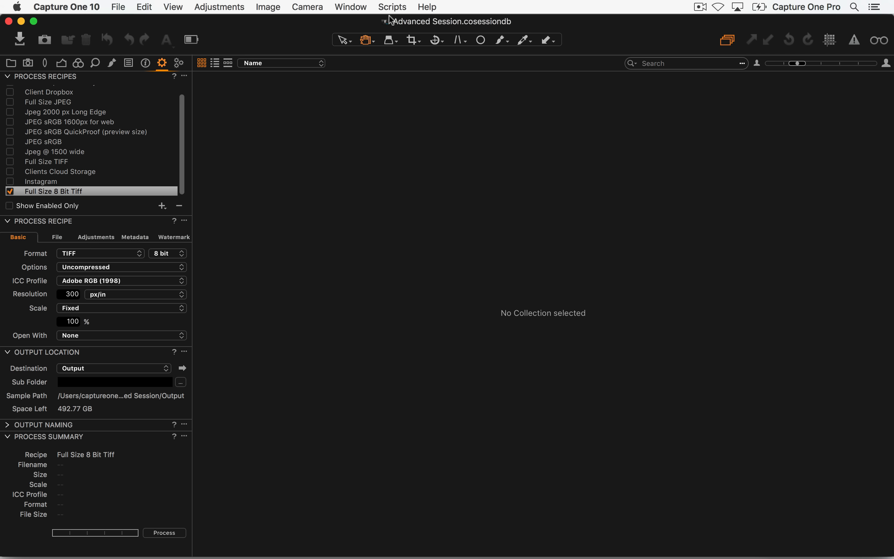
# Step: Reveal the Advanced Session folder in Finder, open its Capture folder, and close the old Output window
pyautogui.keyDown('super'); pyautogui.click(390, 21); pyautogui.keyUp('super')
pyautogui.click(399, 33)
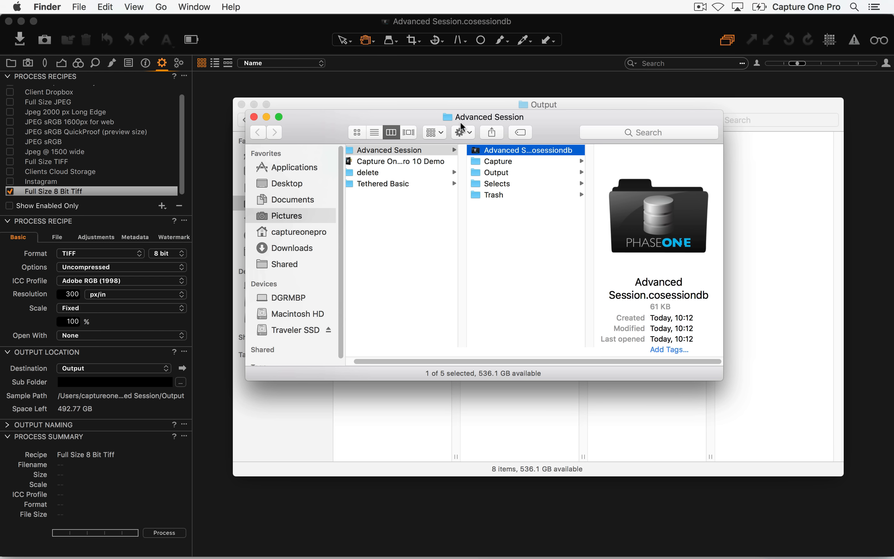
pyautogui.click(525, 161)
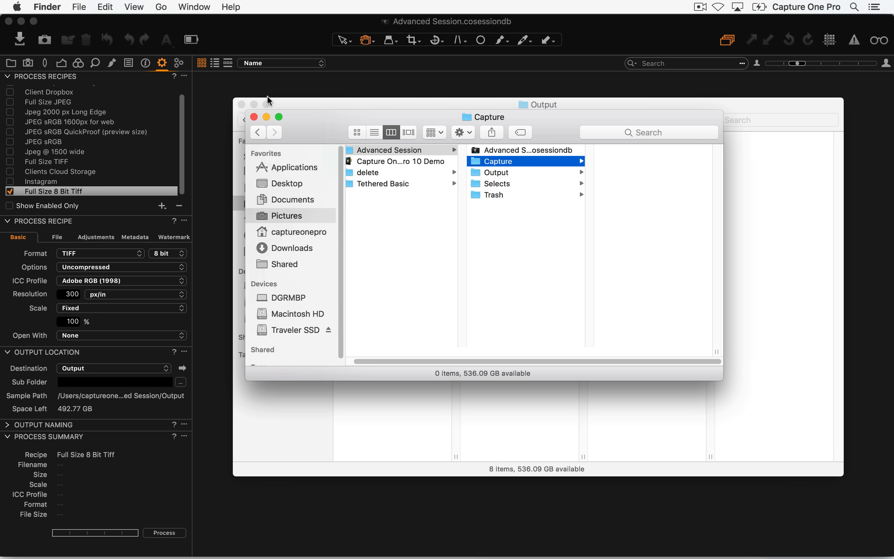
pyautogui.click(246, 104)
pyautogui.moveTo(432, 118); pyautogui.dragTo(362, 114)
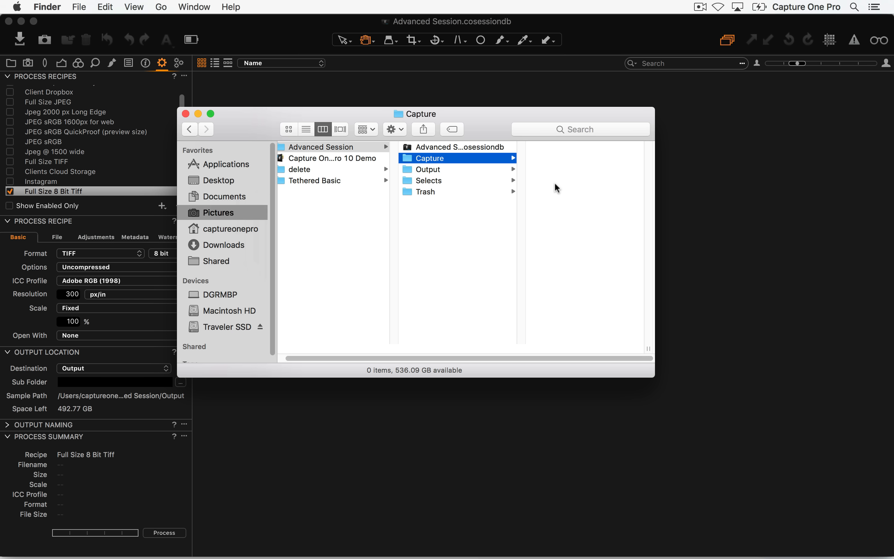
# Step: Create a subfolder named Lighting Test inside the Advanced Session's Capture folder
pyautogui.press('super+shift+n')
pyautogui.write('L')
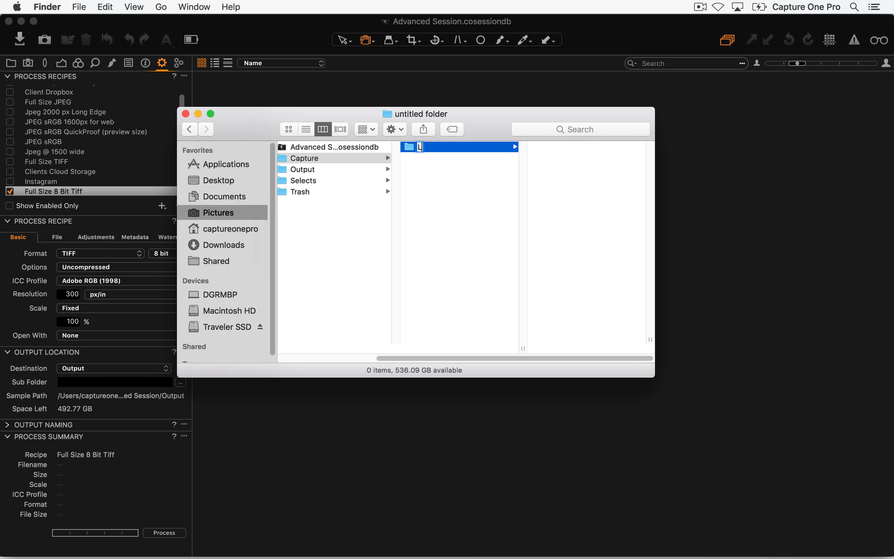
pyautogui.write('ighting test')
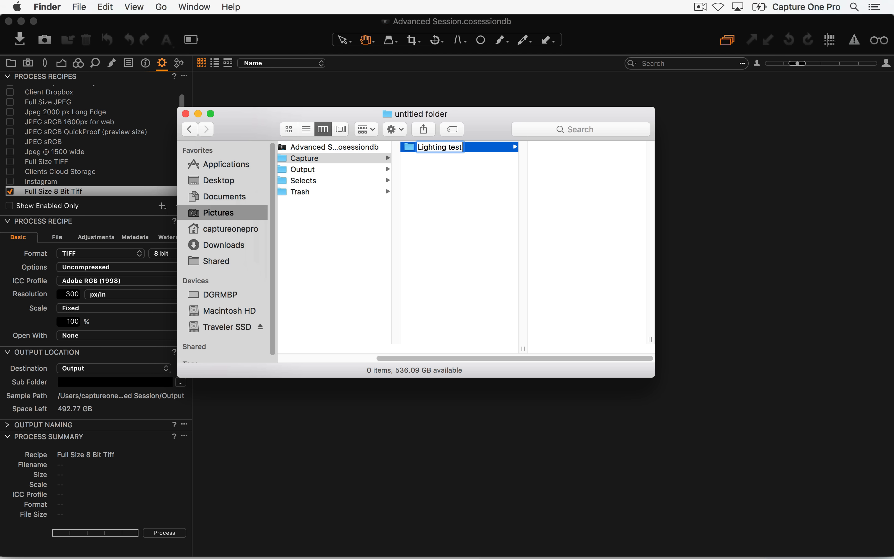
pyautogui.press('BackSpace')
pyautogui.press('BackSpace')
pyautogui.press('BackSpace')
pyautogui.press('BackSpace')
pyautogui.write('Test')
pyautogui.press('Return')
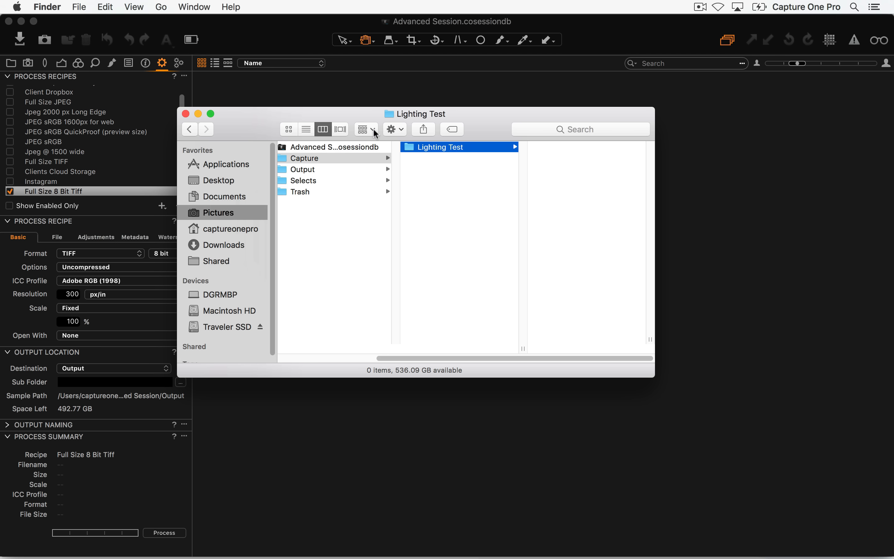
# Step: Create a second subfolder named Shot 1 inside the Capture folder
pyautogui.click(335, 155)
pyautogui.press('super+shift+n')
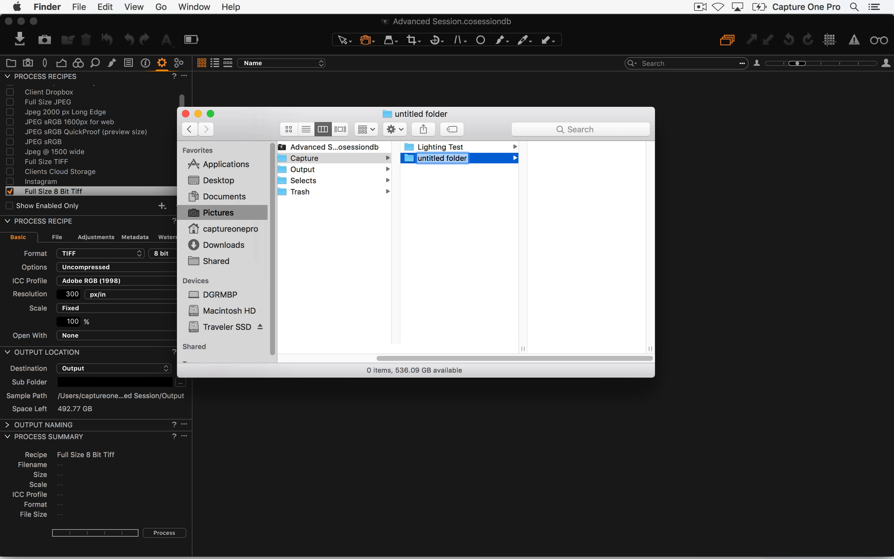
pyautogui.write('Shot 1')
pyautogui.press('Return')
# Step: Create another subfolder named Shot 2 inside the Capture folder
pyautogui.click(335, 155)
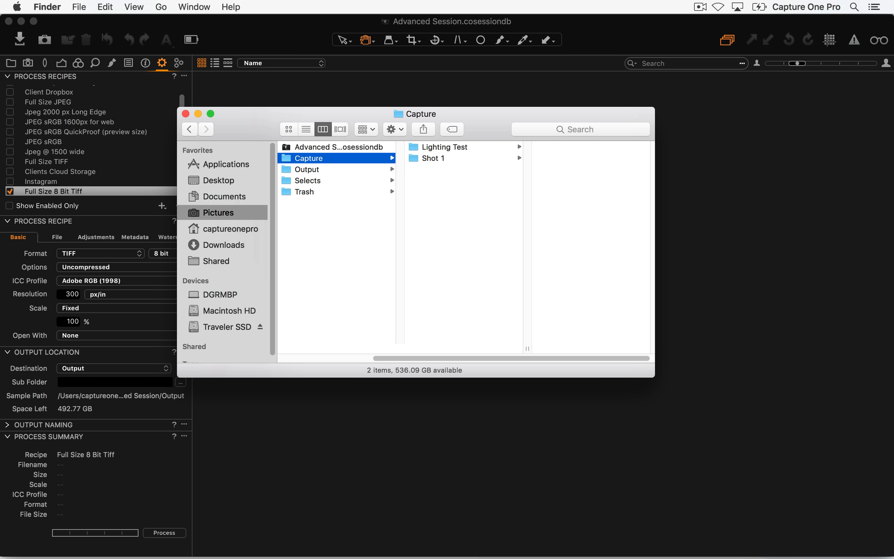
pyautogui.press('super+shift+n')
pyautogui.write('Sjp')
pyautogui.press('BackSpace')
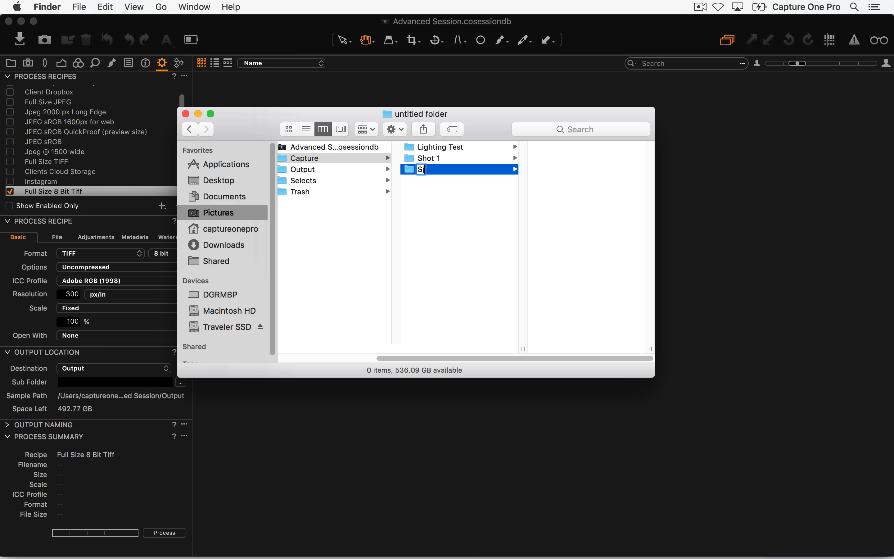
pyautogui.write('hot 2')
pyautogui.press('Return')
# Step: Add a subfolder named Shot 3 to the Capture folder
pyautogui.click(336, 157)
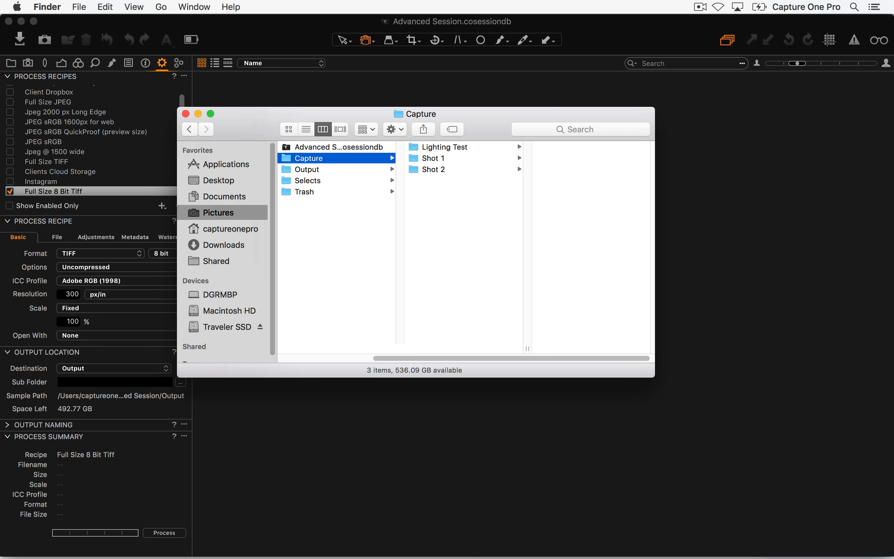
pyautogui.press('shift+super+n')
pyautogui.write('Shot')
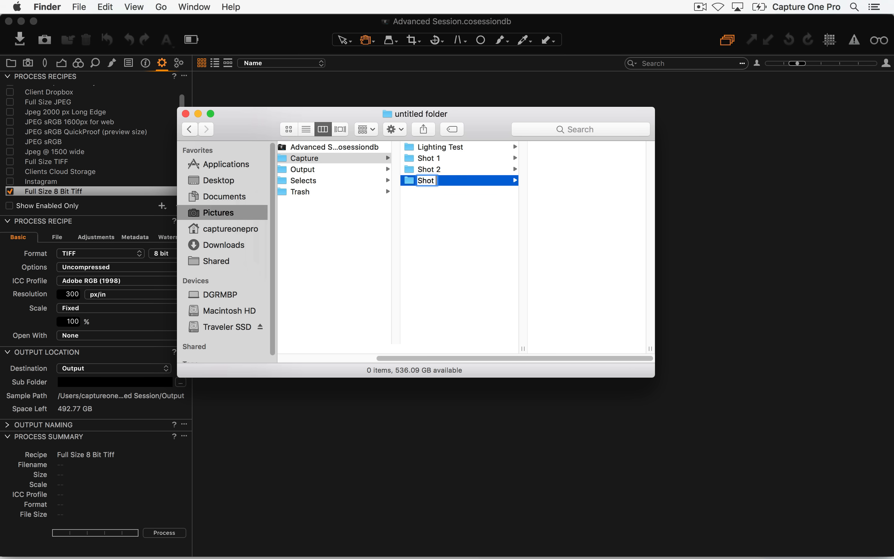
pyautogui.write(' 3')
pyautogui.press('Return')
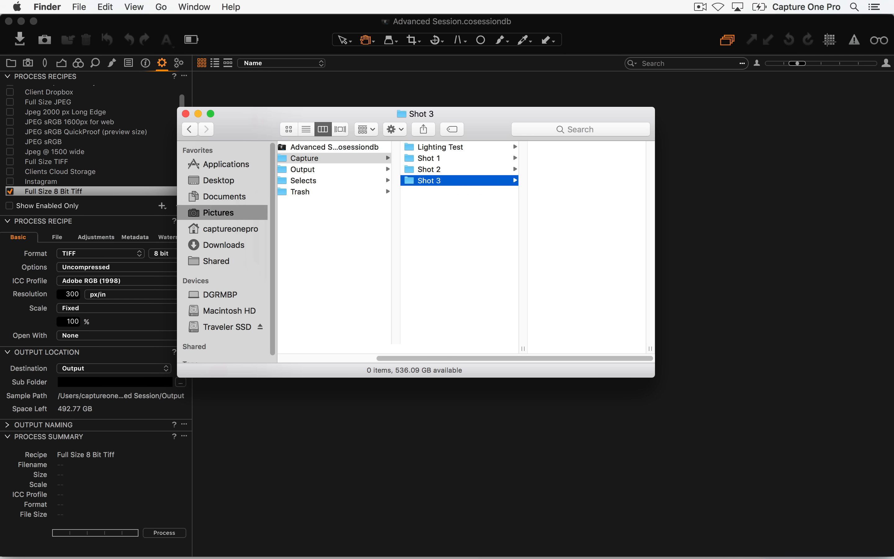
# Step: Move the Finder window clear of the tool area and display the session Library in Capture One
pyautogui.click(335, 158)
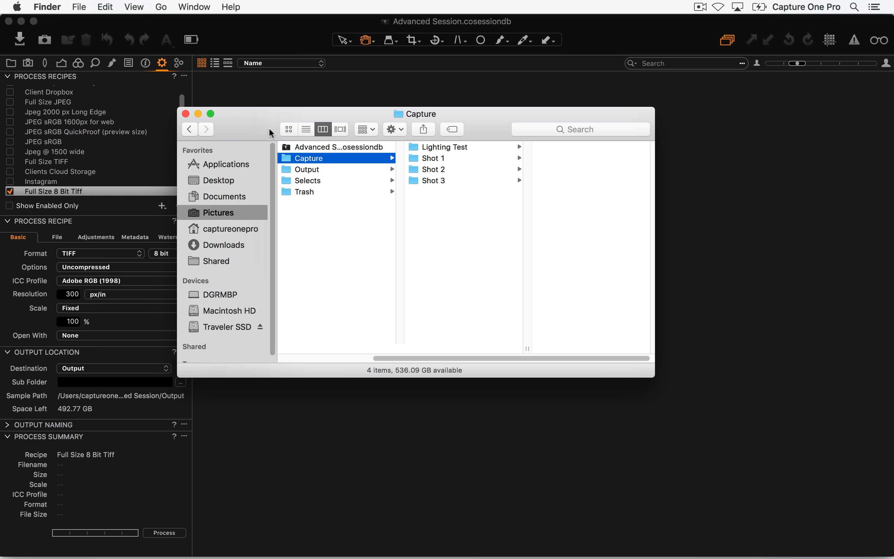
pyautogui.moveTo(269, 127); pyautogui.dragTo(370, 140)
pyautogui.click(30, 66)
pyautogui.click(28, 68)
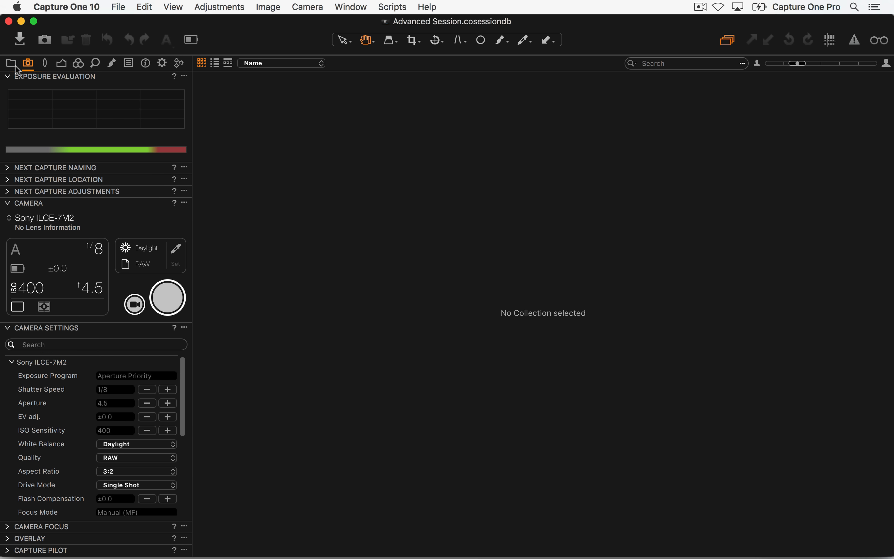
pyautogui.click(13, 65)
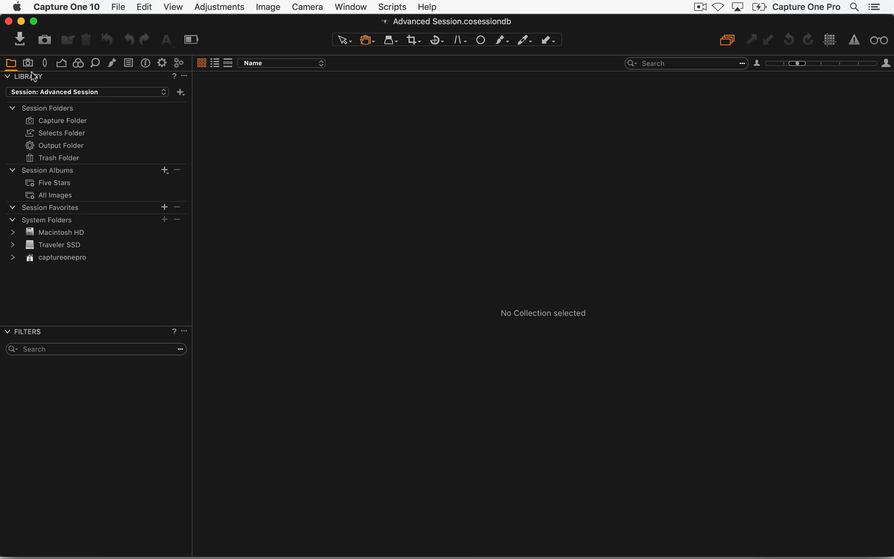
# Step: Add the Lighting Test, Shot 1, Shot 2 and Shot 3 folders from Finder to the Session Favorites in Capture One
pyautogui.press('super+Tab')
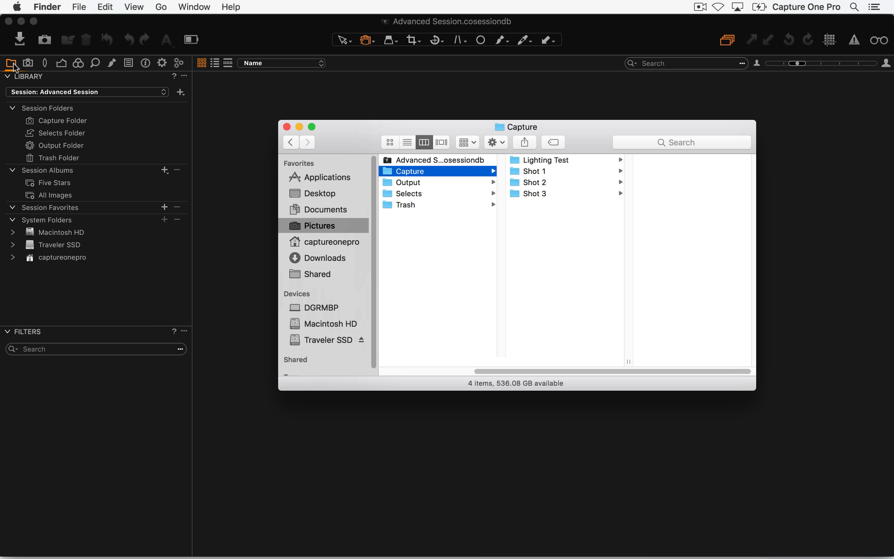
pyautogui.click(553, 245)
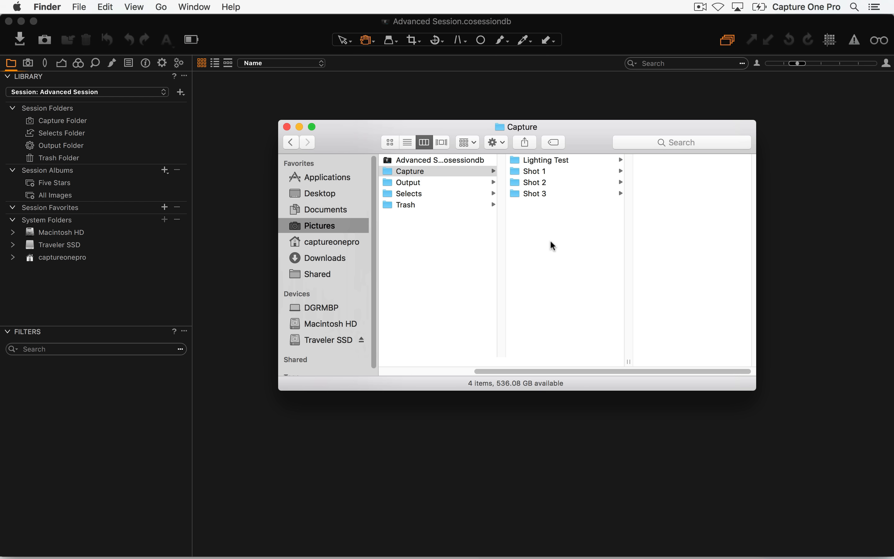
pyautogui.moveTo(551, 242); pyautogui.dragTo(550, 158)
pyautogui.doubleClick(566, 162)
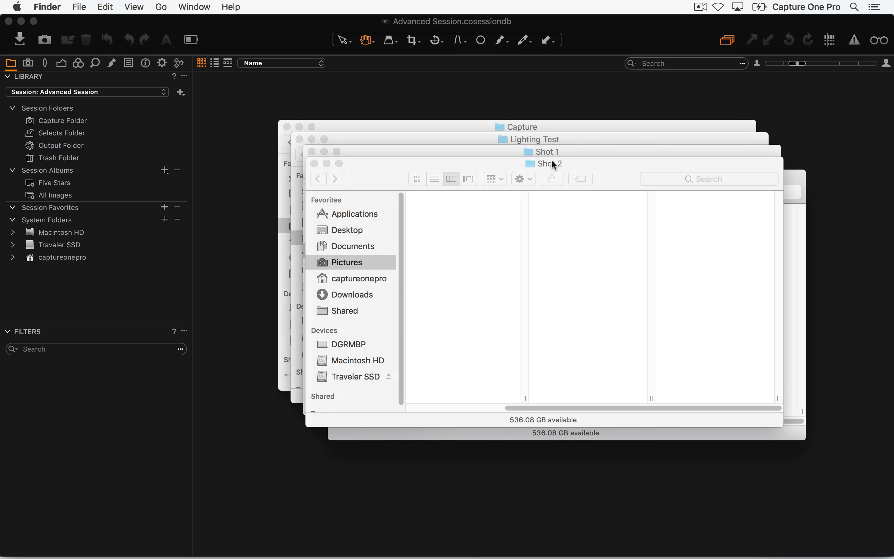
pyautogui.press('super+w')
pyautogui.press('super+w')
pyautogui.press('super+w')
pyautogui.press('super+w')
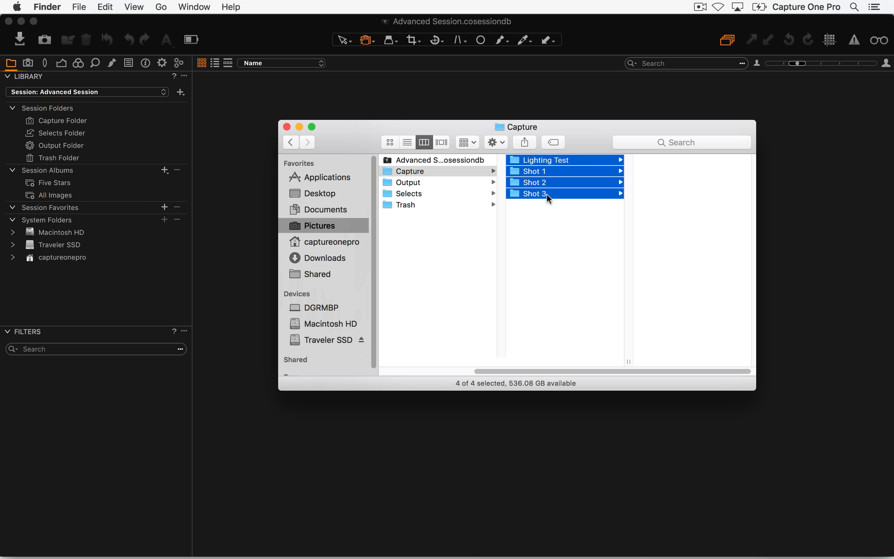
pyautogui.moveTo(576, 163); pyautogui.dragTo(115, 215)
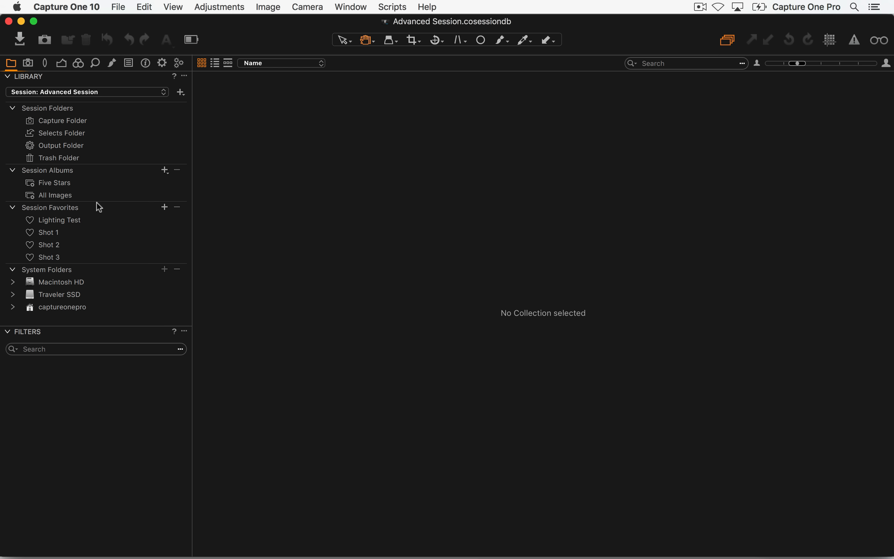
# Step: Switch to Finder and examine the Advanced Session's Capture, Output, Selects and Trash folders, ending on the Capture folder
pyautogui.press('super+Tab')
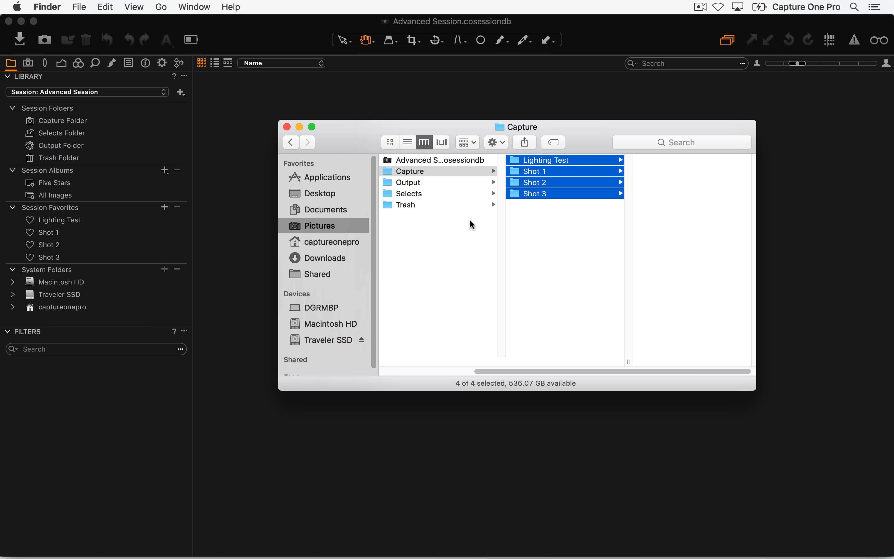
pyautogui.press('super+Up')
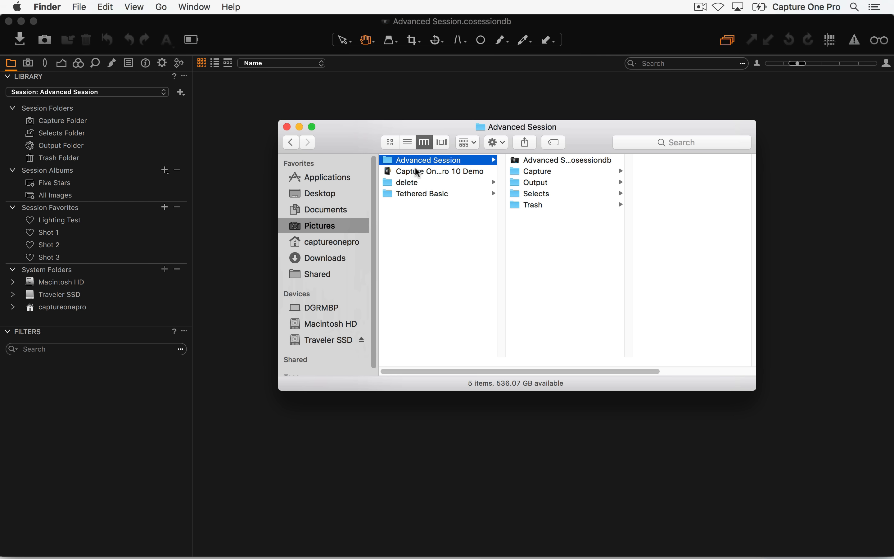
pyautogui.click(551, 172)
pyautogui.click(550, 182)
pyautogui.click(544, 192)
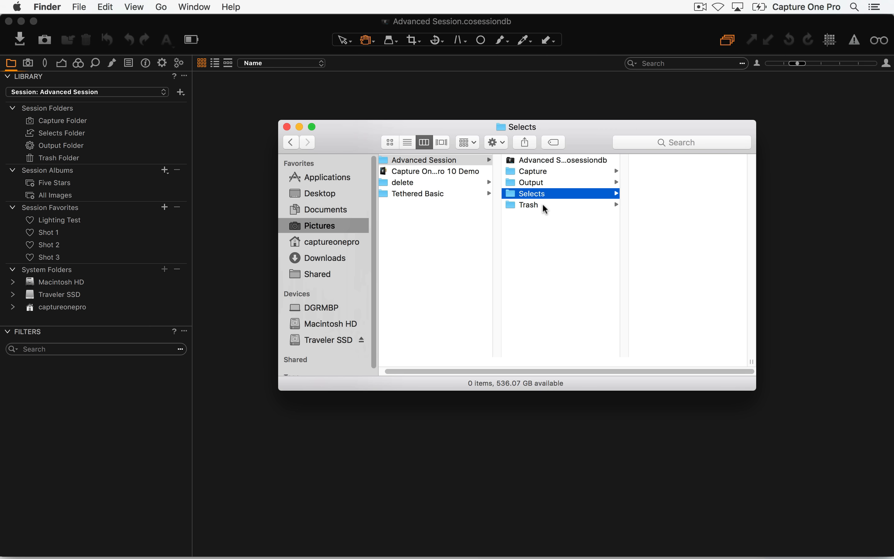
pyautogui.click(543, 205)
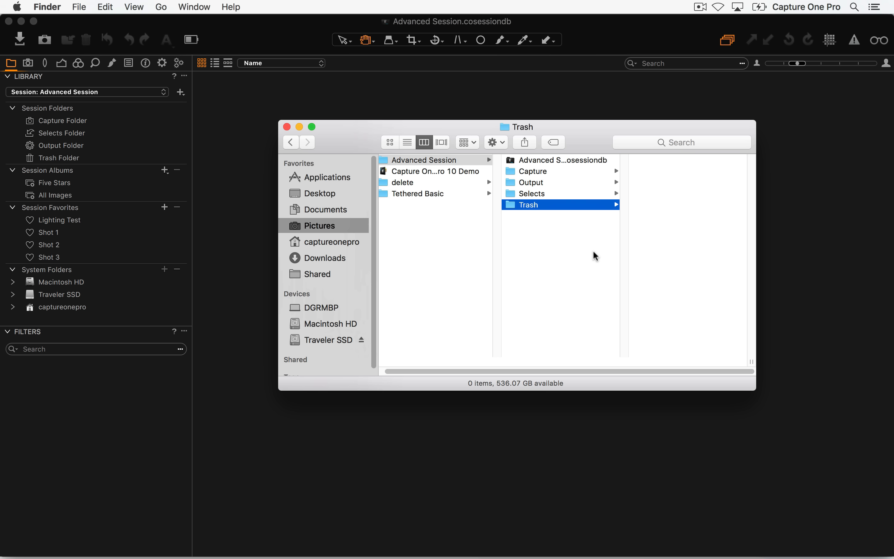
pyautogui.click(552, 171)
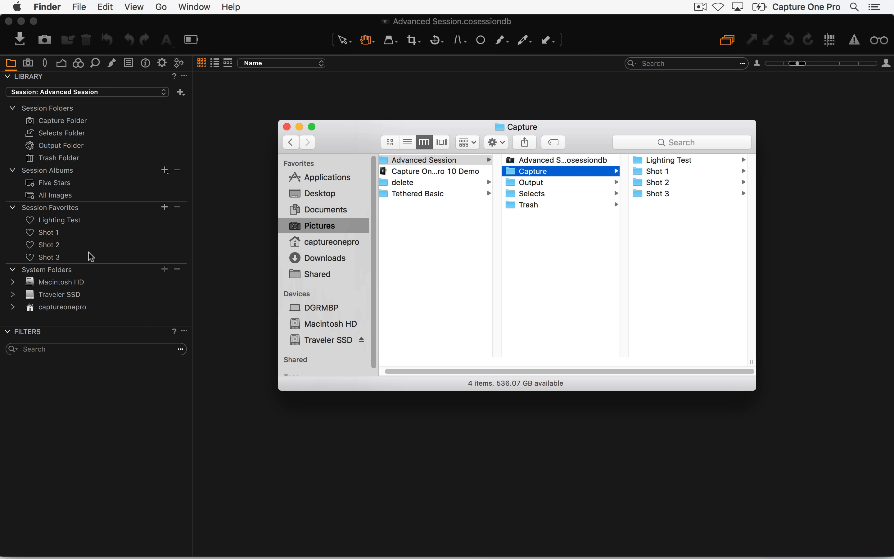
# Step: Return to Capture One's capture tools, collapse the Camera tool and expand the Next Capture Naming settings
pyautogui.click(28, 62)
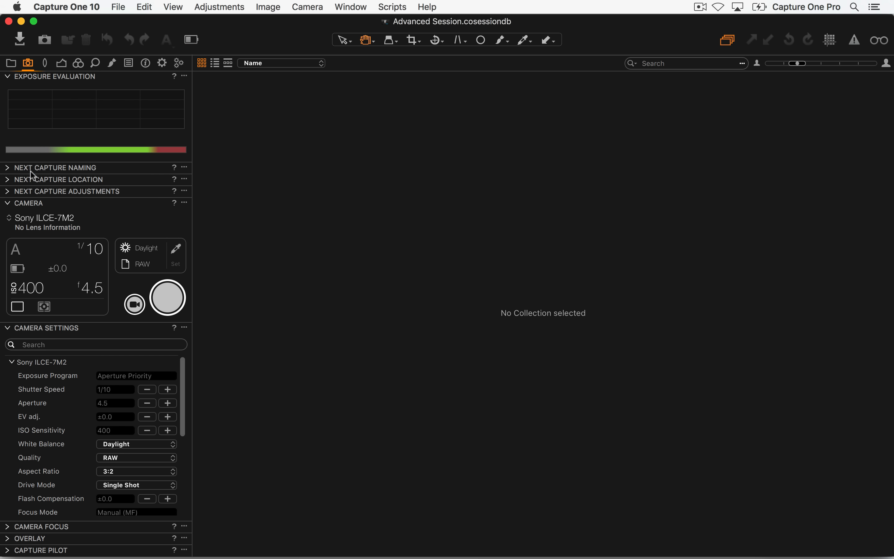
pyautogui.click(14, 204)
pyautogui.click(6, 169)
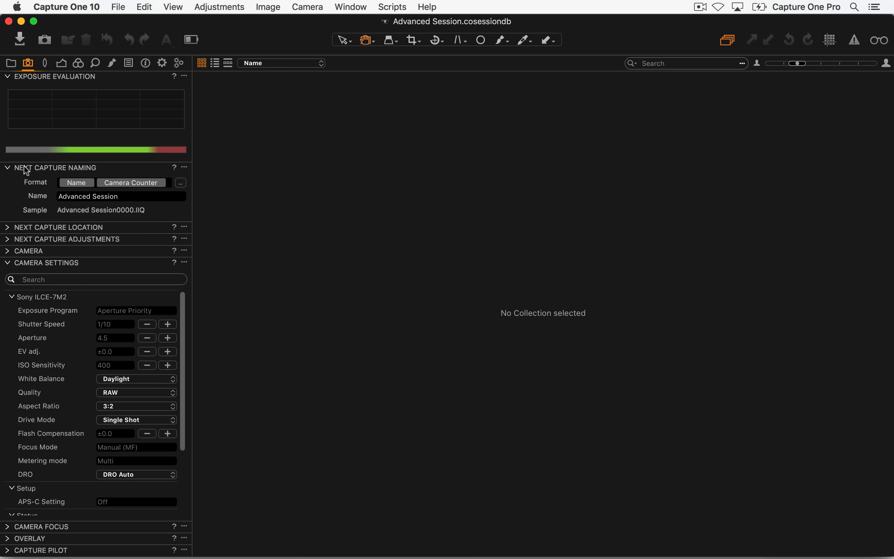
# Step: Open the Next Capture Naming format, remove its existing tokens and add the Document Name token
pyautogui.click(180, 183)
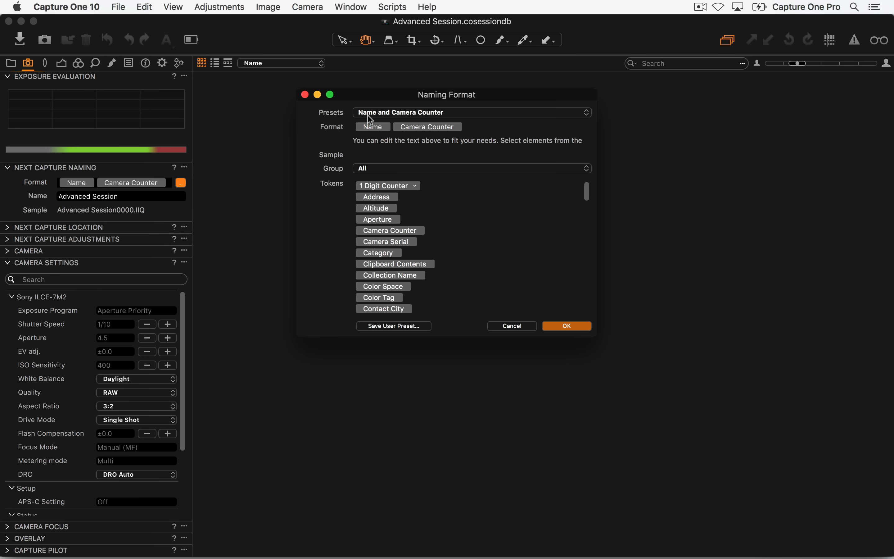
pyautogui.press('BackSpace')
pyautogui.press('BackSpace')
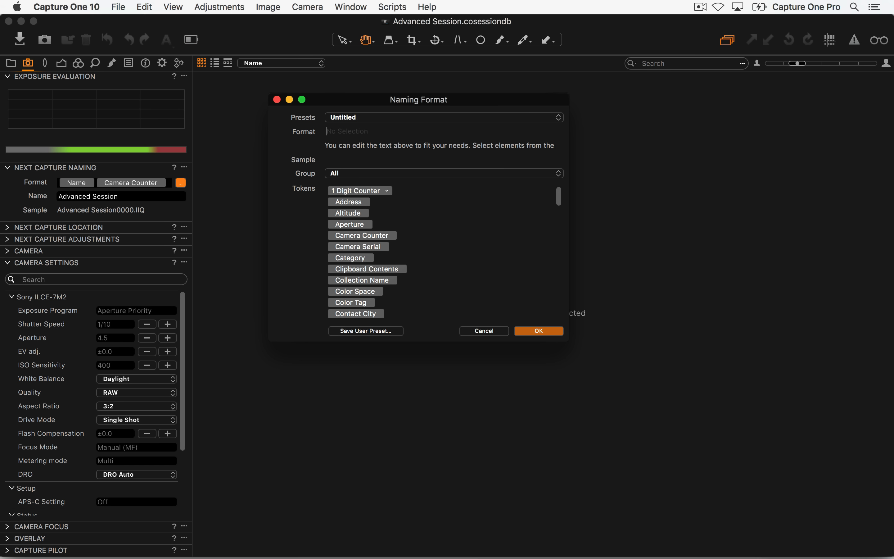
pyautogui.scroll(-10, 412, 216)
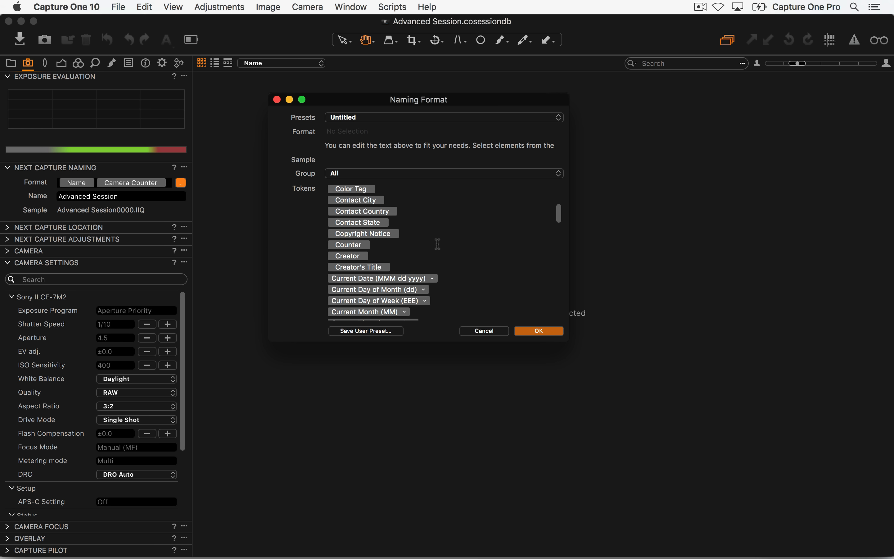
pyautogui.scroll(-3, 413, 216)
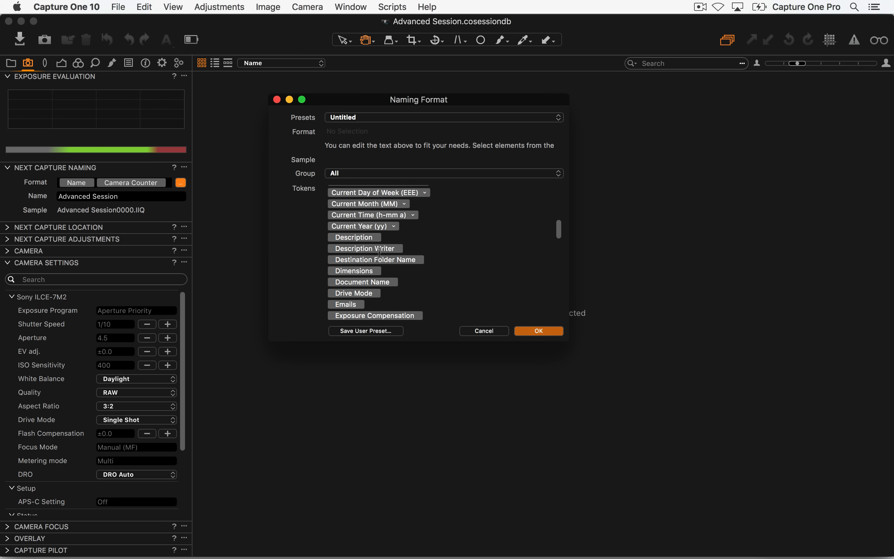
pyautogui.moveTo(392, 143); pyautogui.dragTo(392, 143)
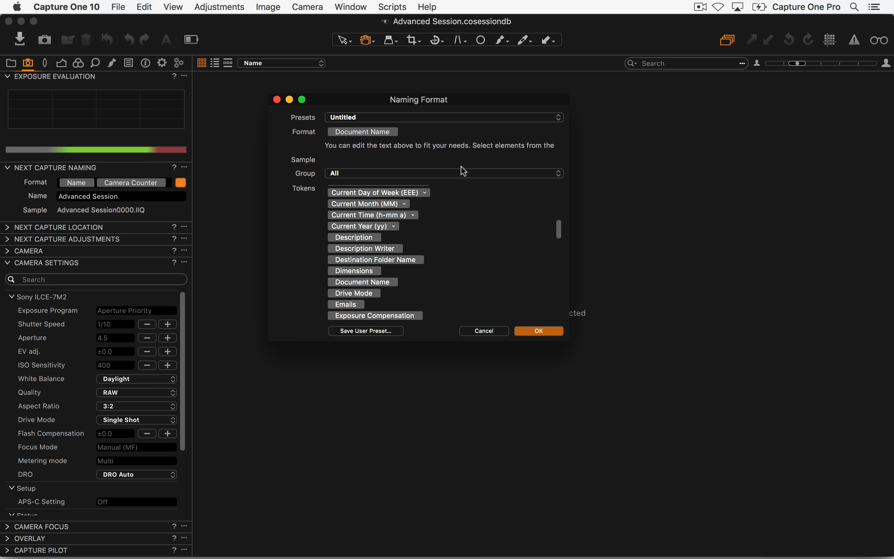
# Step: Append the Collection Name token and a counter token set to 4 Digit Counter to the naming format
pyautogui.scroll(-1, 443, 259)
pyautogui.scroll(6, 444, 260)
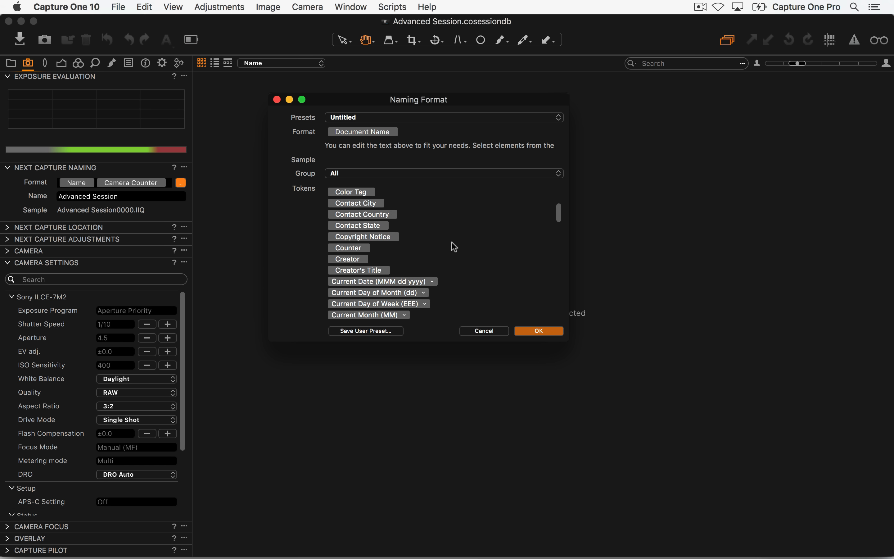
pyautogui.scroll(3, 441, 218)
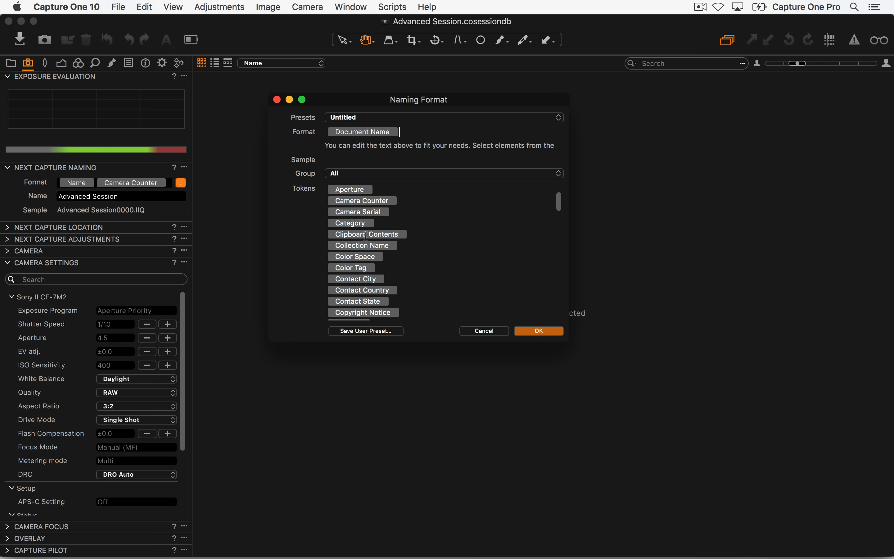
pyautogui.moveTo(362, 245); pyautogui.dragTo(445, 135)
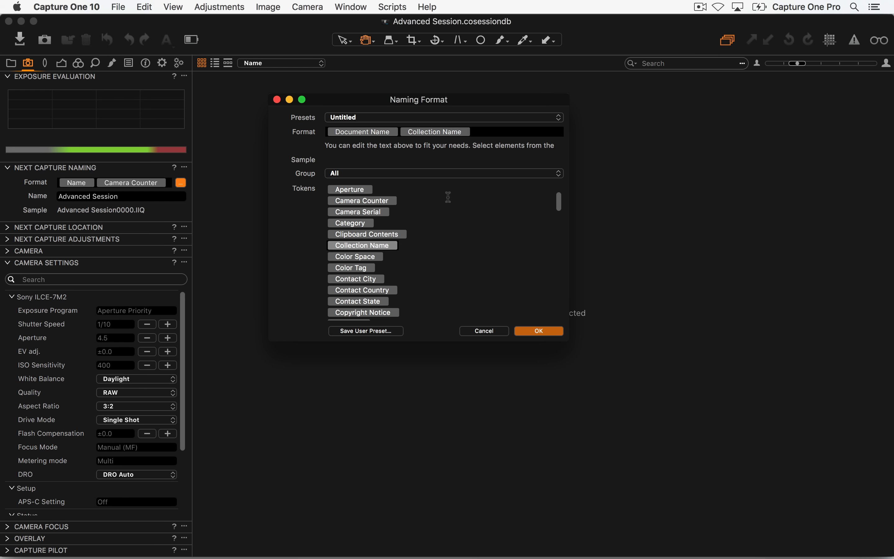
pyautogui.scroll(2, 425, 213)
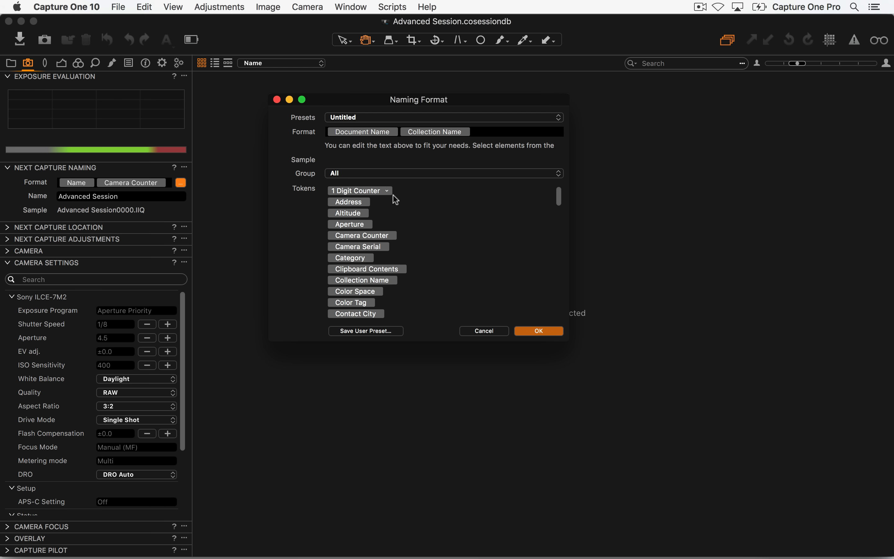
pyautogui.moveTo(364, 190); pyautogui.dragTo(525, 137)
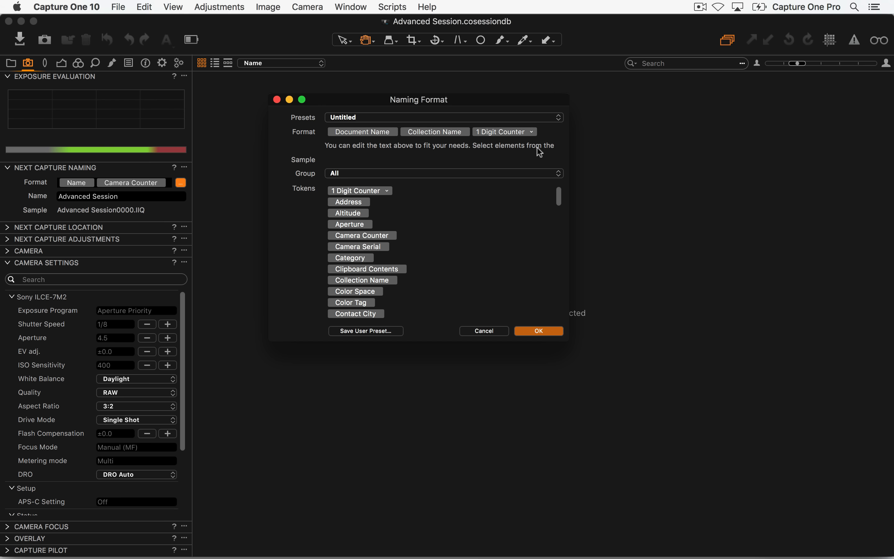
pyautogui.click(530, 132)
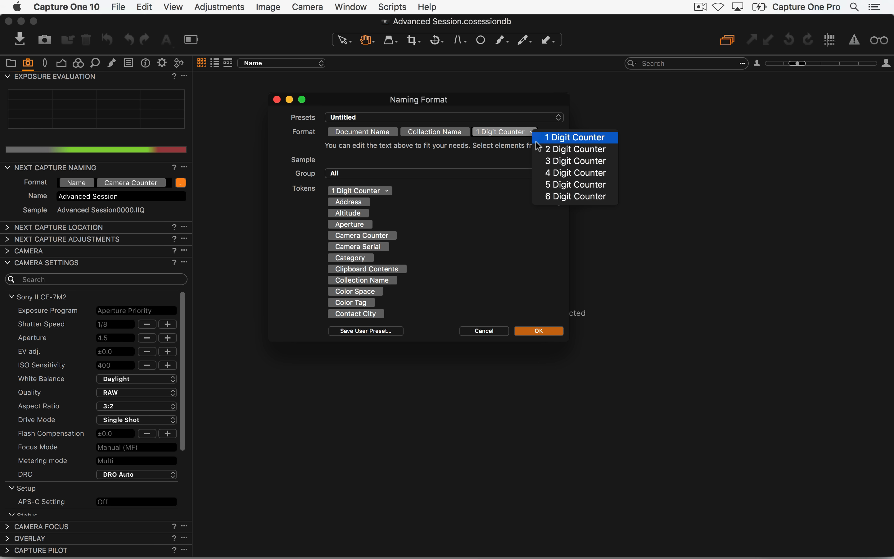
pyautogui.click(554, 173)
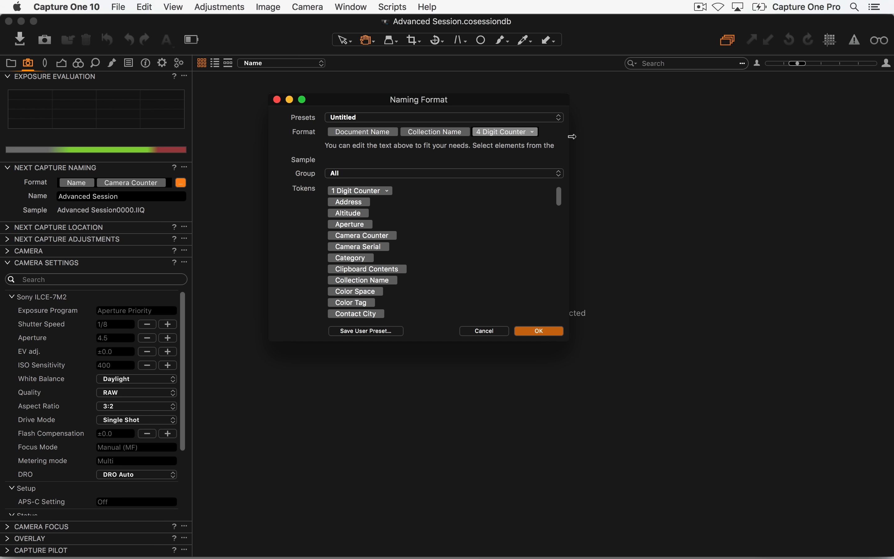
# Step: Separate the three naming tokens with underscores and accept the naming format
pyautogui.press('Left')
pyautogui.press('Left')
pyautogui.press('Left')
pyautogui.press('Right')
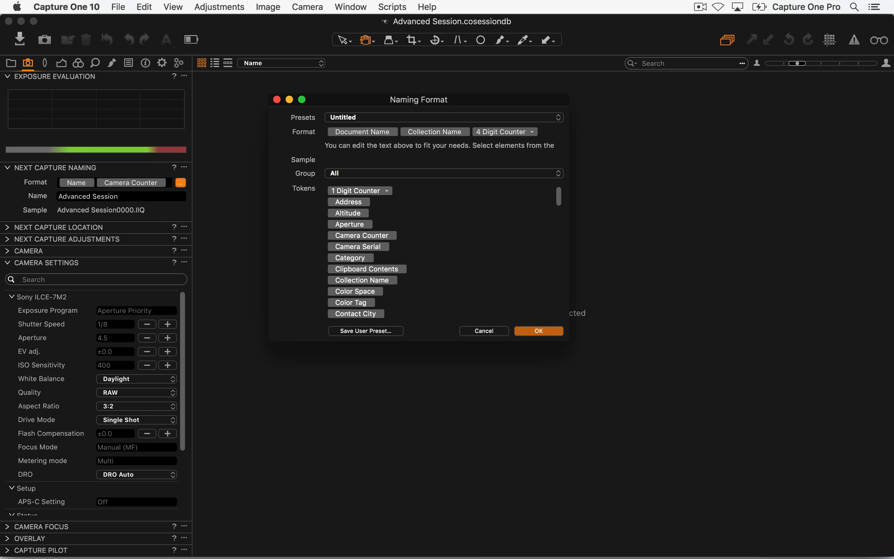
pyautogui.write('_')
pyautogui.write('_')
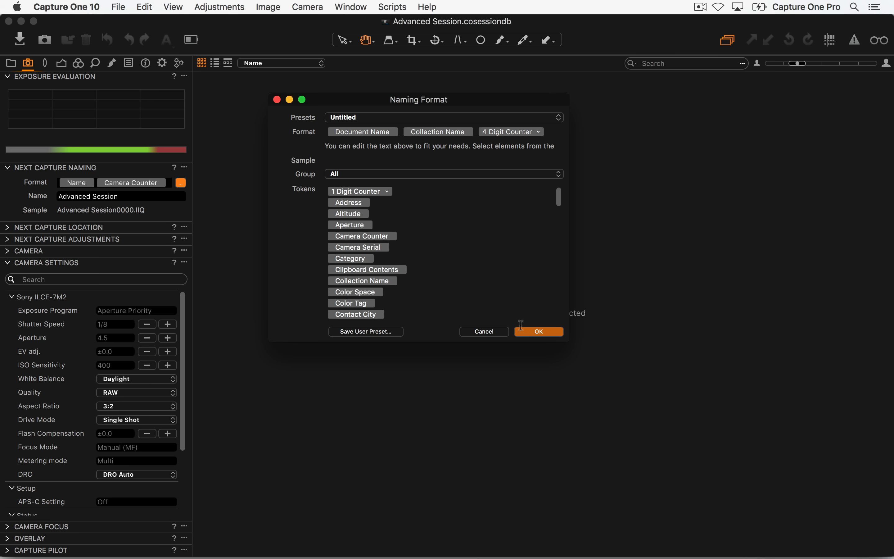
pyautogui.click(542, 331)
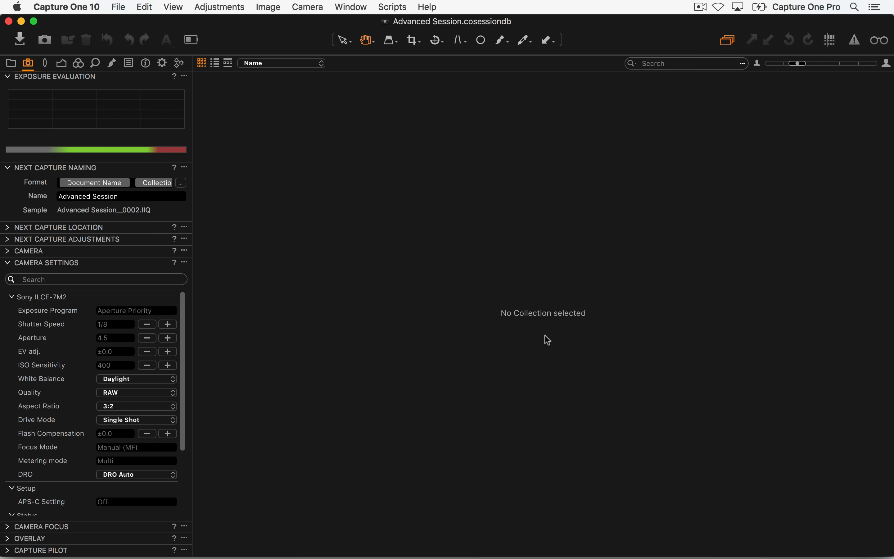
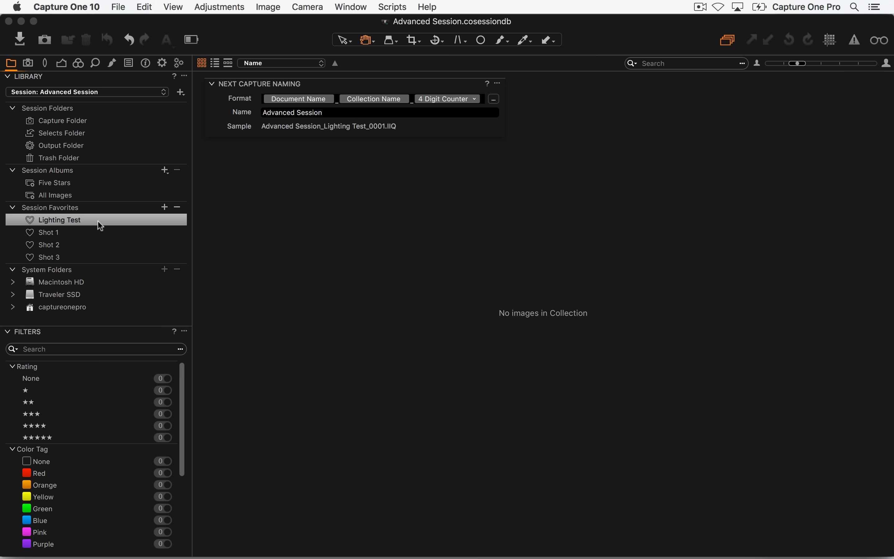
# Step: Set the Lighting Test favorite as the capture folder without remembering the previous capture folder as a favorite
pyautogui.rightClick(85, 217)
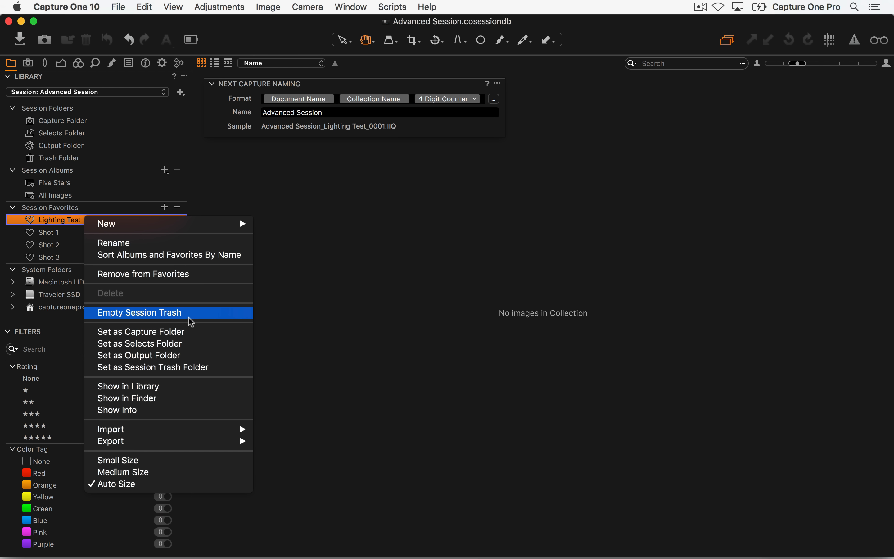
pyautogui.click(185, 331)
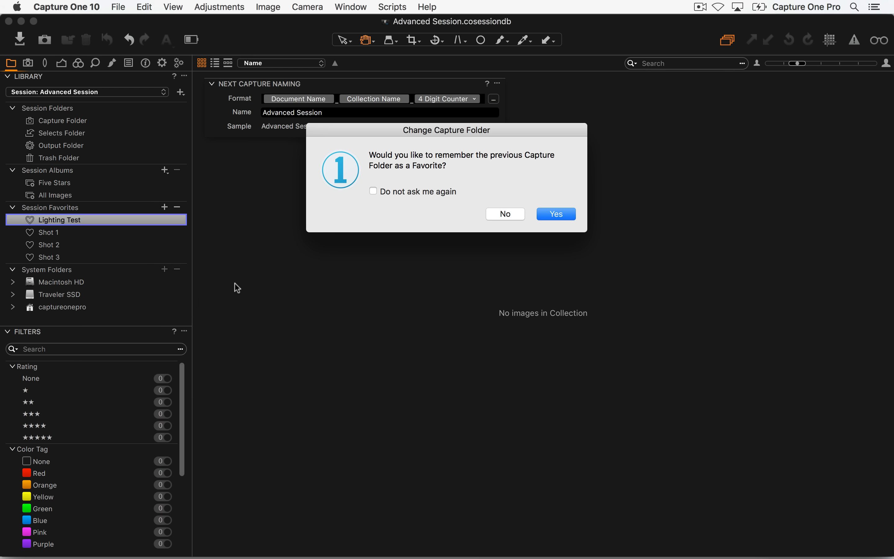
pyautogui.click(501, 218)
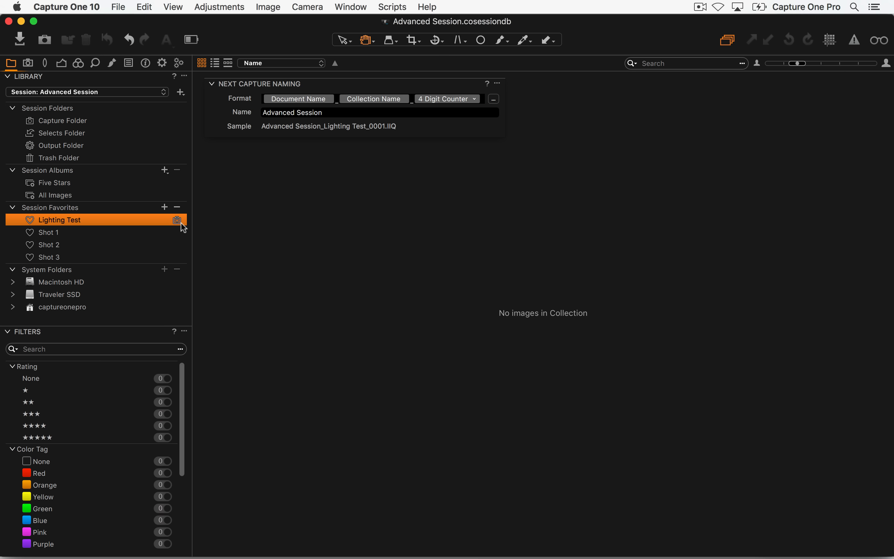
# Step: Open the keyboard shortcut editor and choose the Logickeyboard (UK) shortcut set
pyautogui.click(115, 5)
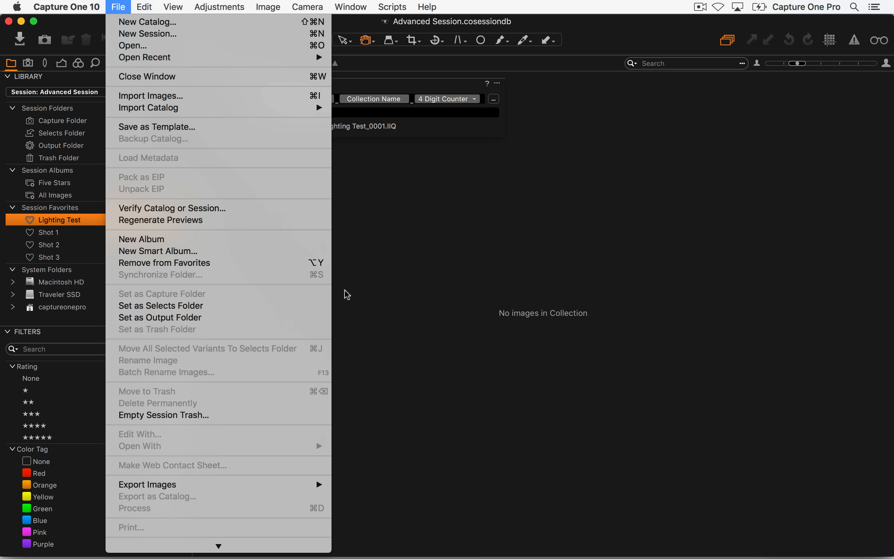
pyautogui.click(377, 304)
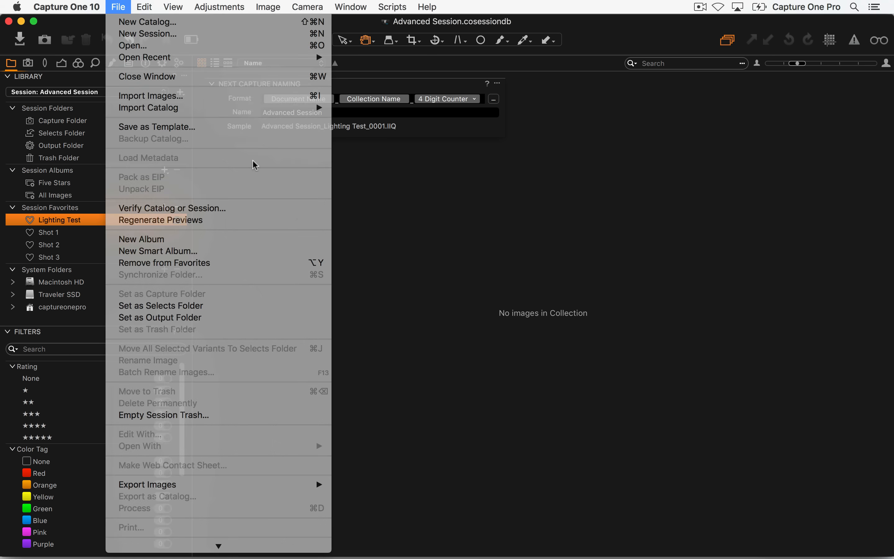
pyautogui.click(74, 5)
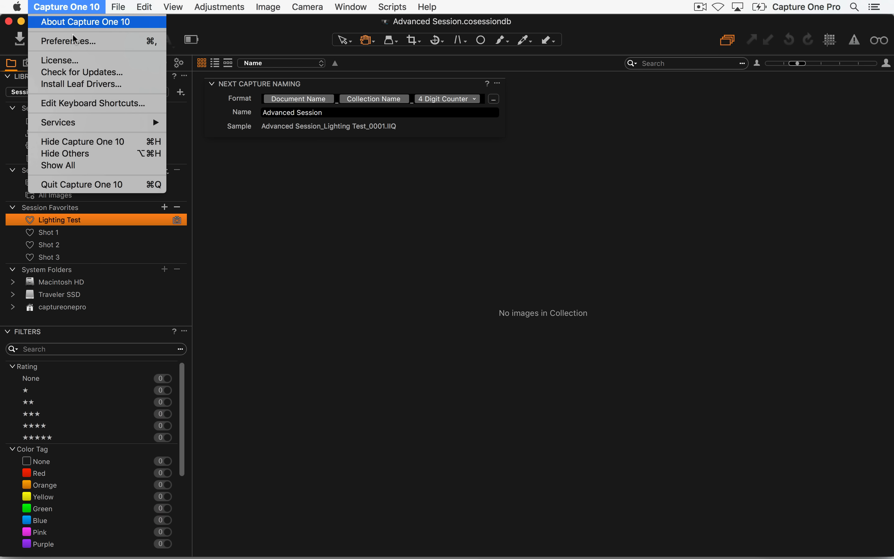
pyautogui.click(99, 104)
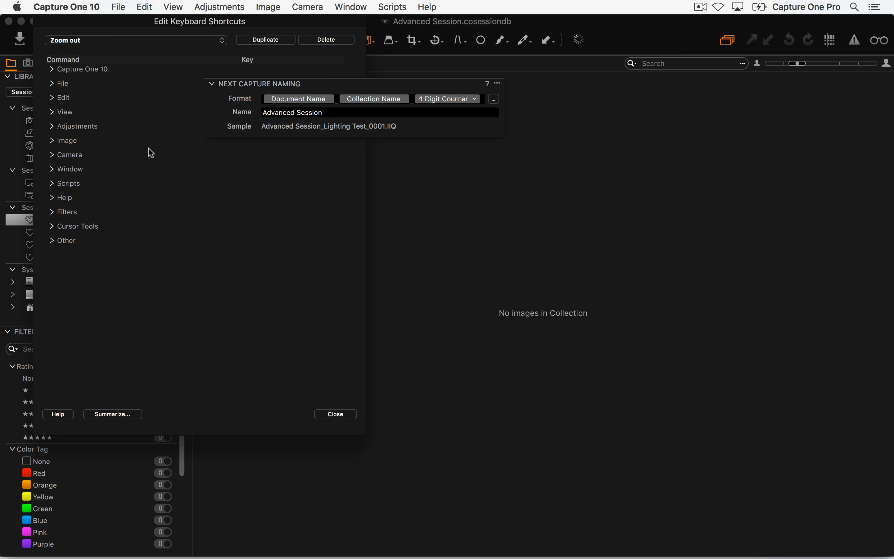
pyautogui.click(106, 40)
pyautogui.click(104, 41)
pyautogui.click(106, 40)
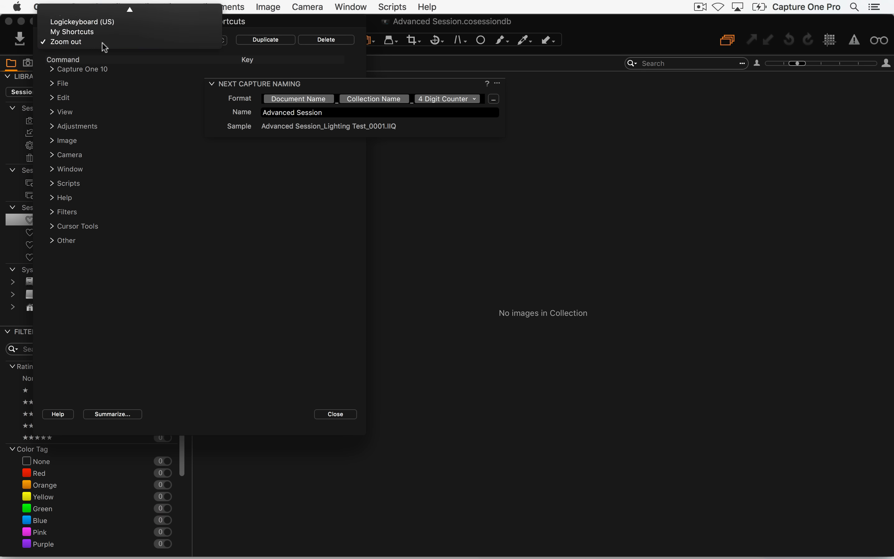
pyautogui.click(105, 41)
pyautogui.click(101, 43)
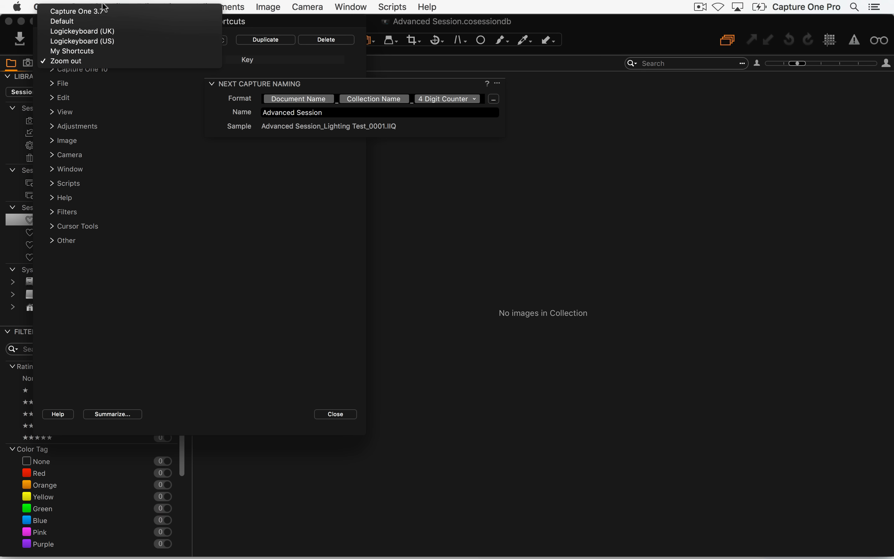
pyautogui.click(122, 32)
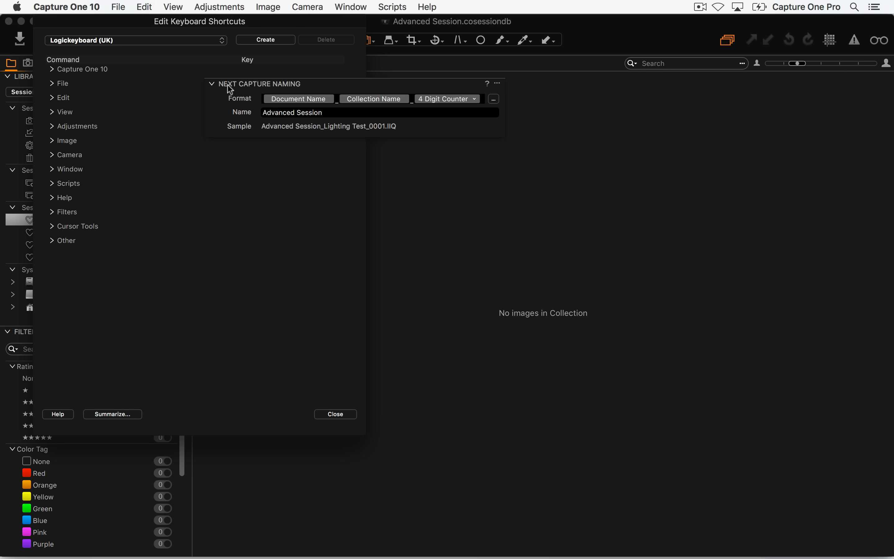
# Step: Move the floating Next Capture Naming tool clear of the shortcut editor and create a shortcut set named DGRs Shortcuts
pyautogui.moveTo(227, 84); pyautogui.dragTo(492, 73)
pyautogui.click(274, 38)
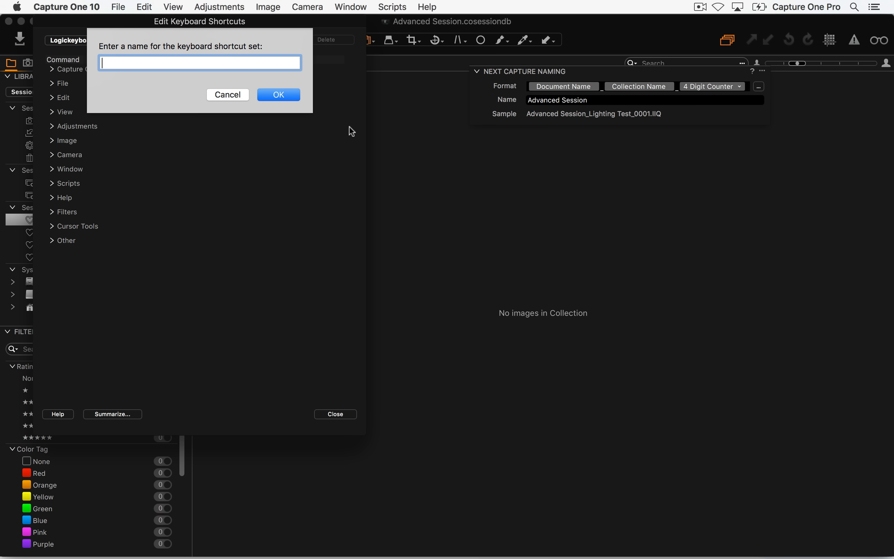
pyautogui.write('DGRs Shortcuts')
pyautogui.press('Return')
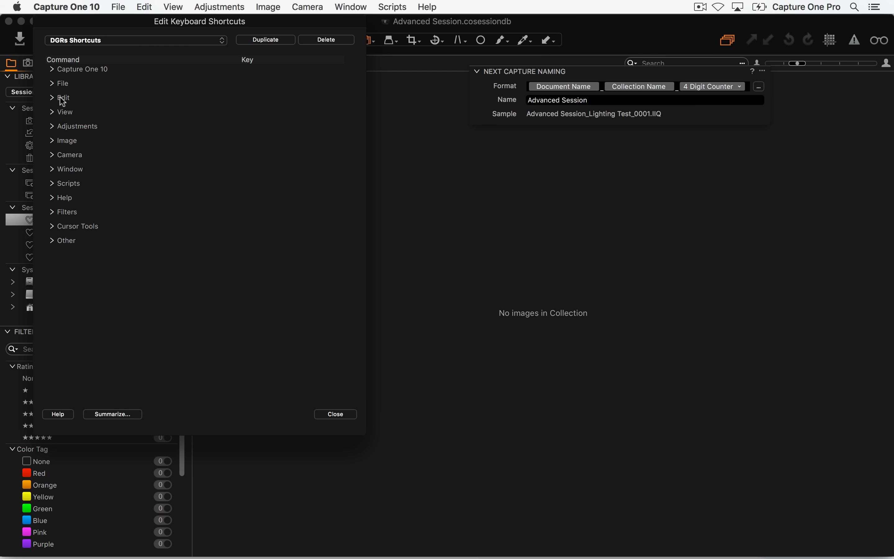
# Step: Assign Option+C to the Set as Capture Folder command in the File group and close the shortcut editor
pyautogui.click(52, 84)
pyautogui.scroll(-10, 175, 192)
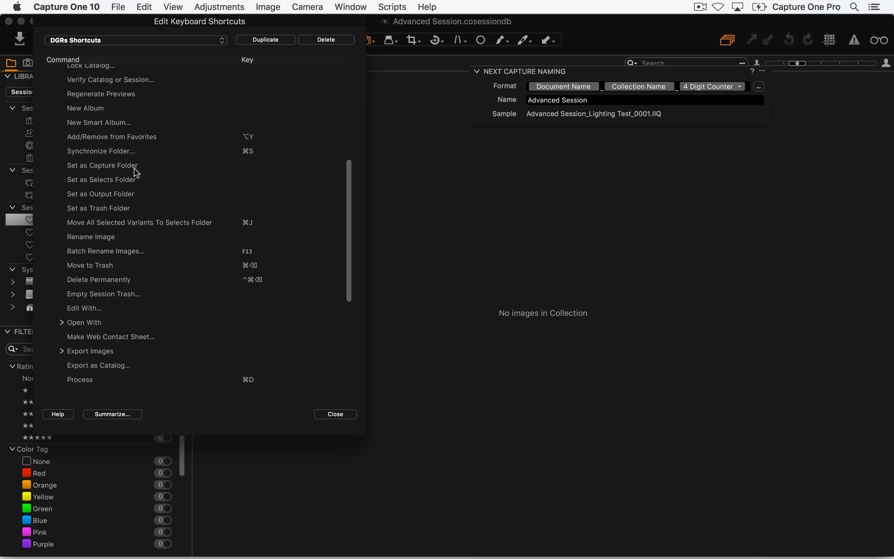
pyautogui.click(134, 168)
pyautogui.click(260, 167)
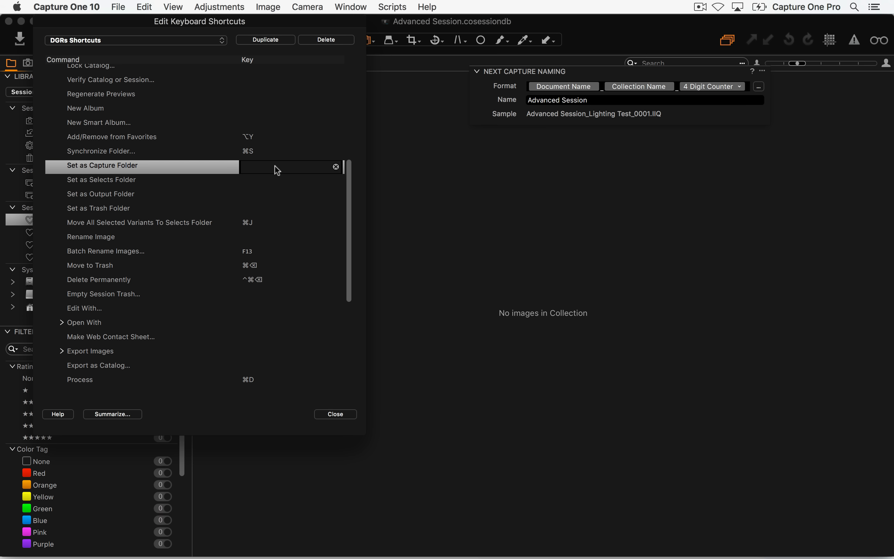
pyautogui.hotkey('alt', 'c')
pyautogui.click(277, 177)
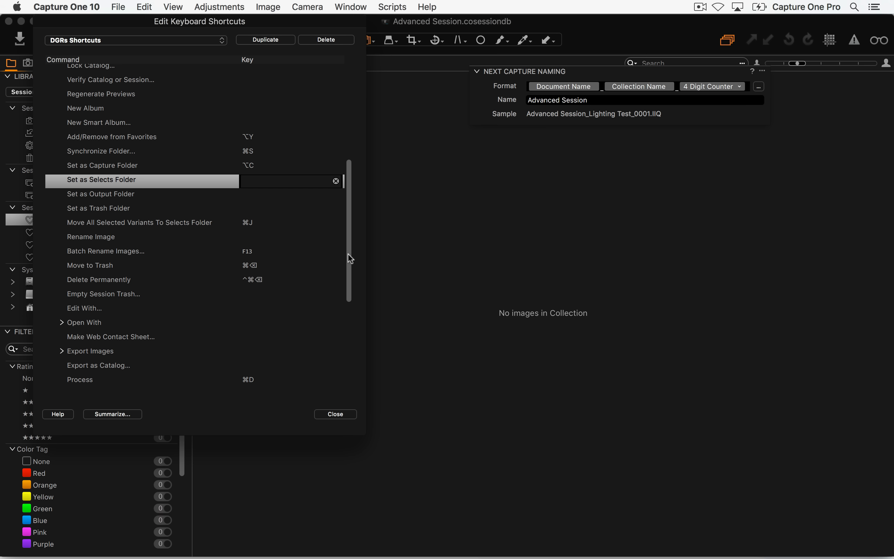
pyautogui.moveTo(348, 253); pyautogui.dragTo(355, 314)
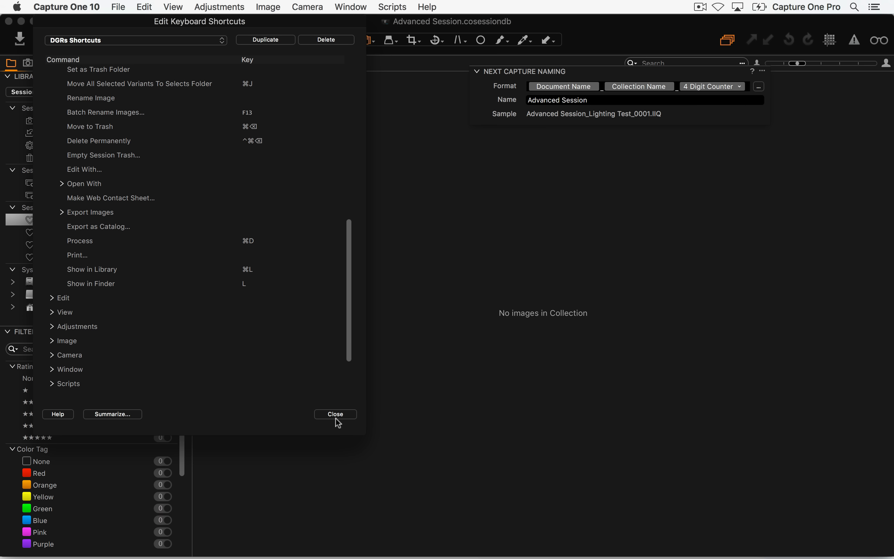
pyautogui.click(335, 413)
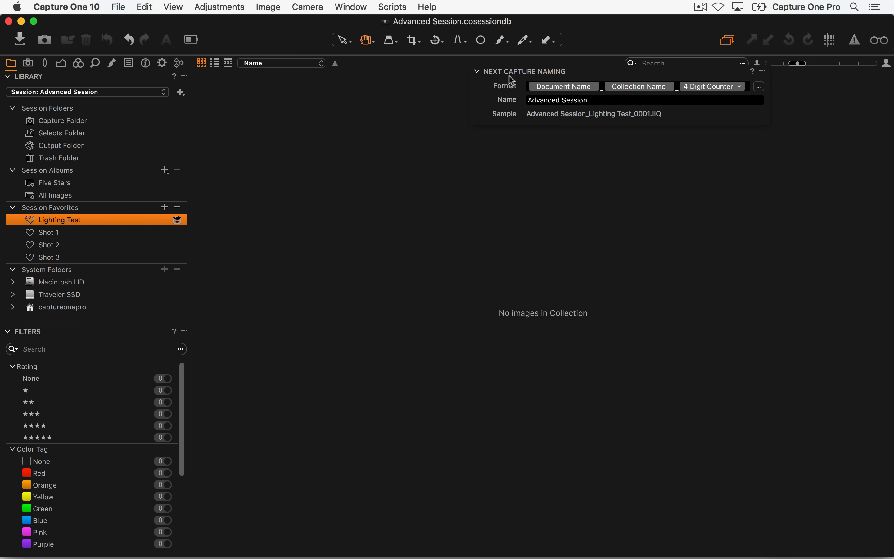
# Step: Move the floating Next Capture Naming tool back beside the tool area and display the capture tools
pyautogui.moveTo(515, 72); pyautogui.dragTo(254, 83)
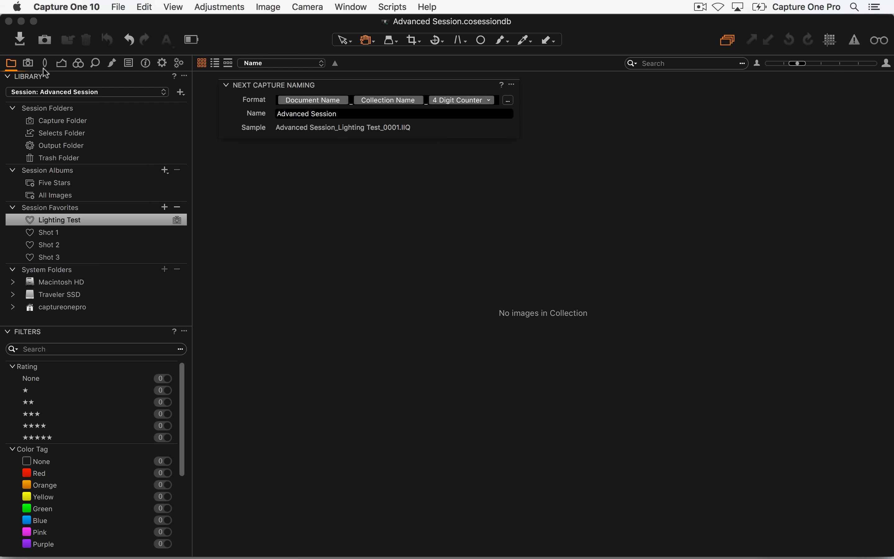
pyautogui.click(32, 63)
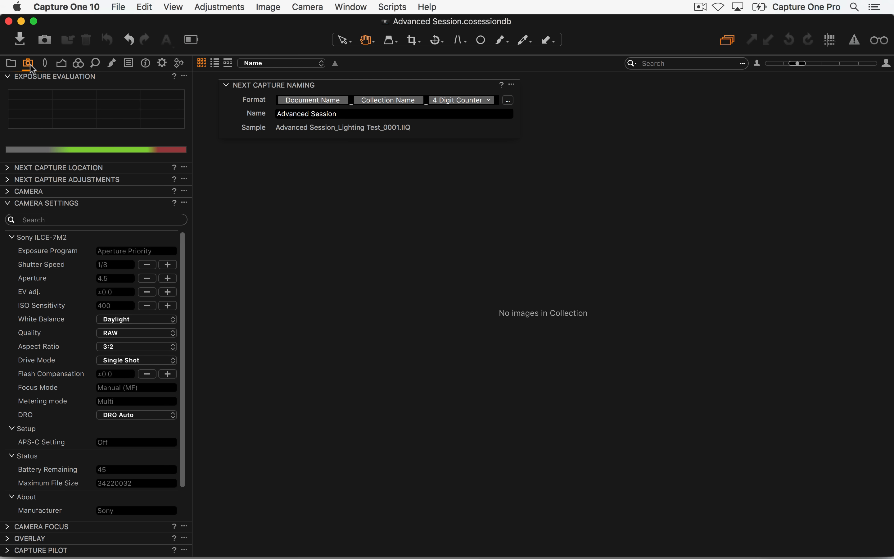
# Step: Capture a test shot with the Camera tool and set its white balance by sampling the plain background beside the yellow pouch
pyautogui.click(8, 203)
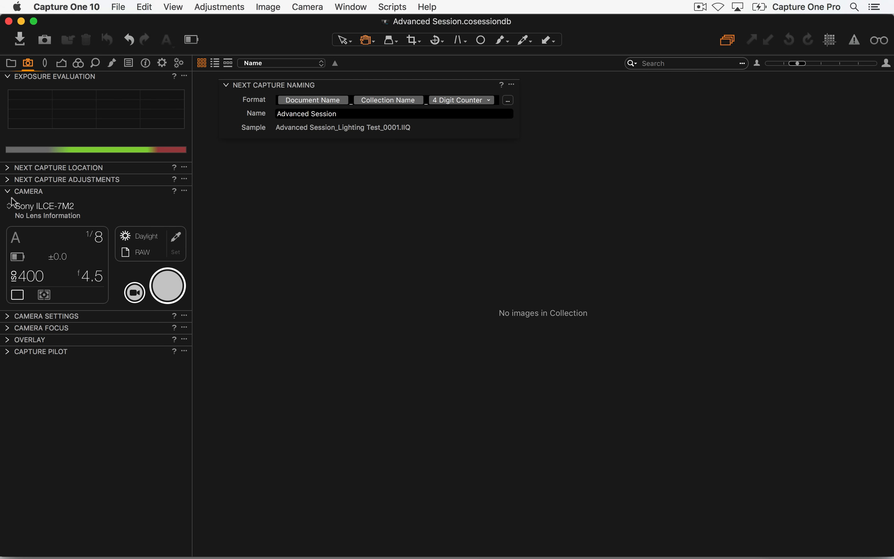
pyautogui.click(167, 285)
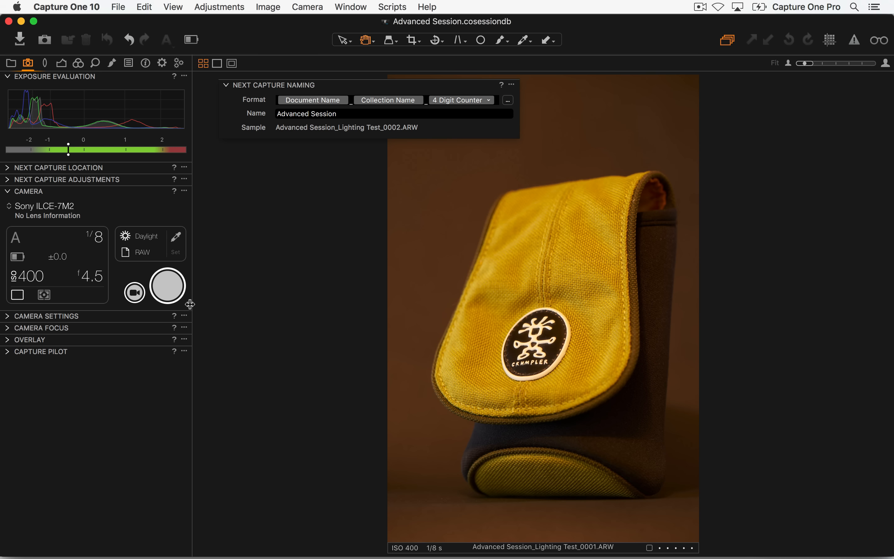
pyautogui.click(175, 238)
pyautogui.click(441, 233)
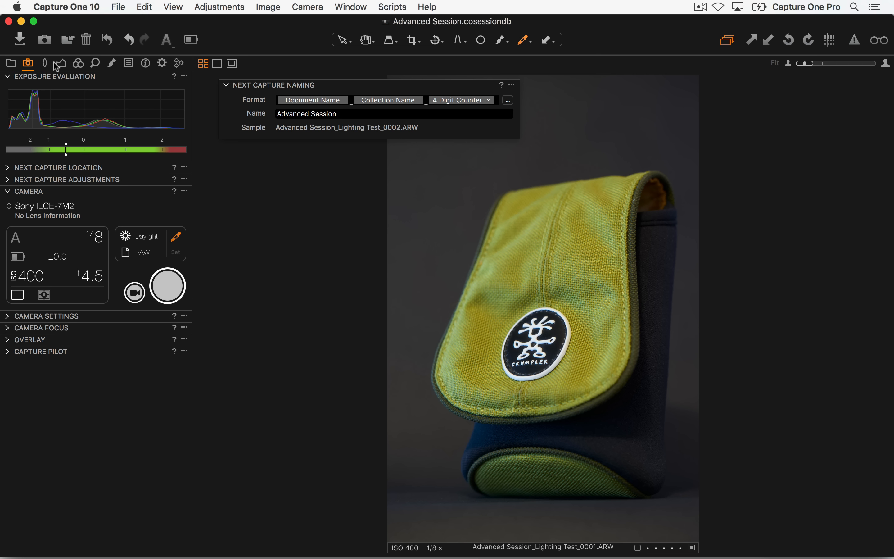
# Step: Move the floating Next Capture Naming tool off the image and crop the shot around the pouch to about 12.22 × 17.18 in
pyautogui.moveTo(296, 86); pyautogui.dragTo(893, 151)
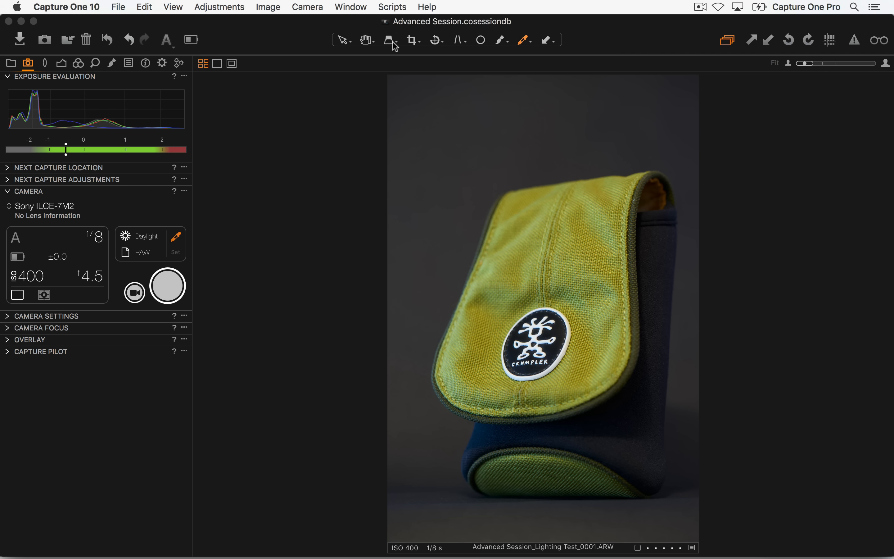
pyautogui.click(413, 40)
pyautogui.moveTo(406, 112); pyautogui.dragTo(694, 516)
pyautogui.moveTo(617, 426)
pyautogui.mouseDown()
pyautogui.moveTo(626, 441)
pyautogui.moveTo(621, 435)
pyautogui.mouseUp()
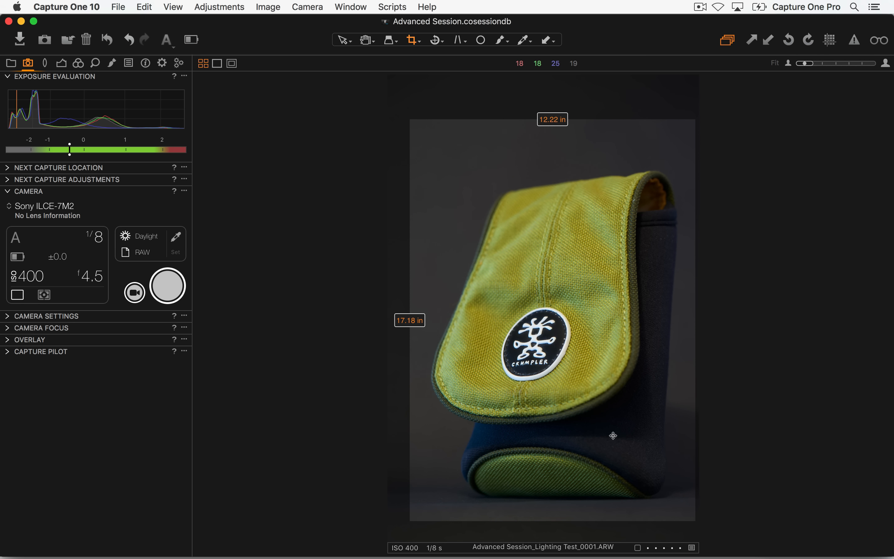
pyautogui.press('v')
# Step: Display the exposure tools and raise the cropped shot's Contrast to 17
pyautogui.click(61, 63)
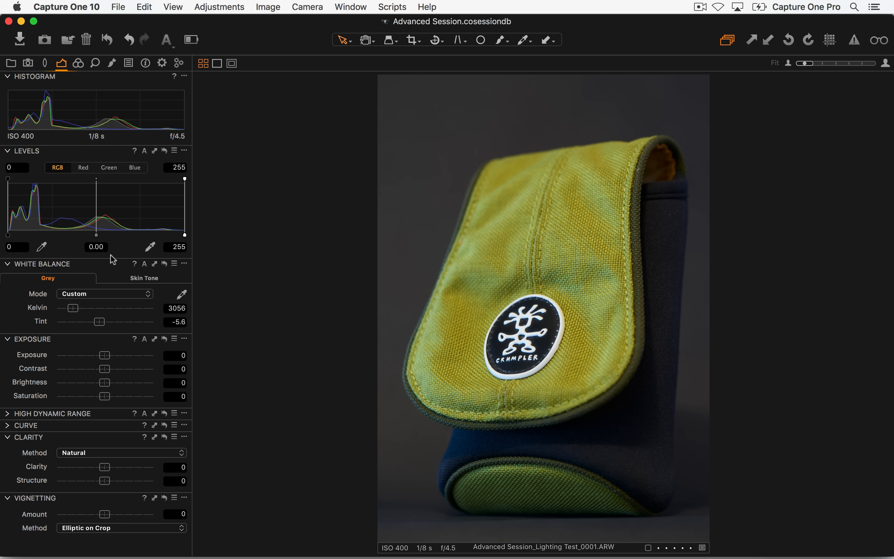
pyautogui.moveTo(105, 369); pyautogui.dragTo(120, 368)
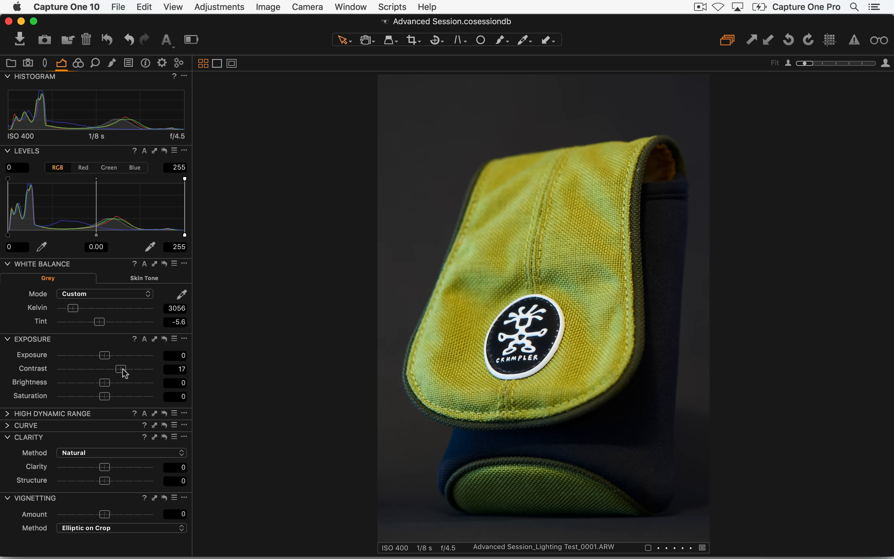
# Step: Set the photo's Clarity to 20 and its Vignetting amount to -1.50
pyautogui.moveTo(105, 467); pyautogui.dragTo(115, 469)
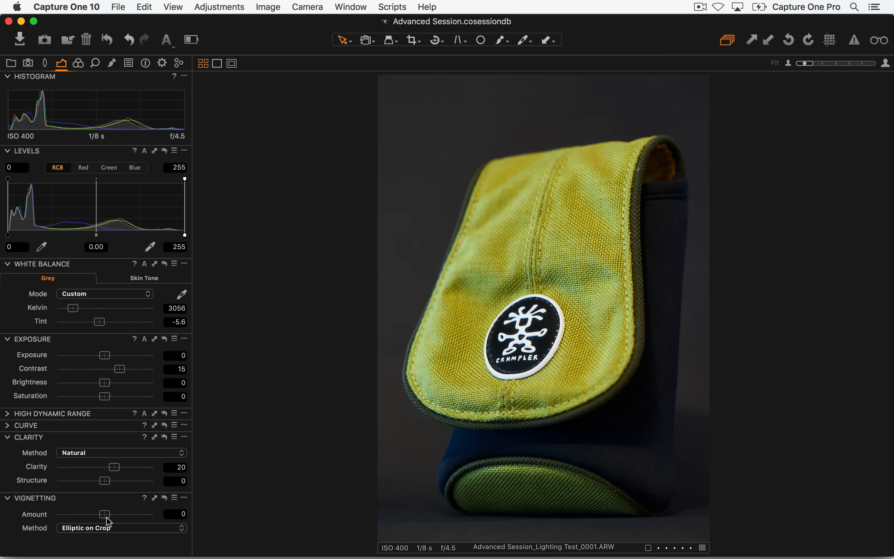
pyautogui.moveTo(105, 514); pyautogui.dragTo(85, 520)
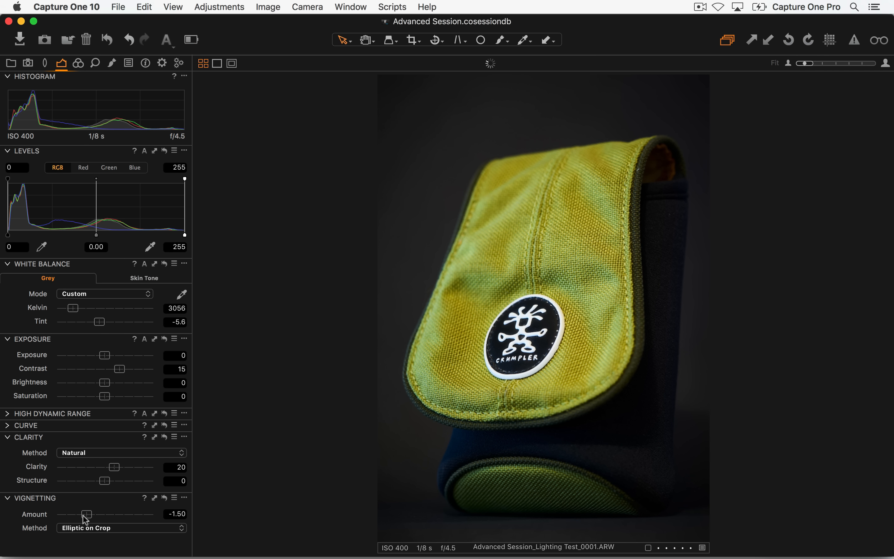
# Step: Capture more frames into Lighting Test and reverse the browser's name sort order so the newest frame comes first
pyautogui.click(28, 64)
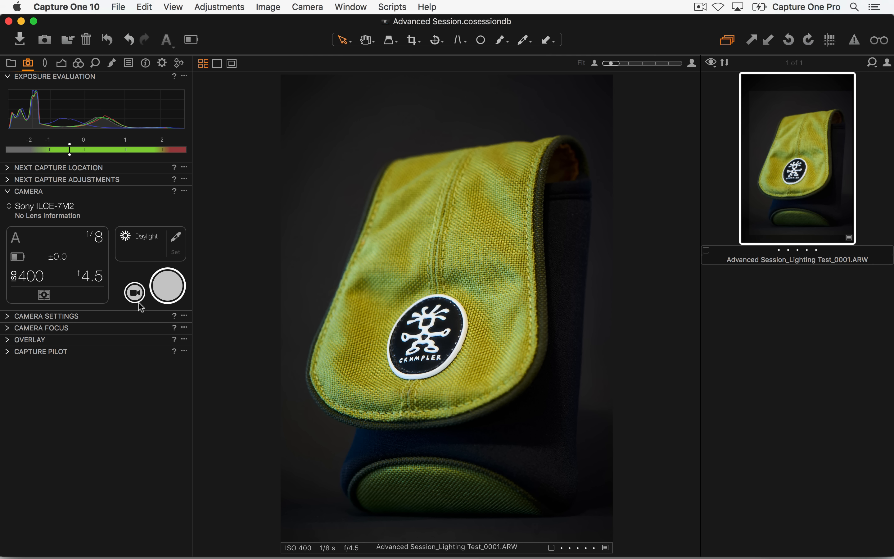
pyautogui.click(725, 64)
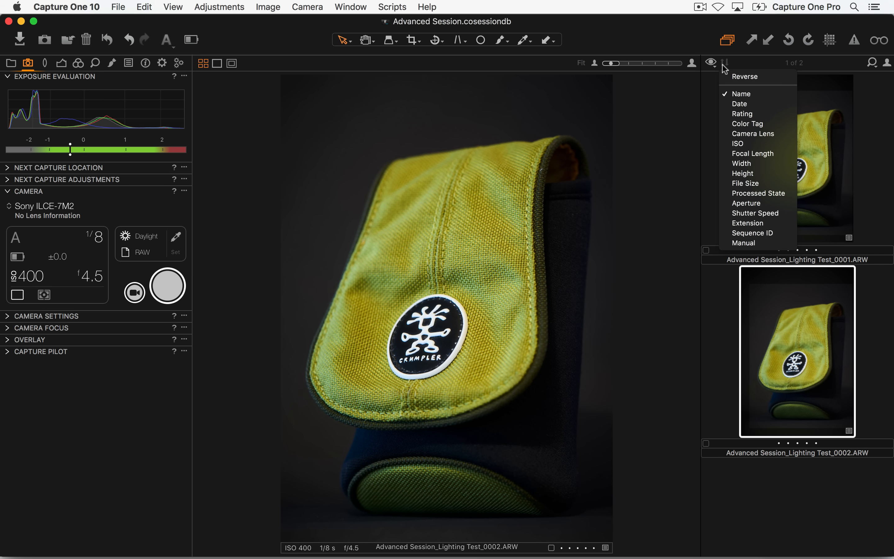
pyautogui.click(737, 77)
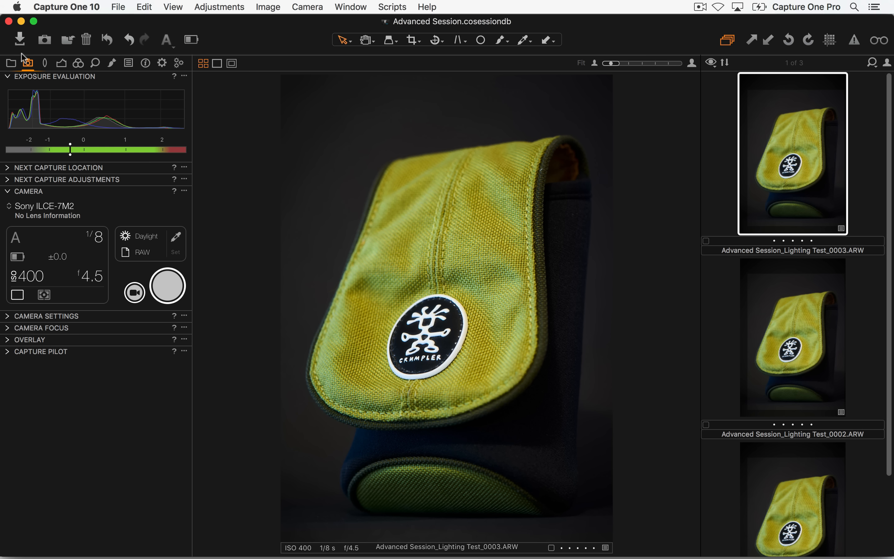
# Step: Make the Shot 1 session favorite the capture folder
pyautogui.click(12, 63)
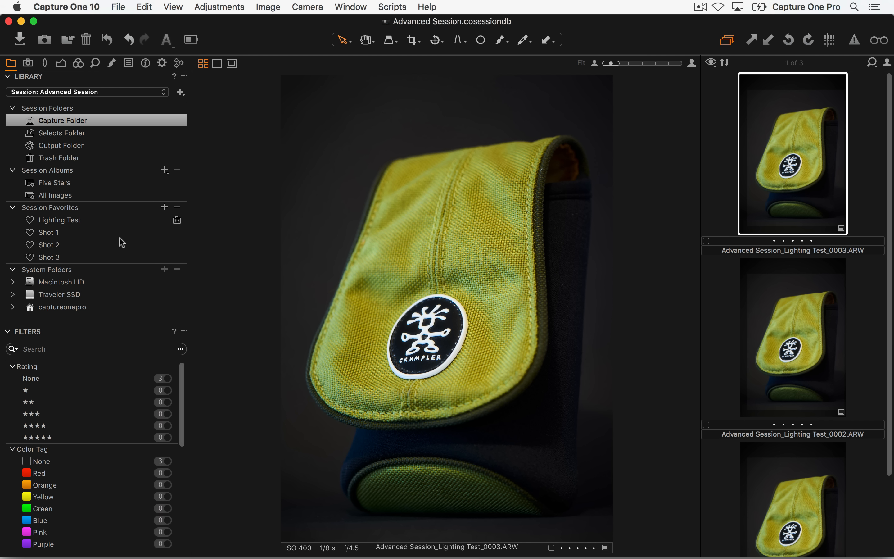
pyautogui.click(66, 231)
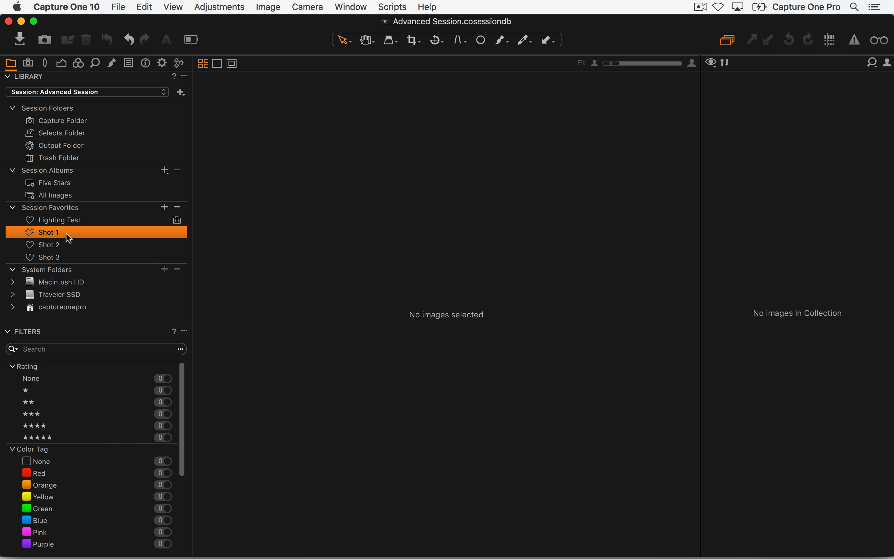
pyautogui.rightClick(68, 234)
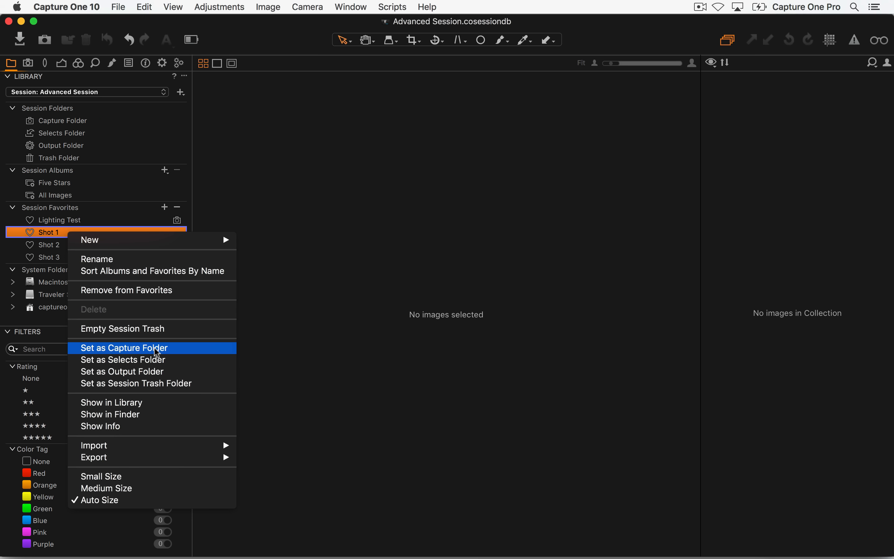
pyautogui.click(246, 195)
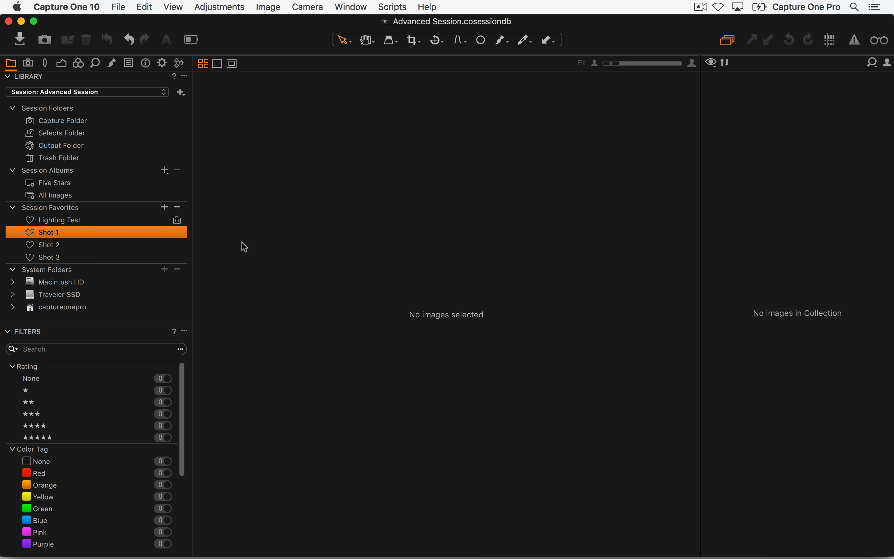
pyautogui.press('alt+super+k')
# Step: Float the Next Capture Naming tool over the viewer and view its capture counter options
pyautogui.moveTo(893, 255); pyautogui.dragTo(317, 80)
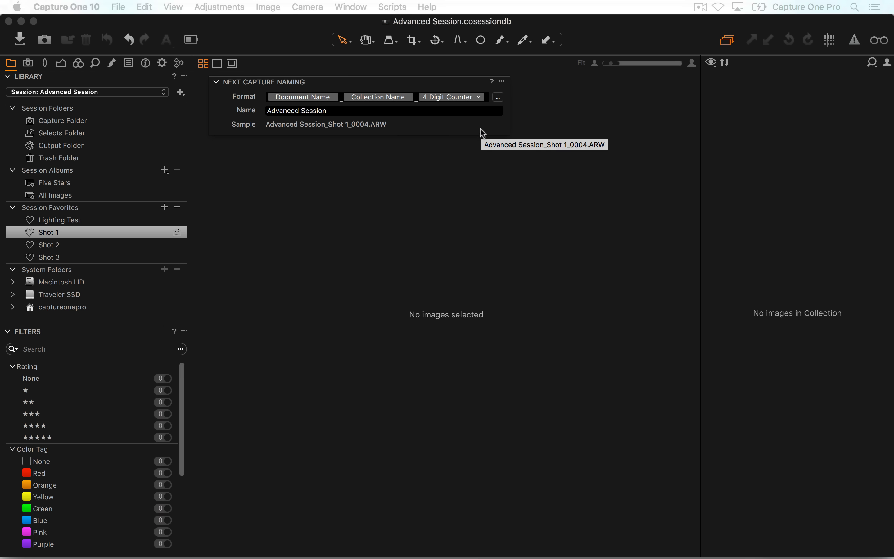
pyautogui.click(502, 81)
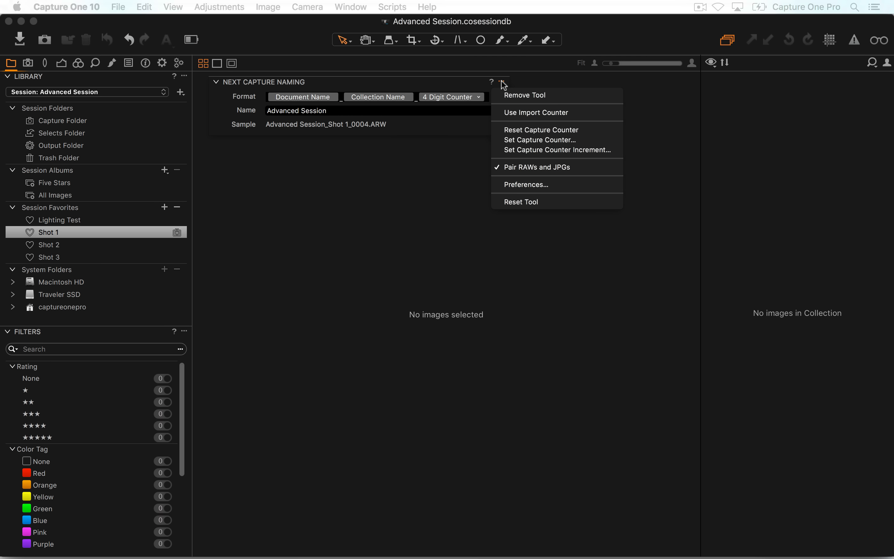
pyautogui.click(508, 130)
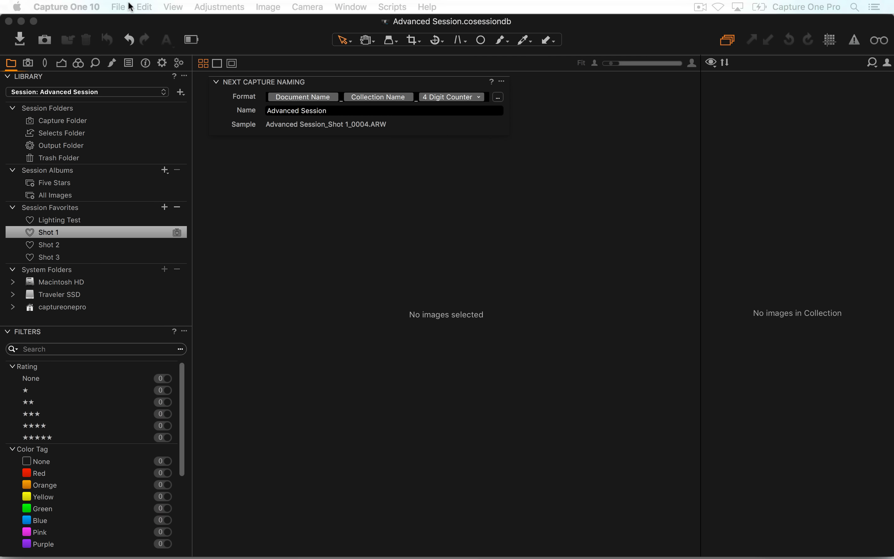
# Step: Look up the Reset Capture Counter command and its shortcut among the Counters commands
pyautogui.click(119, 6)
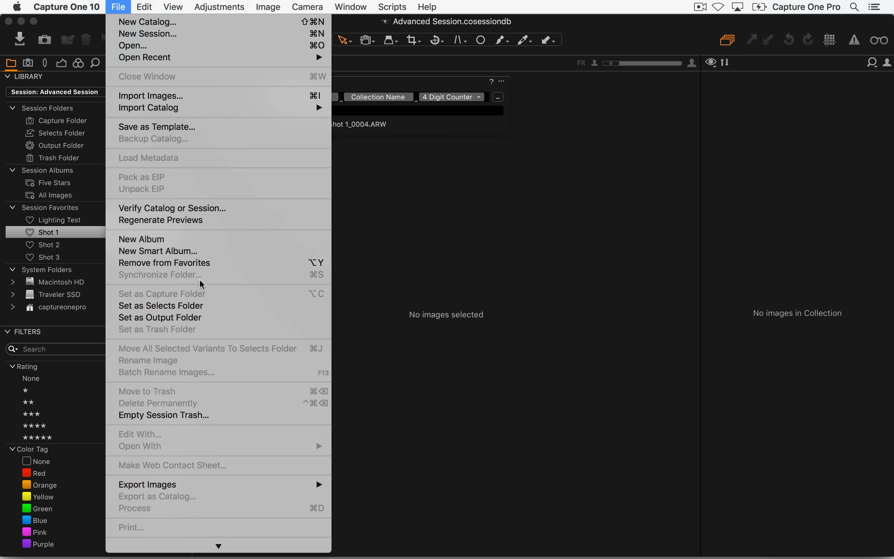
pyautogui.moveTo(145, 7)
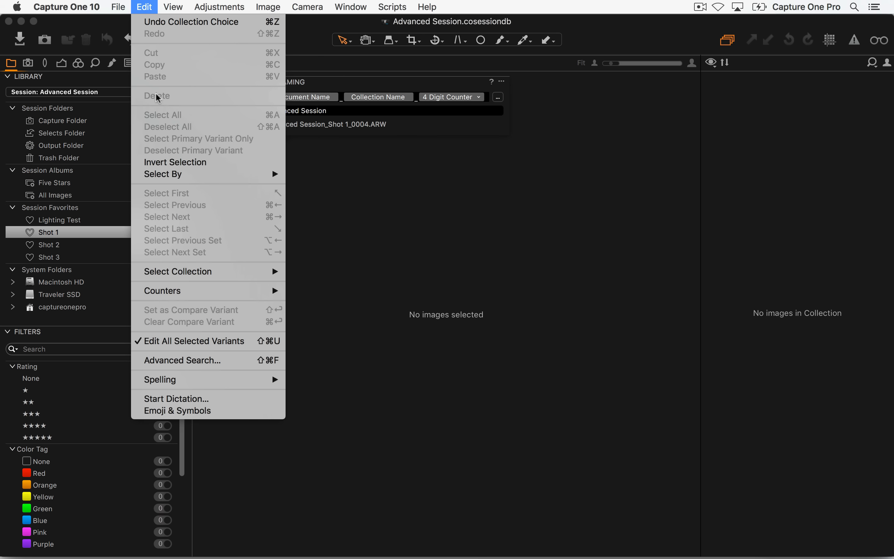
pyautogui.moveTo(186, 292)
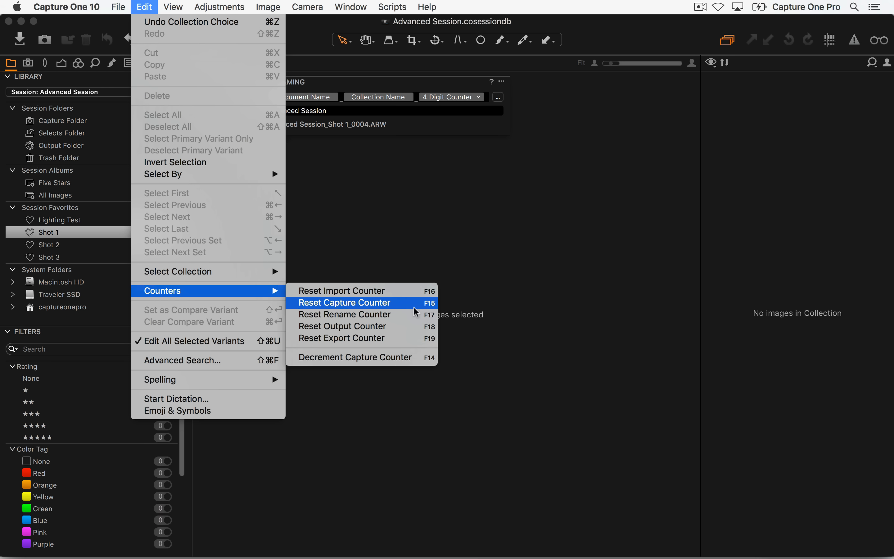
pyautogui.click(450, 127)
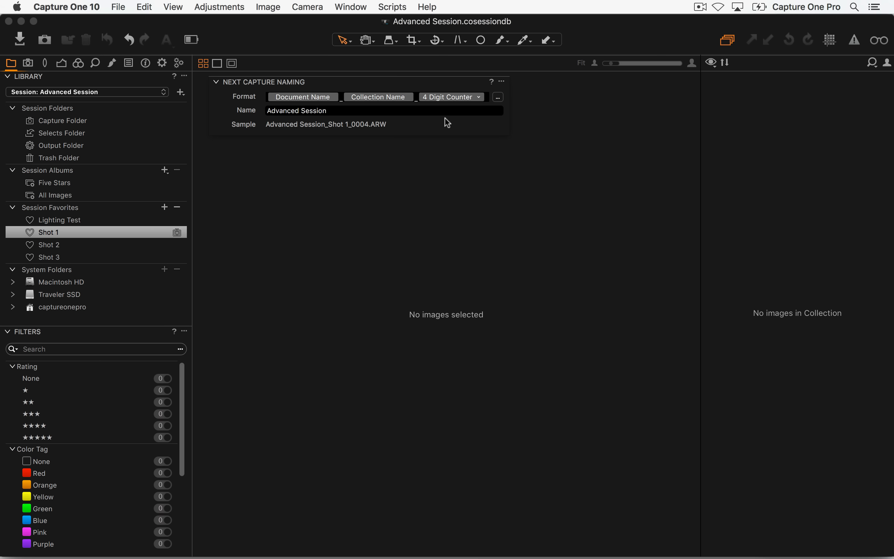
# Step: Check the function key settings in the System Preferences Keyboard pane, close it and return to Capture One
pyautogui.press('F2')
pyautogui.moveTo(501, 540)
pyautogui.click(375, 533)
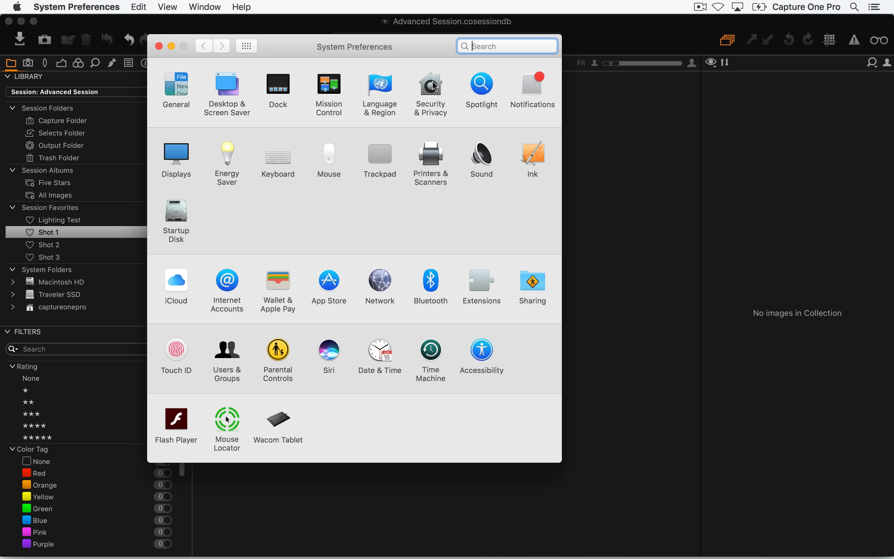
pyautogui.click(281, 167)
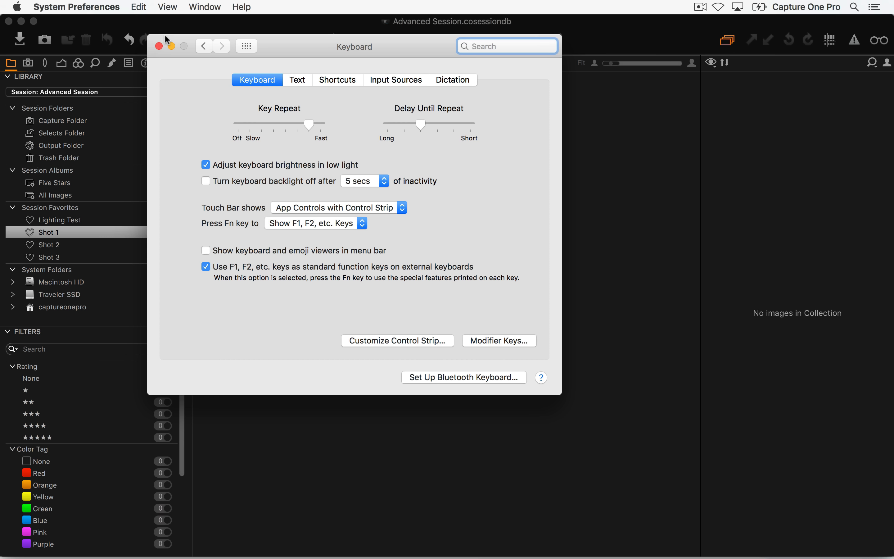
pyautogui.click(159, 46)
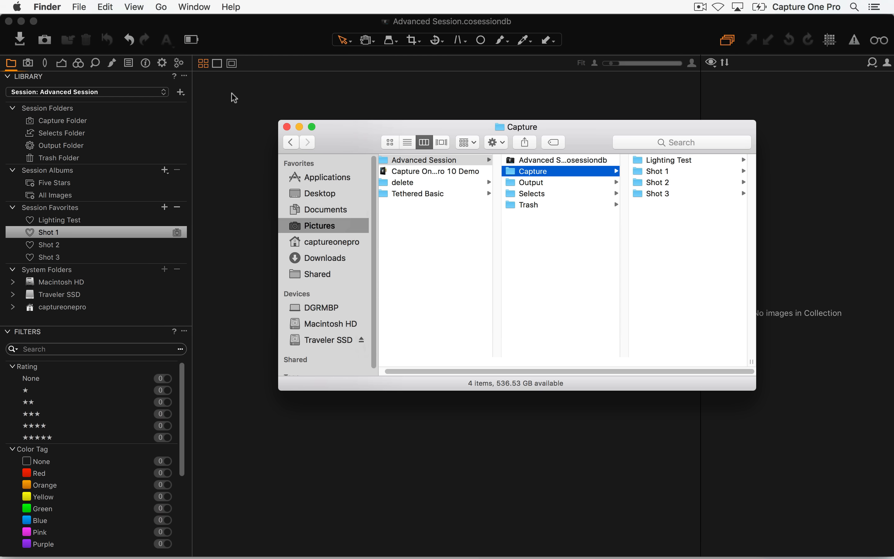
pyautogui.click(218, 81)
# Step: Assign F12 as the keyboard shortcut for Reset Capture Counter in the DGRs Shortcuts set
pyautogui.click(79, 5)
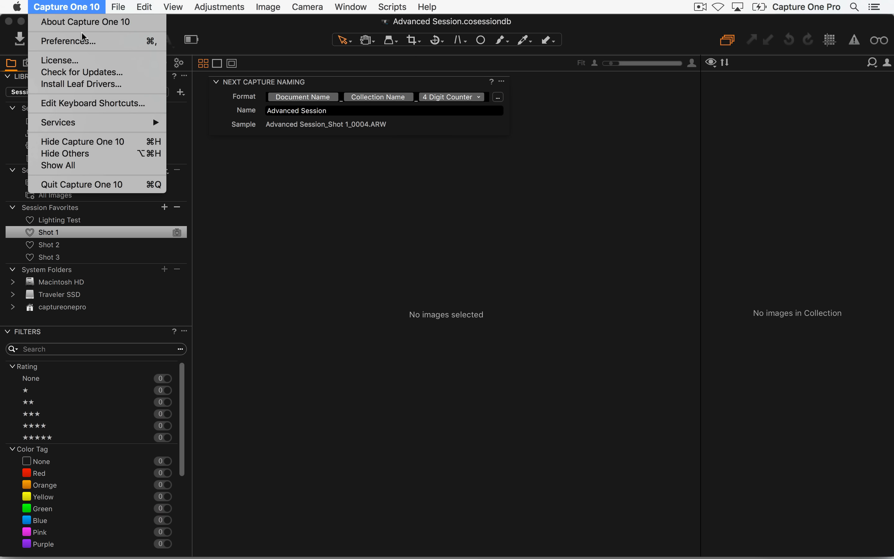
pyautogui.click(108, 105)
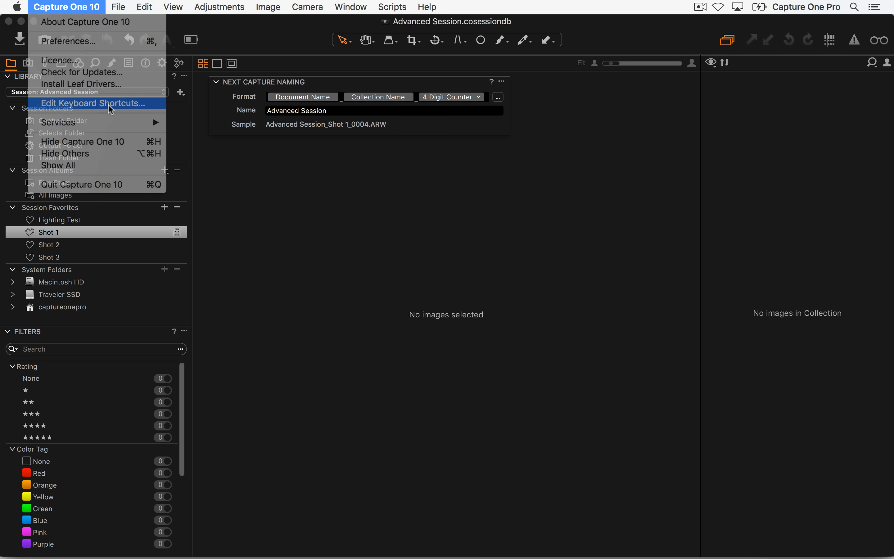
pyautogui.scroll(10, 97, 116)
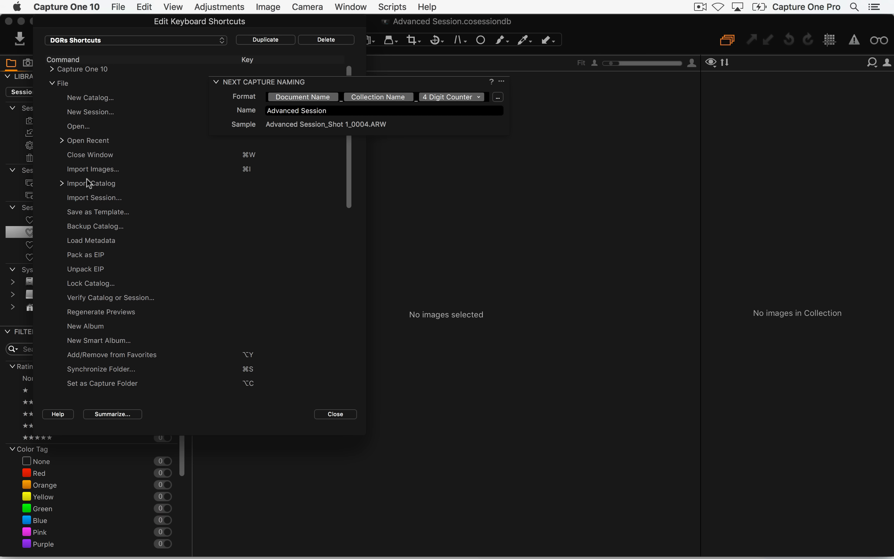
pyautogui.click(52, 83)
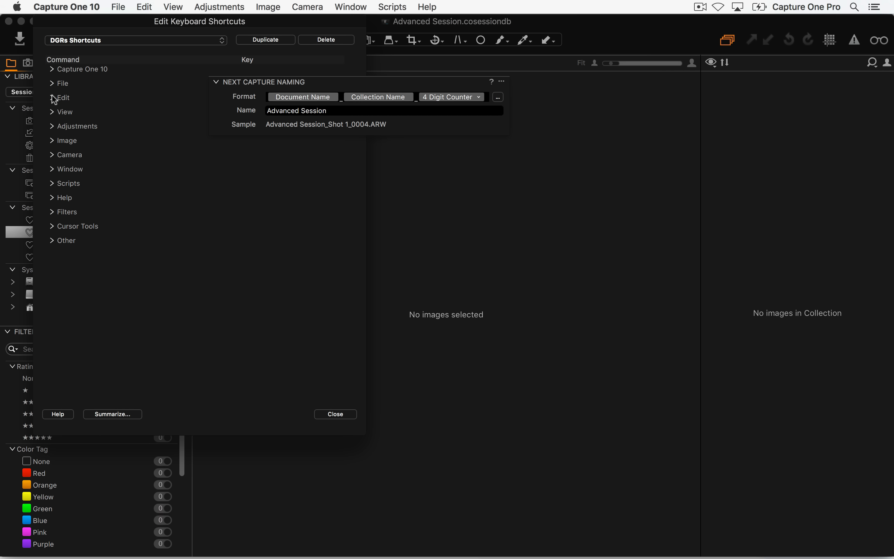
pyautogui.click(52, 98)
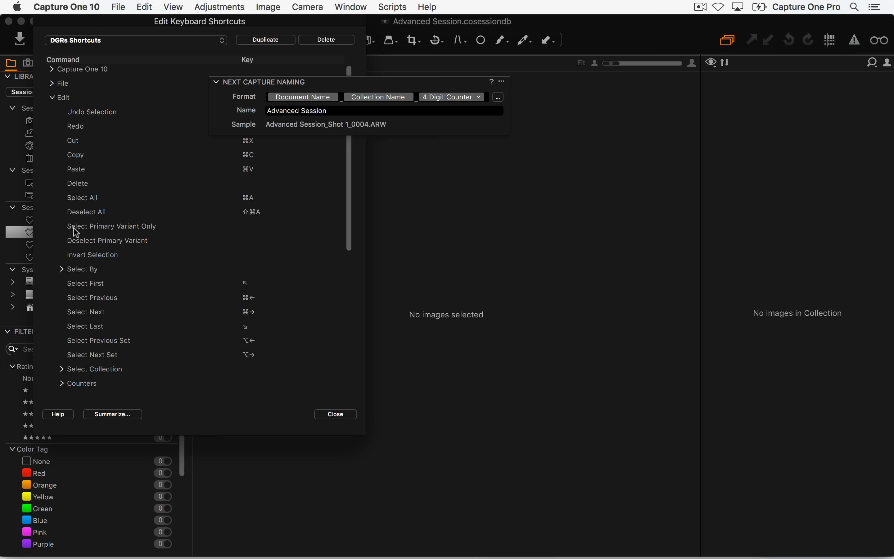
pyautogui.scroll(-5, 74, 222)
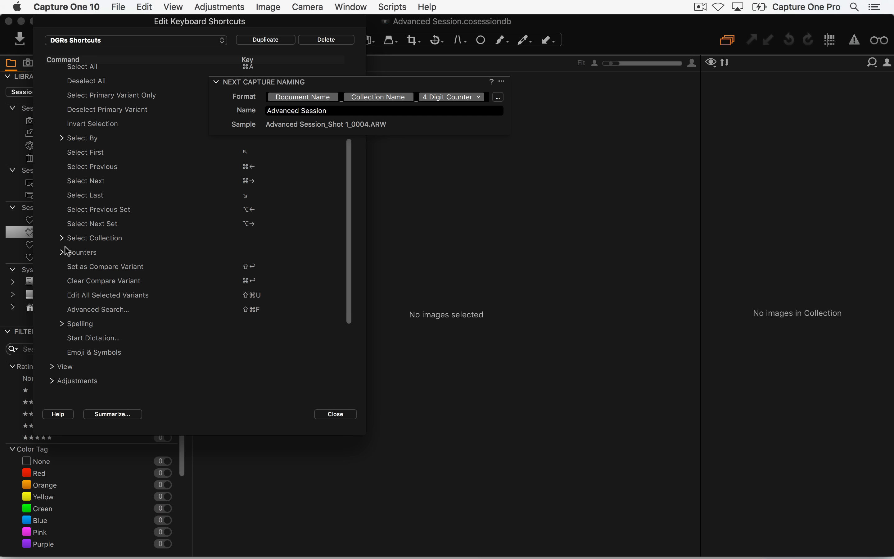
pyautogui.click(62, 252)
pyautogui.scroll(-3, 123, 229)
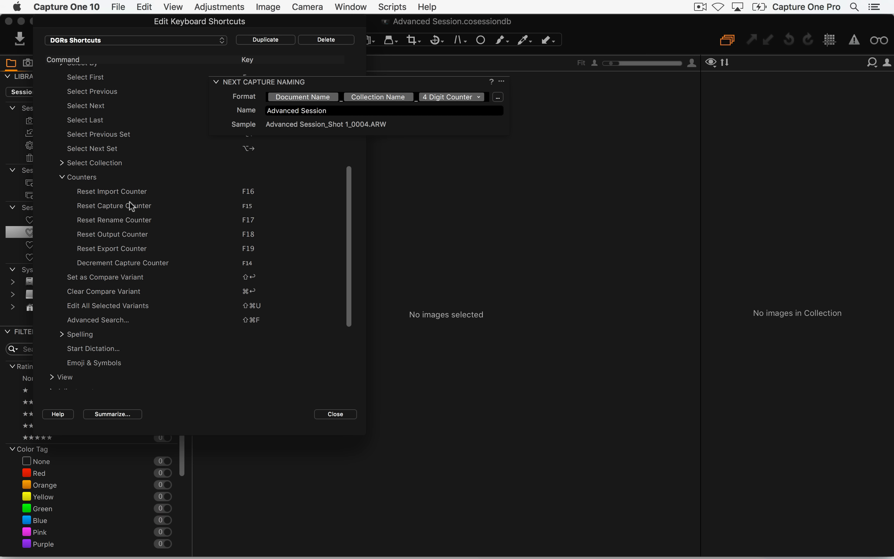
pyautogui.click(253, 208)
pyautogui.click(336, 207)
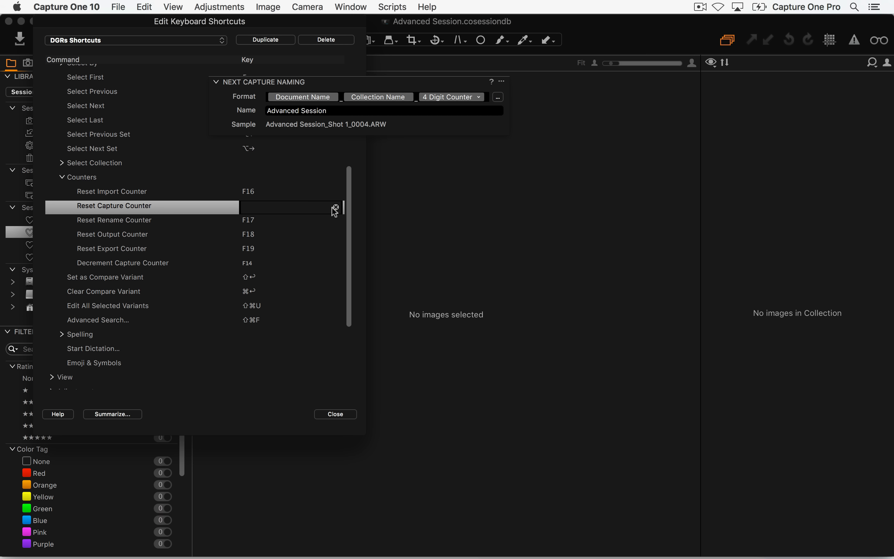
pyautogui.press('F12')
pyautogui.click(336, 418)
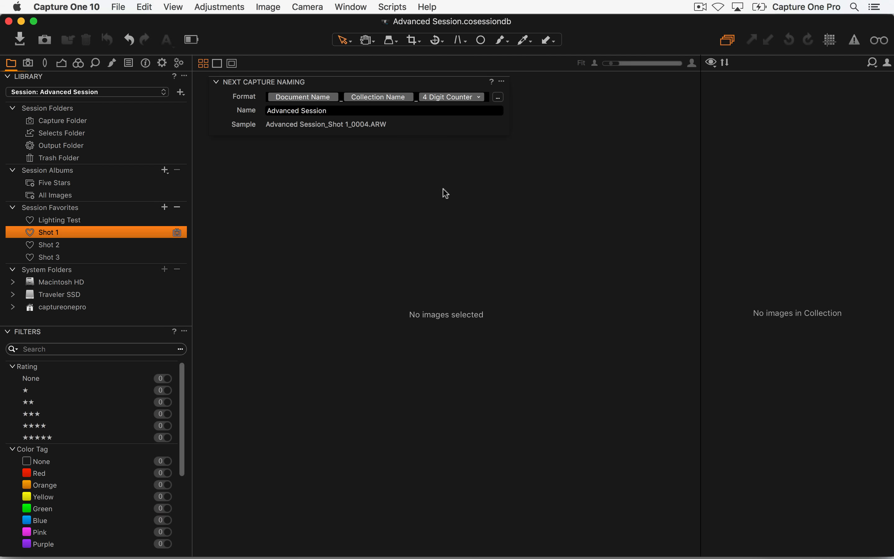
# Step: Reset the capture counter and capture three frames into the Shot 1 folder
pyautogui.press('F12')
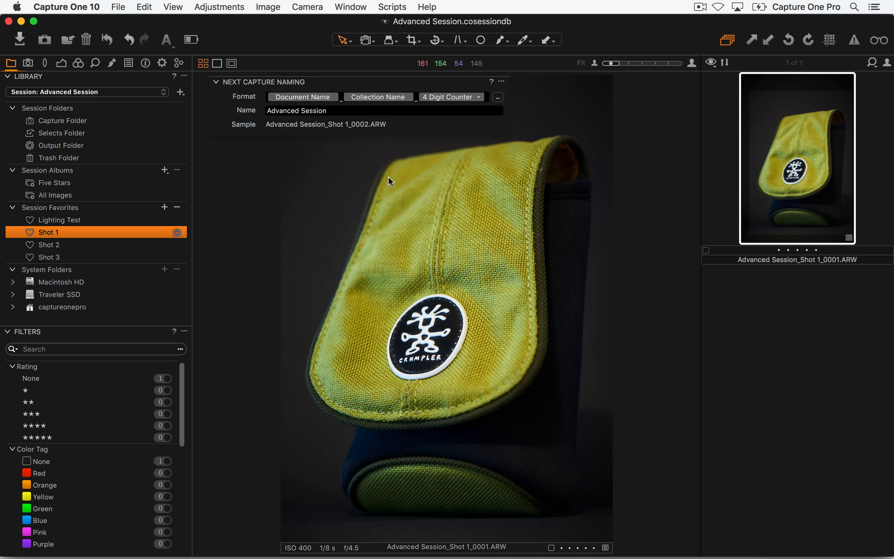
pyautogui.click(799, 183)
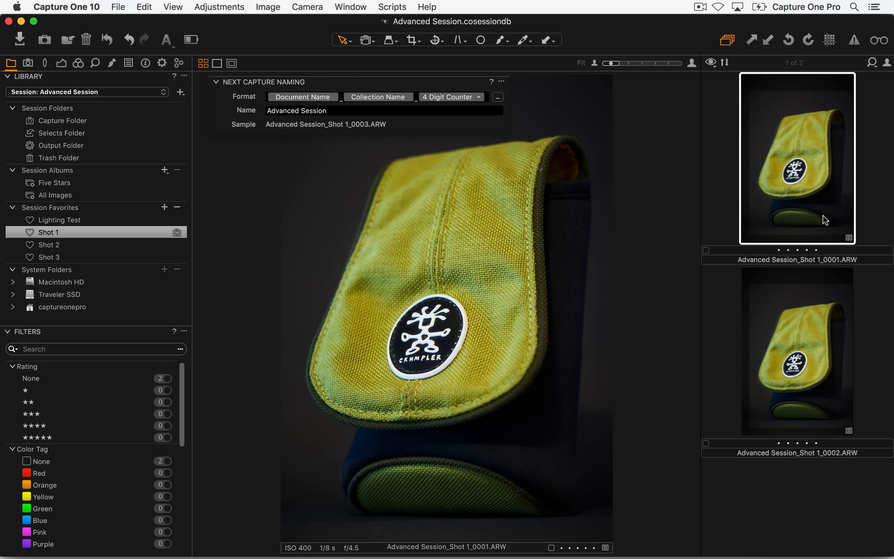
pyautogui.click(809, 397)
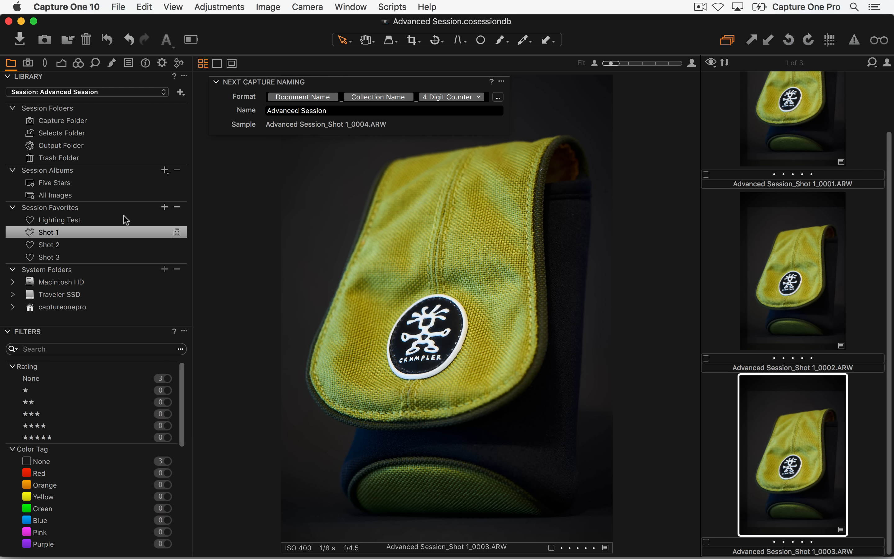
# Step: Make Shot 2 and Shot 3 the capture folder in turn, restarting the counter and capturing frames into each
pyautogui.click(58, 246)
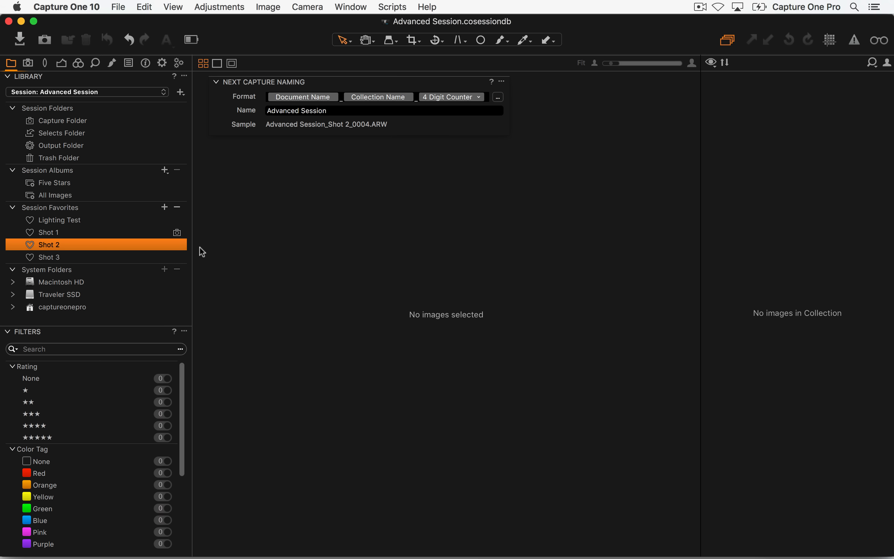
pyautogui.click(178, 247)
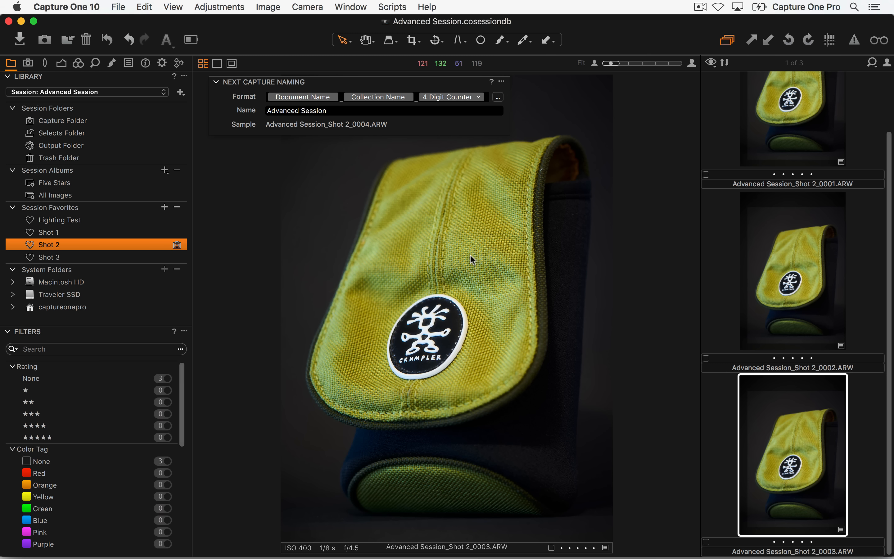
pyautogui.click(57, 258)
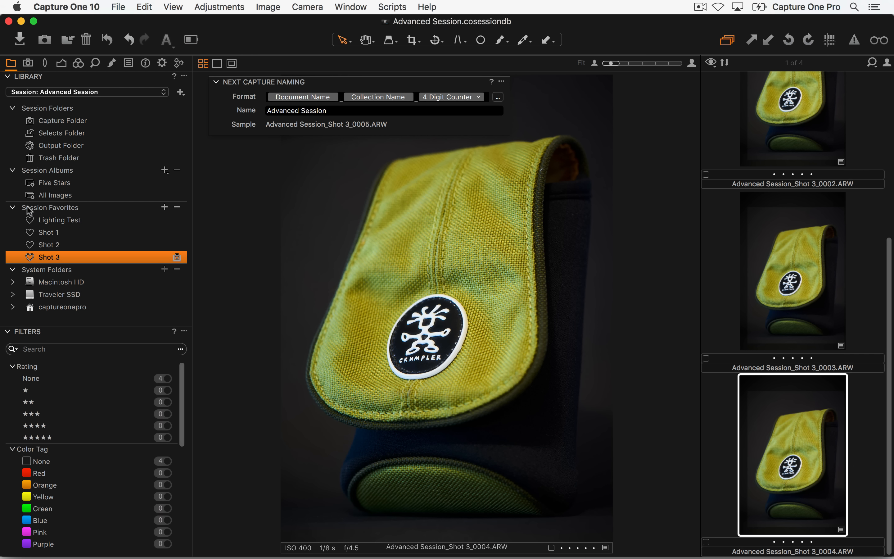
# Step: Check the shortcuts assigned to the Previous Collection and Next Collection commands
pyautogui.click(144, 6)
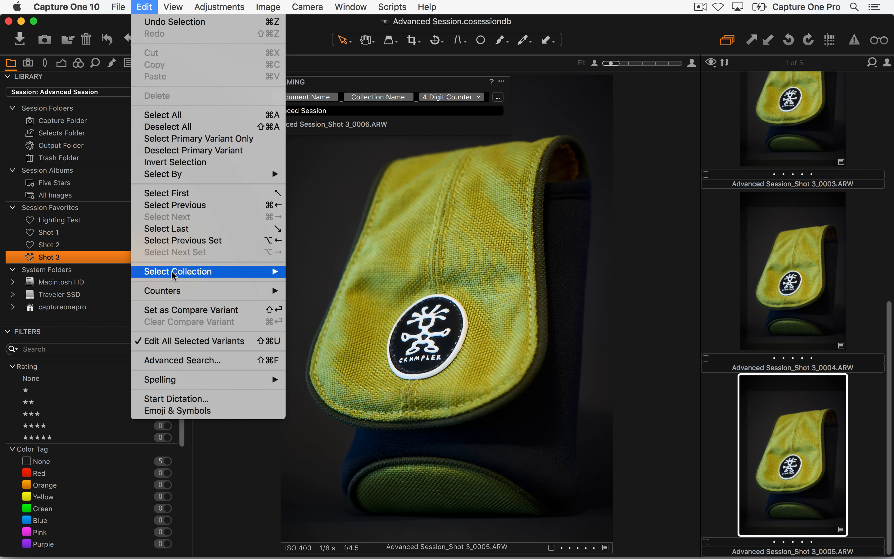
pyautogui.moveTo(186, 274)
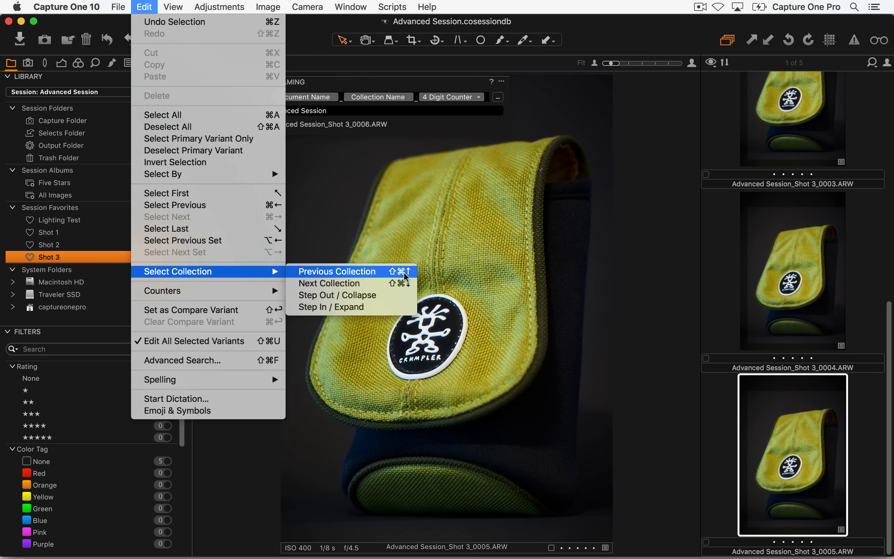
pyautogui.click(367, 196)
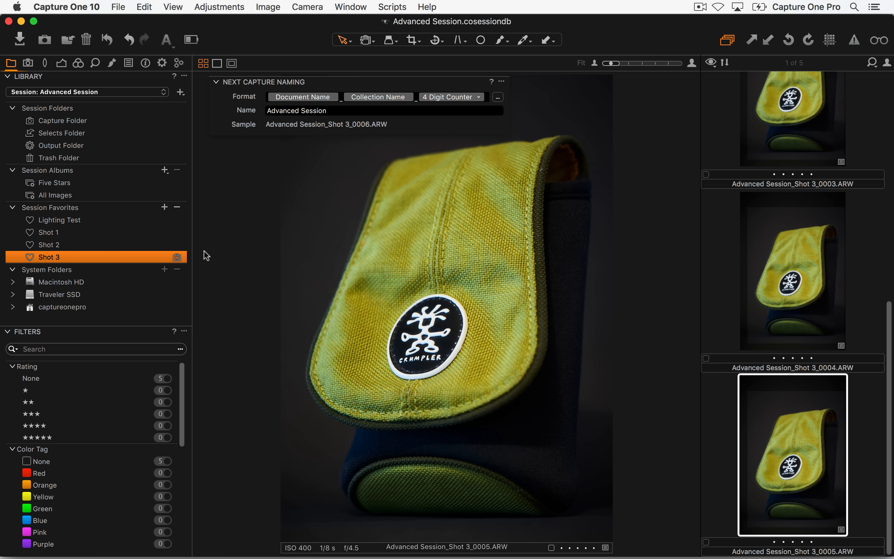
# Step: Step up through the session favorites from Shot 3 and back down to Shot 3 with the collection shortcuts
pyautogui.press('super+alt+Up')
pyautogui.press('super+alt+Up')
pyautogui.press('super+alt+Up')
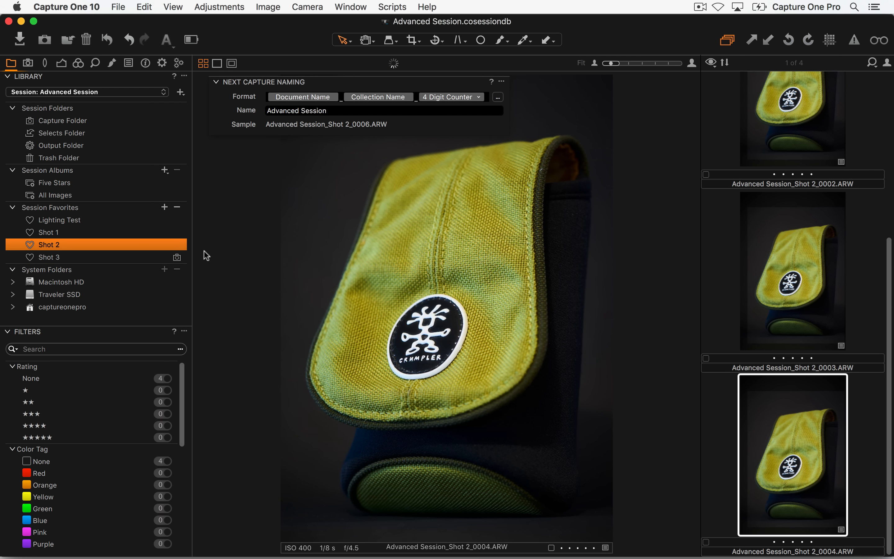
pyautogui.press('super+alt+Down')
pyautogui.press('super+alt+Down')
pyautogui.press('super+alt+Down')
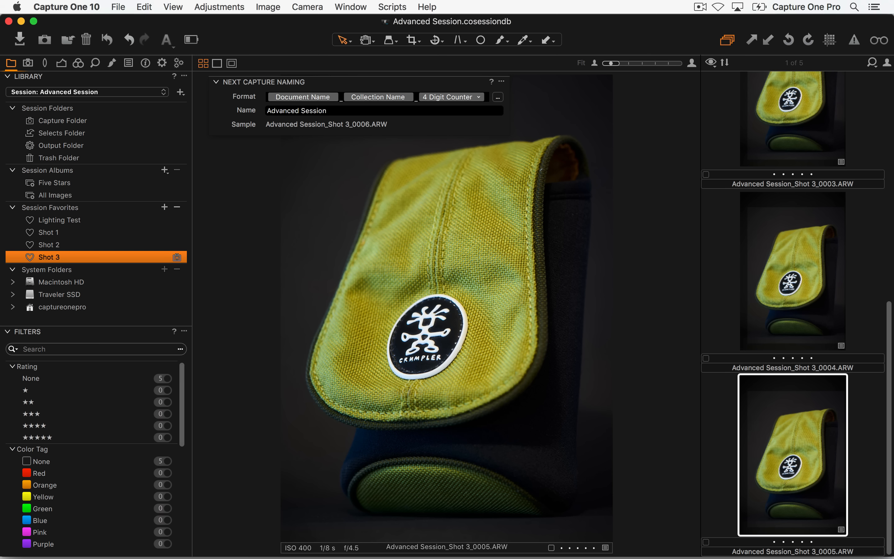
# Step: Close the floating Next Capture Naming tool over the viewer
pyautogui.click(276, 6)
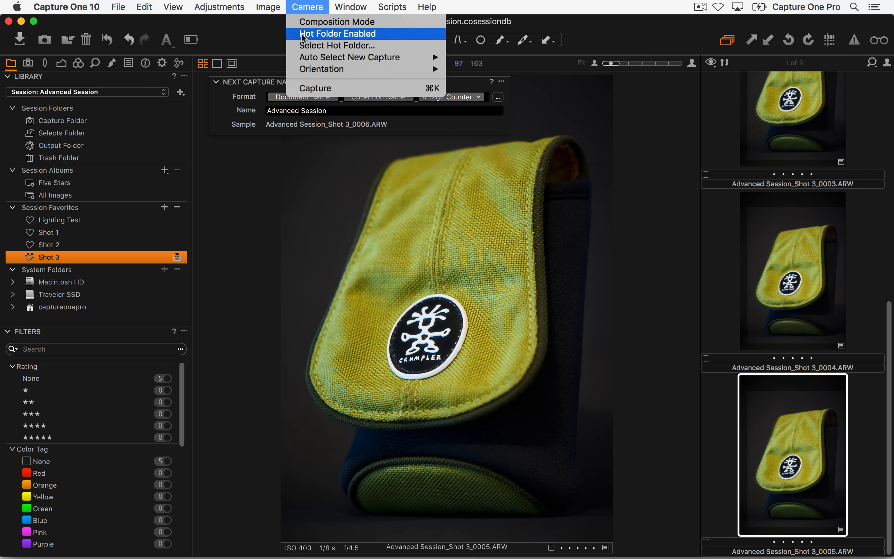
pyautogui.click(300, 3)
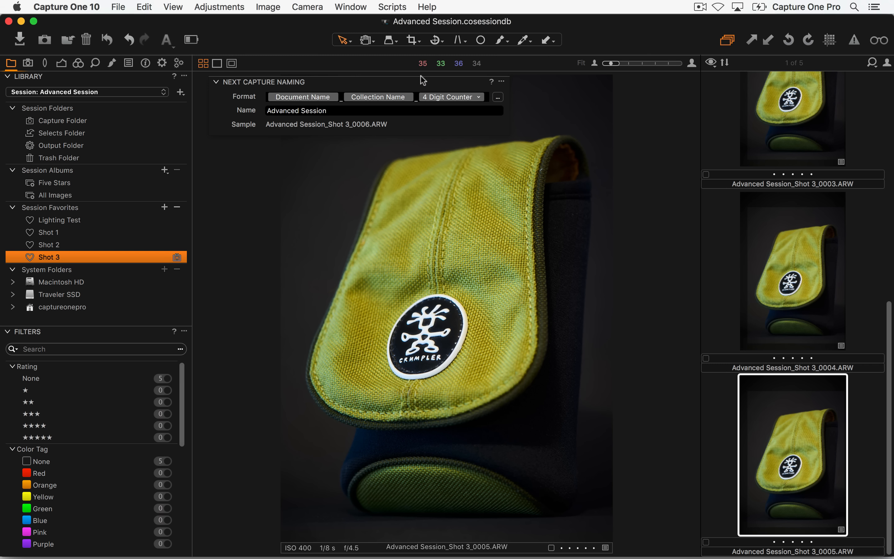
pyautogui.moveTo(421, 75); pyautogui.dragTo(455, 89)
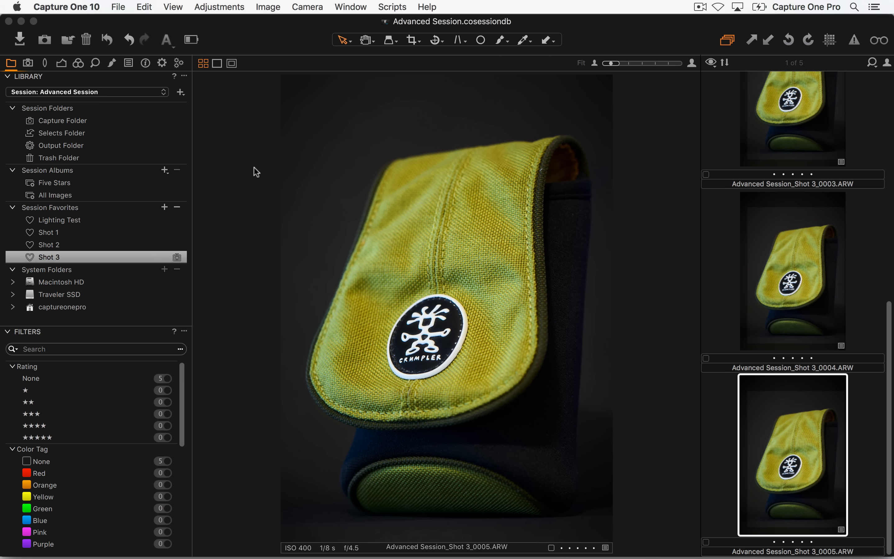
pyautogui.click(263, 247)
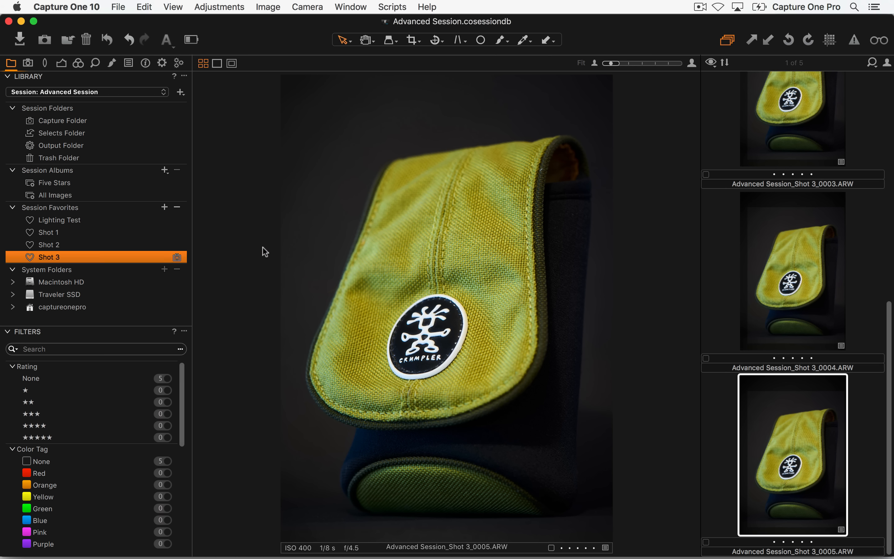
# Step: Hide the viewer, show the Lighting Test folder in the full-size browser and enlarge the thumbnails
pyautogui.press('super+alt+v')
pyautogui.click(70, 221)
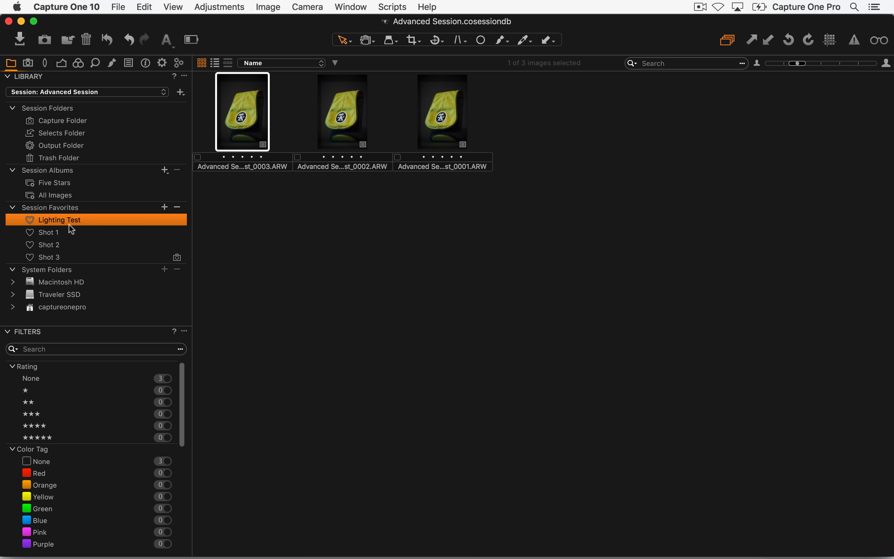
pyautogui.click(824, 64)
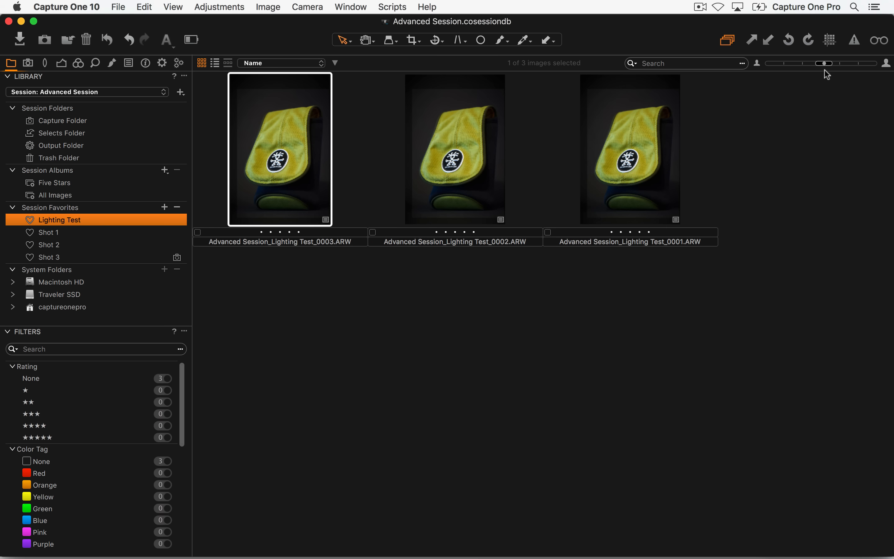
# Step: Look through the captures in the Shot 1, Shot 2 and Shot 3 favorites
pyautogui.click(66, 234)
pyautogui.click(89, 244)
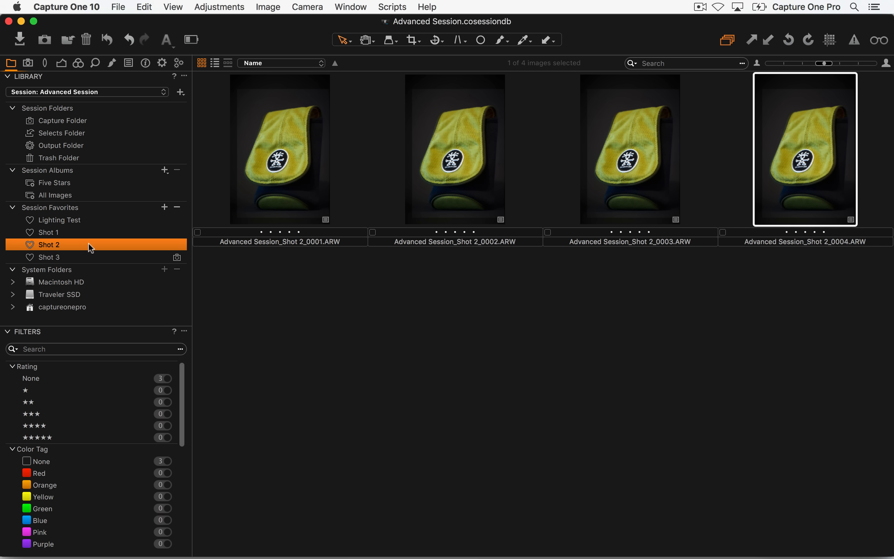
pyautogui.click(83, 258)
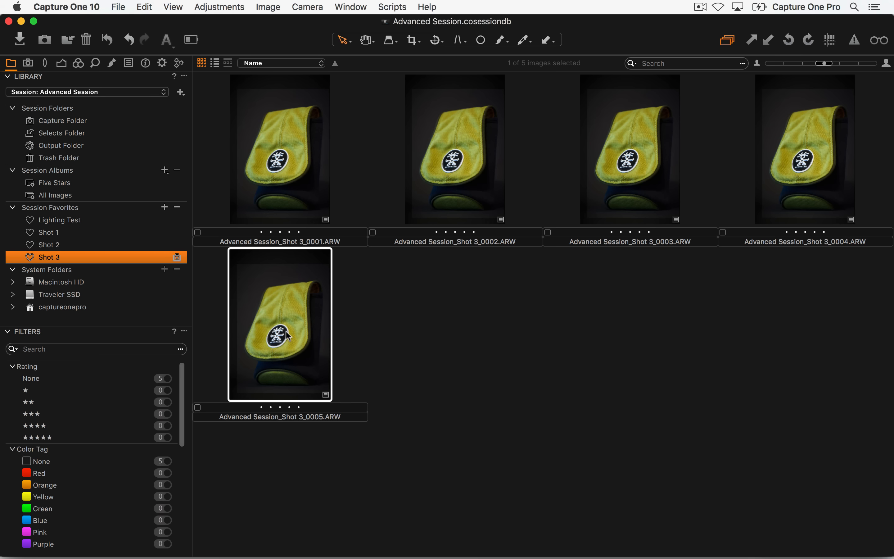
pyautogui.moveTo(288, 335); pyautogui.dragTo(305, 322)
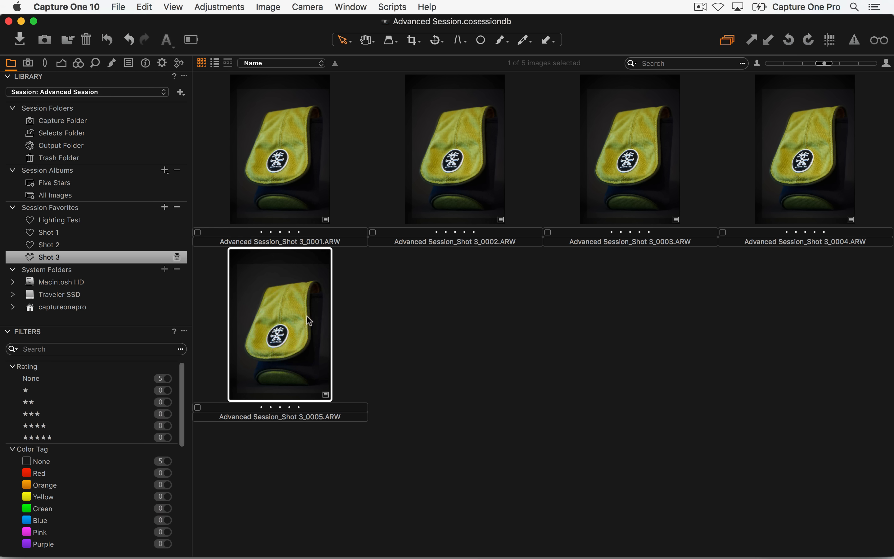
# Step: Switch to Finder, inspect the session's Selects and Capture folders, and return to Capture One
pyautogui.press('super+Tab')
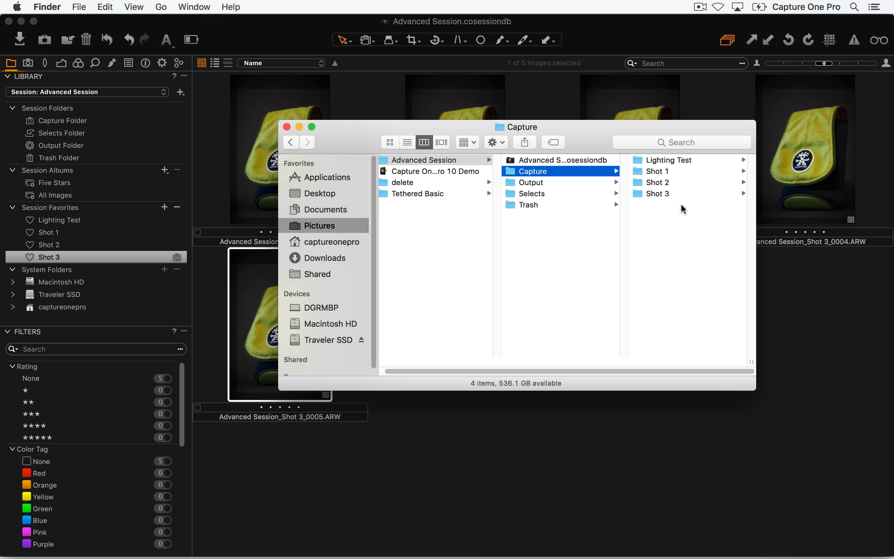
pyautogui.click(553, 193)
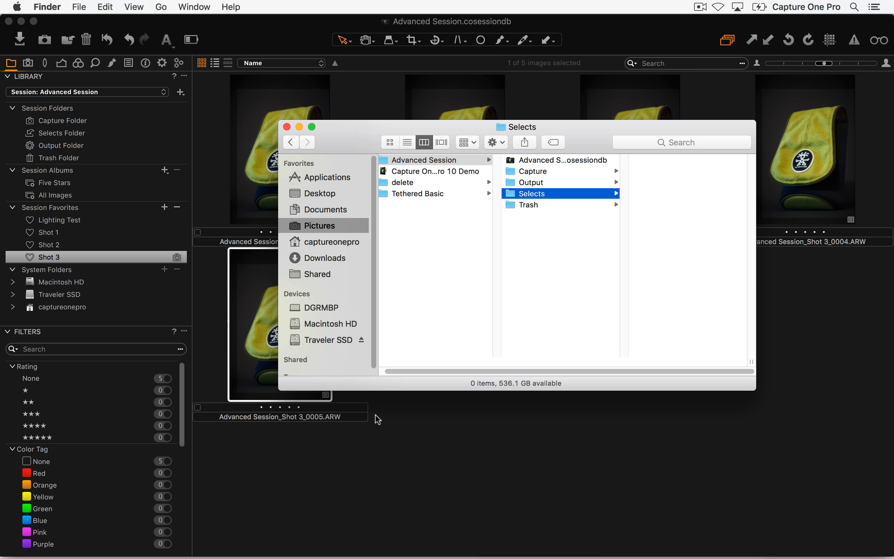
pyautogui.click(558, 170)
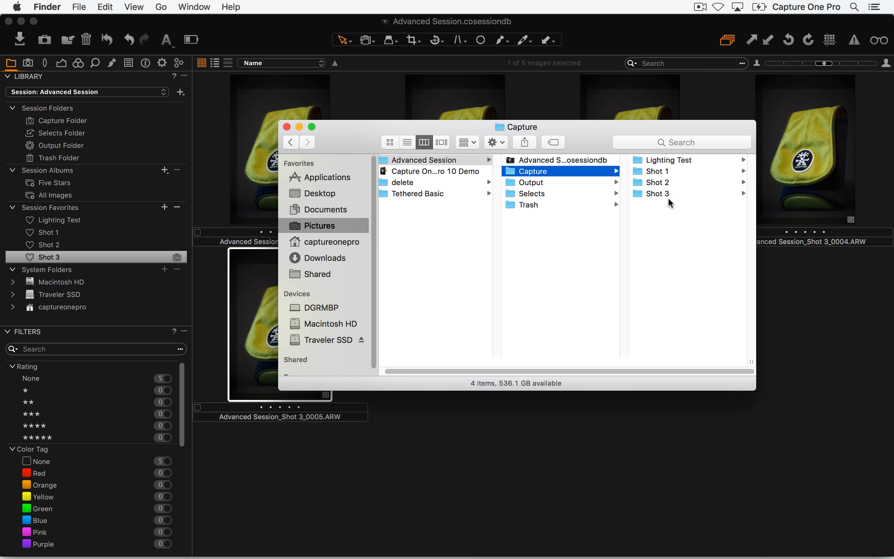
pyautogui.click(484, 493)
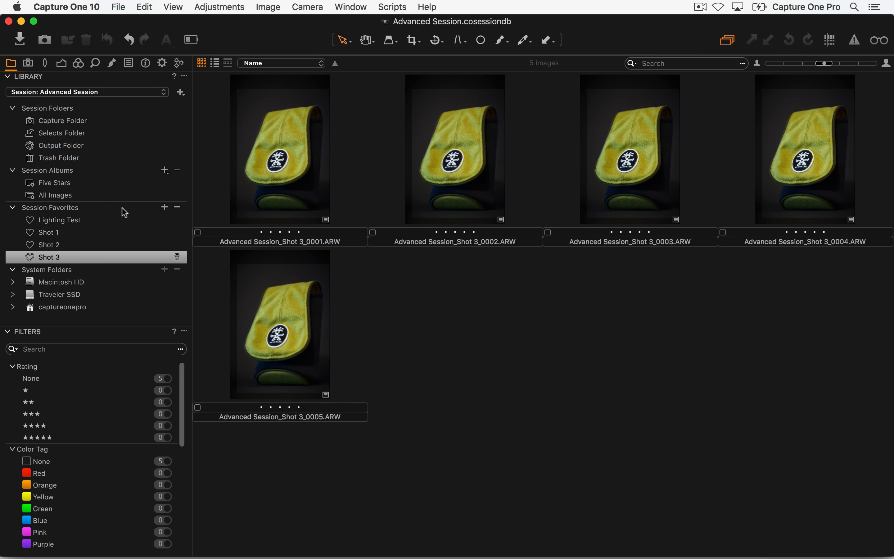
# Step: Open the All Images album and review the captures from all the shot folders together
pyautogui.click(68, 195)
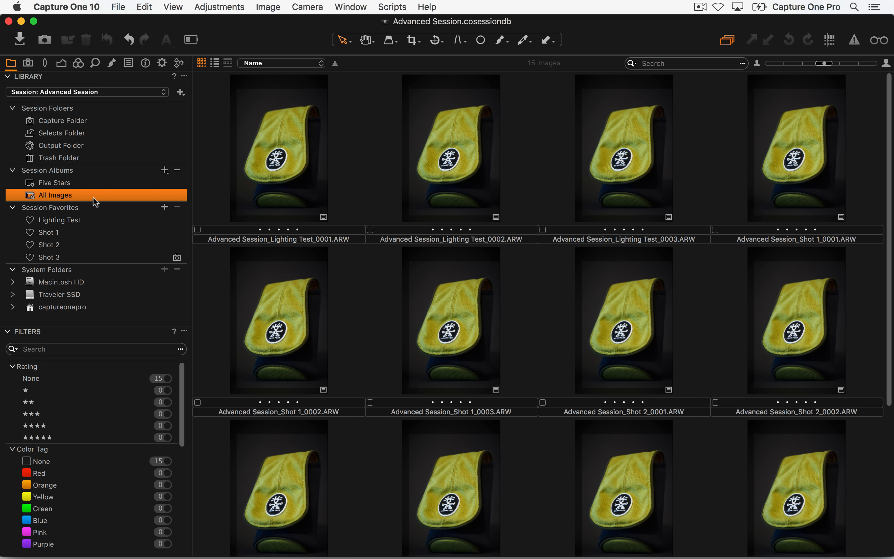
pyautogui.scroll(-5, 325, 259)
pyautogui.scroll(5, 336, 208)
pyautogui.scroll(-5, 354, 247)
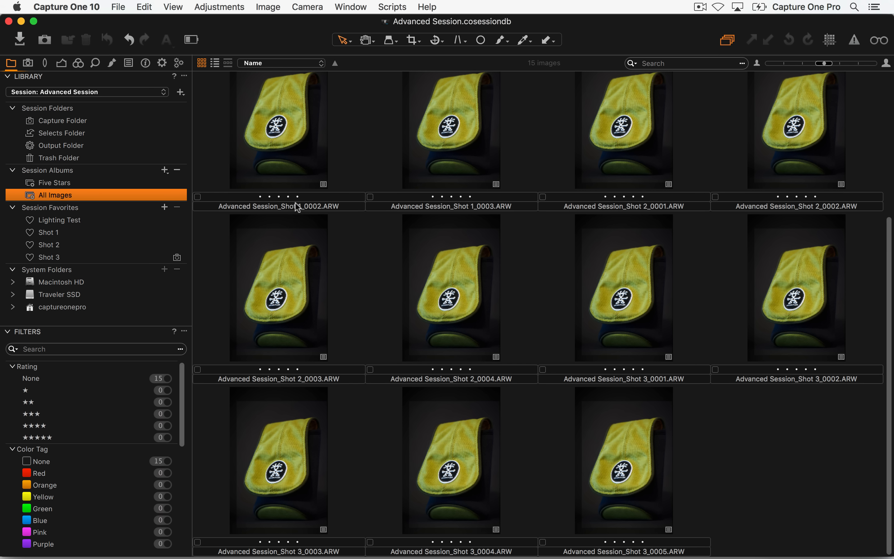
pyautogui.scroll(3, 335, 270)
pyautogui.scroll(-3, 347, 124)
pyautogui.scroll(5, 442, 182)
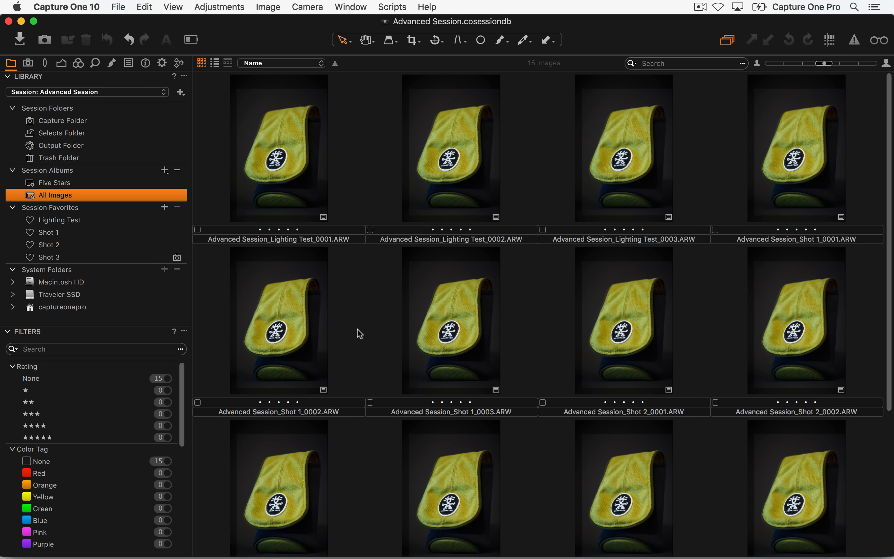
pyautogui.scroll(-6, 358, 329)
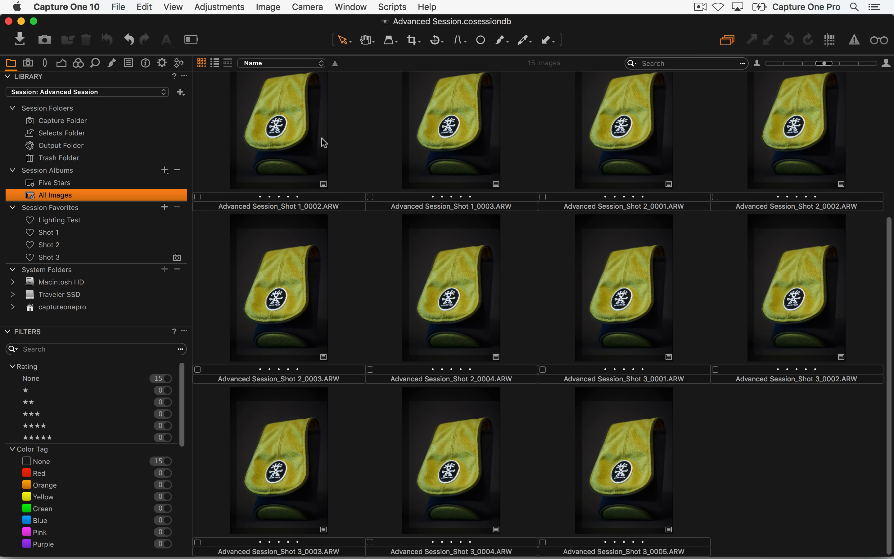
pyautogui.scroll(5, 414, 257)
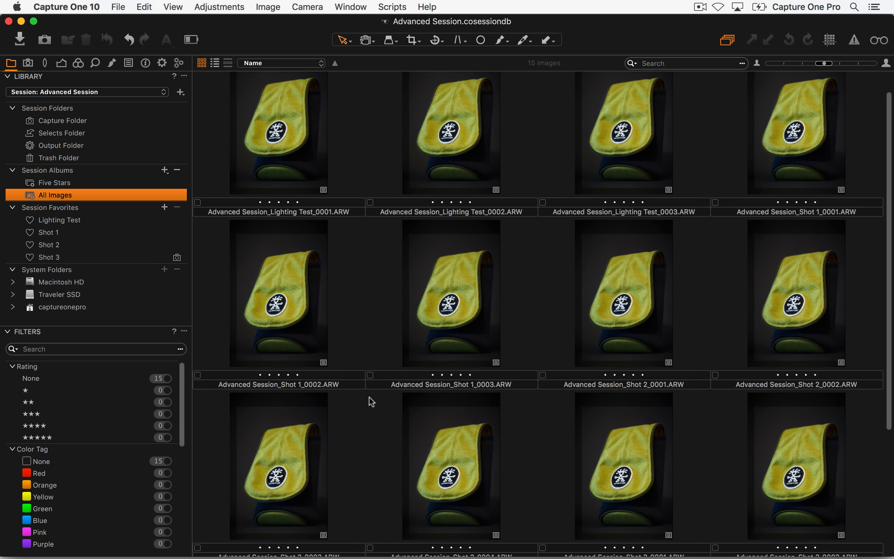
pyautogui.scroll(-5, 371, 402)
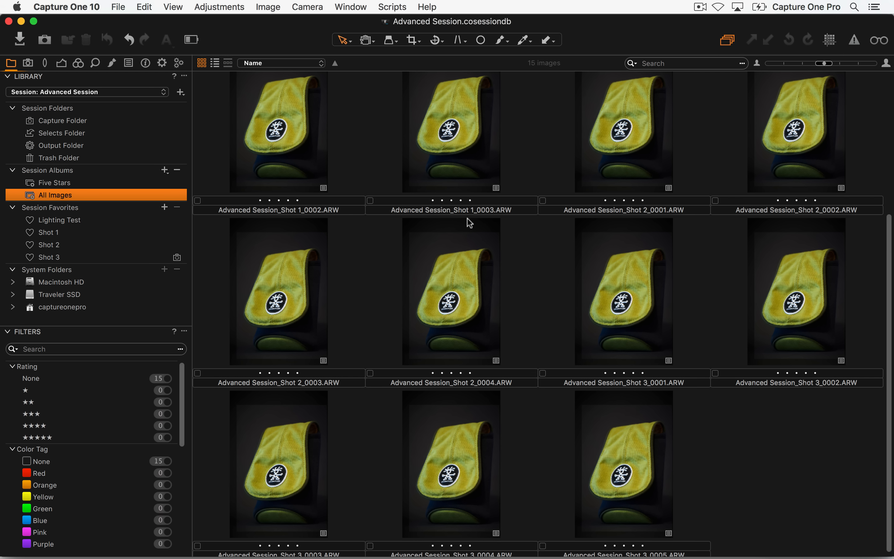
pyautogui.click(471, 177)
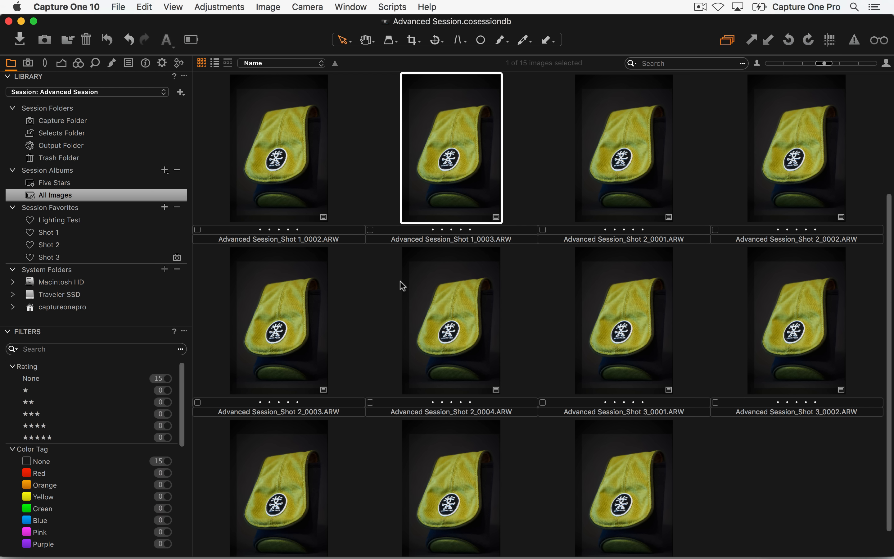
# Step: Tag Advanced Session_Shot 1_0002.ARW in the Shot 1 favorite with the green color tag
pyautogui.click(91, 233)
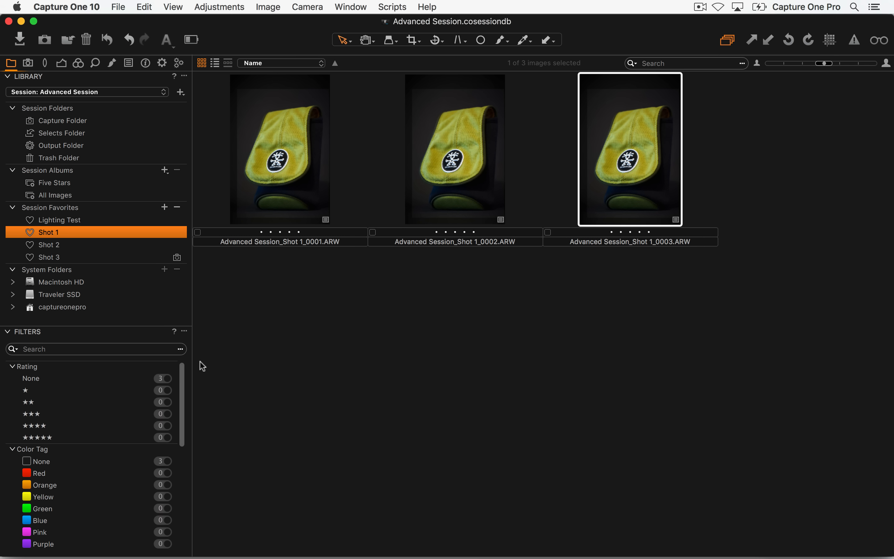
pyautogui.click(454, 176)
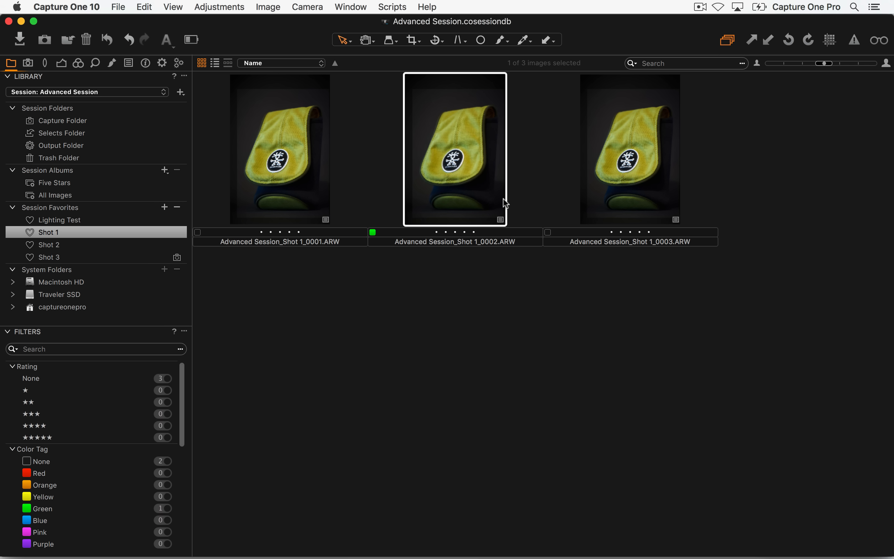
# Step: Check which shortcuts are assigned to the color tags, without changing the selected image's tag
pyautogui.click(148, 6)
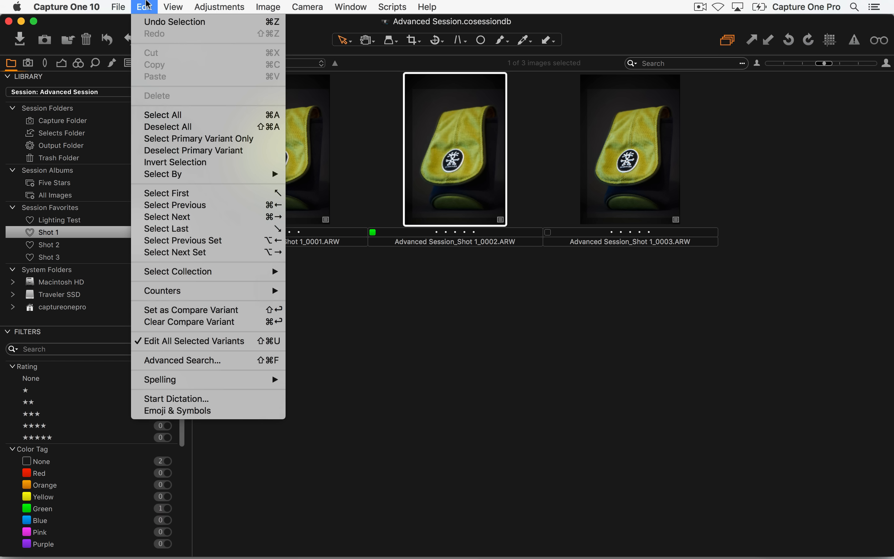
pyautogui.moveTo(165, 3)
pyautogui.moveTo(208, 4)
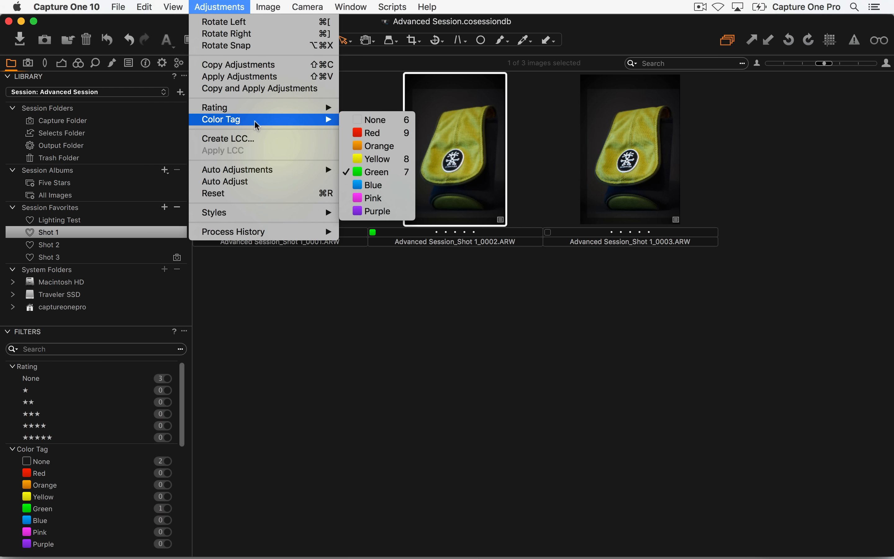
pyautogui.moveTo(318, 119)
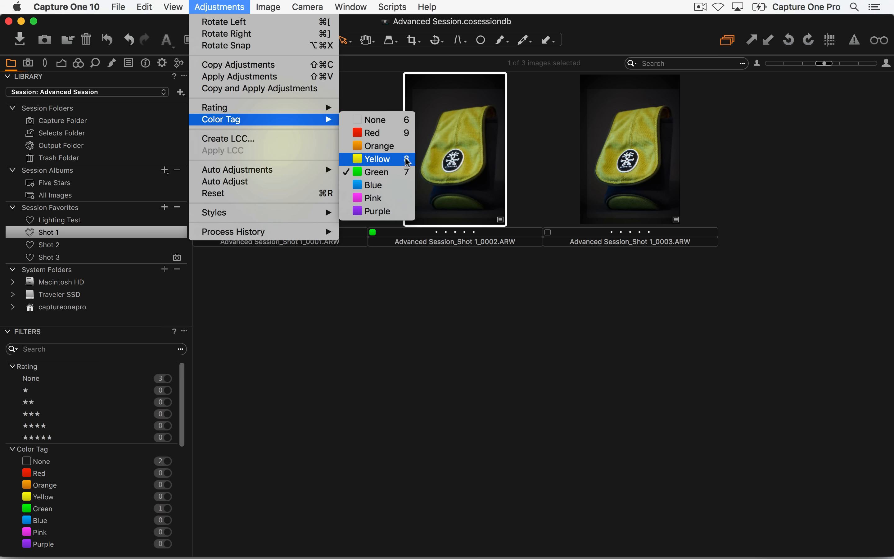
pyautogui.click(492, 357)
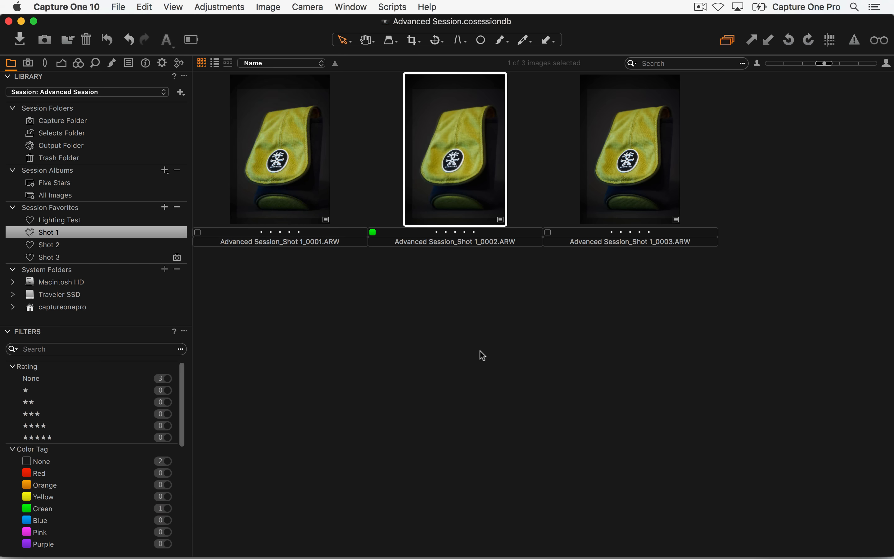
# Step: Tag Advanced Session_Shot 2_0003.ARW in the Shot 2 favorite with the green color tag
pyautogui.click(121, 234)
pyautogui.click(122, 245)
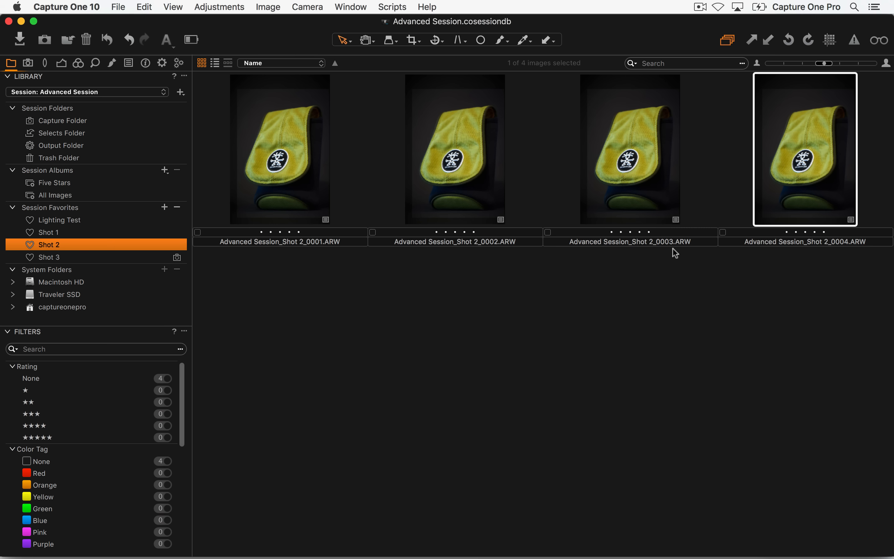
pyautogui.click(628, 193)
pyautogui.press('+')
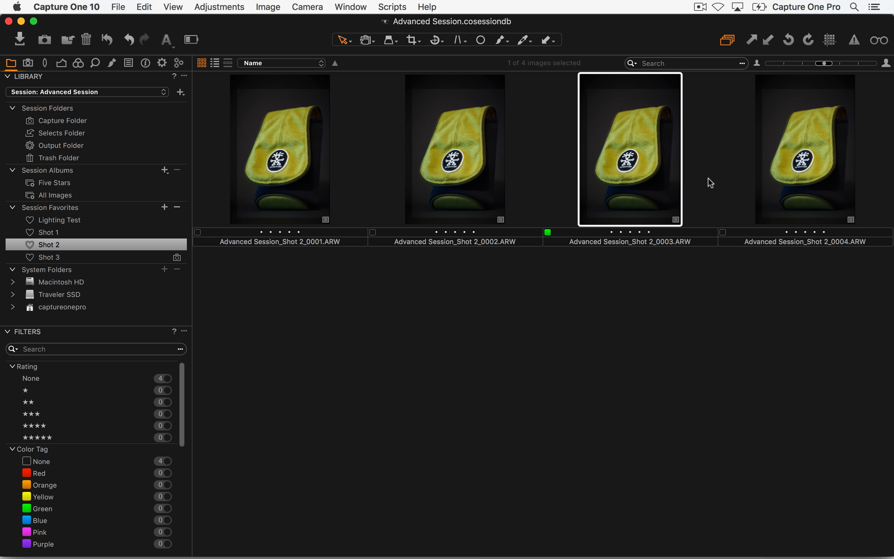
# Step: Tag Advanced Session_Shot 3_0005.ARW in the Shot 3 favorite with the green color tag
pyautogui.click(86, 257)
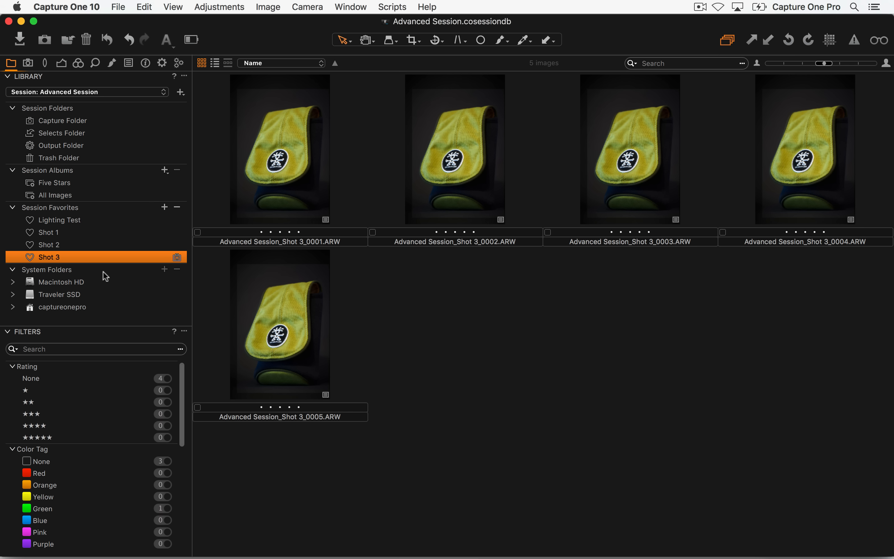
pyautogui.click(285, 340)
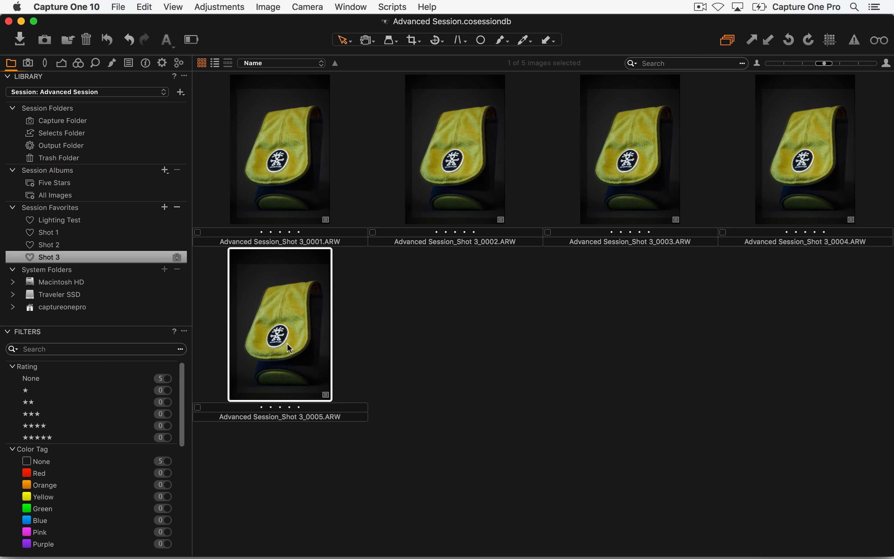
pyautogui.press('+')
# Step: Look through the All Images album to see which captures carry the green color tag
pyautogui.click(74, 194)
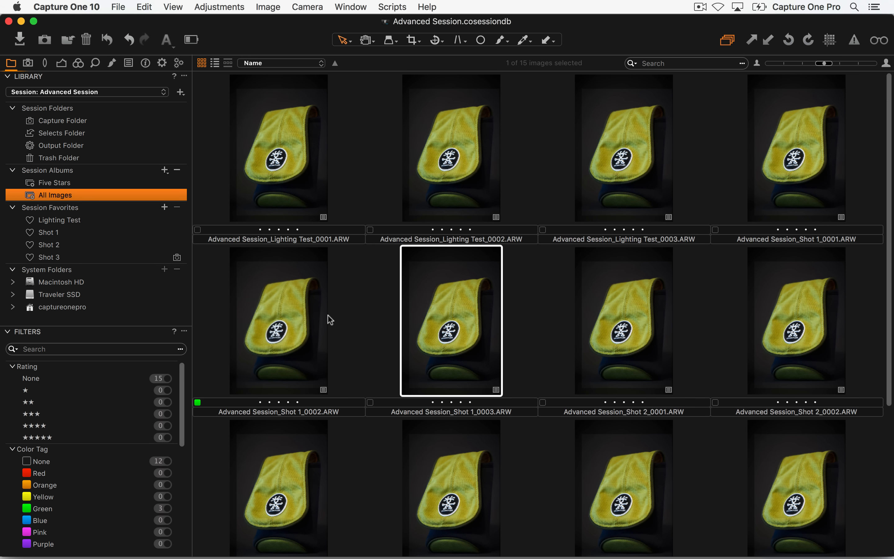
pyautogui.scroll(-5, 327, 315)
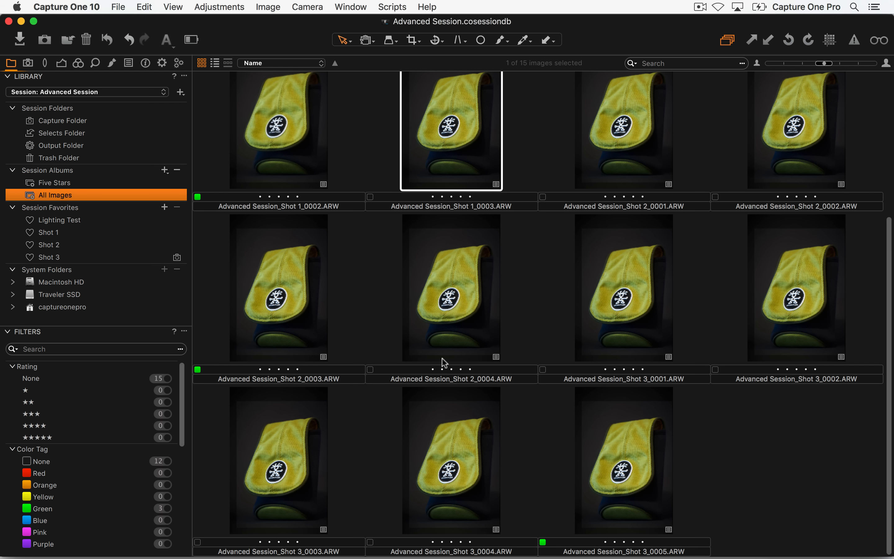
pyautogui.scroll(3, 418, 373)
pyautogui.scroll(-3, 391, 332)
pyautogui.scroll(3, 397, 292)
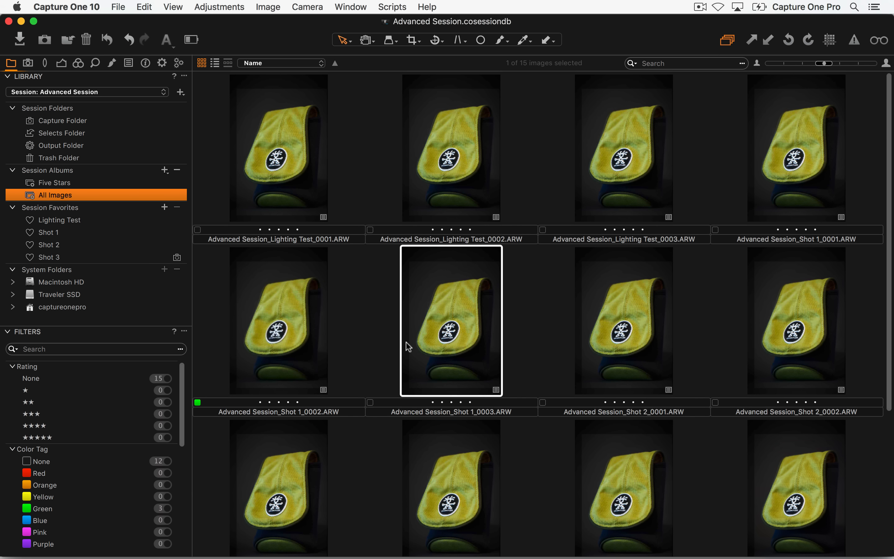
# Step: Tag Advanced Session_Lighting Test_0002.ARW in the Lighting Test favorite with the green color tag
pyautogui.click(89, 220)
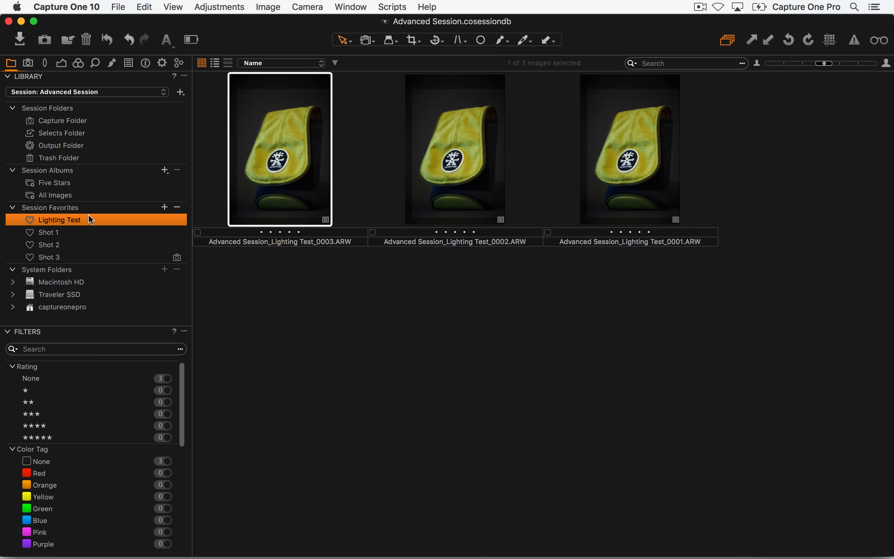
pyautogui.click(498, 170)
pyautogui.press('+')
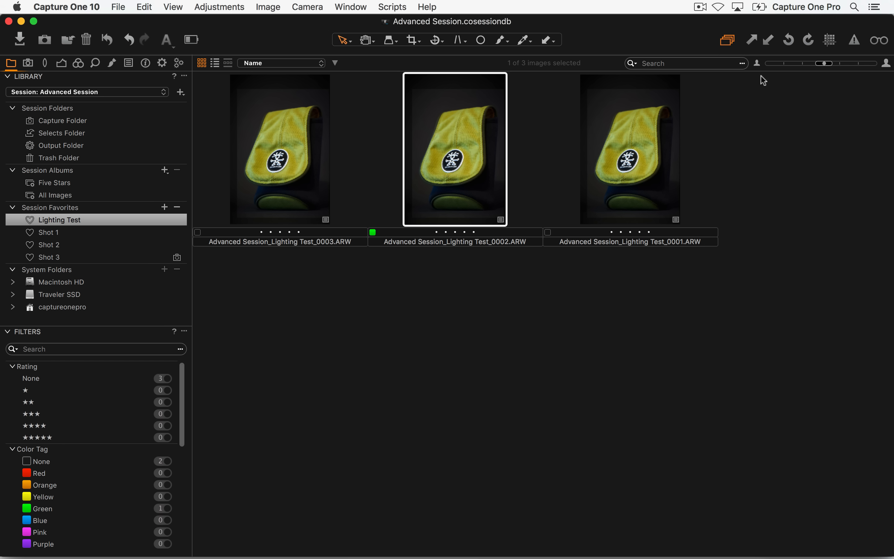
# Step: Filter the All Images album by the green color tag to review the picks, and clear the filter without changing any tag
pyautogui.click(70, 196)
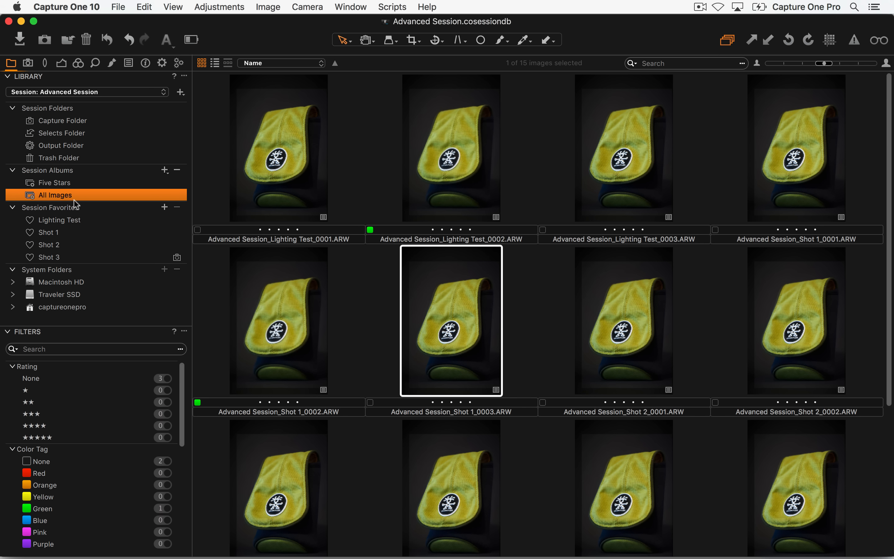
pyautogui.scroll(-5, 311, 226)
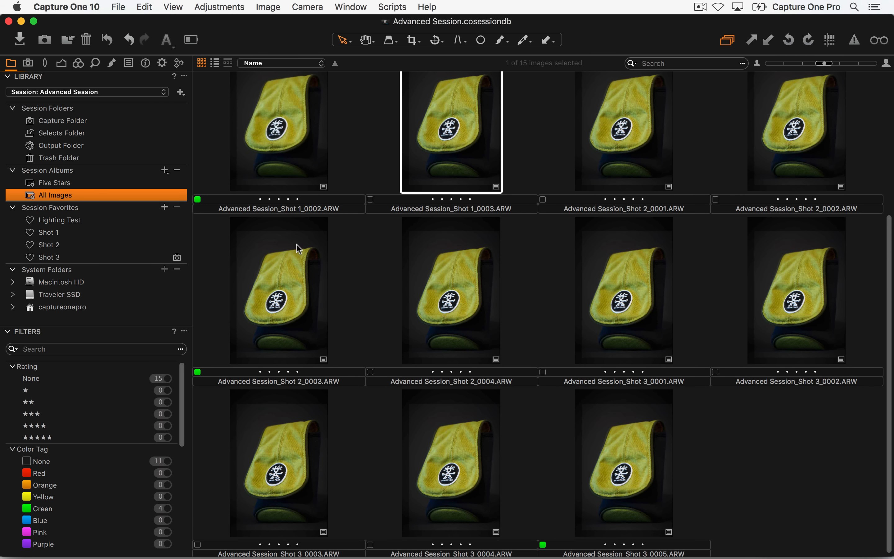
pyautogui.click(168, 510)
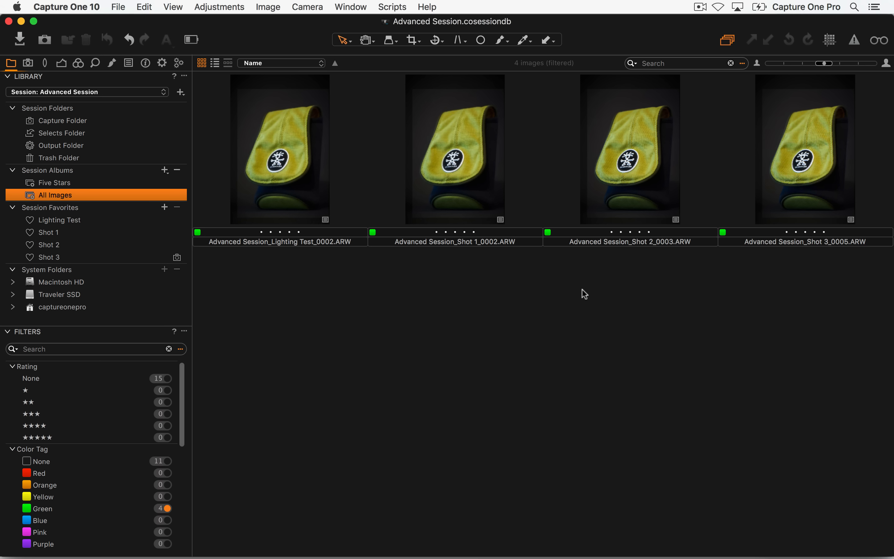
pyautogui.click(169, 348)
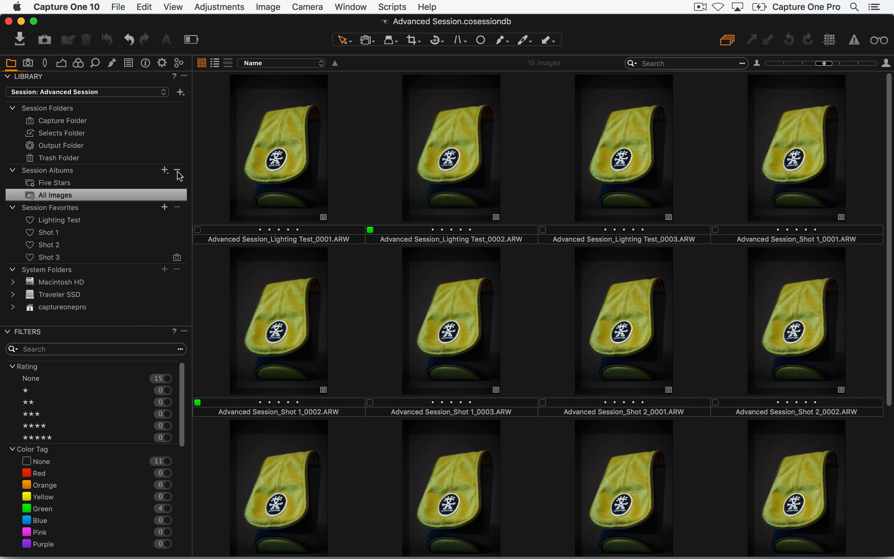
pyautogui.click(370, 230)
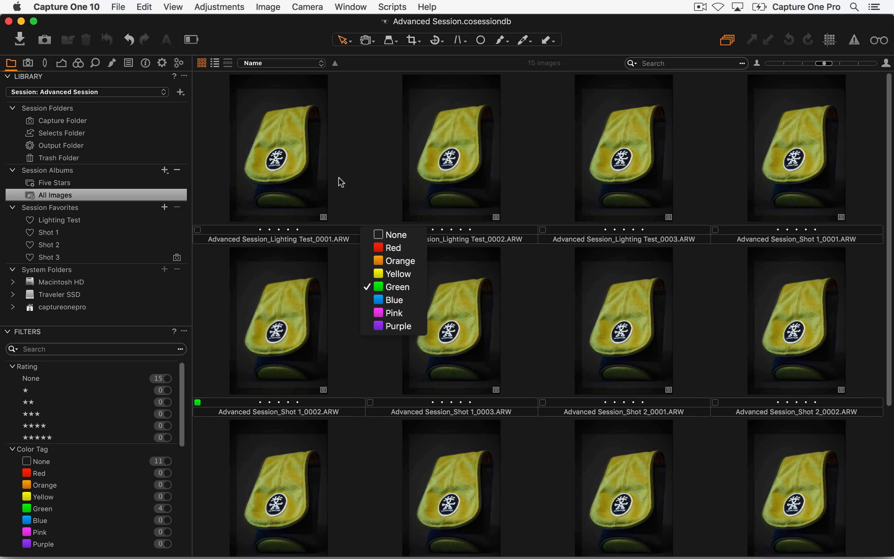
pyautogui.click(339, 177)
# Step: Create a smart album named Client Selects in the session albums with the rule Color Tag is green, and open it
pyautogui.click(165, 171)
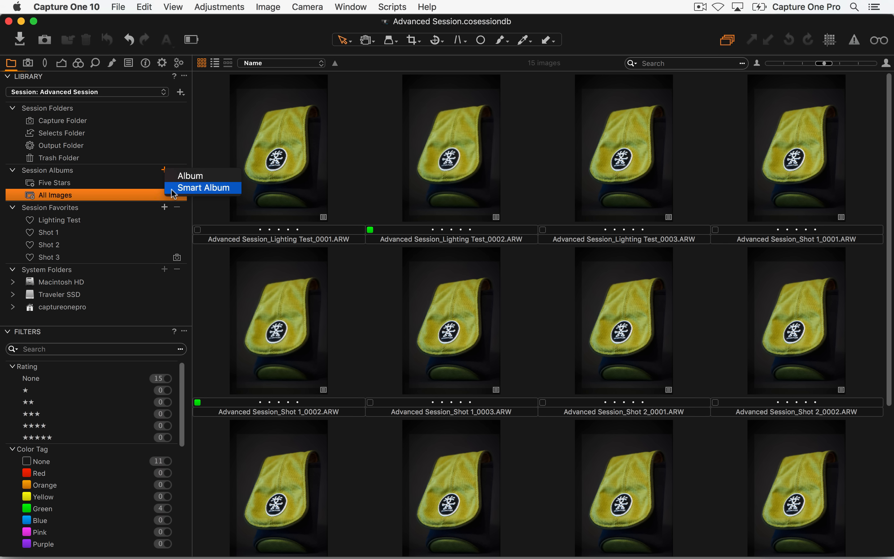
pyautogui.click(171, 189)
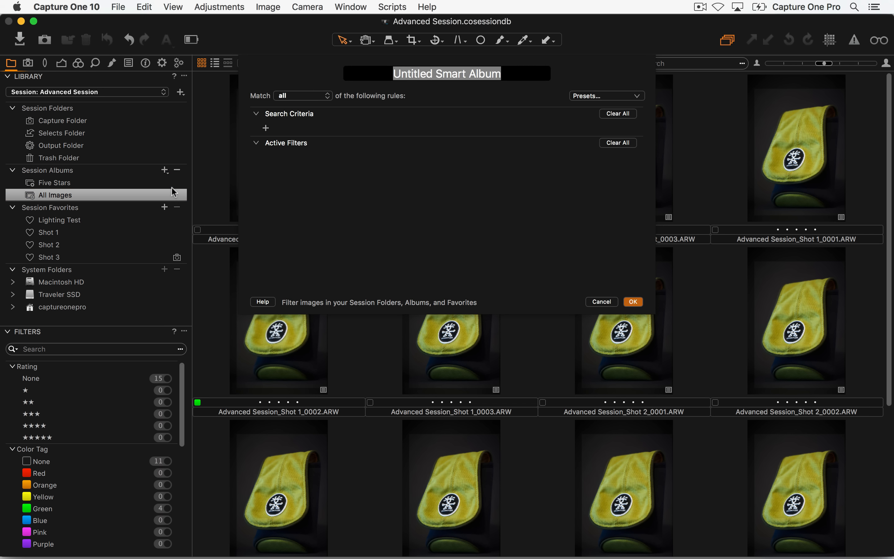
pyautogui.click(601, 96)
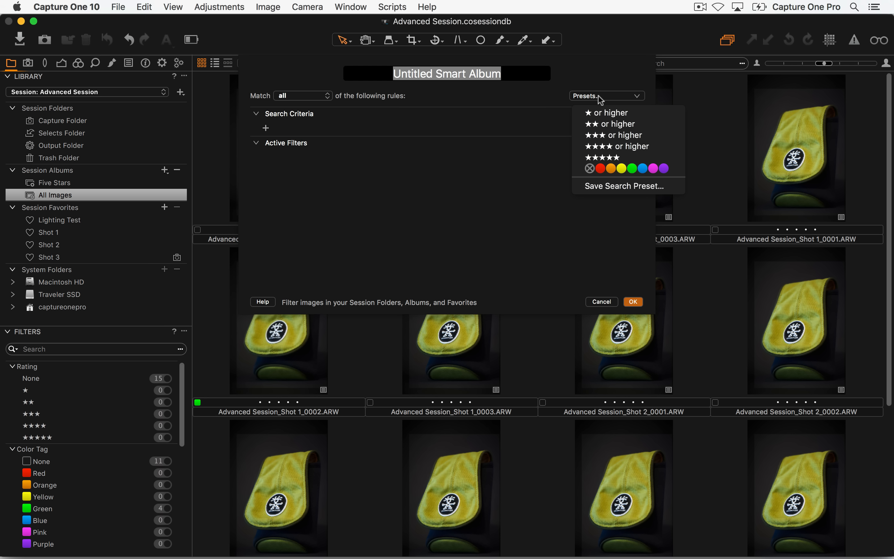
pyautogui.click(632, 169)
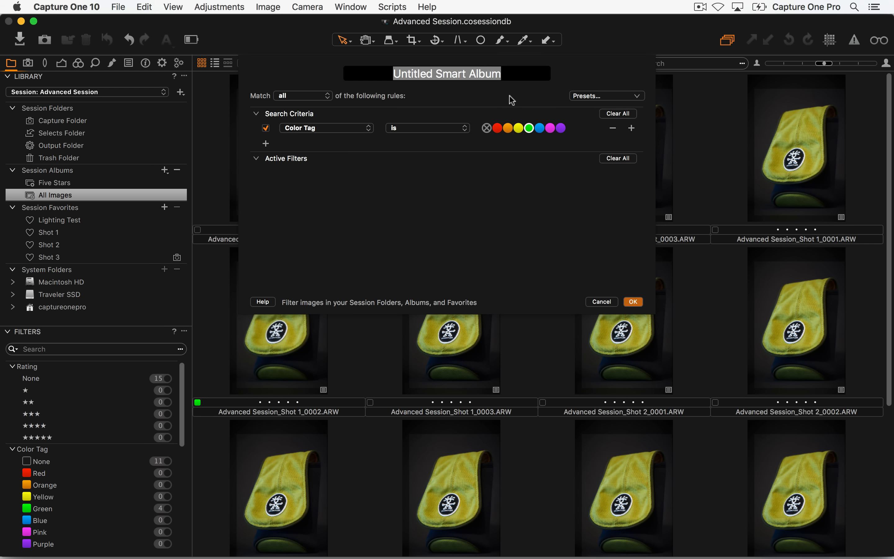
pyautogui.write('Client Selects')
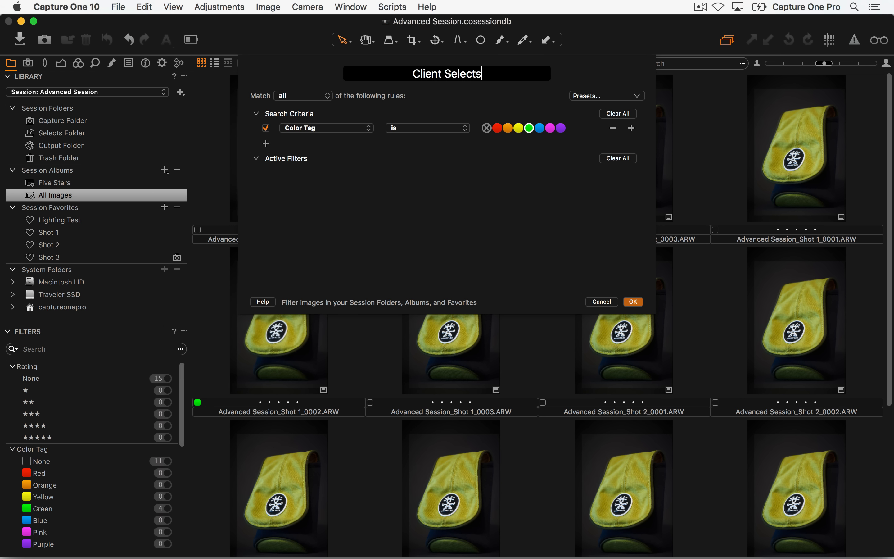
pyautogui.click(634, 302)
pyautogui.click(88, 206)
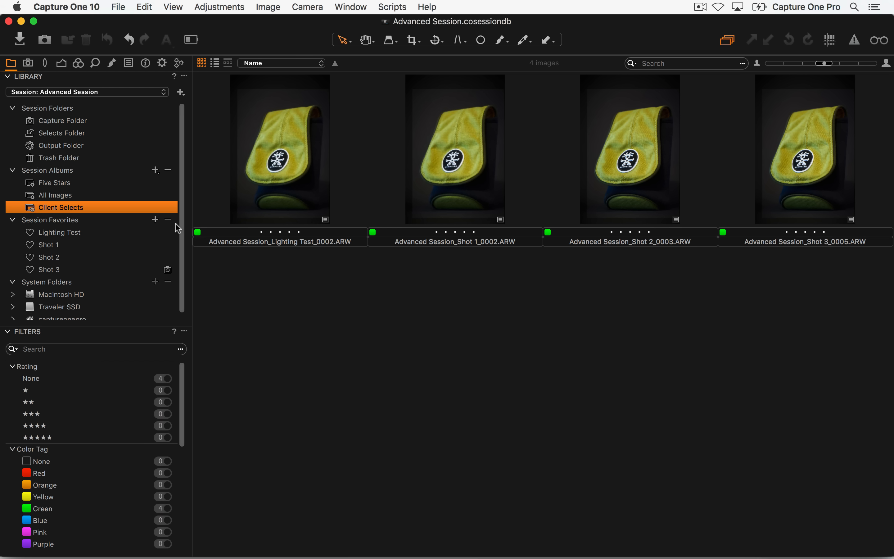
# Step: Tag Advanced Session_Shot 1_0001.ARW in the Shot 1 favorite green and check the Client Selects album for it
pyautogui.click(74, 244)
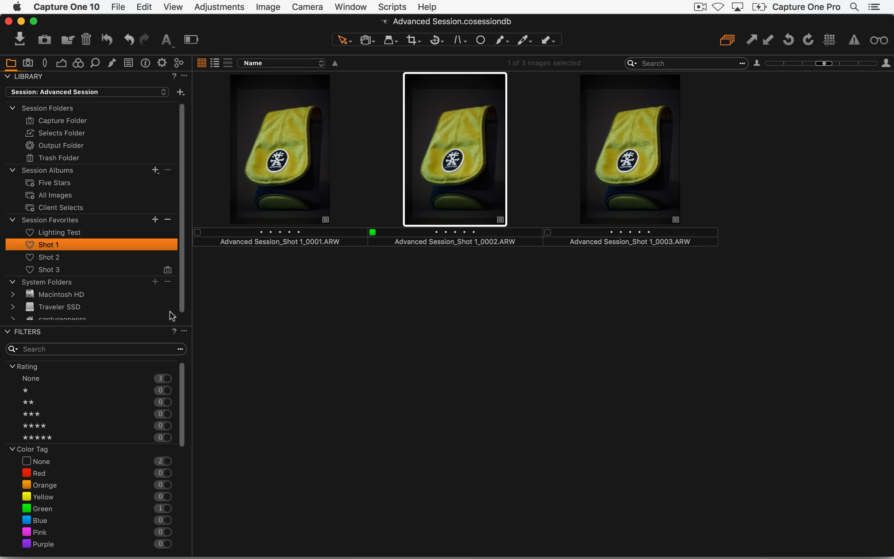
pyautogui.click(280, 171)
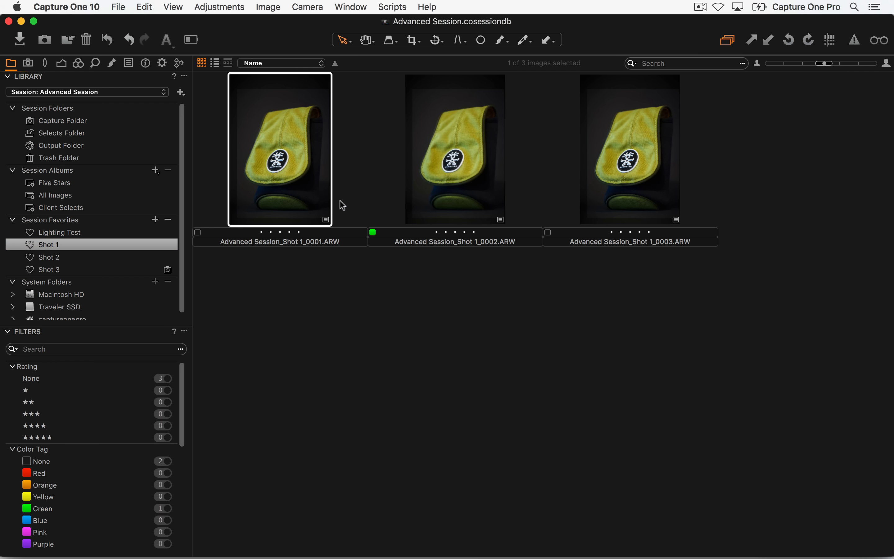
pyautogui.press('+')
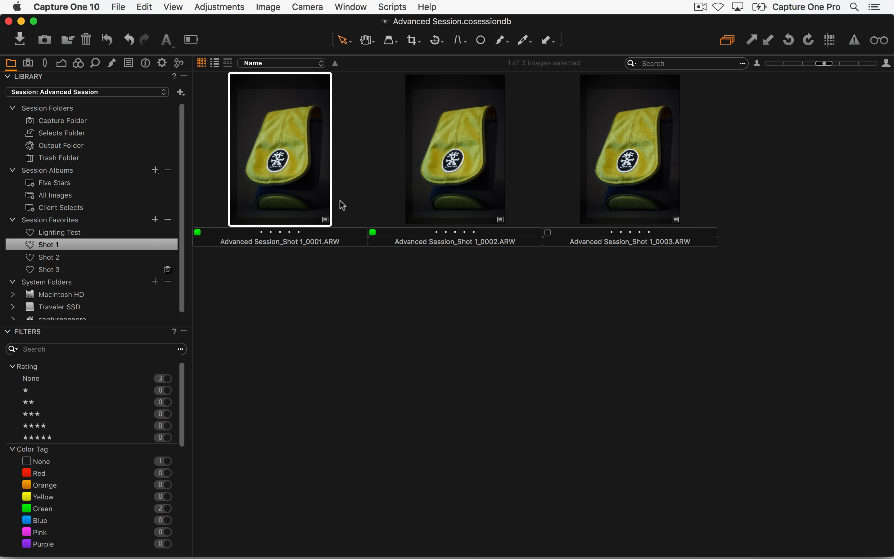
pyautogui.click(74, 208)
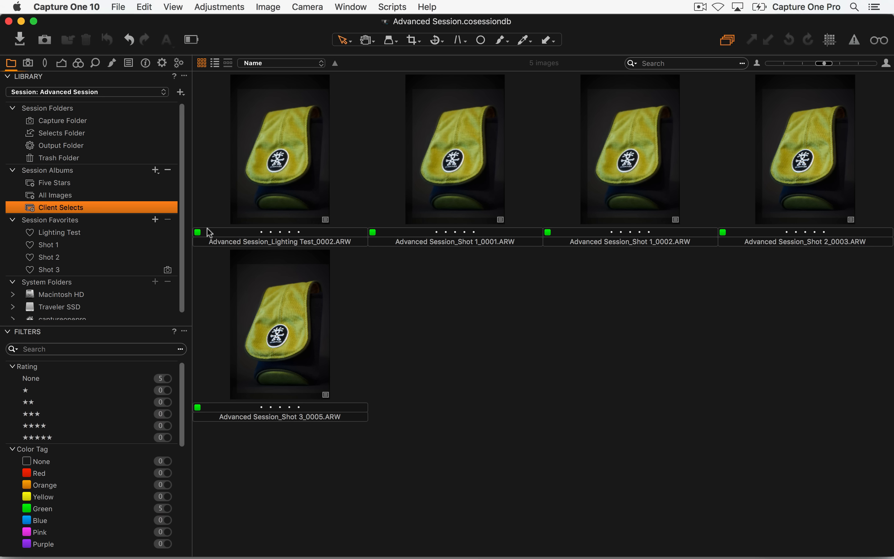
# Step: Step through the captures in the All Images album one by one, starting at Advanced Session_Lighting Test_0001.ARW
pyautogui.click(93, 195)
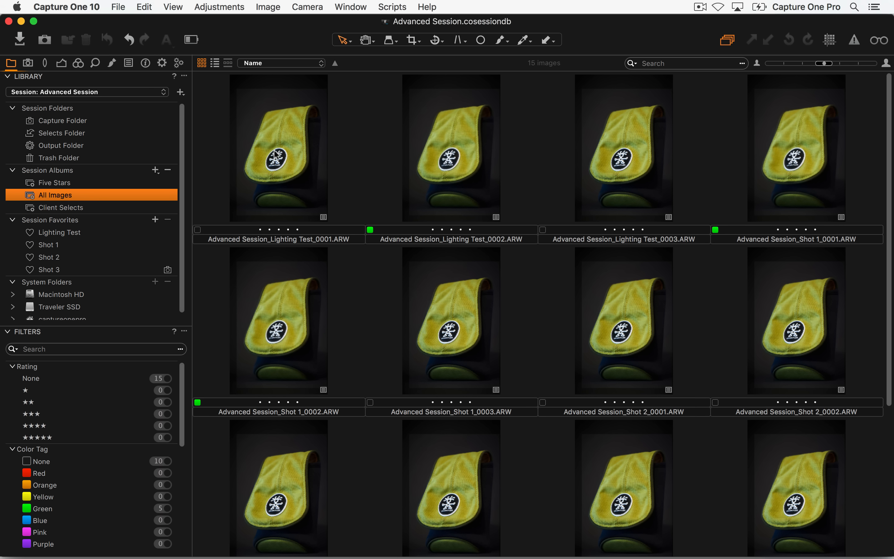
pyautogui.click(288, 183)
pyautogui.click(304, 185)
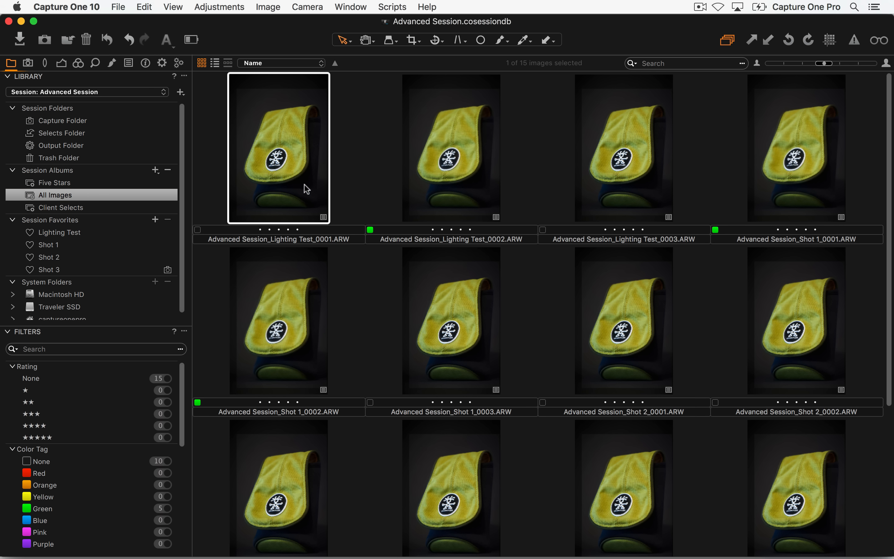
pyautogui.press('Right')
pyautogui.press('Right')
pyautogui.press('Right')
pyautogui.press('Right')
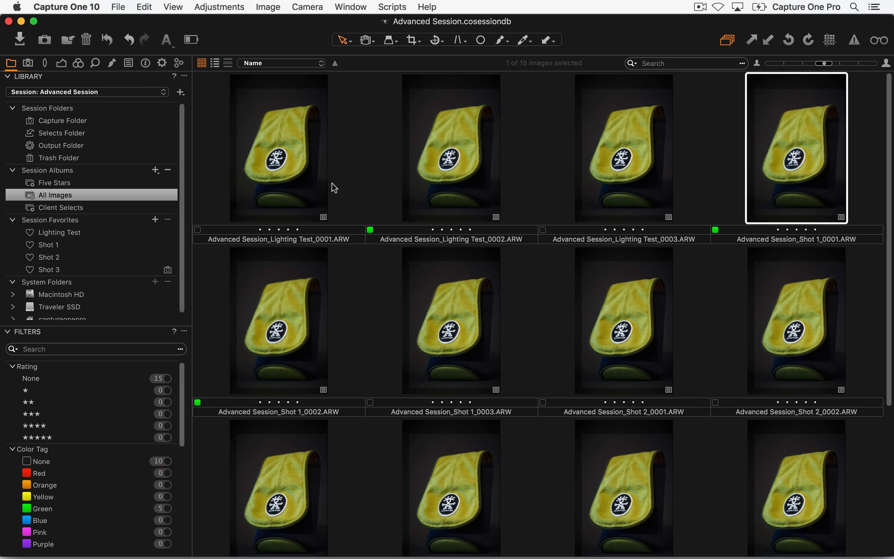
pyautogui.press('Right')
pyautogui.press('Right')
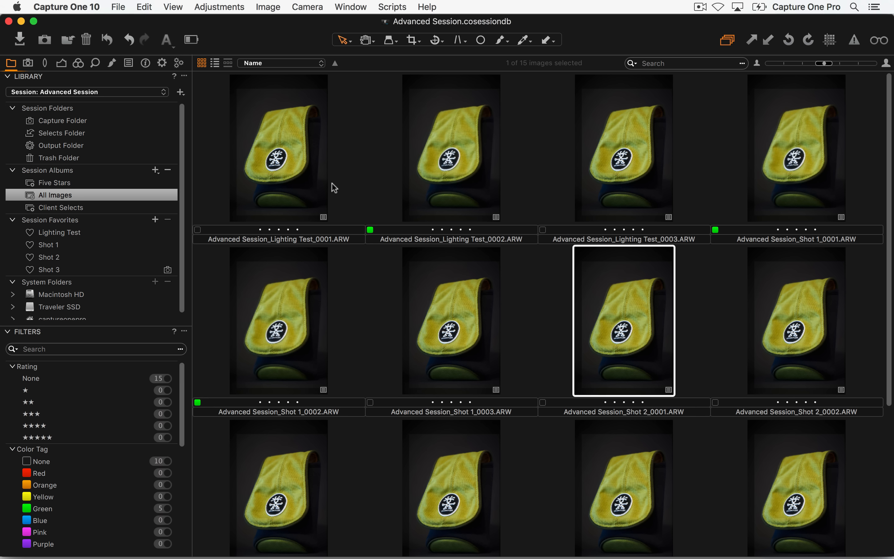
# Step: Process all images in the Client Selects album with the Full Size 8 Bit Tiff recipe to the Output folder
pyautogui.click(76, 208)
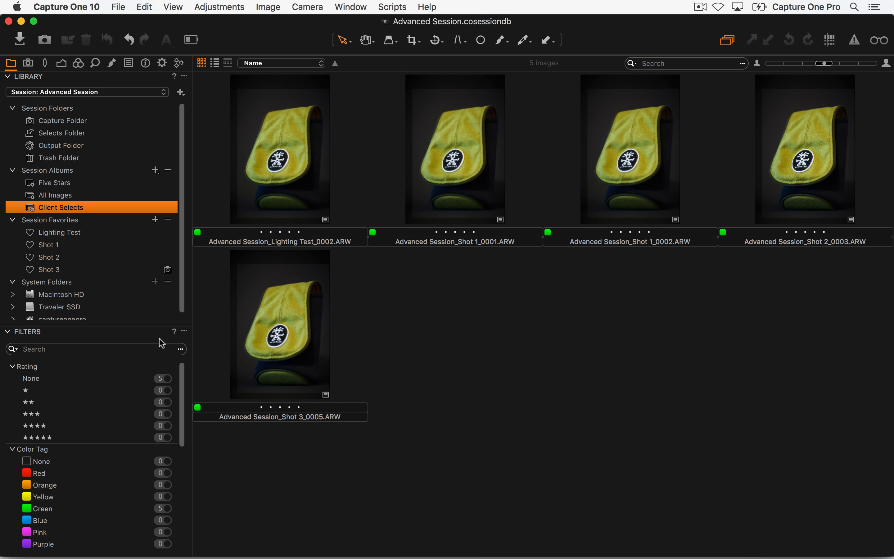
pyautogui.click(634, 374)
pyautogui.press('super+a')
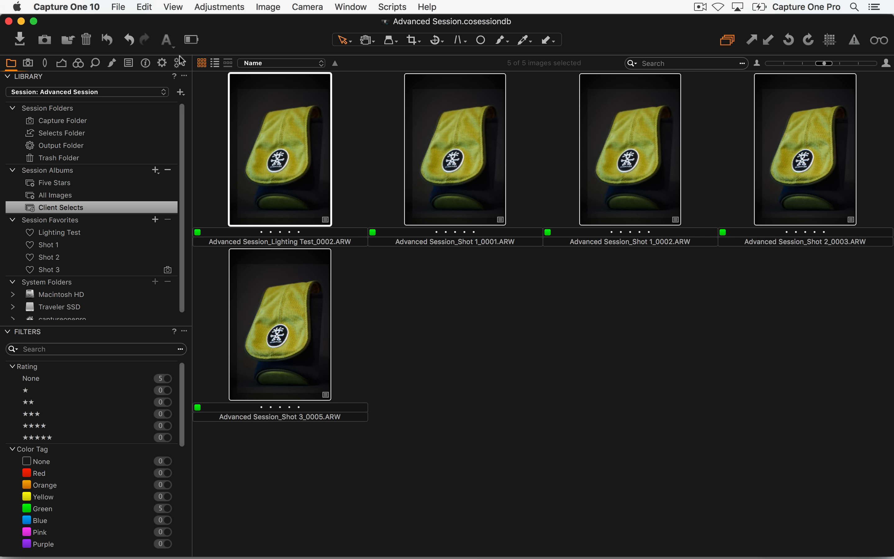
pyautogui.click(162, 63)
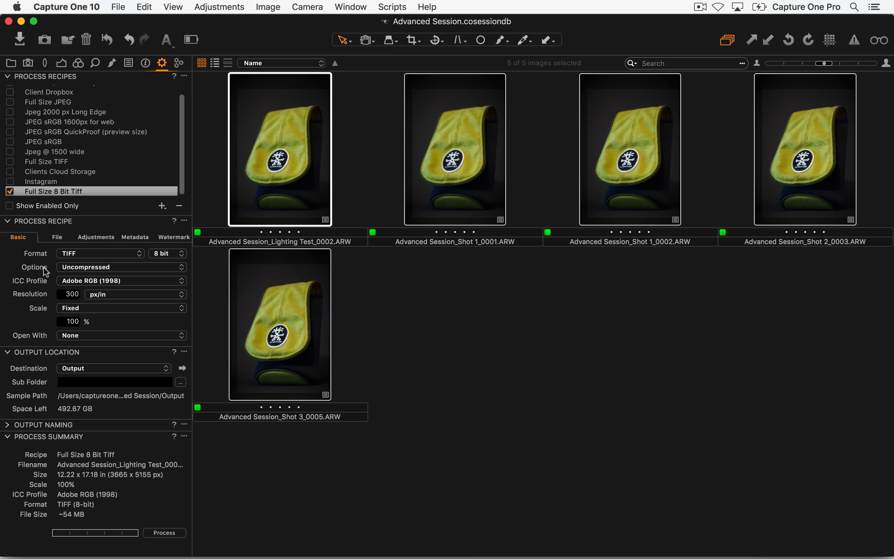
pyautogui.click(167, 534)
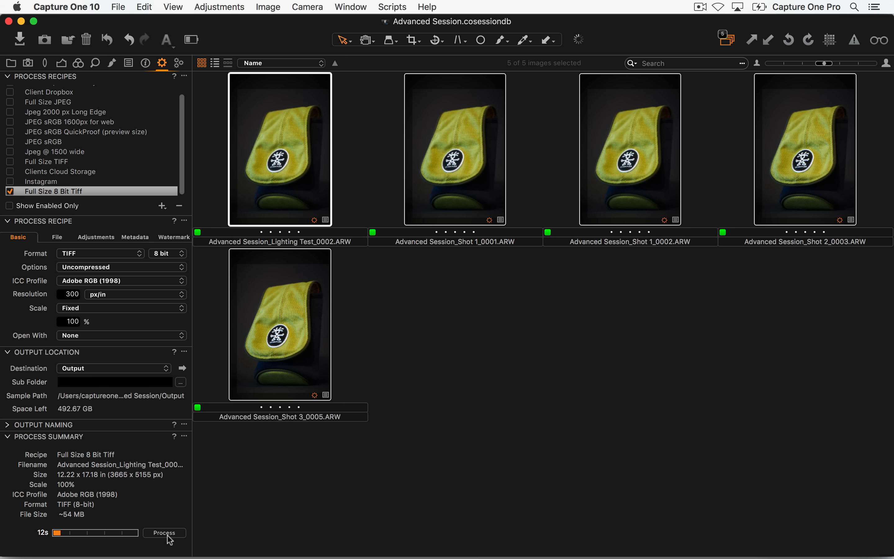
# Step: Show the Output folder in Finder, close the Capture folder window, and widen the file column to show full file names
pyautogui.click(182, 369)
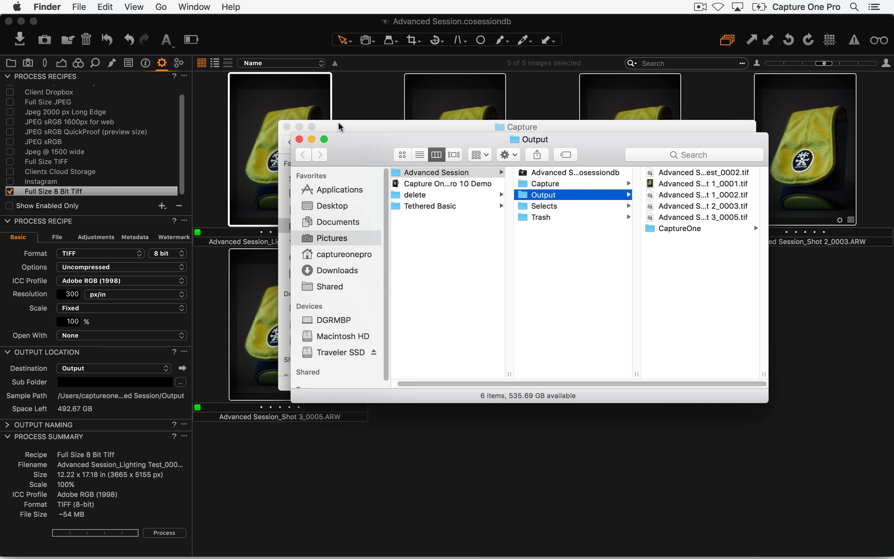
pyautogui.click(287, 127)
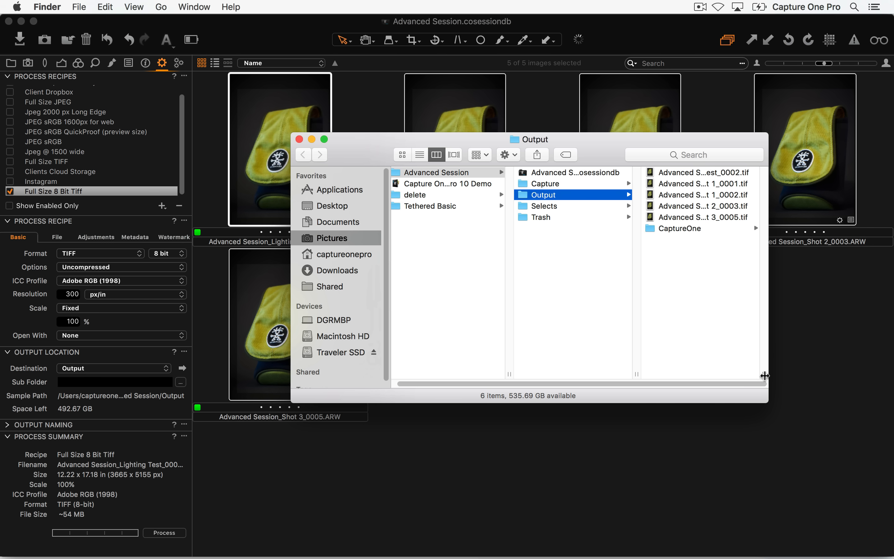
pyautogui.moveTo(765, 373); pyautogui.dragTo(888, 366)
pyautogui.moveTo(637, 154); pyautogui.dragTo(564, 138)
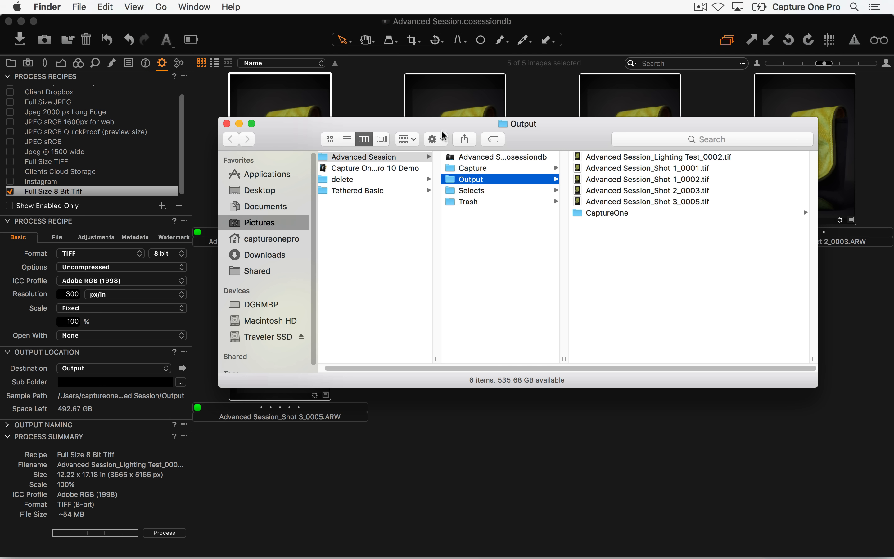
# Step: Open the processed TIFF files from the Output folder together in Preview
pyautogui.click(667, 279)
pyautogui.moveTo(646, 286); pyautogui.dragTo(618, 128)
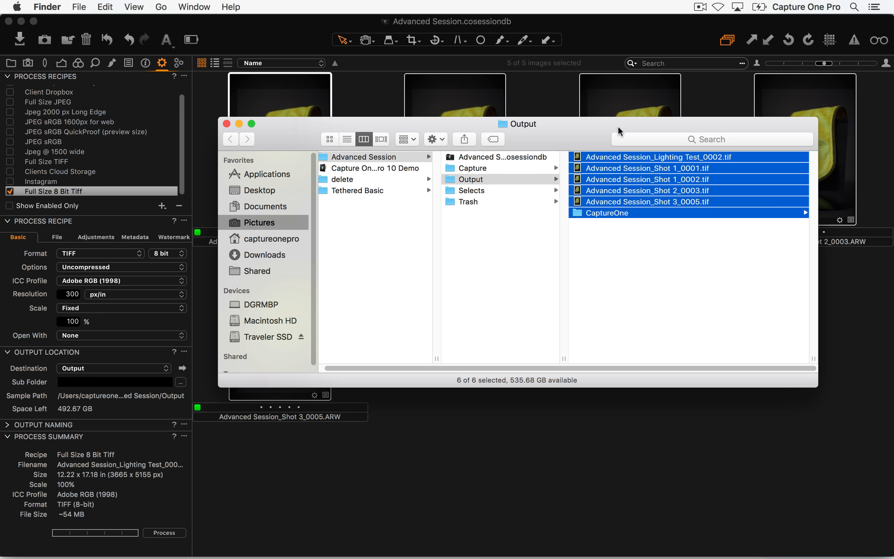
pyautogui.press('super+o')
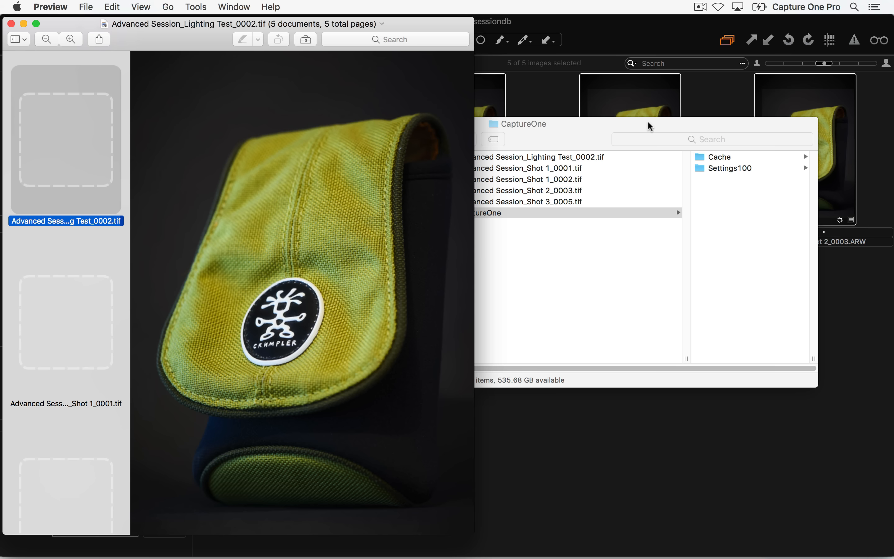
# Step: Close the TIFF preview and delete all processed files and the CaptureOne folder from the Output folder, then return to Capture One
pyautogui.press('super+w')
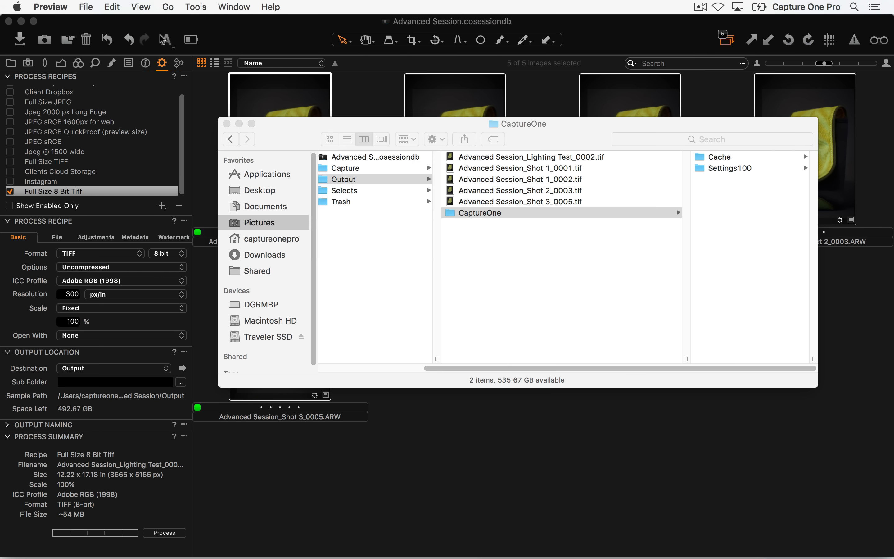
pyautogui.click(510, 273)
pyautogui.moveTo(503, 290); pyautogui.dragTo(513, 134)
pyautogui.press('super+BackSpace')
pyautogui.click(480, 438)
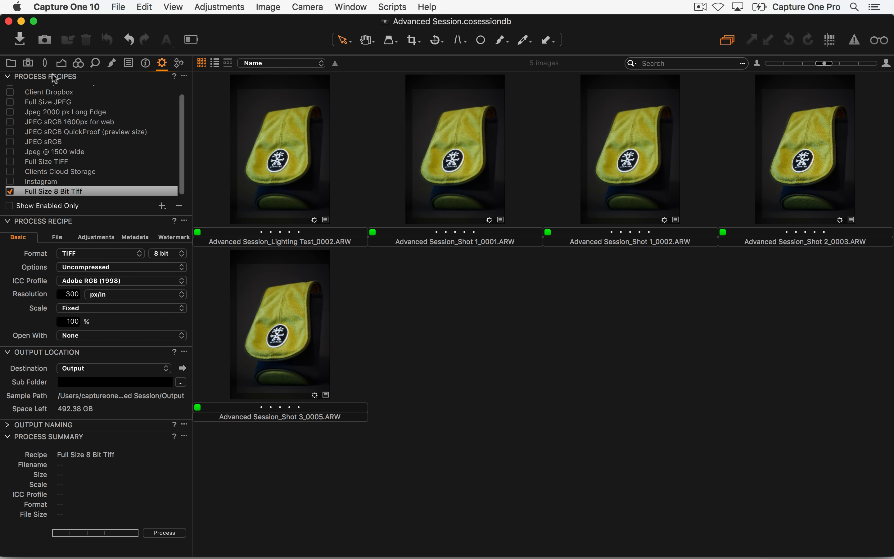
# Step: Enable the JPEG sRGB 1600px for web recipe alongside Full Size 8 Bit Tiff and set its scale to a width of 1600 px
pyautogui.scroll(1, 78, 115)
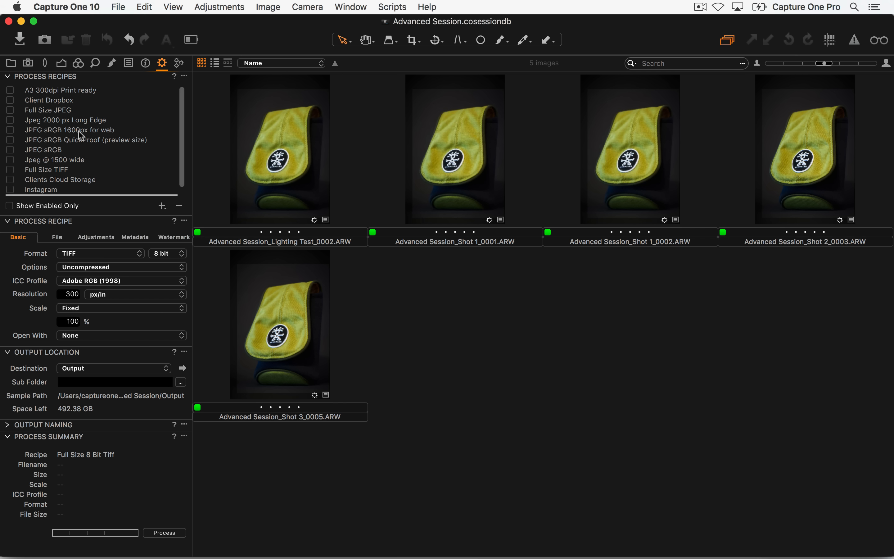
pyautogui.click(57, 131)
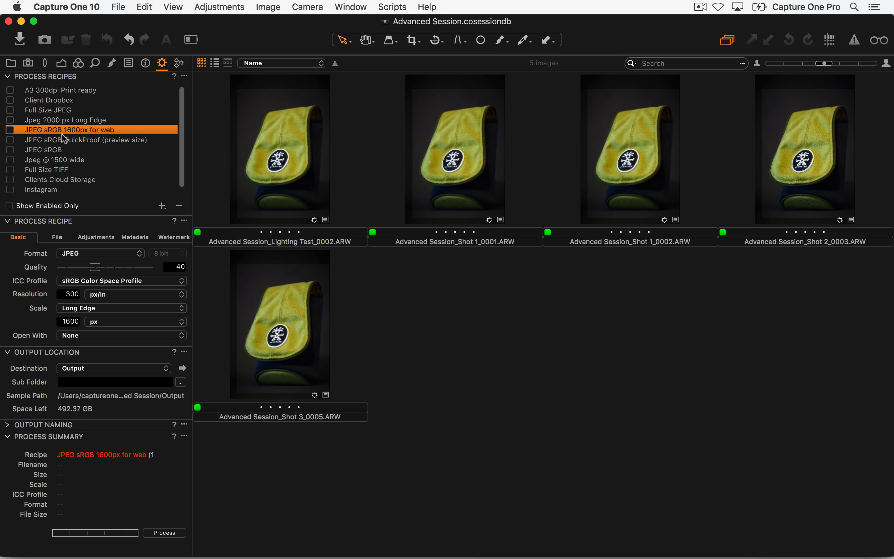
pyautogui.click(10, 130)
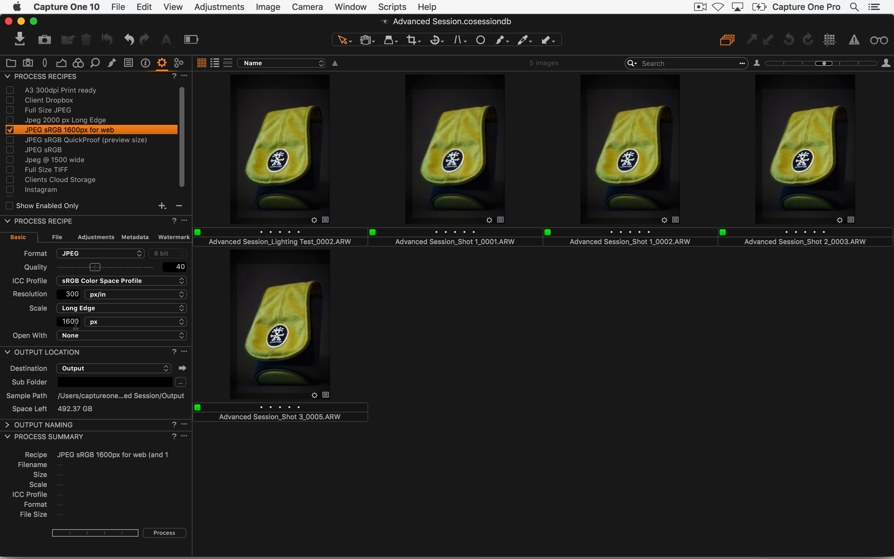
pyautogui.click(93, 313)
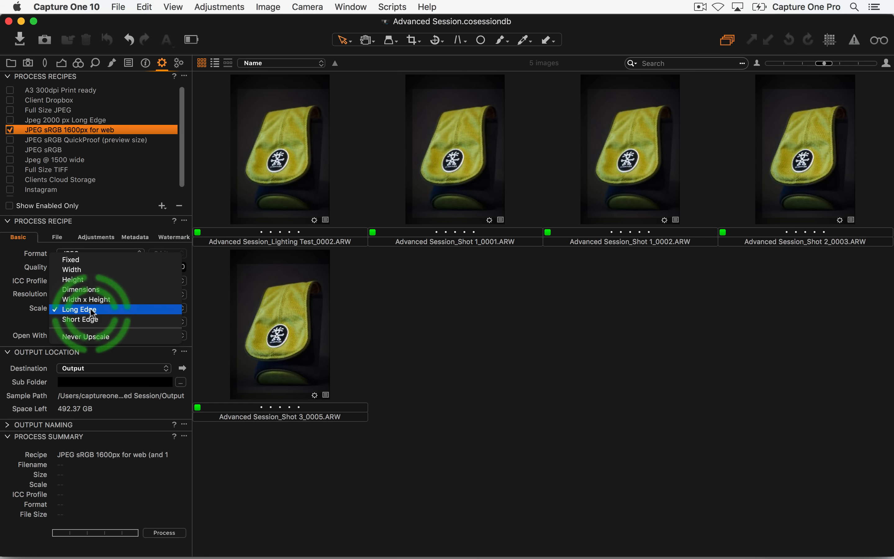
pyautogui.click(91, 272)
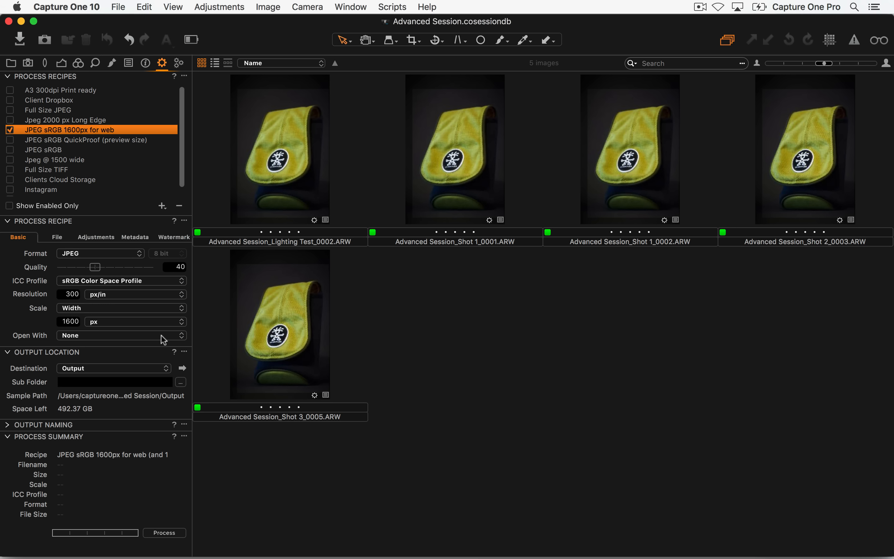
pyautogui.click(66, 318)
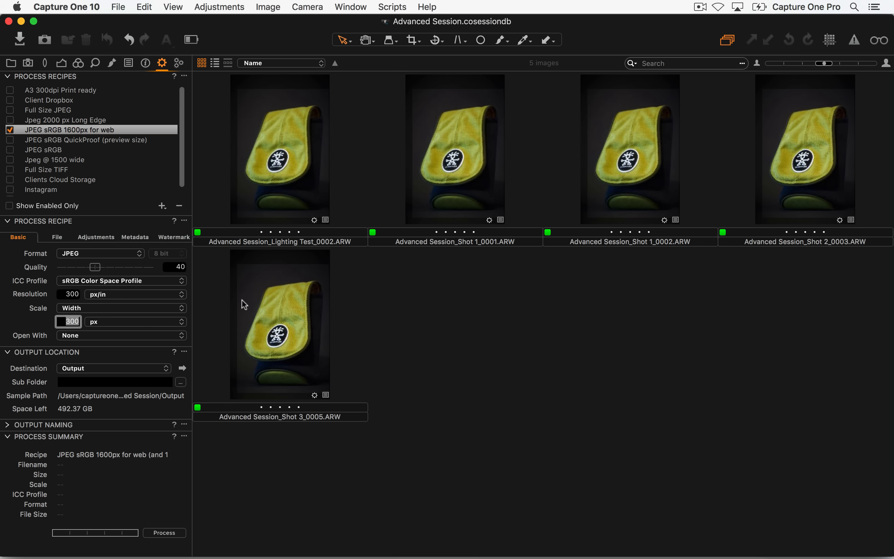
pyautogui.write('16')
pyautogui.press('Tab')
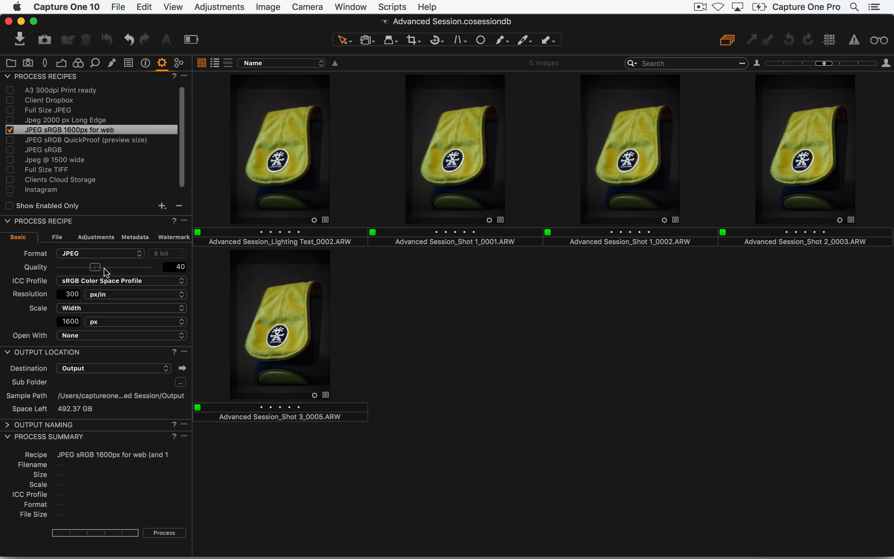
# Step: View Advanced Session_Shot 3_0005.ARW at 100% and pan to the Crumpler badge
pyautogui.doubleClick(292, 317)
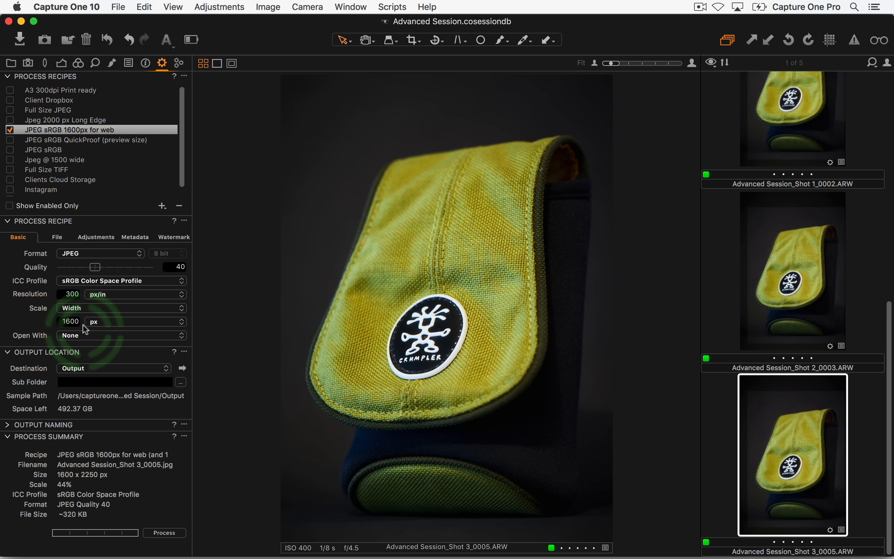
pyautogui.click(690, 65)
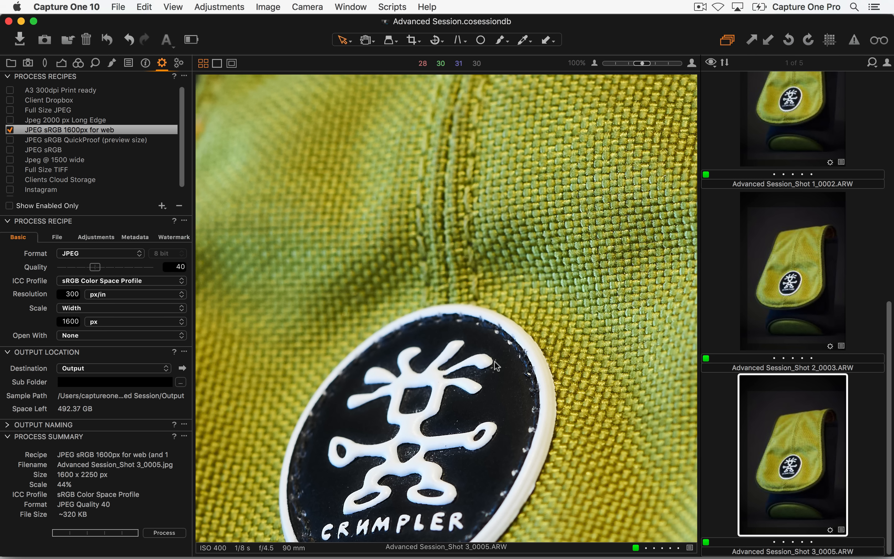
pyautogui.press('h')
pyautogui.click(371, 45)
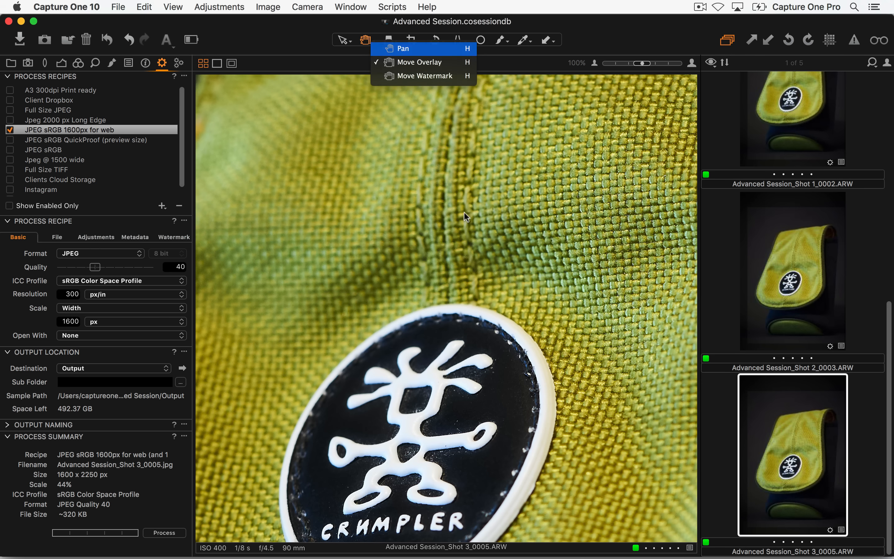
pyautogui.click(397, 62)
pyautogui.moveTo(474, 384); pyautogui.dragTo(470, 192)
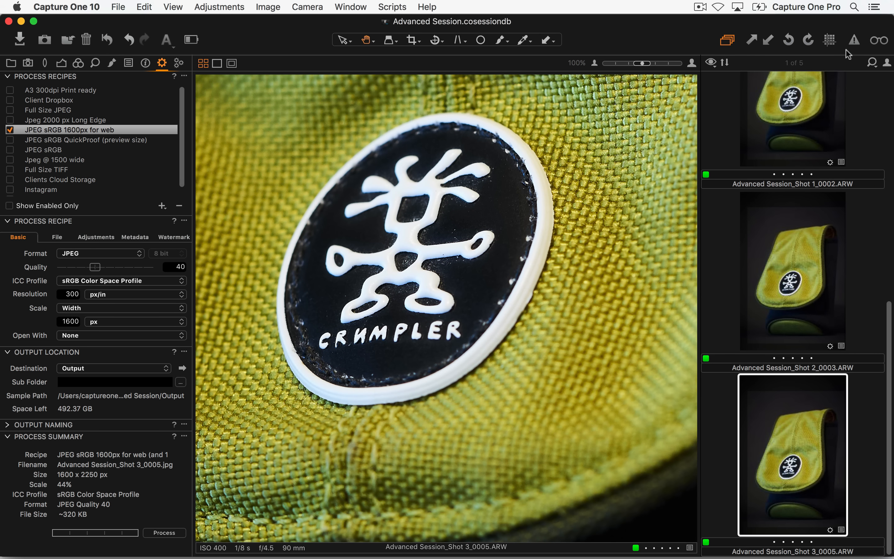
# Step: Proof the shot with the JPEG sRGB 1600px for web recipe, review its quality and output sharpening settings, and turn proofing off
pyautogui.click(881, 41)
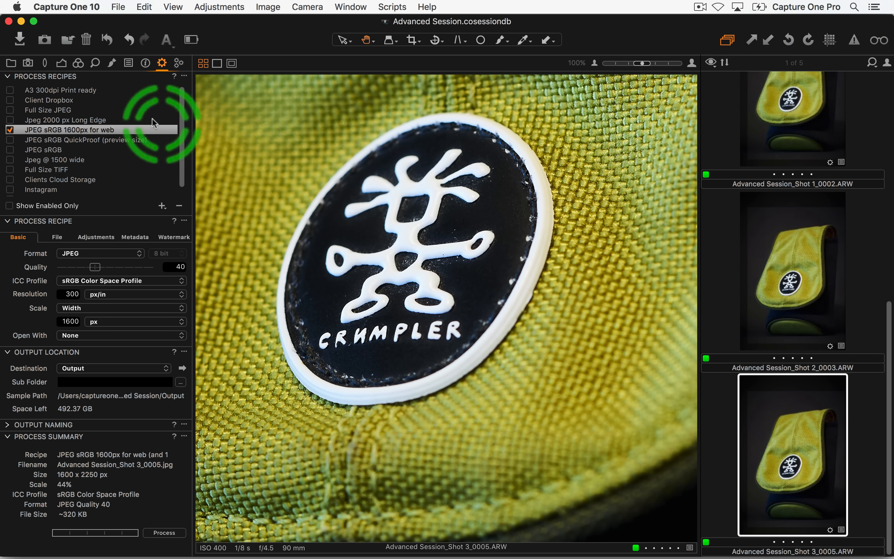
pyautogui.click(880, 40)
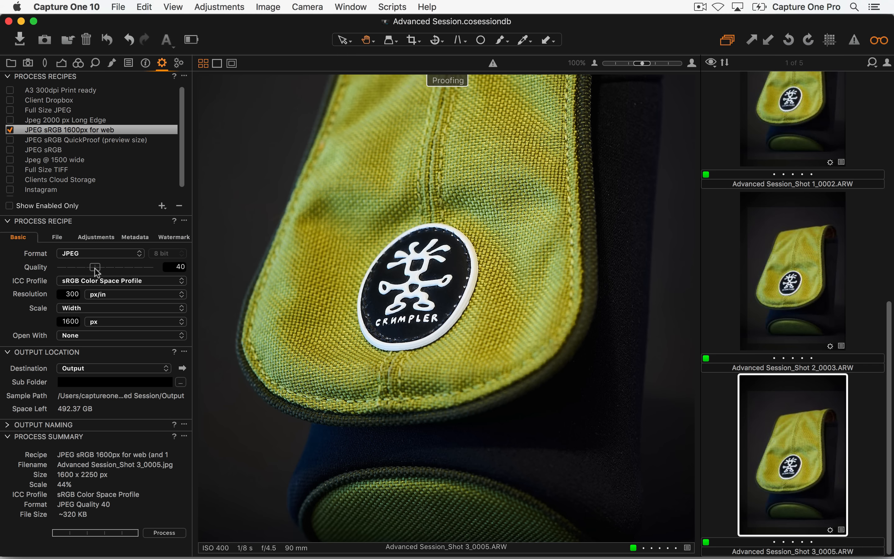
pyautogui.scroll(-3, 344, 255)
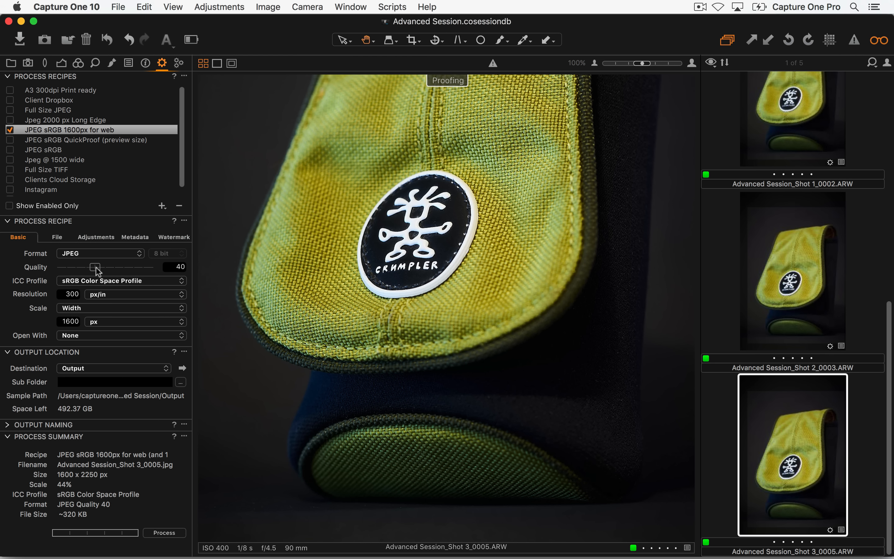
pyautogui.moveTo(96, 267)
pyautogui.mouseDown()
pyautogui.moveTo(30, 267)
pyautogui.moveTo(96, 267)
pyautogui.mouseUp()
pyautogui.click(96, 238)
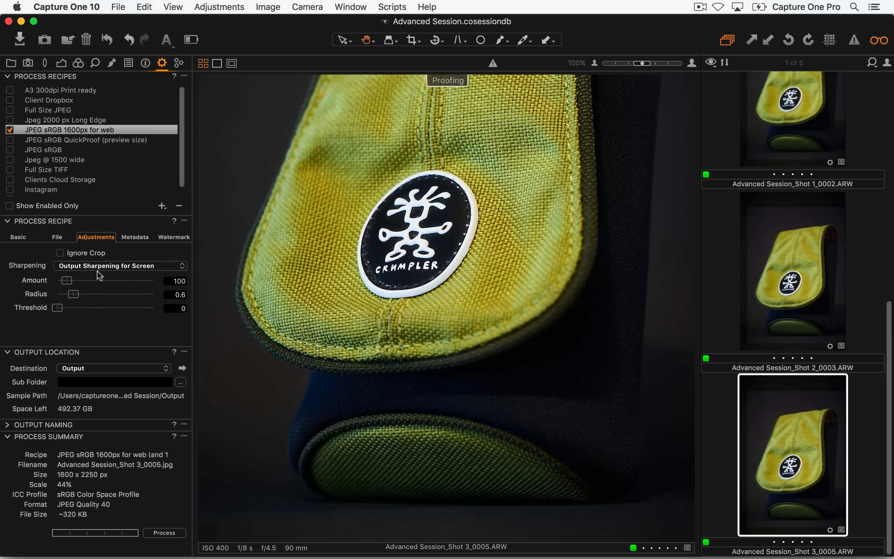
pyautogui.moveTo(68, 279); pyautogui.dragTo(70, 280)
pyautogui.moveTo(71, 280); pyautogui.dragTo(79, 291)
pyautogui.click(18, 237)
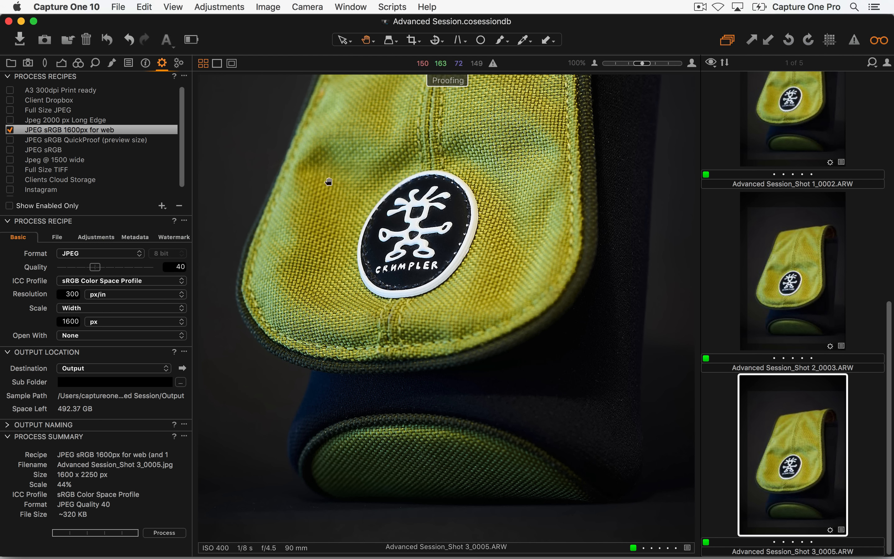
pyautogui.click(878, 41)
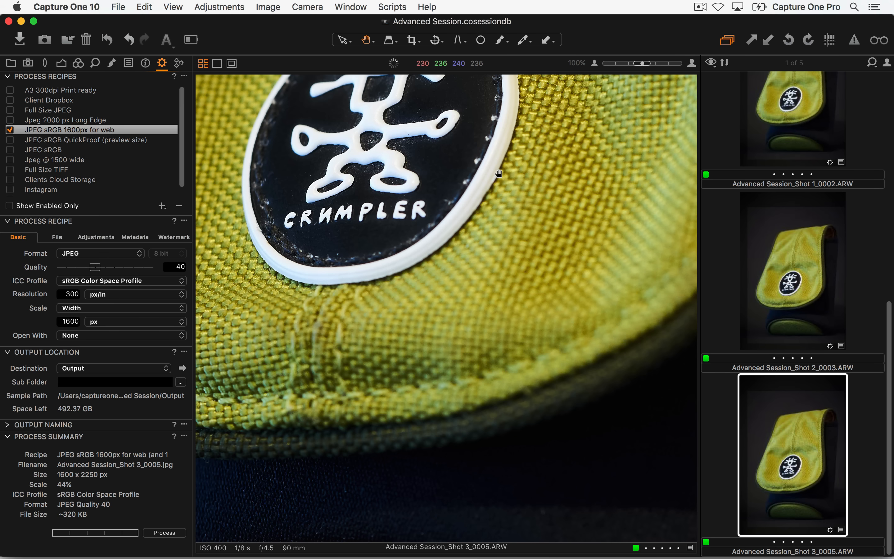
# Step: Process all Client Selects images with both the JPEG sRGB 1600px for web and Full Size 8 Bit Tiff recipes to the Output folder
pyautogui.press('super+alt+v')
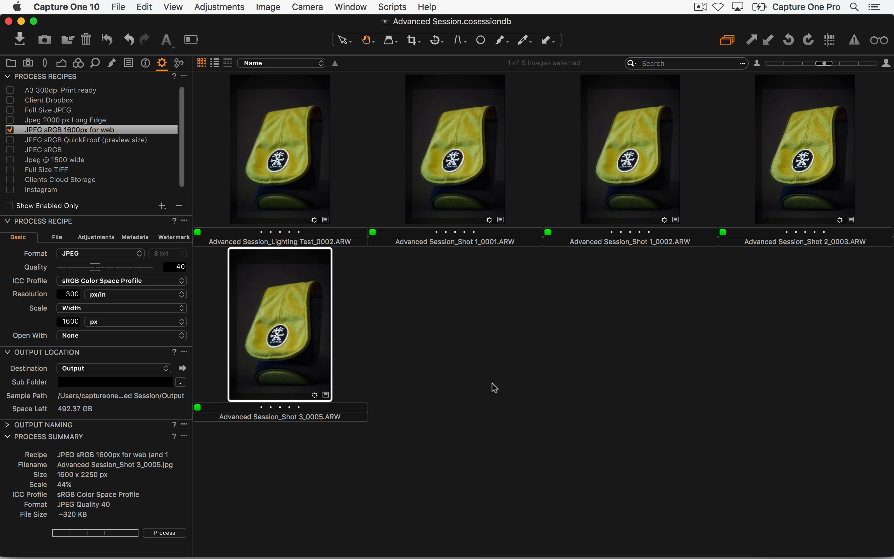
pyautogui.press('super+a')
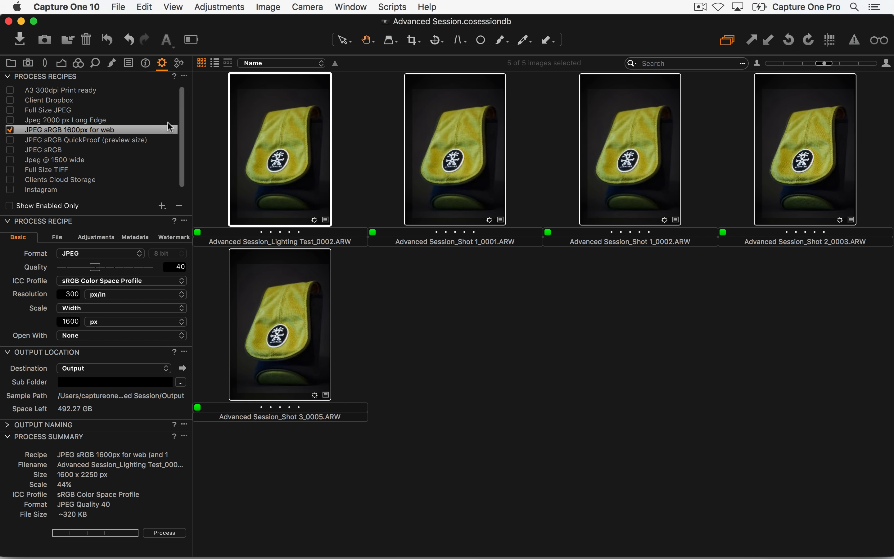
pyautogui.scroll(-2, 187, 140)
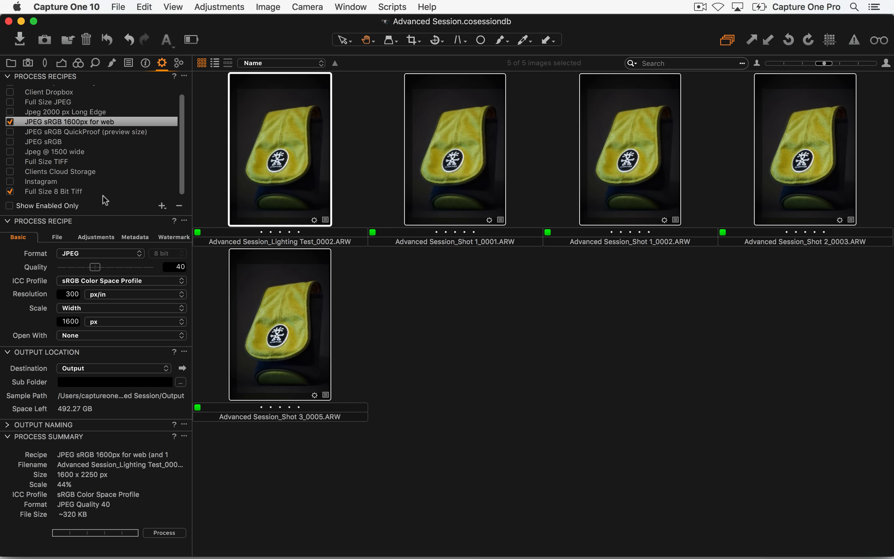
pyautogui.click(173, 534)
# Step: Switch to Finder, delete all JPEG and TIFF files and the CaptureOne folder from Output, and return to Capture One
pyautogui.press('super+Tab')
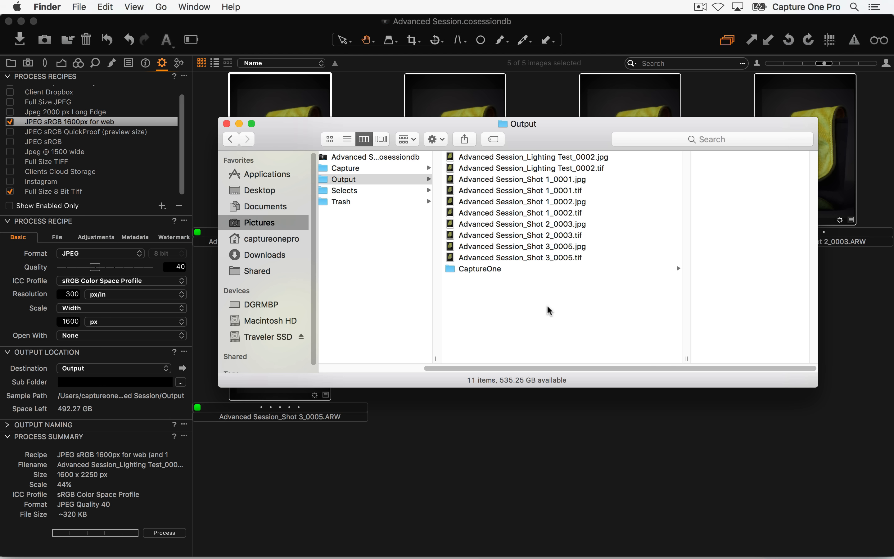
pyautogui.moveTo(506, 333); pyautogui.dragTo(518, 111)
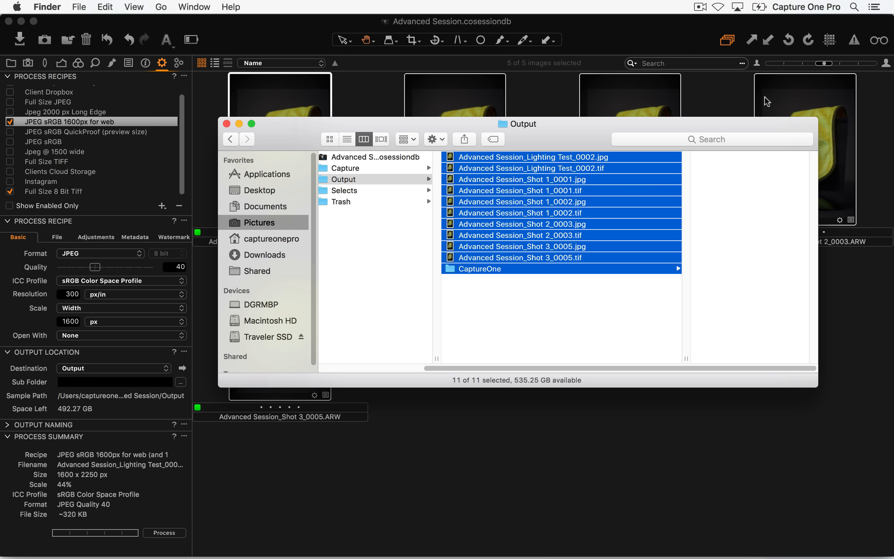
pyautogui.press('super+BackSpace')
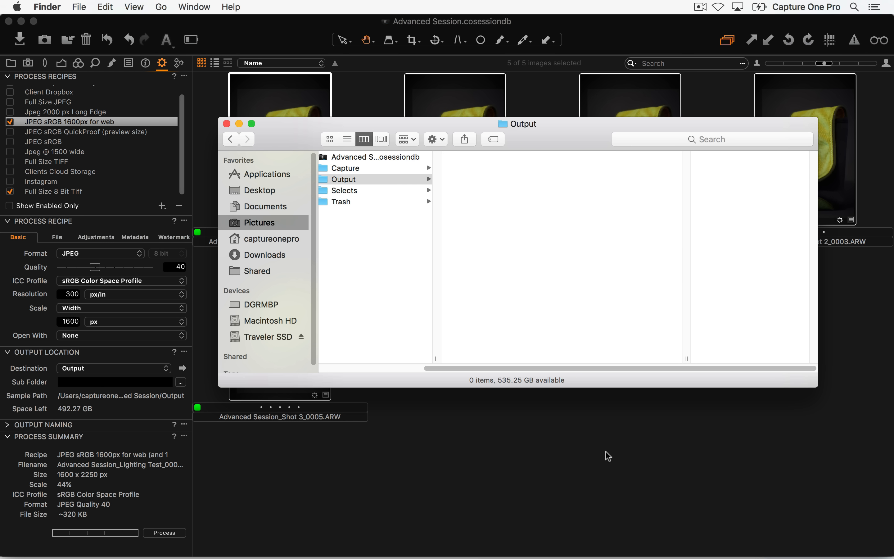
pyautogui.click(608, 454)
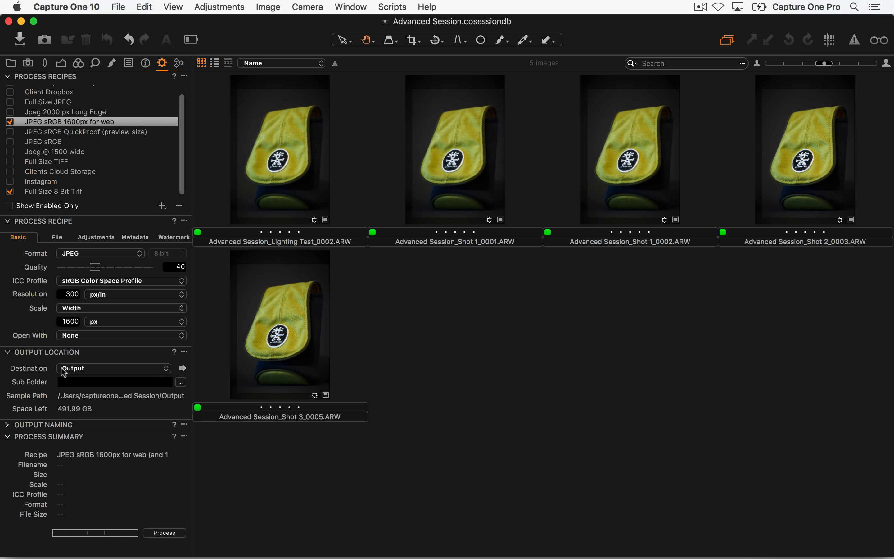
# Step: Check the output destination folder in Finder and try Client as the output sub folder name
pyautogui.click(183, 368)
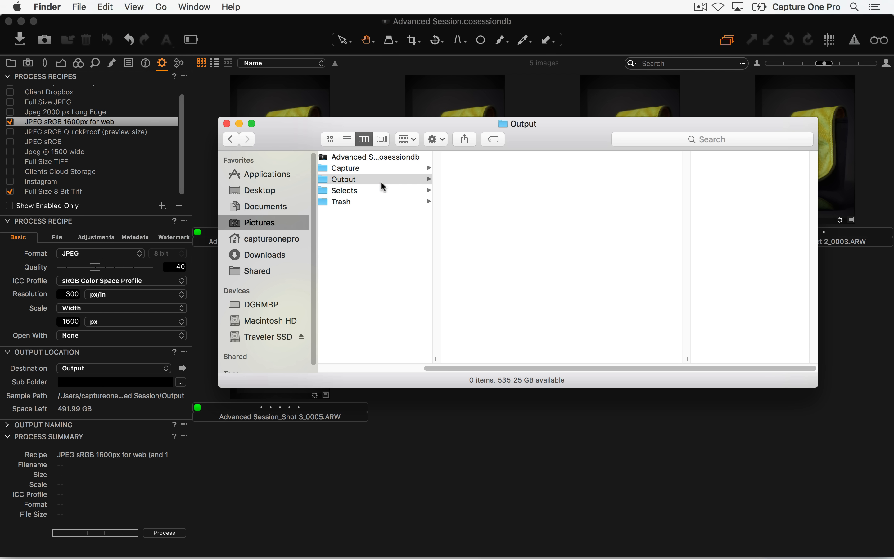
pyautogui.click(165, 419)
pyautogui.click(75, 384)
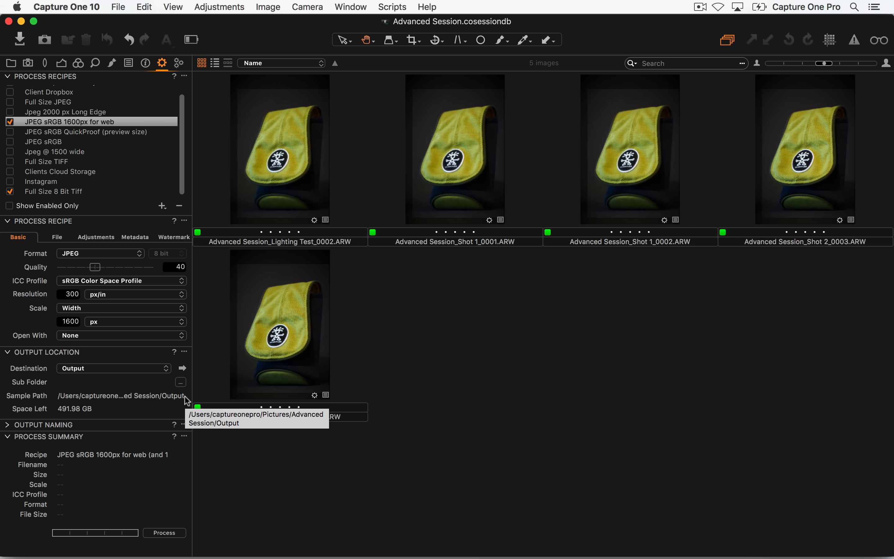
pyautogui.write('Client')
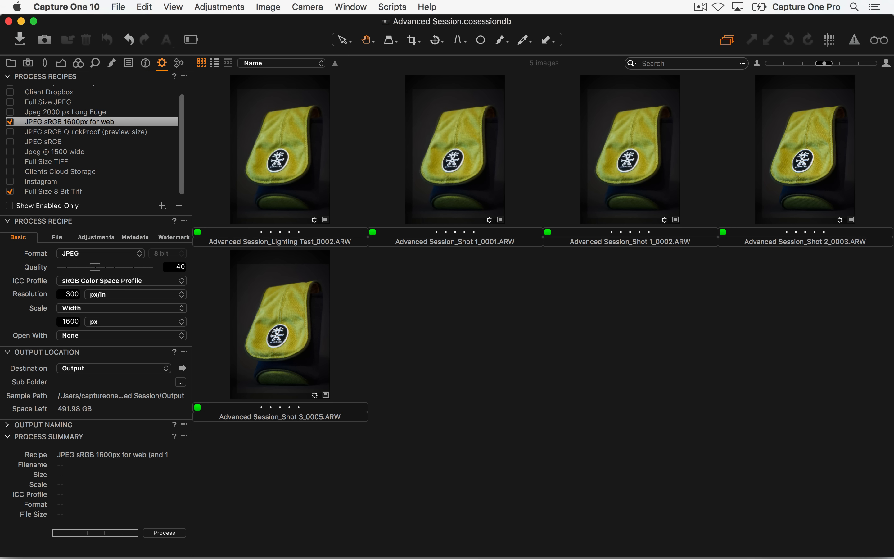
# Step: Set the output location's sub folder to the Recipe Name token
pyautogui.click(181, 382)
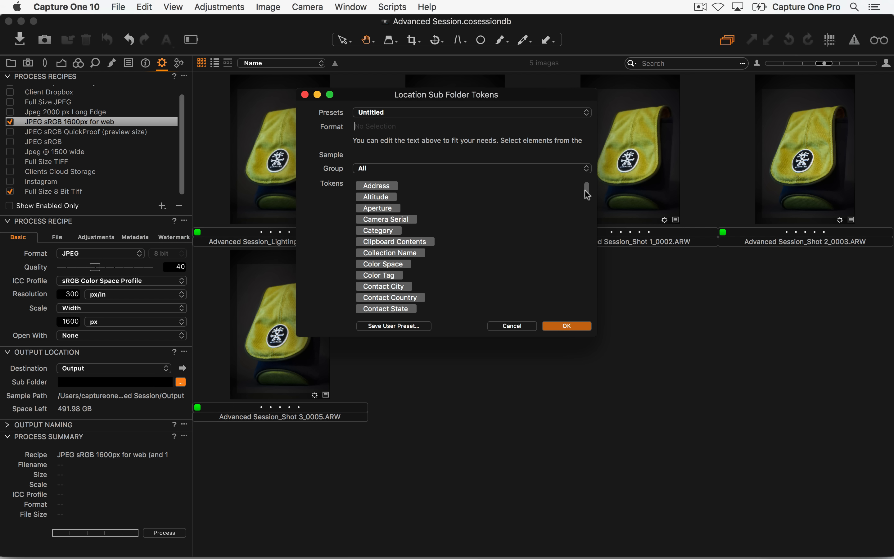
pyautogui.moveTo(585, 190); pyautogui.dragTo(598, 264)
pyautogui.moveTo(597, 275); pyautogui.dragTo(597, 289)
pyautogui.moveTo(390, 231); pyautogui.dragTo(396, 132)
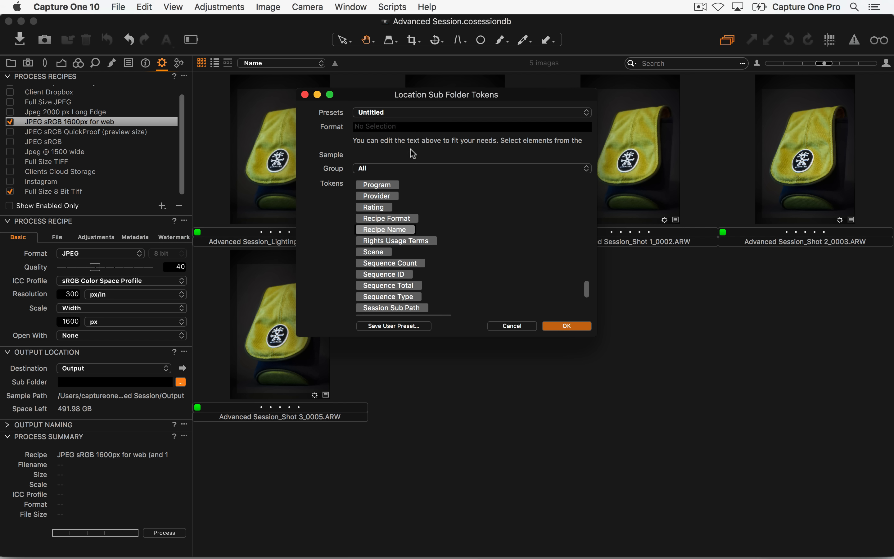
pyautogui.click(398, 229)
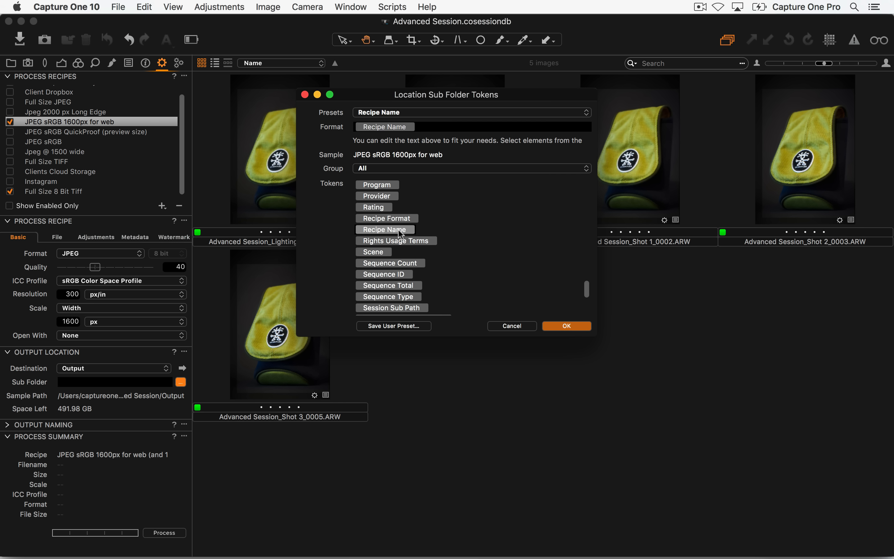
pyautogui.click(550, 324)
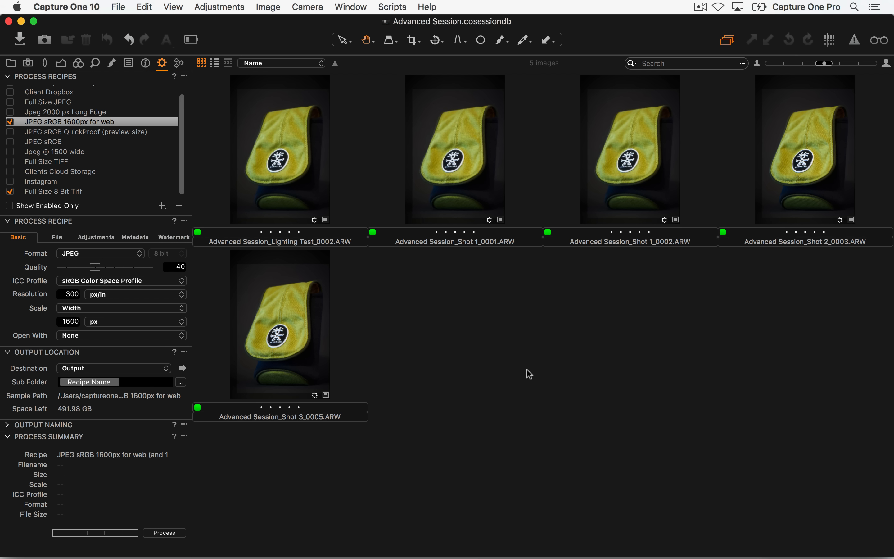
# Step: Process all Client Selects images with both enabled recipes and check the recipe-named subfolders of Output in Finder
pyautogui.press('super+a')
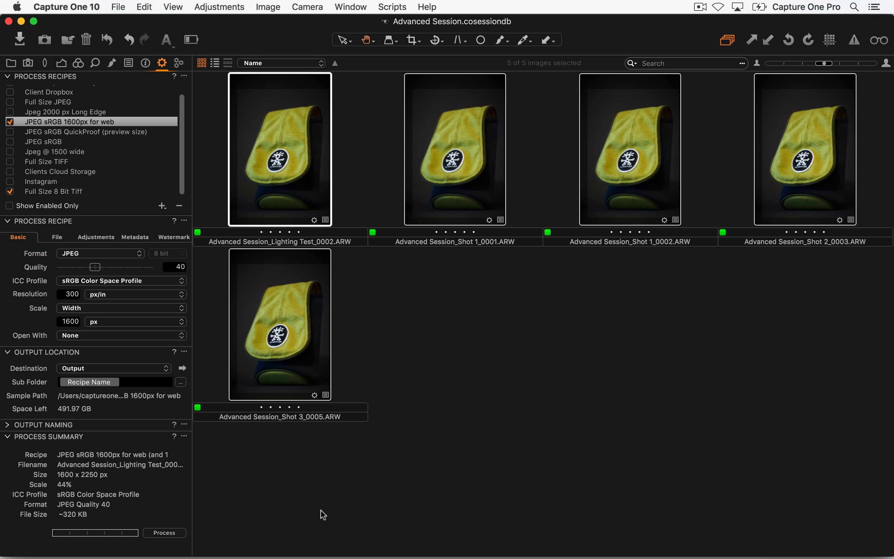
pyautogui.click(173, 532)
pyautogui.press('super+Tab')
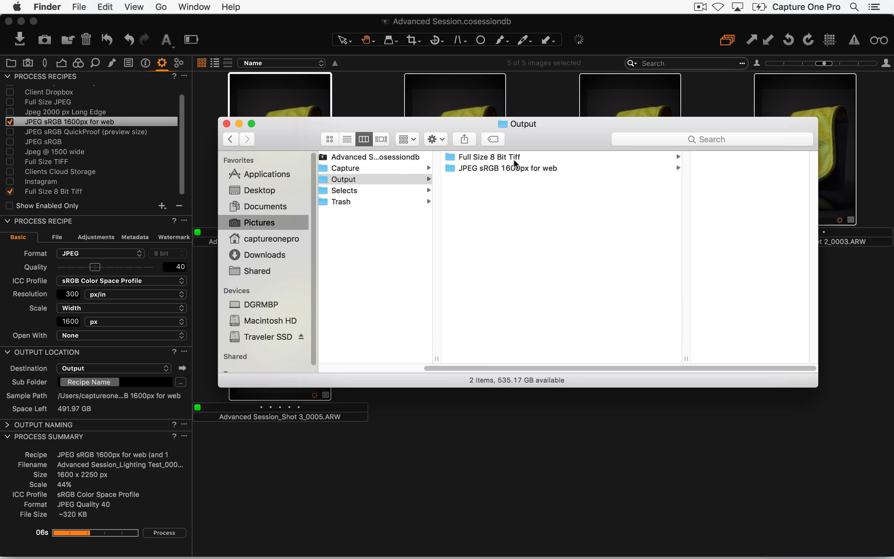
# Step: Check the processed files inside the Full Size 8 Bit Tiff and JPEG sRGB 1600px for web subfolders
pyautogui.click(501, 156)
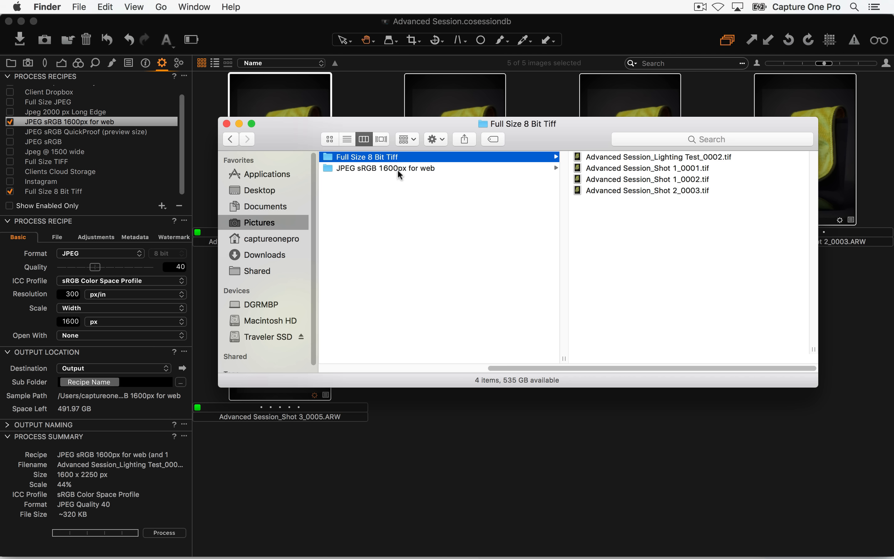
pyautogui.click(435, 169)
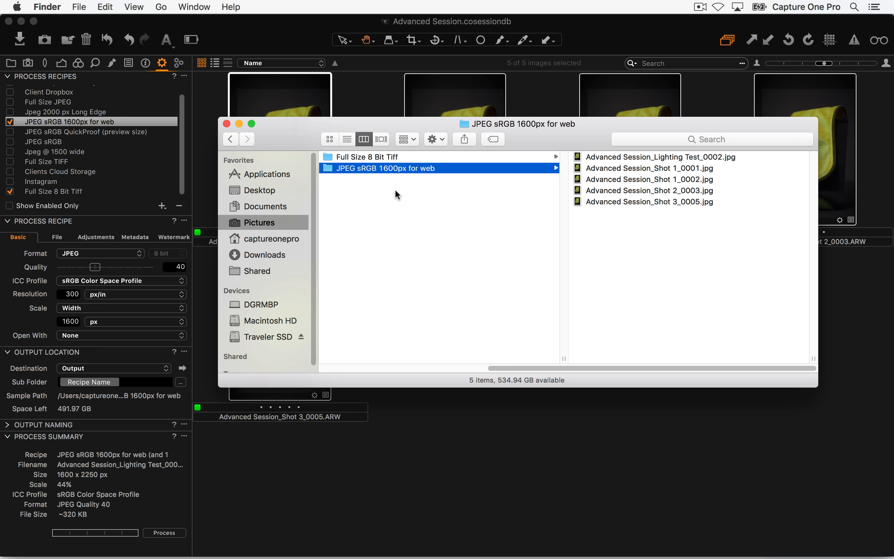
pyautogui.click(379, 158)
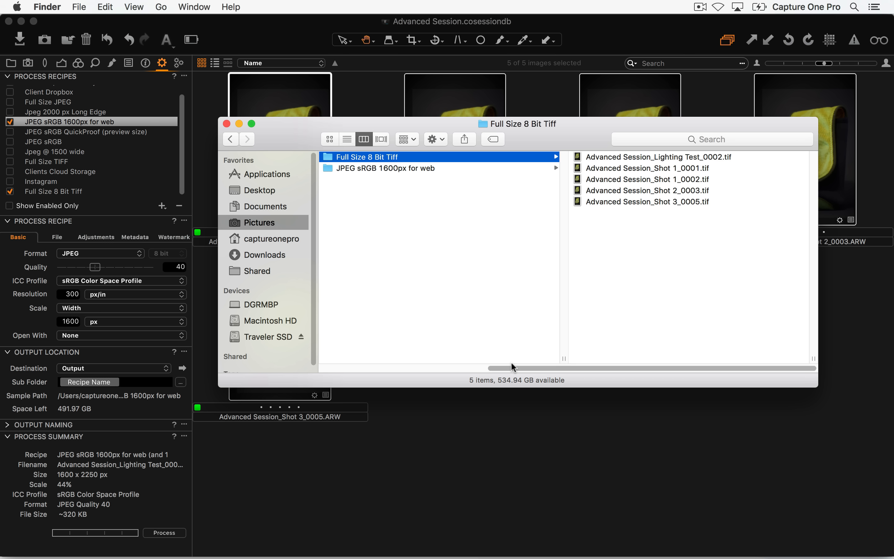
# Step: Delete both recipe-named subfolders from the Output folder and return to Capture One
pyautogui.moveTo(513, 368); pyautogui.dragTo(389, 367)
pyautogui.click(583, 231)
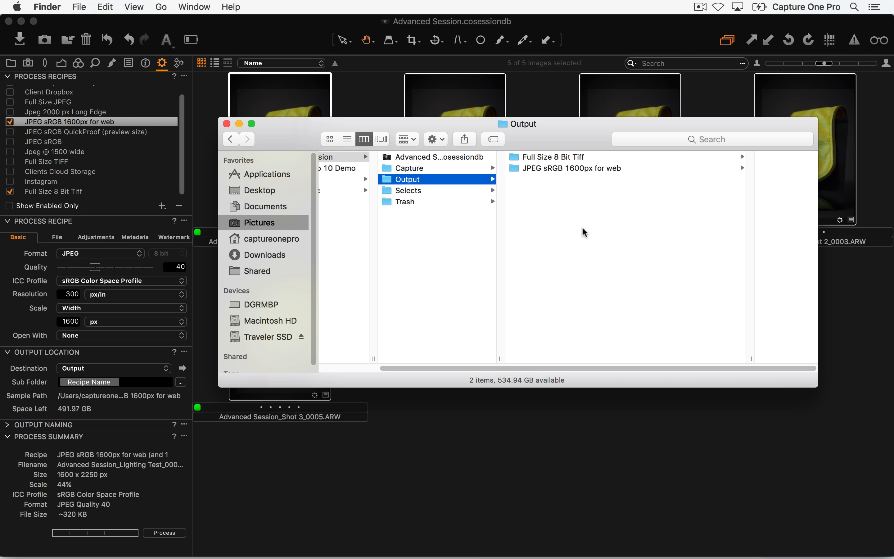
pyautogui.moveTo(574, 242); pyautogui.dragTo(571, 123)
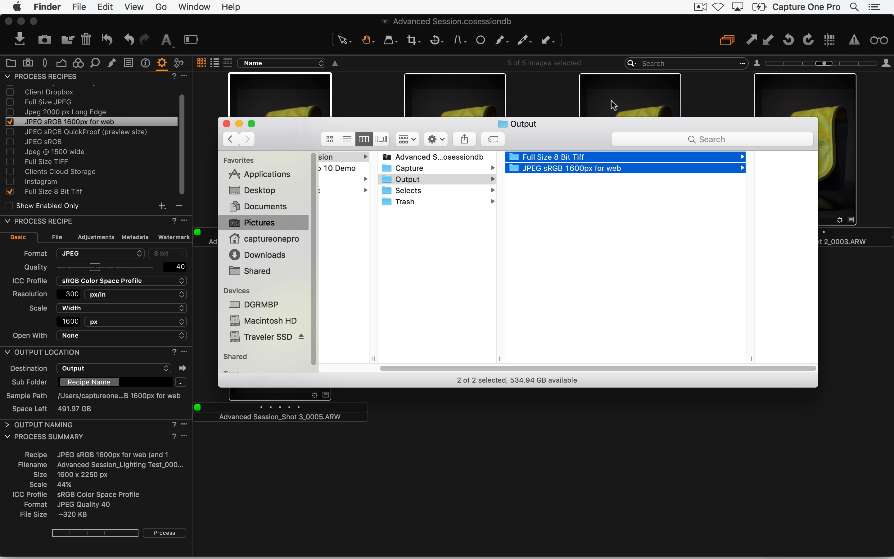
pyautogui.press('super+BackSpace')
pyautogui.click(452, 456)
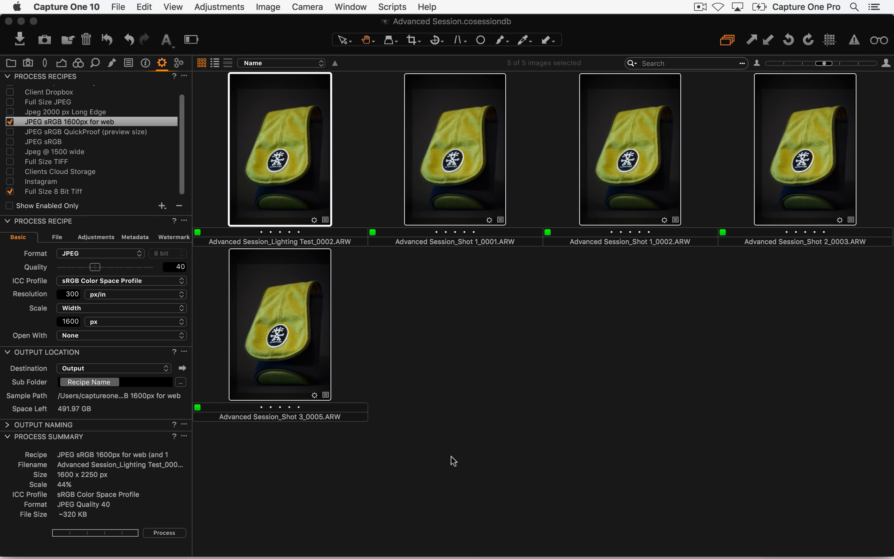
# Step: Clear the output location's sub folder and re-enter the Recipe Name token
pyautogui.click(140, 383)
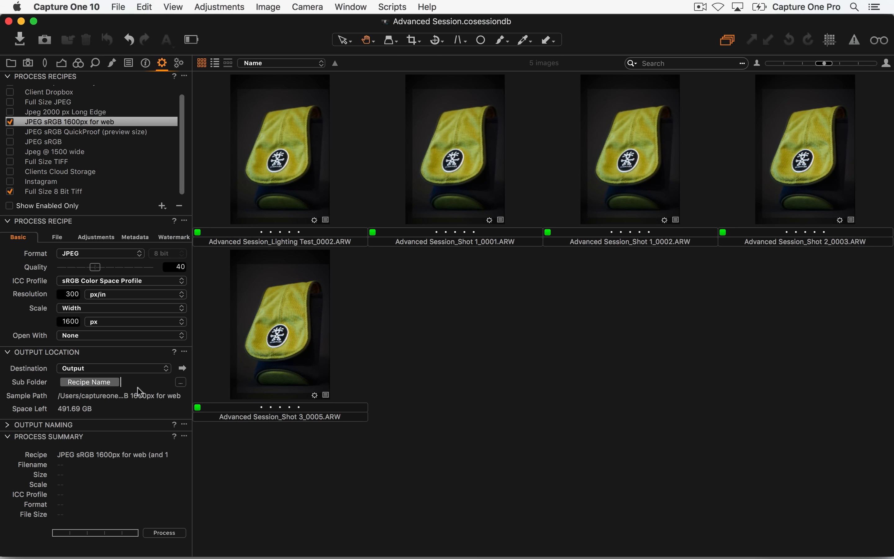
pyautogui.press('BackSpace')
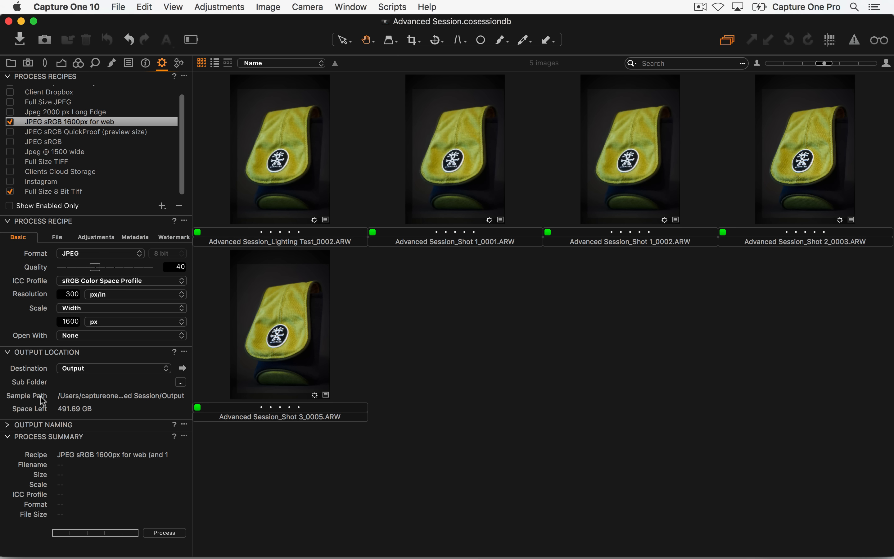
pyautogui.write('rec')
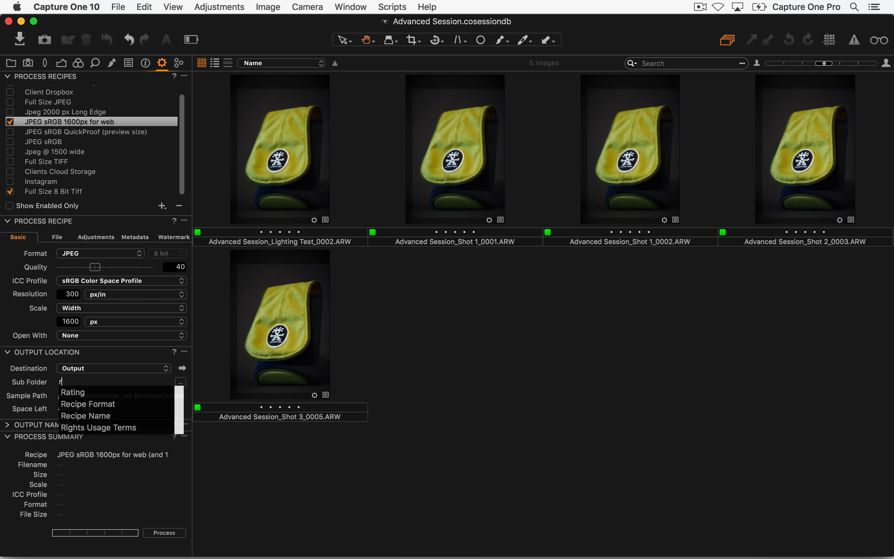
pyautogui.press('Down')
pyautogui.press('Down')
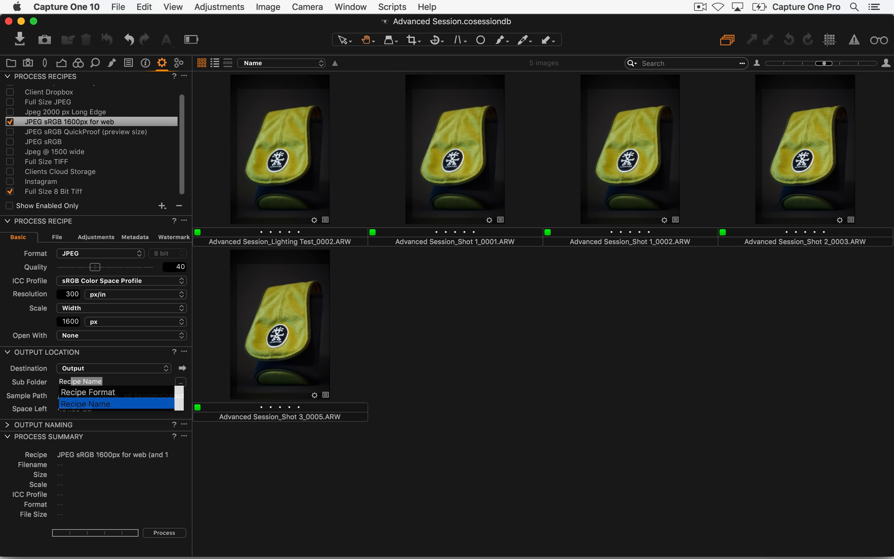
pyautogui.press('Return')
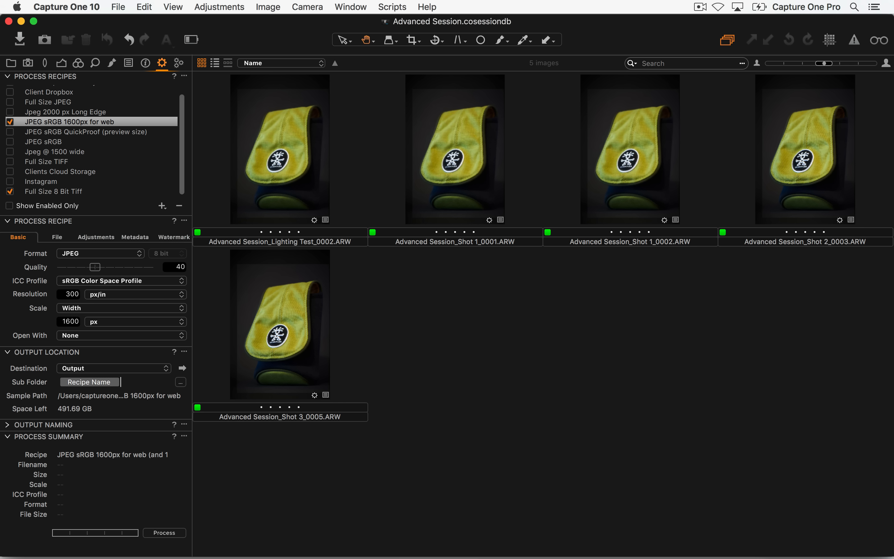
# Step: Replace the output location's sub folder token with Session Sub Path
pyautogui.press('BackSpace')
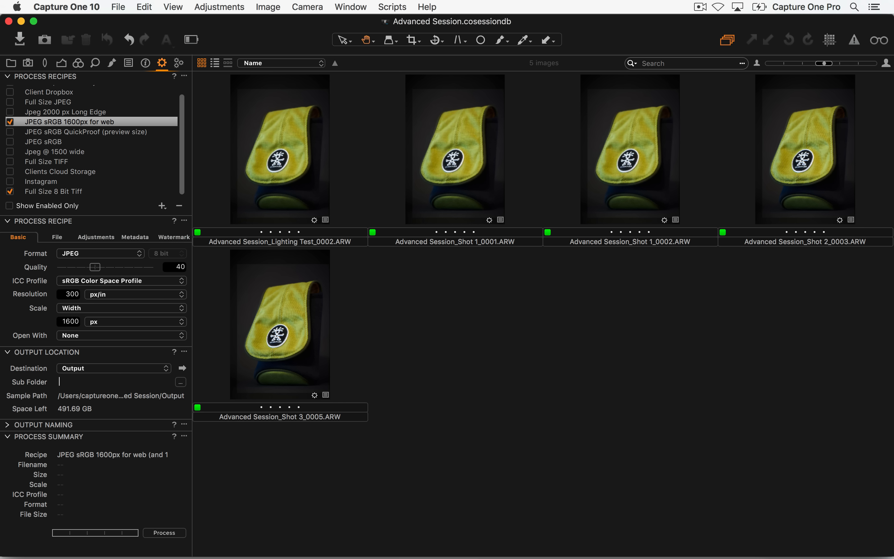
pyautogui.write('Session')
pyautogui.press('Down')
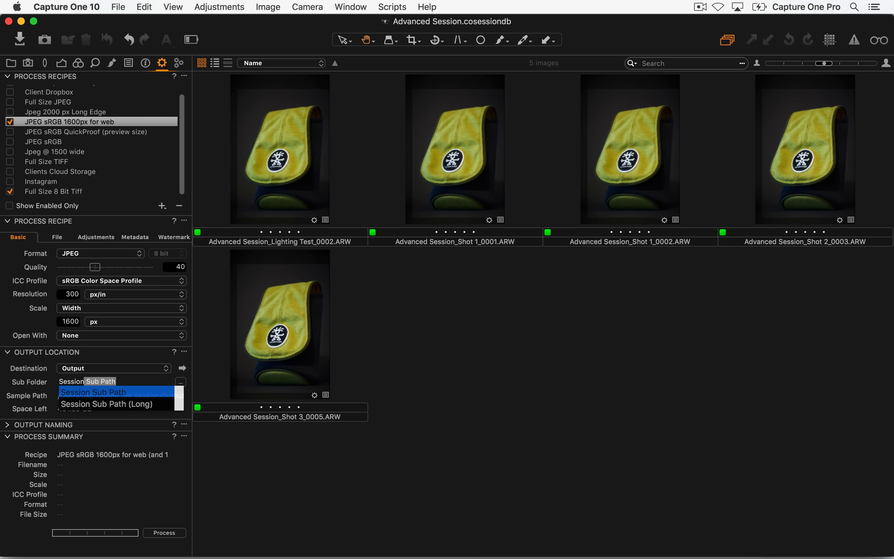
pyautogui.press('Return')
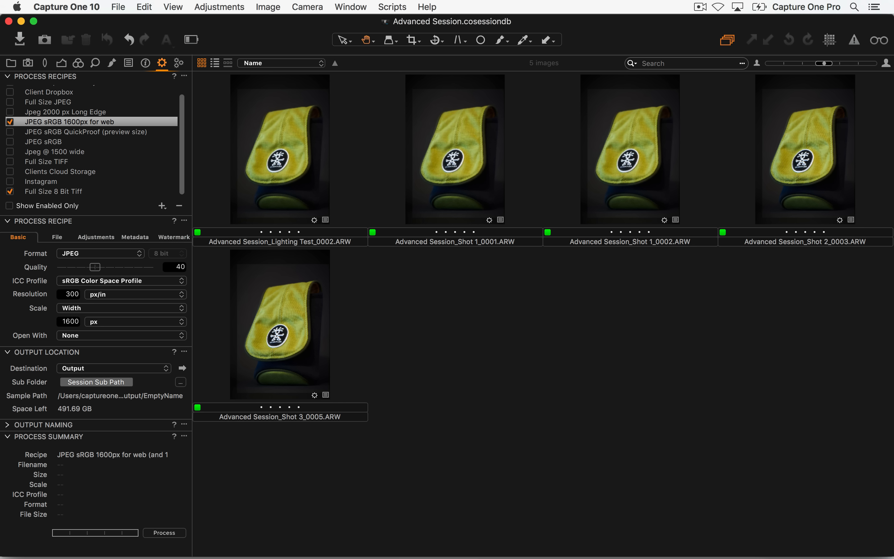
# Step: Switch to Finder, compare the session's Capture and Output folder structures, and return to Capture One
pyautogui.press('super+Tab')
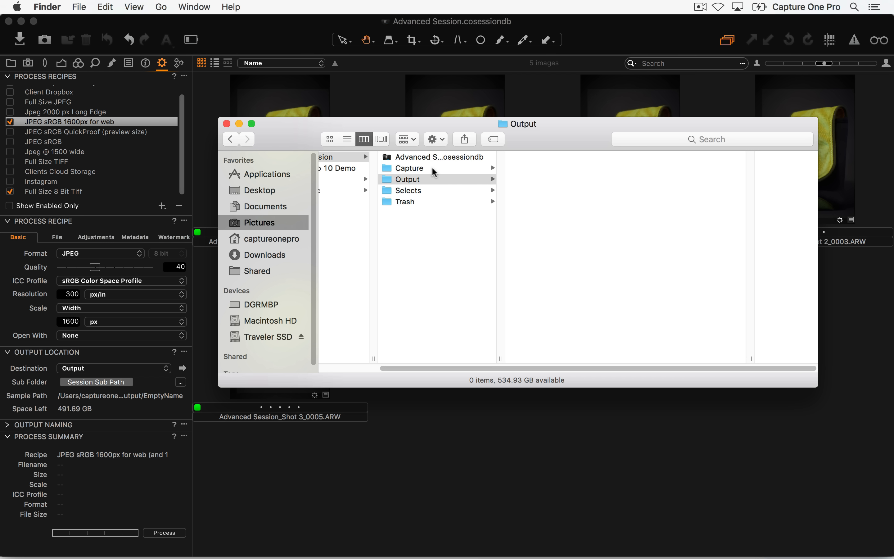
pyautogui.click(432, 168)
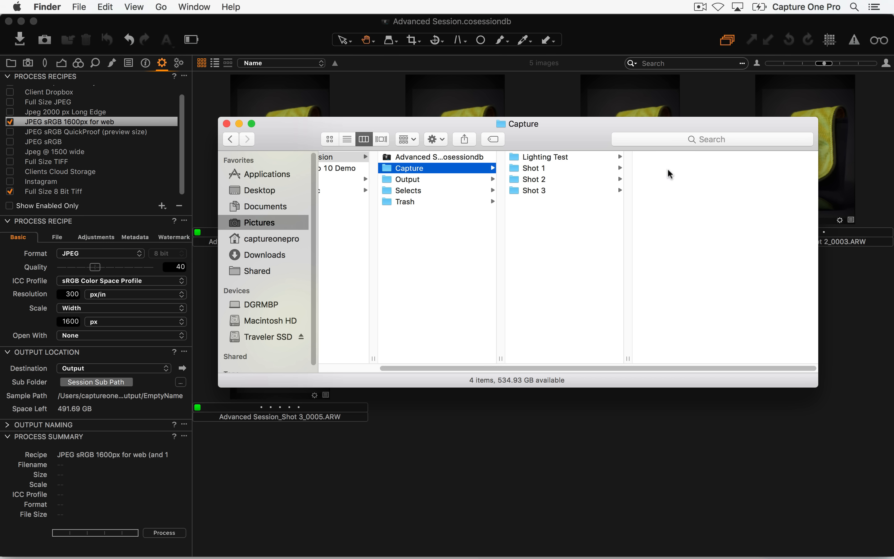
pyautogui.click(429, 182)
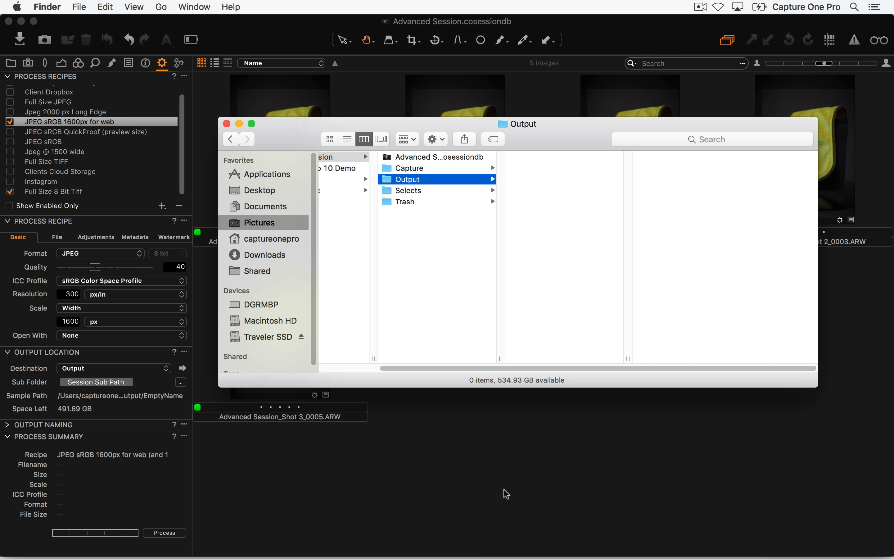
pyautogui.click(494, 478)
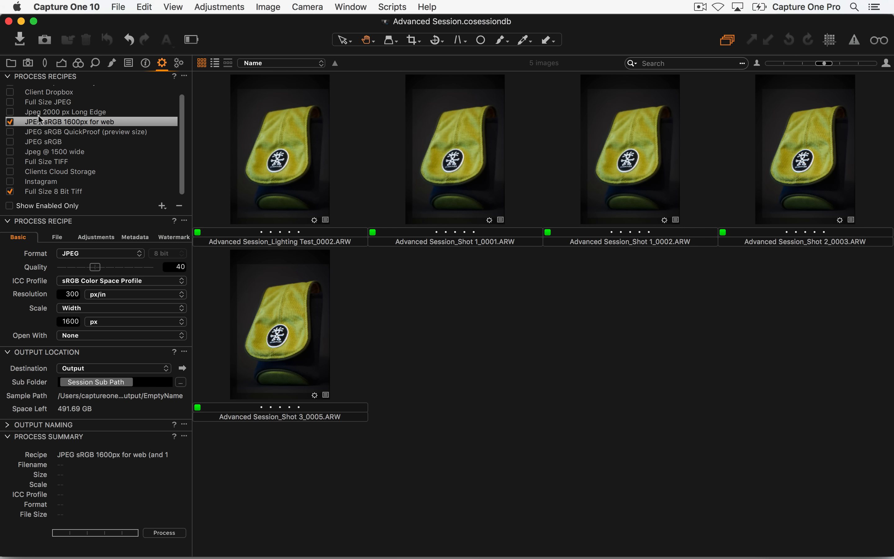
# Step: Disable the Full Size 8 Bit Tiff recipe and process all Client Selects images with JPEG sRGB 1600px for web
pyautogui.click(10, 191)
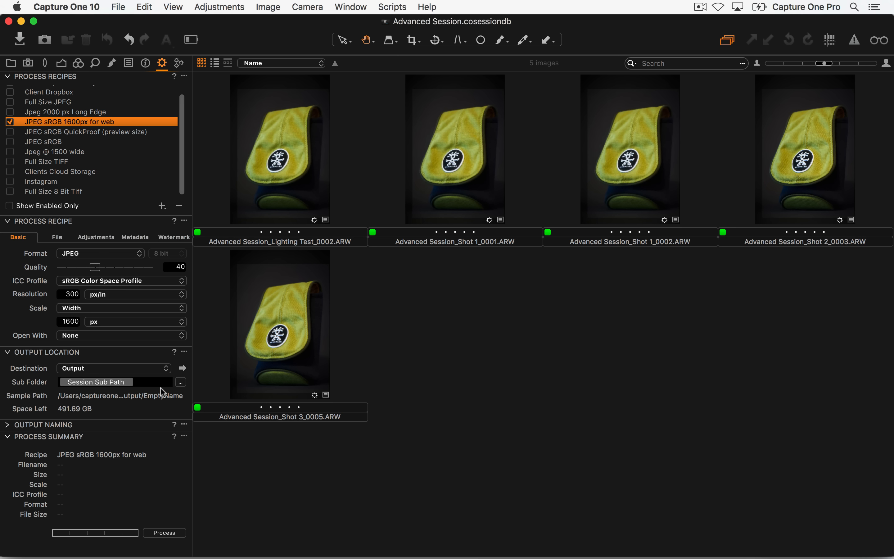
pyautogui.click(383, 476)
pyautogui.press('super+a')
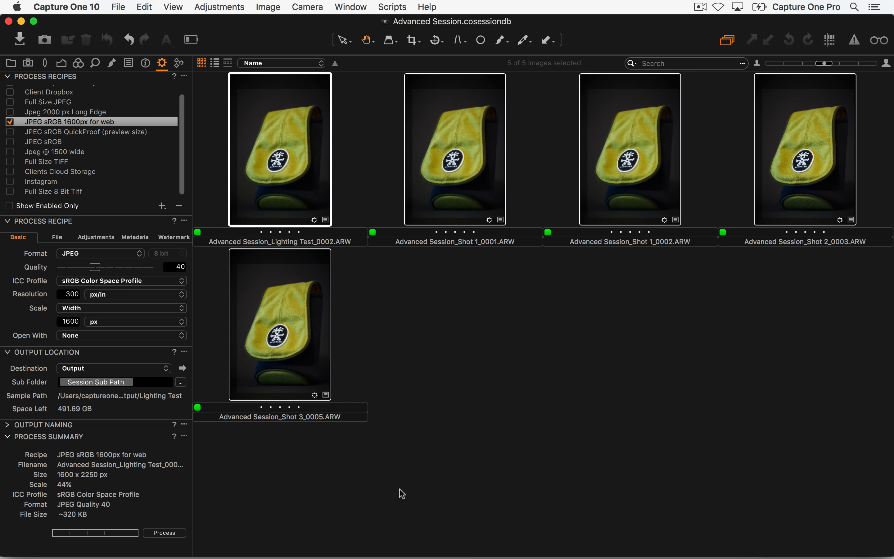
pyautogui.click(174, 532)
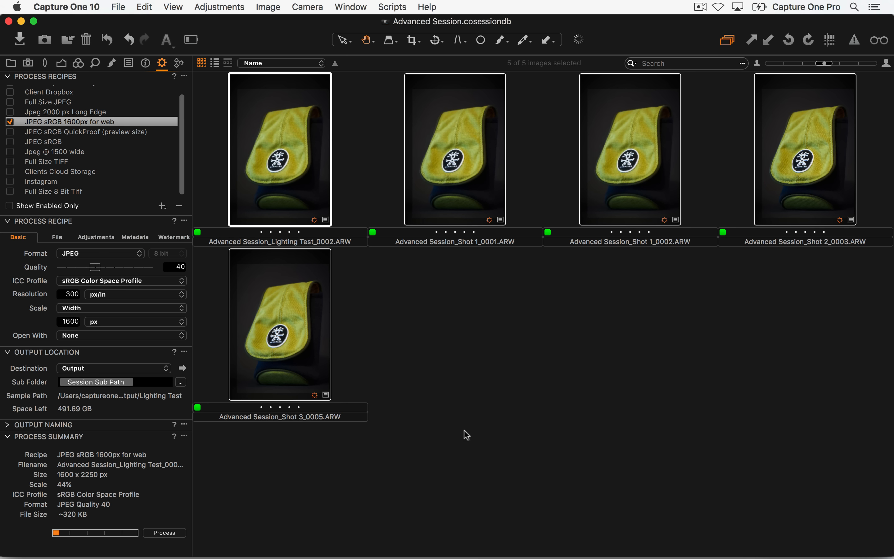
# Step: Open the output destination in Finder and check the Lighting Test, Shot 1, Shot 2 and Shot 3 subfolders
pyautogui.click(183, 367)
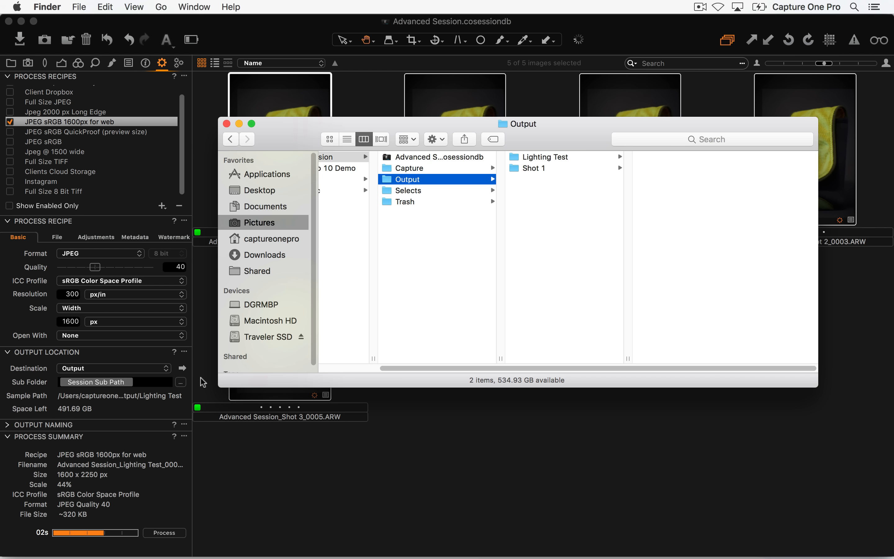
pyautogui.click(538, 157)
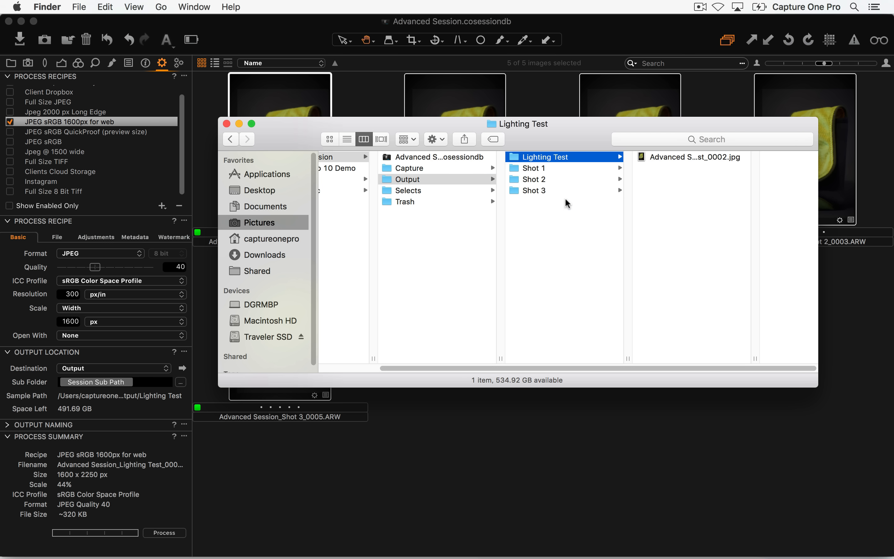
pyautogui.press('Down')
pyautogui.press('Down')
pyautogui.press('Down')
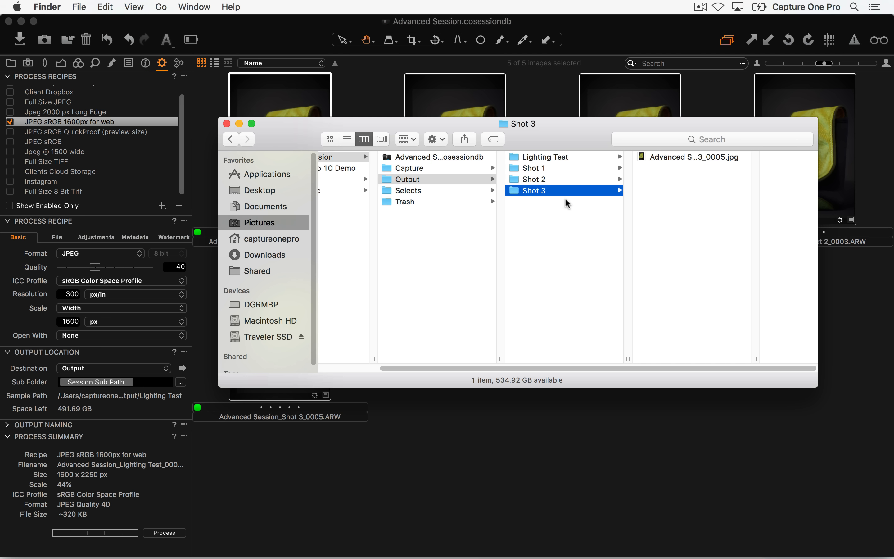
# Step: Delete the Lighting Test, Shot 1, Shot 2 and Shot 3 folders from Output and return to Capture One
pyautogui.moveTo(552, 237); pyautogui.dragTo(552, 109)
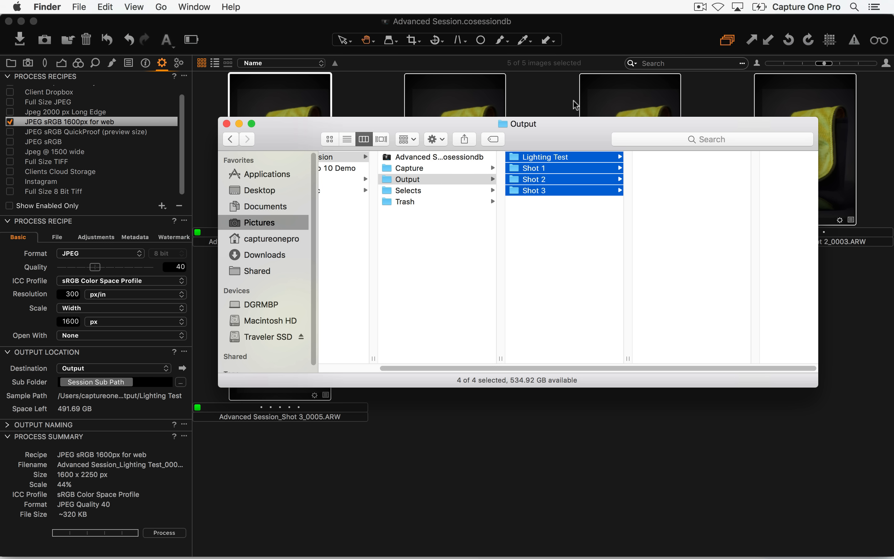
pyautogui.press('super+o')
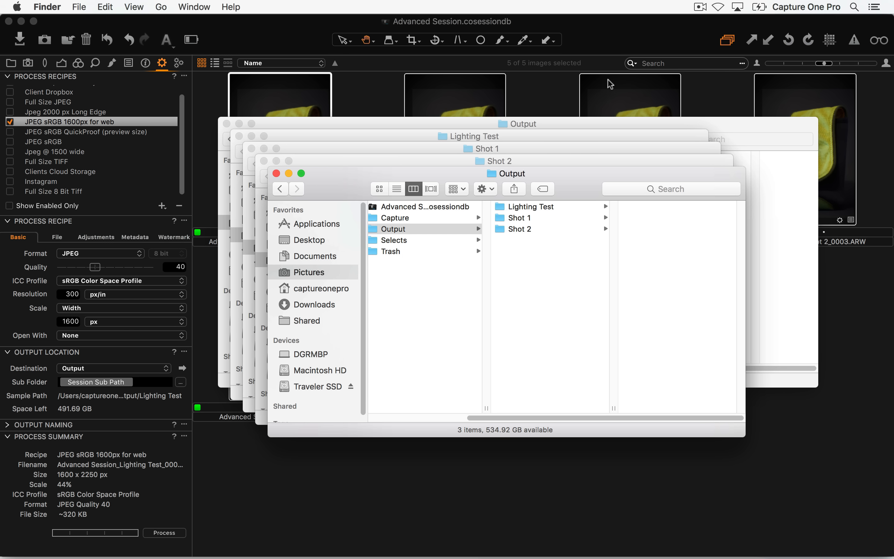
pyautogui.press('super+w')
pyautogui.press('super+w')
pyautogui.press('super+w')
pyautogui.press('super+w')
pyautogui.click(563, 241)
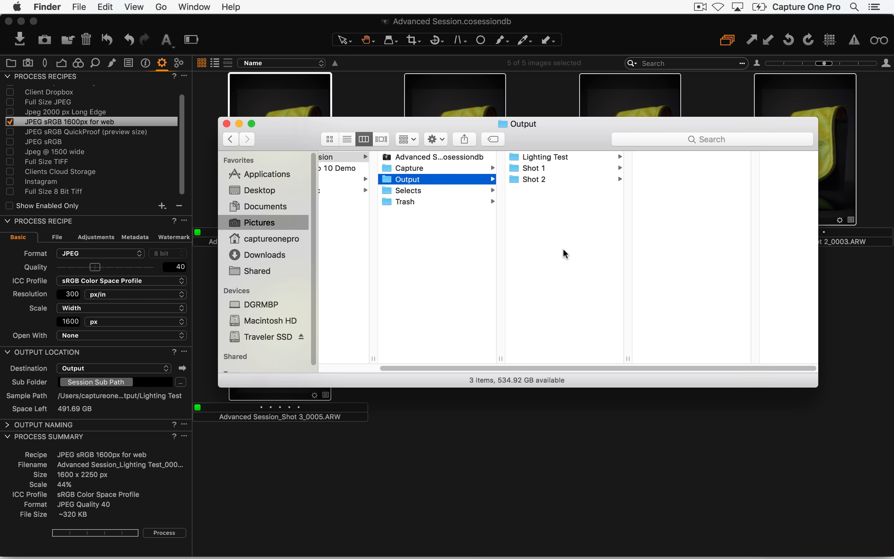
pyautogui.moveTo(561, 240); pyautogui.dragTo(545, 111)
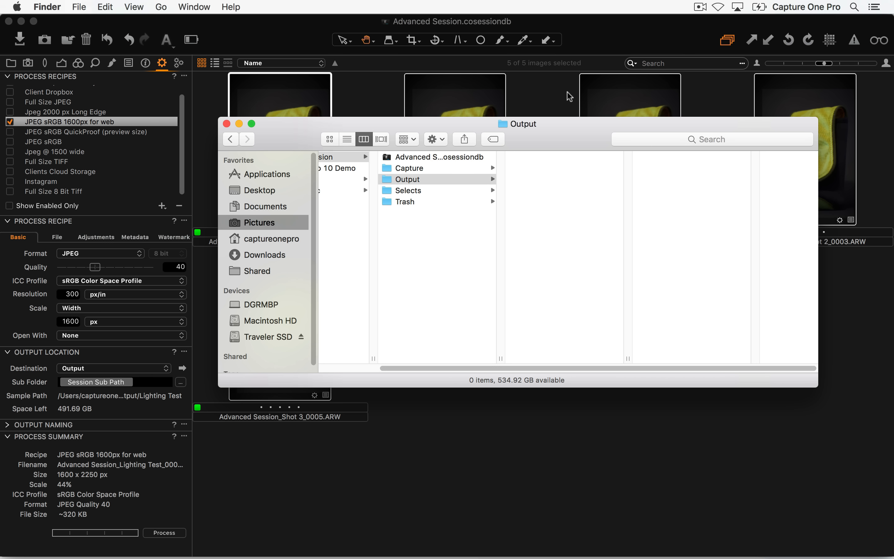
pyautogui.click(457, 488)
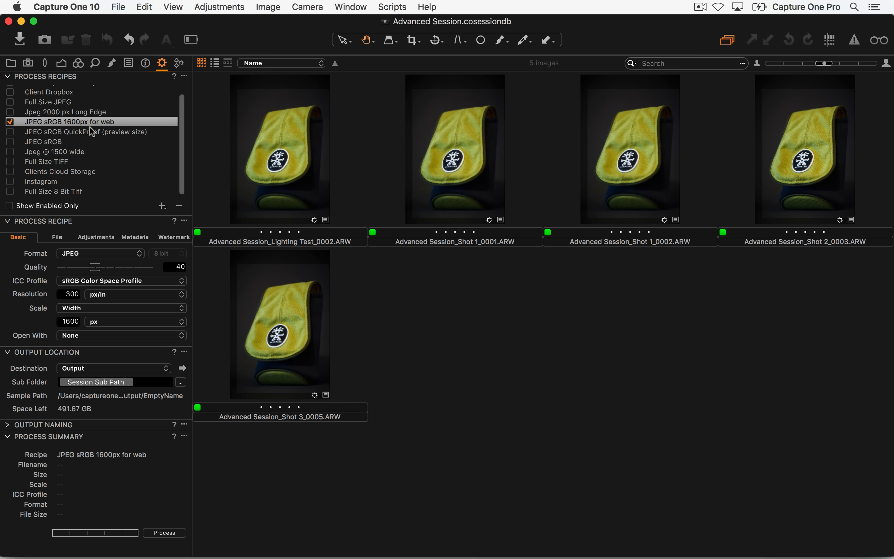
# Step: Enable the Full Size 8 Bit Tiff recipe again and set the output sub folder to Recipe Name/Session Sub Path
pyautogui.click(10, 191)
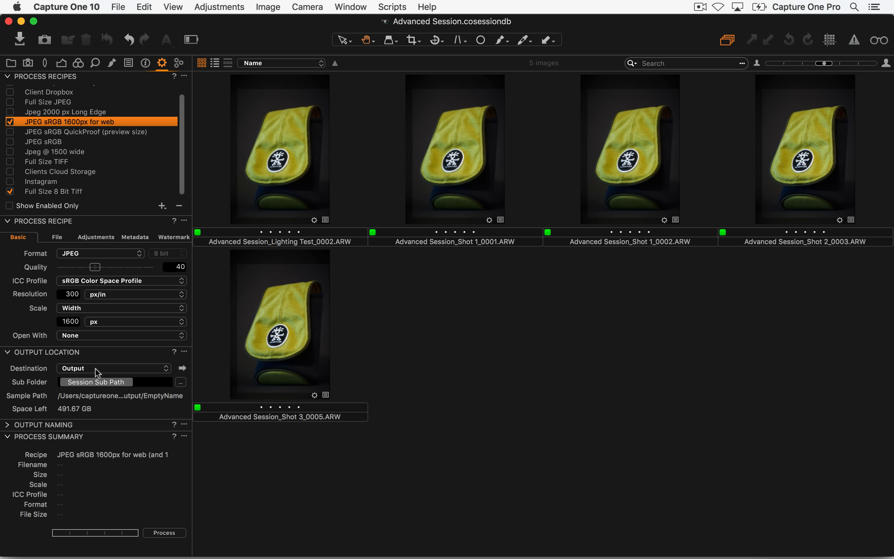
pyautogui.click(148, 382)
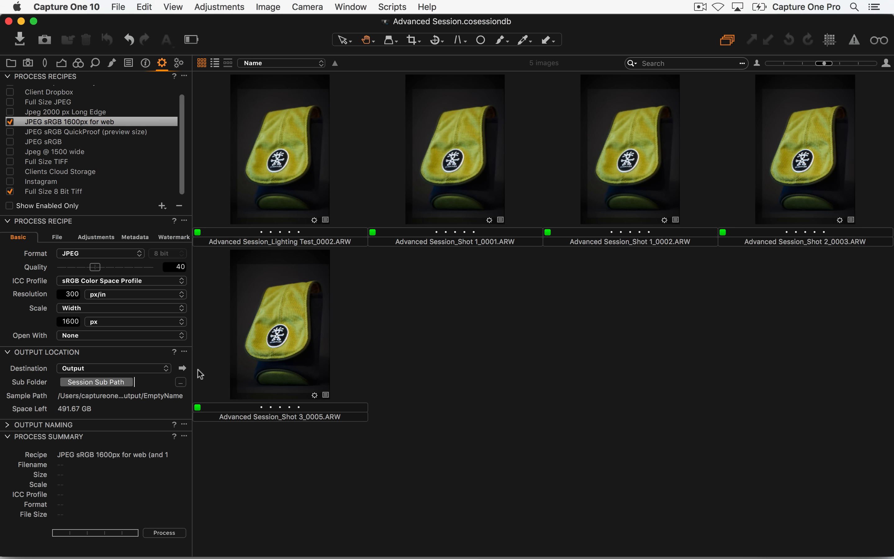
pyautogui.press('Left')
pyautogui.write('Rec')
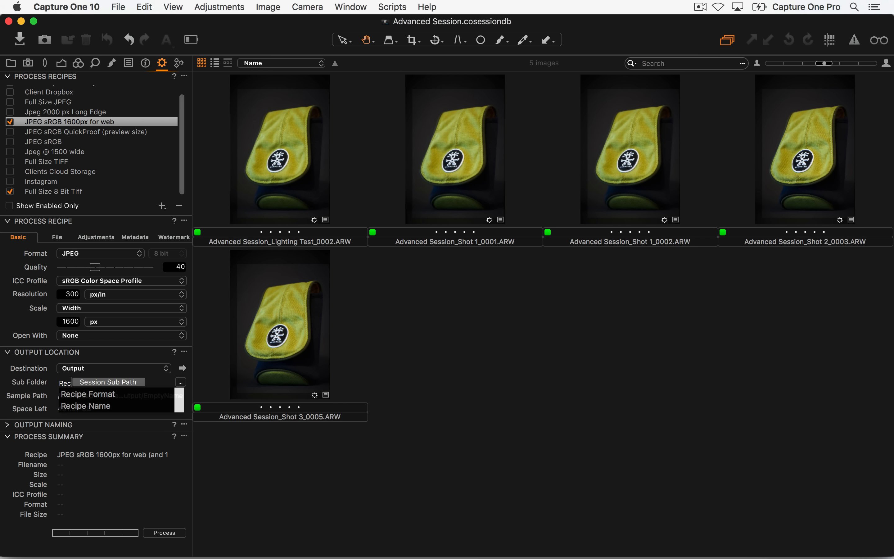
pyautogui.press('Down')
pyautogui.press('Down')
pyautogui.press('Return')
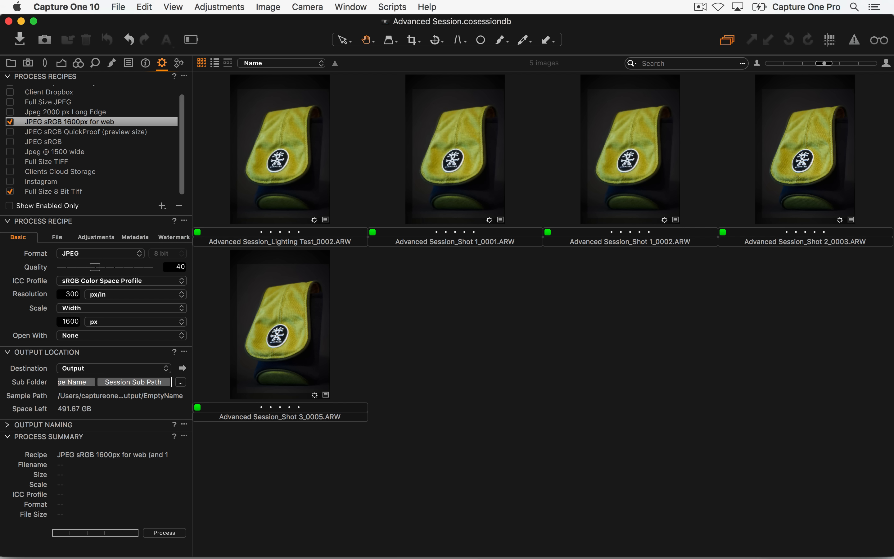
pyautogui.press('Left')
pyautogui.write('/')
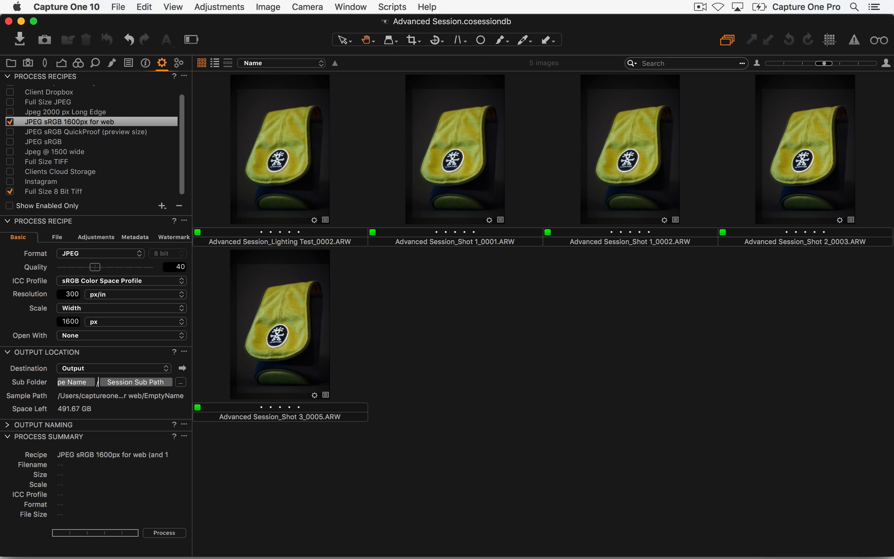
pyautogui.press('Tab')
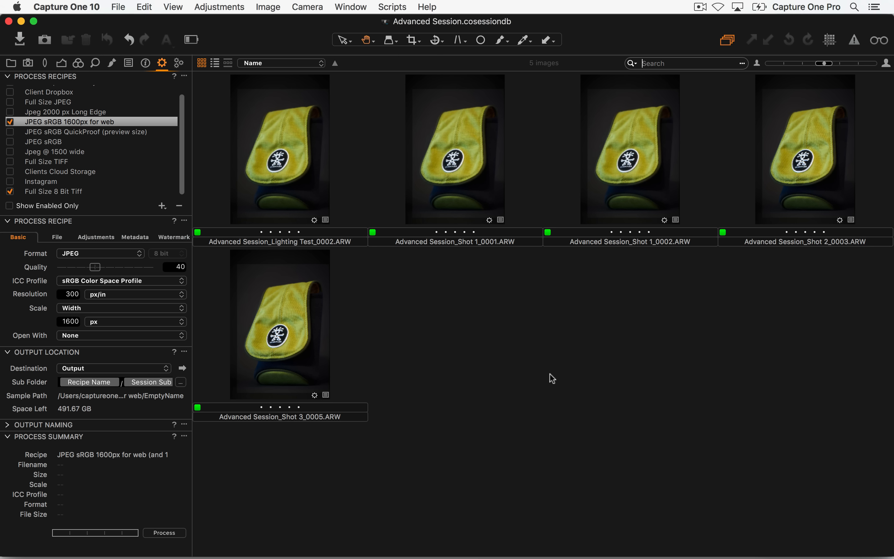
# Step: Process all Client Selects images with the JPEG sRGB 1600px for web and Full Size 8 Bit Tiff recipes and open the output destination in Finder
pyautogui.press('super+a')
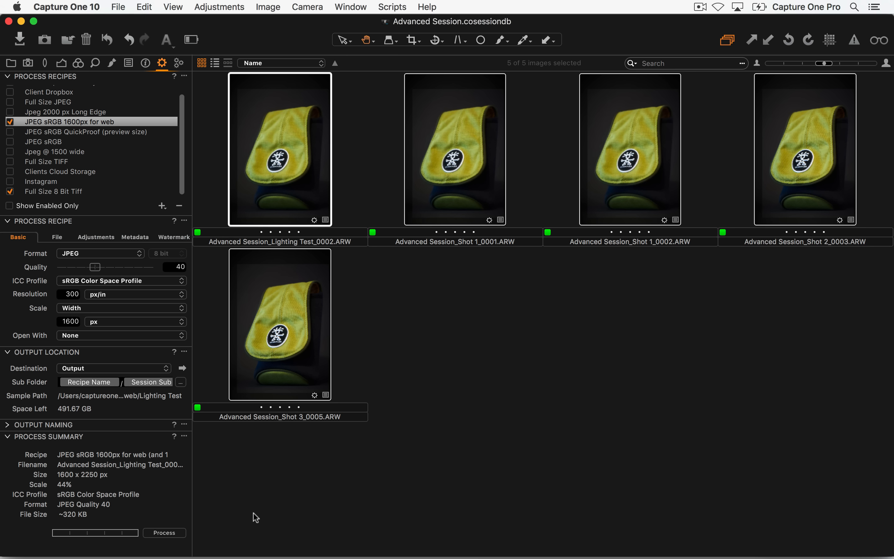
pyautogui.click(165, 533)
pyautogui.click(182, 368)
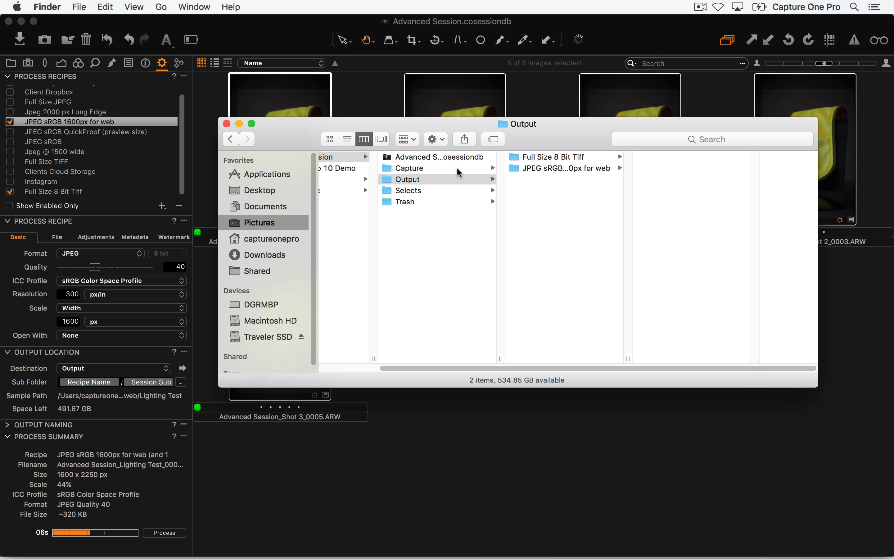
# Step: Look through the Lighting Test, Shot 1, Shot 2 and Shot 3 subfolders inside the JPEG sRGB 1600px for web output folder
pyautogui.click(542, 157)
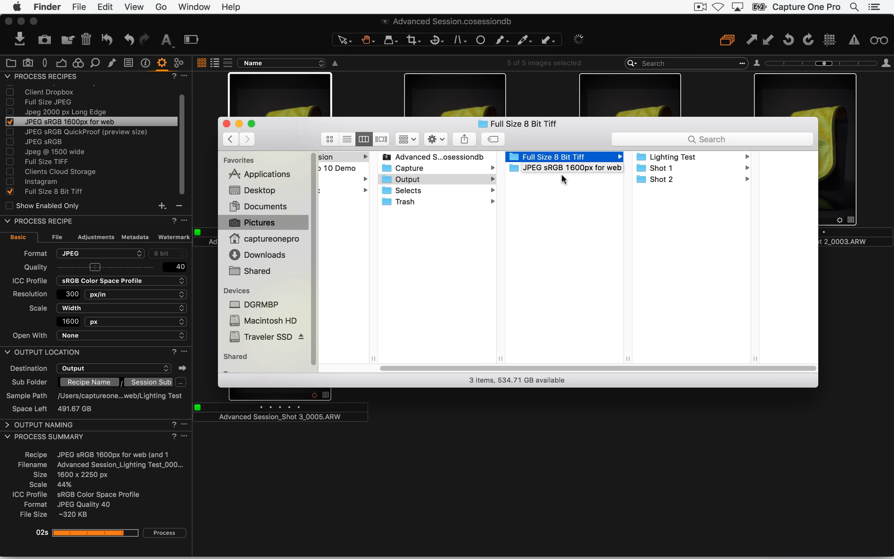
pyautogui.click(562, 172)
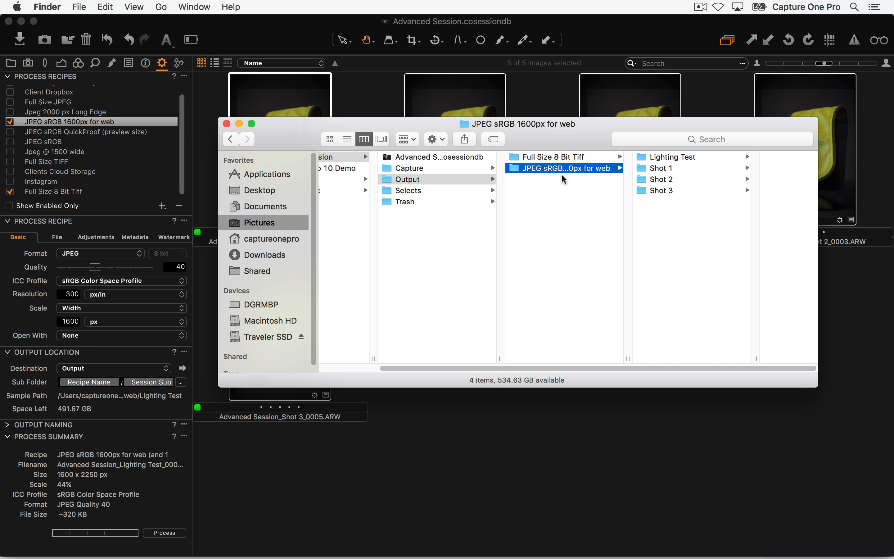
pyautogui.press('Up')
pyautogui.press('Down')
pyautogui.press('Right')
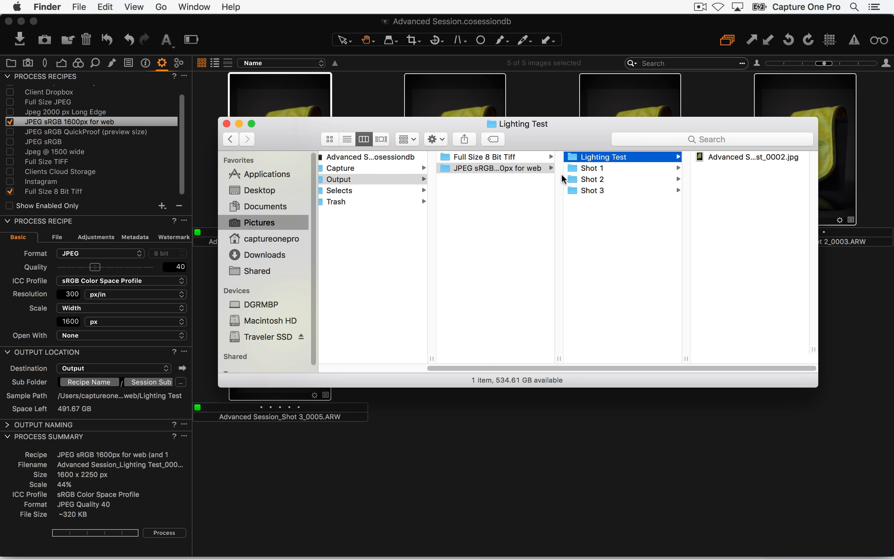
pyautogui.press('Down')
pyautogui.press('Down')
pyautogui.press('Down')
pyautogui.press('Left')
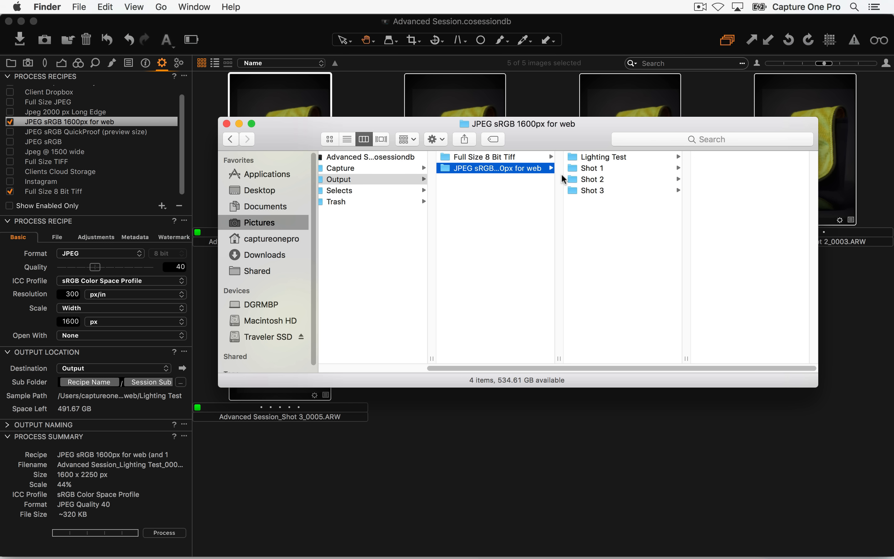
# Step: Look through the subfolders inside the Full Size 8 Bit Tiff output folder and return to Capture One
pyautogui.press('Up')
pyautogui.press('Down')
pyautogui.press('Up')
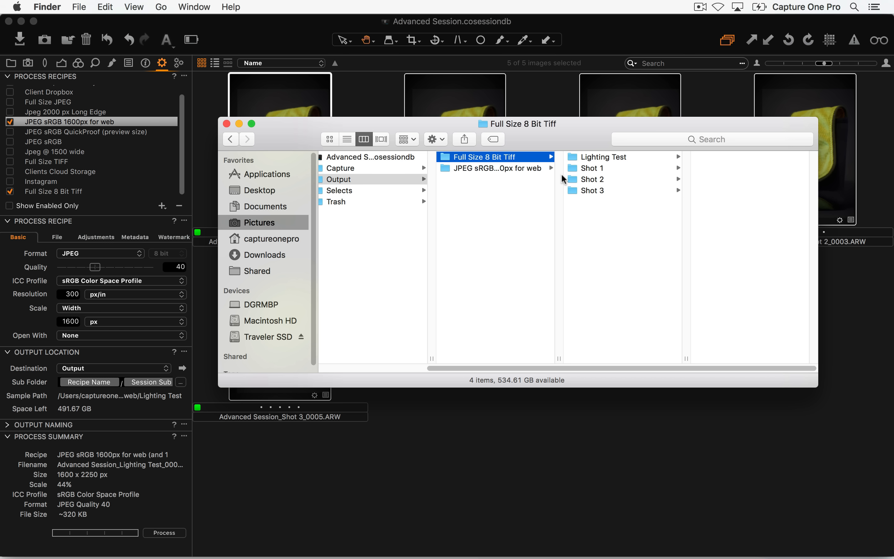
pyautogui.press('Right')
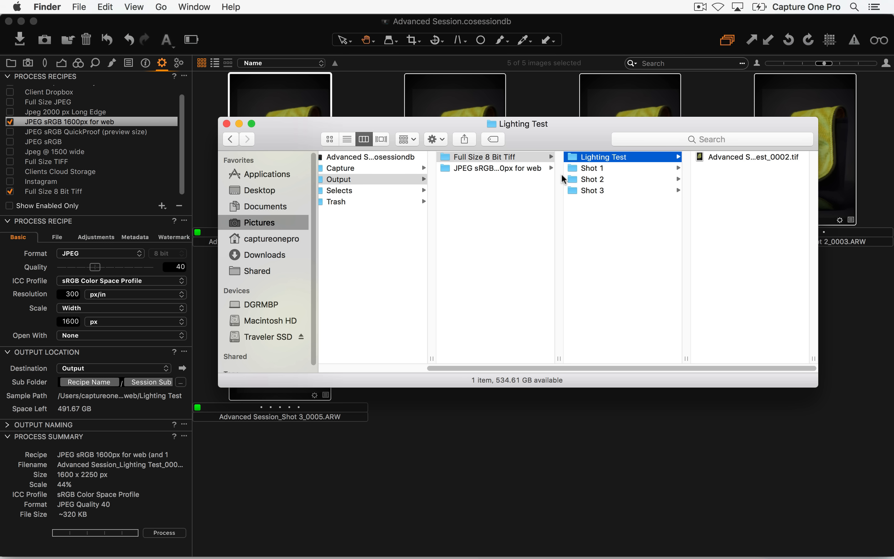
pyautogui.press('Down')
pyautogui.press('Down')
pyautogui.press('Down')
pyautogui.press('Left')
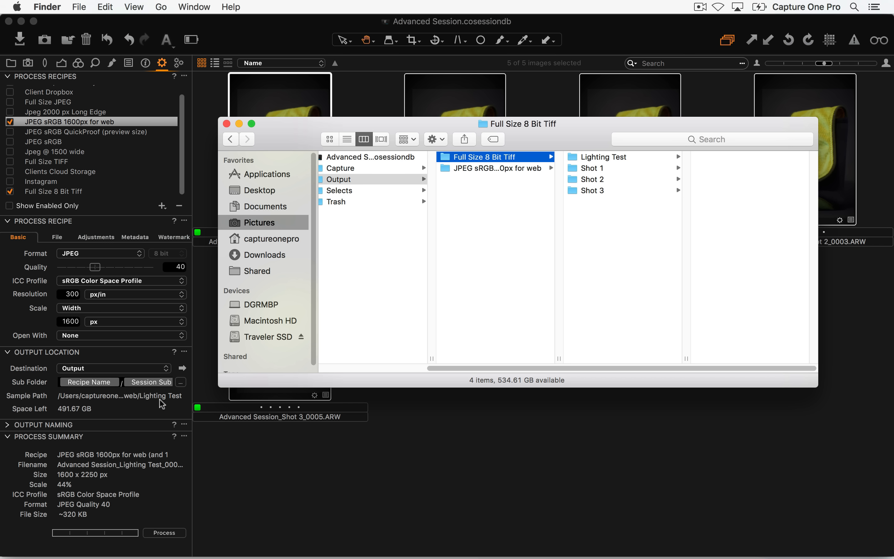
pyautogui.click(354, 499)
pyautogui.click(111, 368)
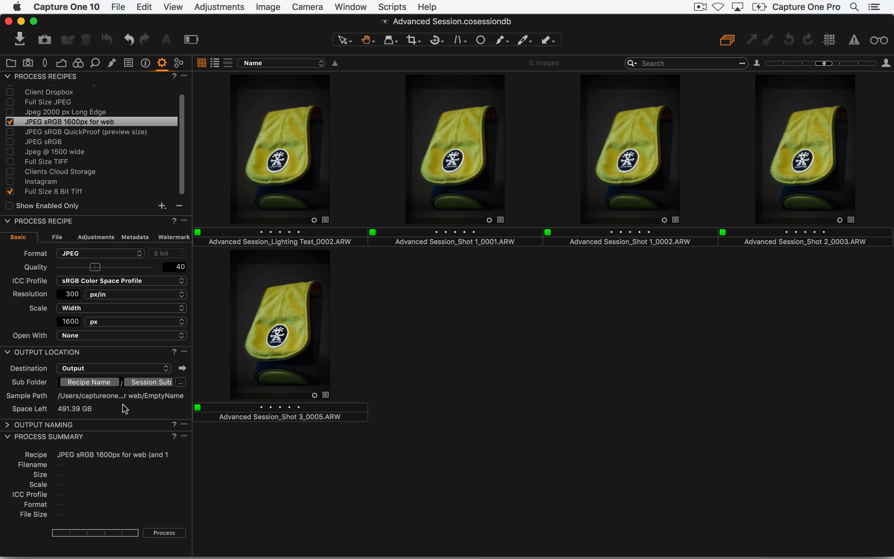
# Step: Show the All Images session album and give the image Advanced Session_Shot 2_0004 a red color tag
pyautogui.click(10, 66)
pyautogui.click(84, 197)
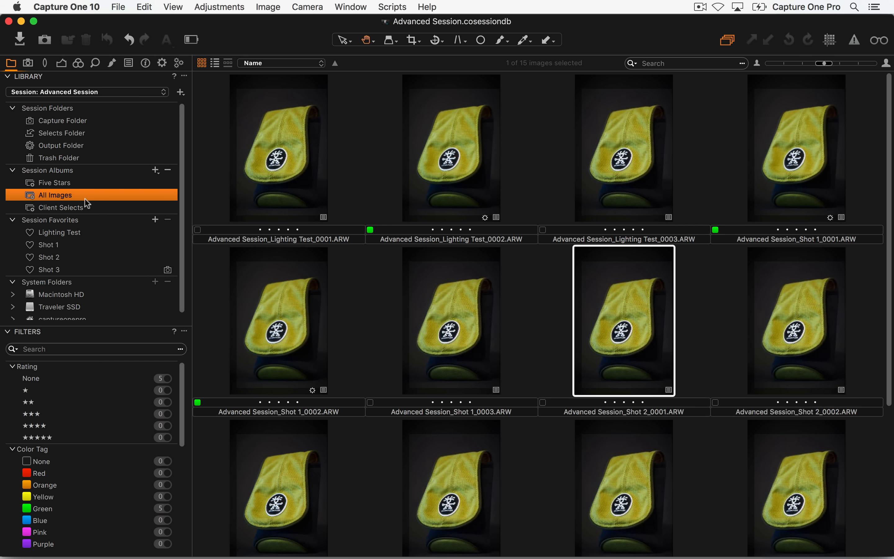
pyautogui.scroll(-3, 381, 367)
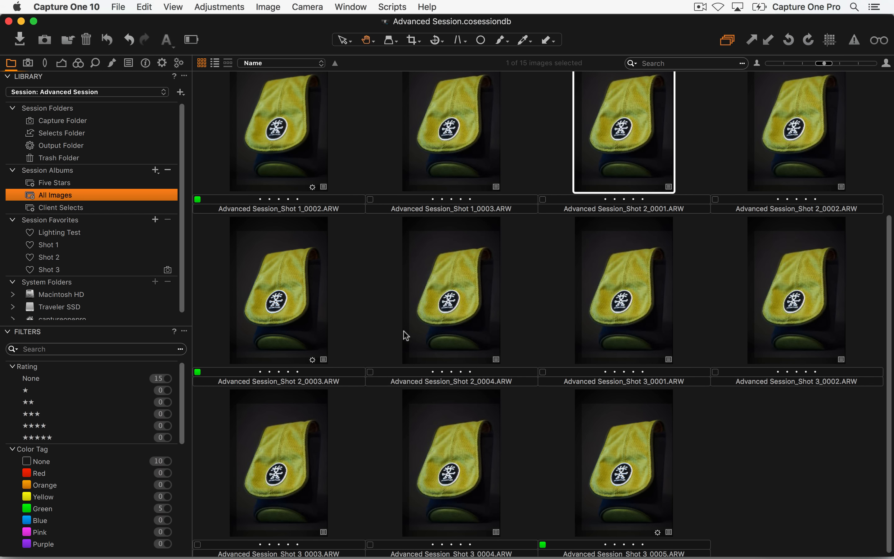
pyautogui.click(396, 315)
pyautogui.click(370, 372)
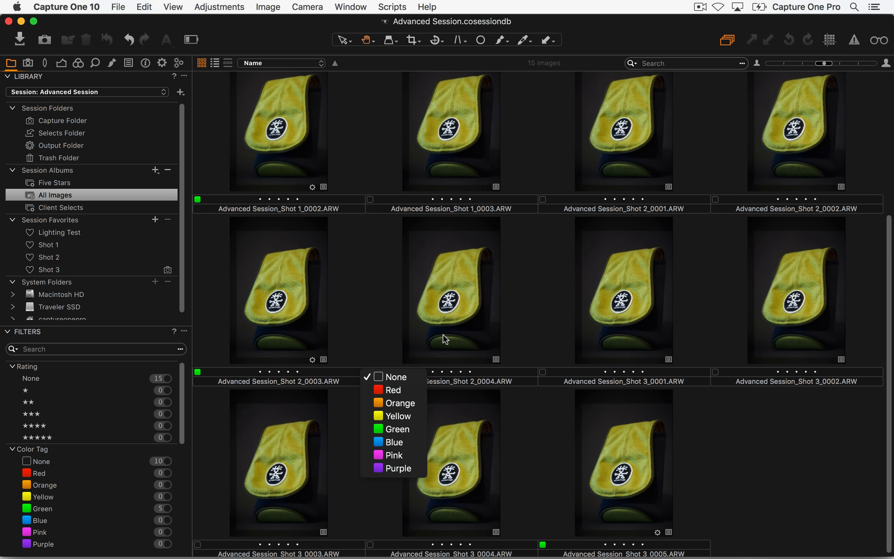
pyautogui.click(445, 339)
pyautogui.click(462, 343)
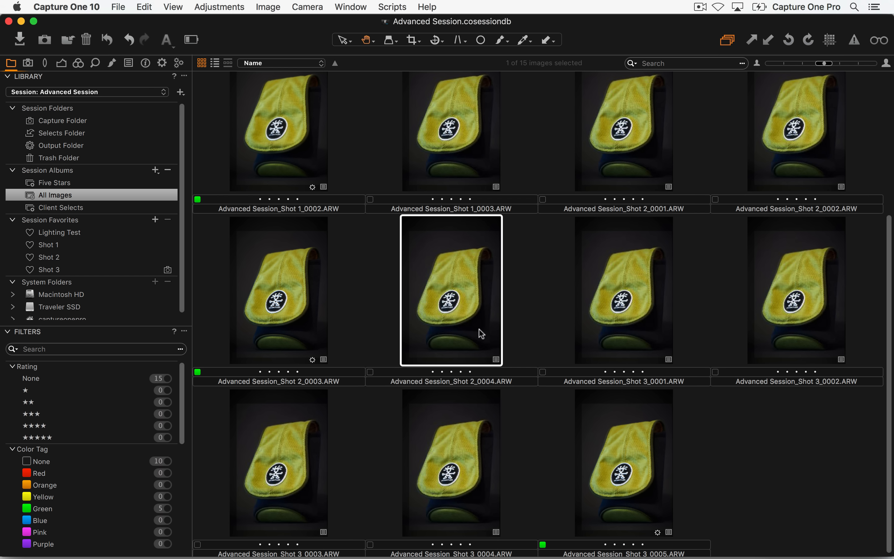
pyautogui.press('-')
# Step: Give the images Advanced Session_Shot 1_0003 and Advanced Session_Lighting Test_0001 a red color tag
pyautogui.scroll(3, 471, 214)
pyautogui.click(471, 215)
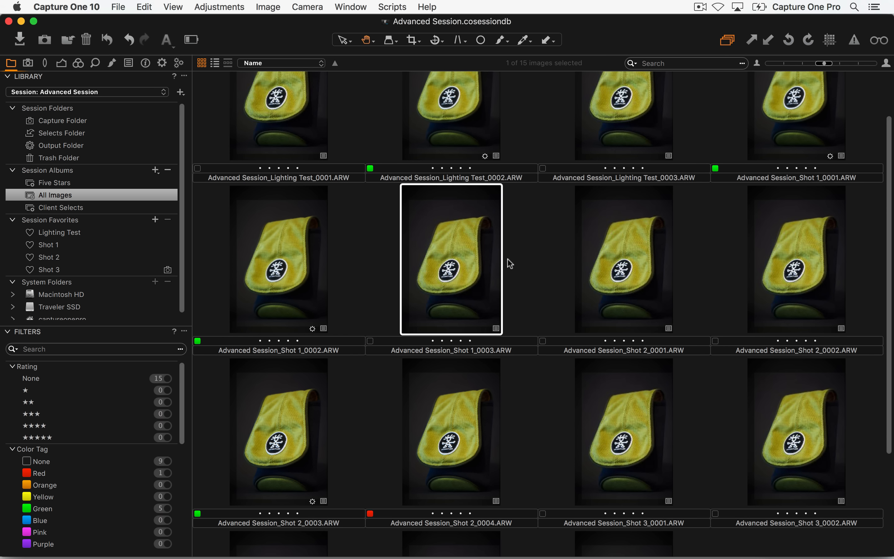
pyautogui.press('-')
pyautogui.scroll(2, 479, 265)
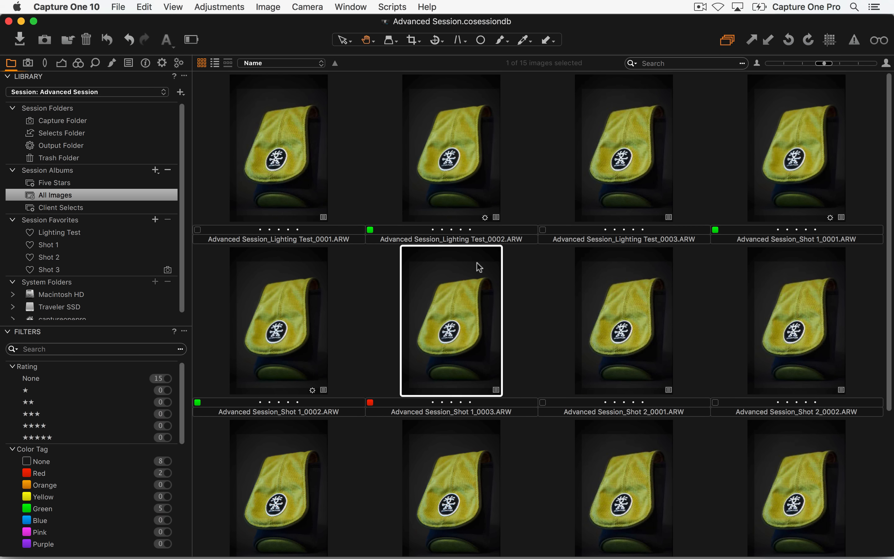
pyautogui.click(311, 187)
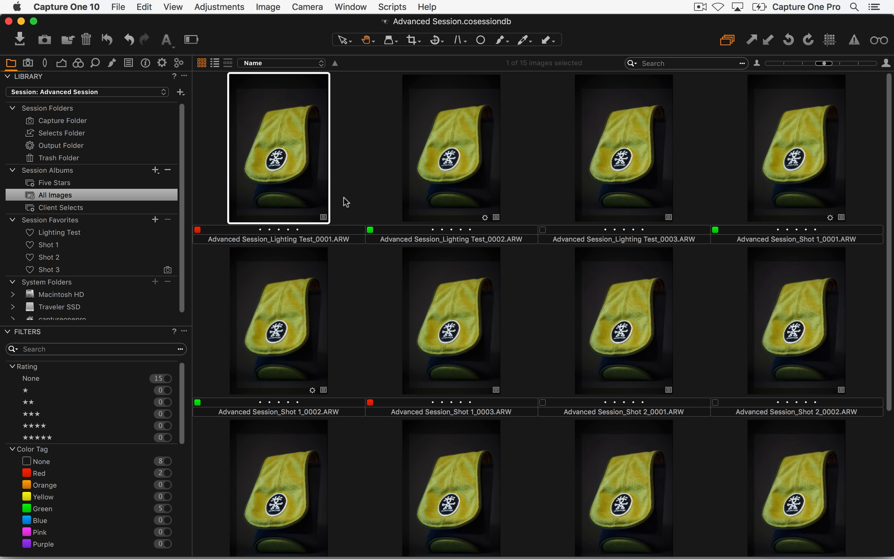
pyautogui.scroll(-1, 535, 373)
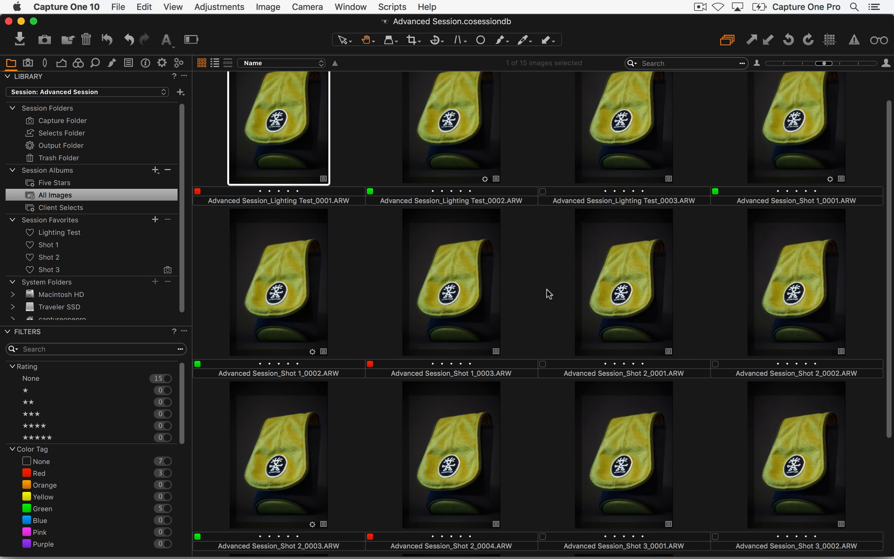
# Step: Select every image in the All Images album and disable the Full Size 8 Bit Tiff process recipe
pyautogui.press('super+a')
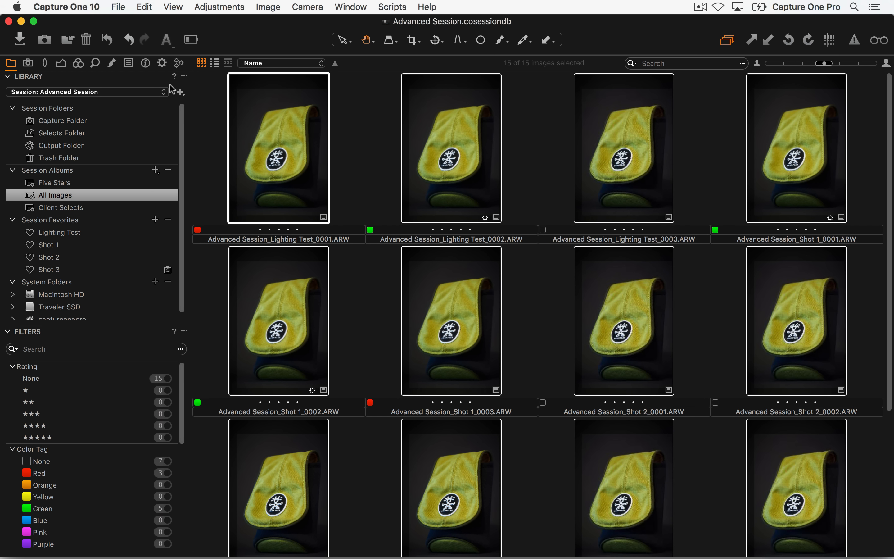
pyautogui.click(162, 63)
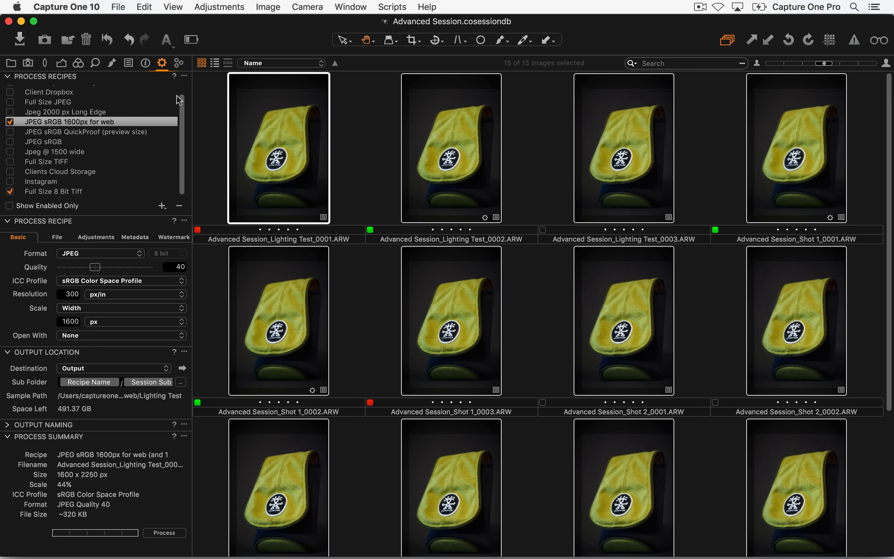
pyautogui.click(10, 191)
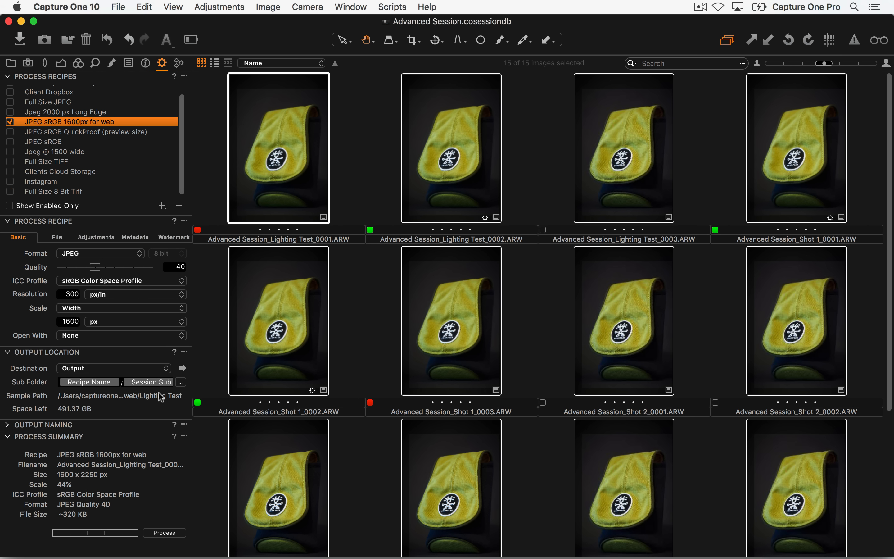
# Step: Replace the output sub folder tokens with Color Tag and process the selected images with JPEG sRGB 1600px for web
pyautogui.click(153, 382)
pyautogui.press('BackSpace')
pyautogui.press('BackSpace')
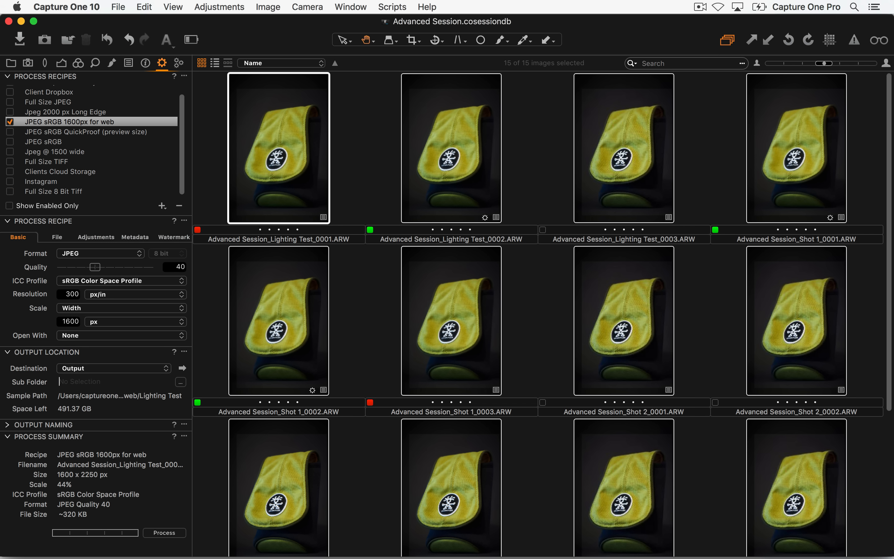
pyautogui.write('color')
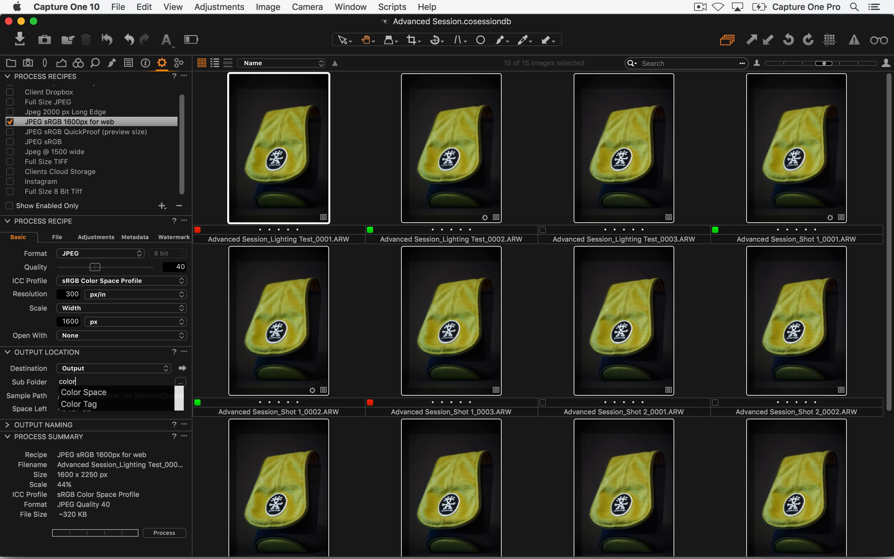
pyautogui.press('Down')
pyautogui.press('Down')
pyautogui.press('Return')
pyautogui.press('Tab')
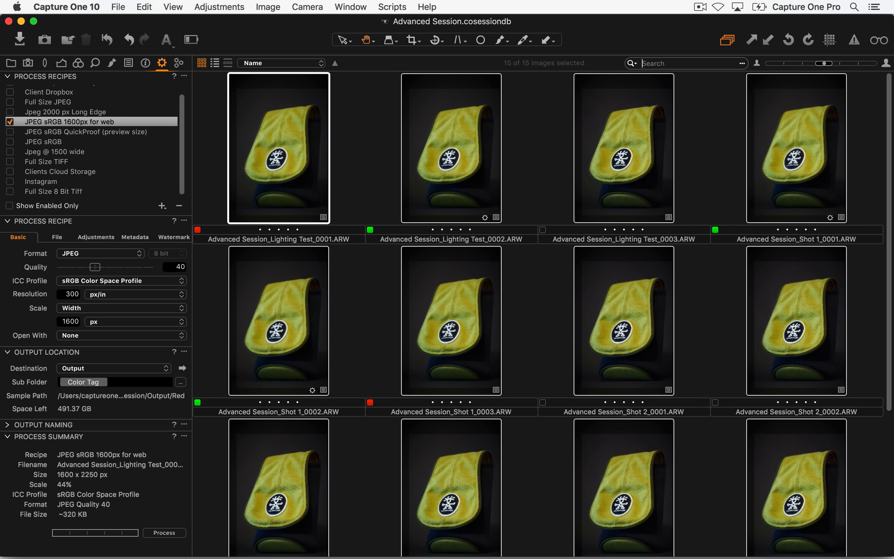
pyautogui.click(171, 534)
# Step: Open the output destination in Finder, check the Green, None and Red folders, and return to Capture One
pyautogui.click(183, 368)
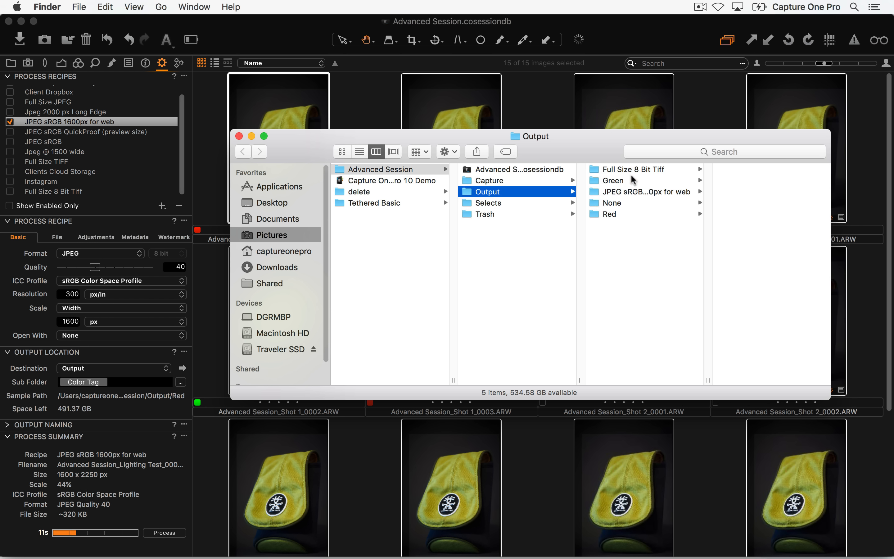
pyautogui.click(626, 183)
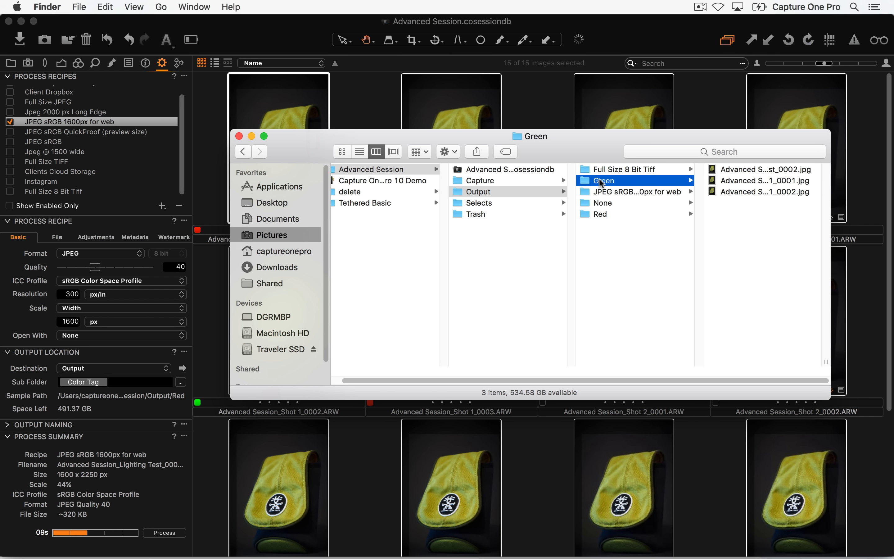
pyautogui.click(611, 204)
pyautogui.click(610, 216)
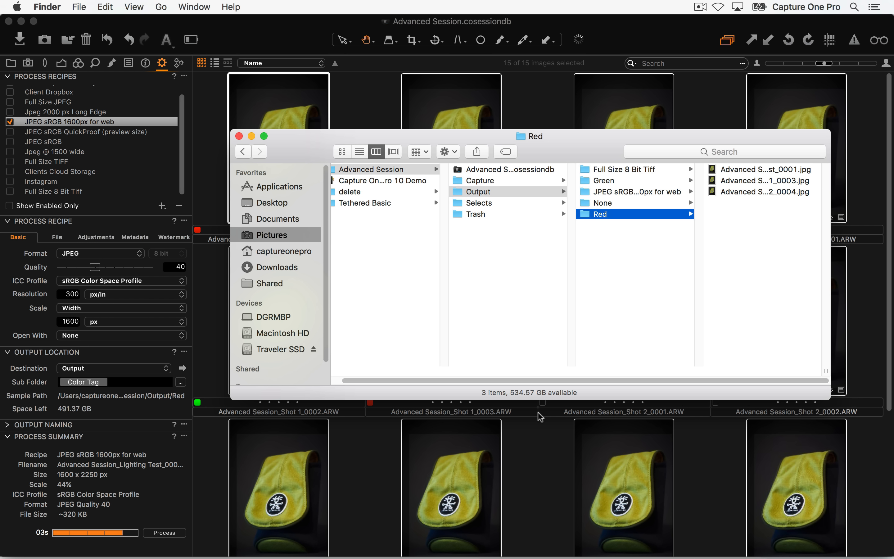
pyautogui.click(216, 303)
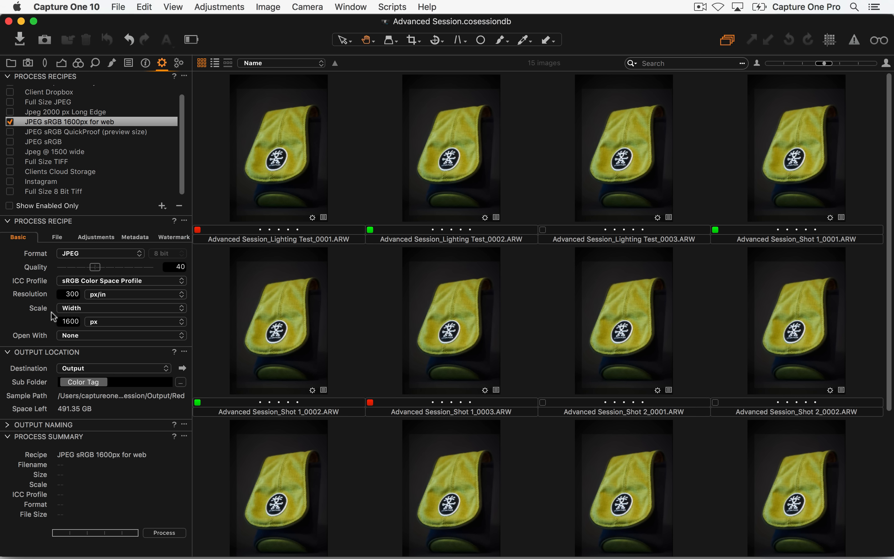
pyautogui.click(183, 368)
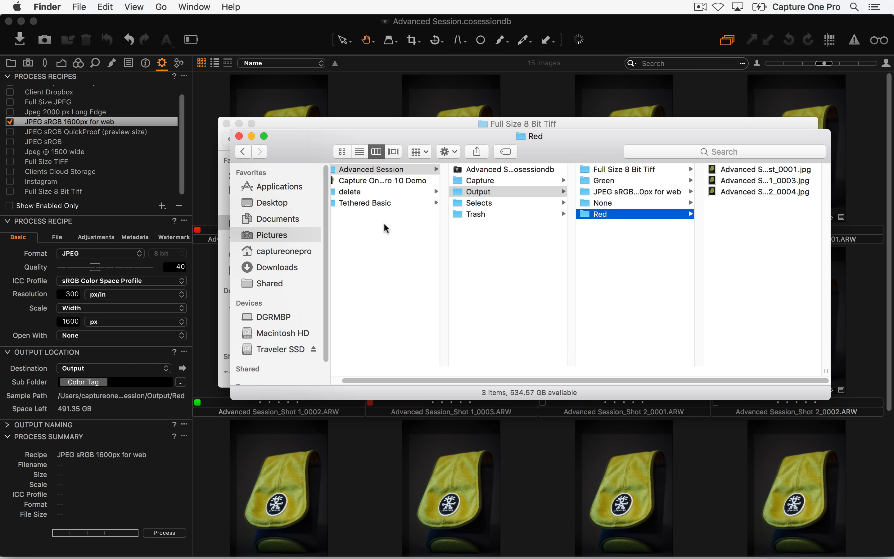
pyautogui.click(509, 195)
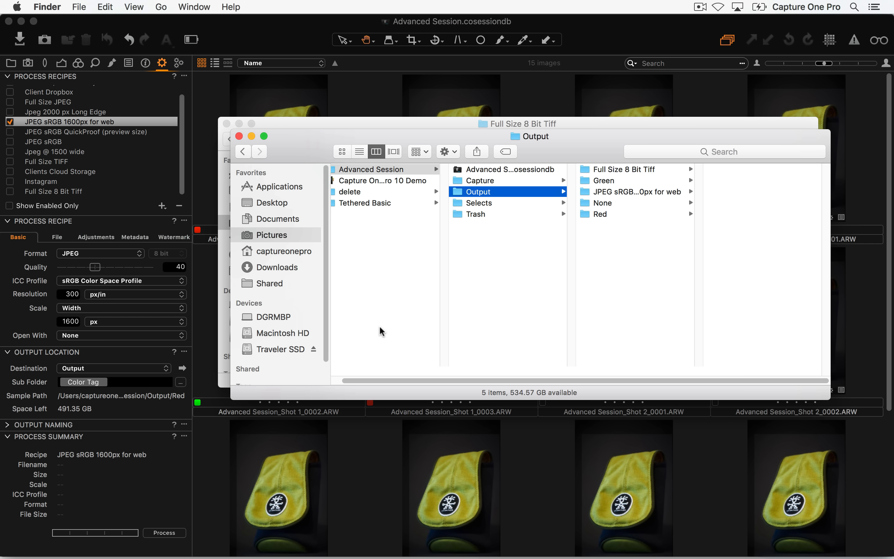
pyautogui.click(86, 232)
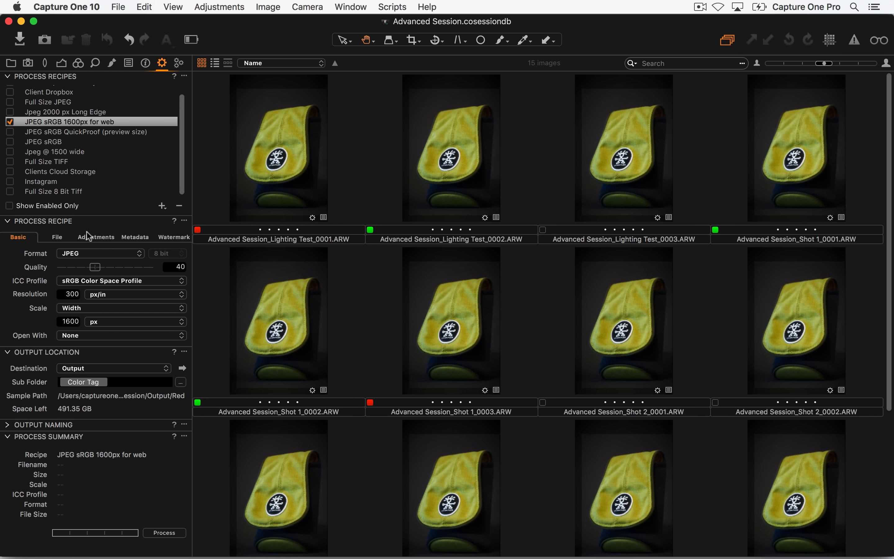
# Step: Review the JPEG sRGB 1600px for web recipe's file settings, the output destination choices and the root folder choices
pyautogui.click(60, 238)
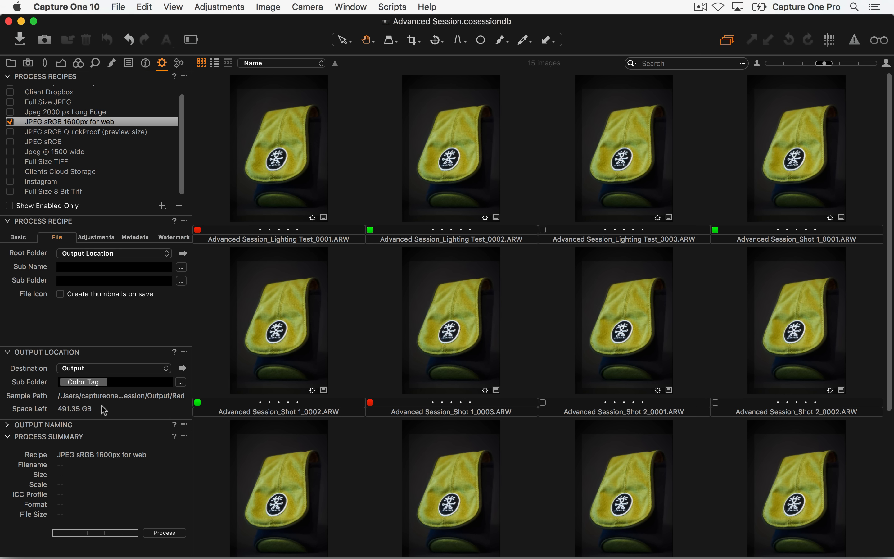
pyautogui.click(77, 371)
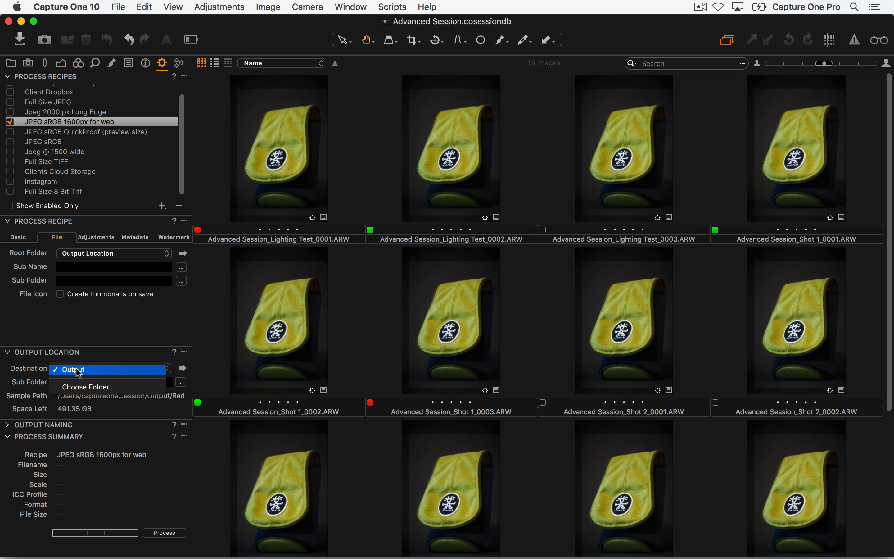
pyautogui.click(19, 371)
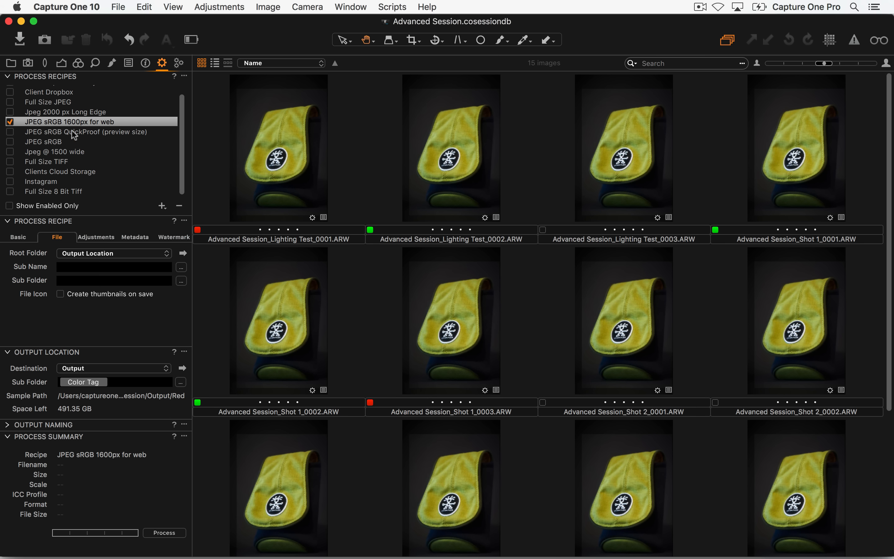
pyautogui.click(84, 253)
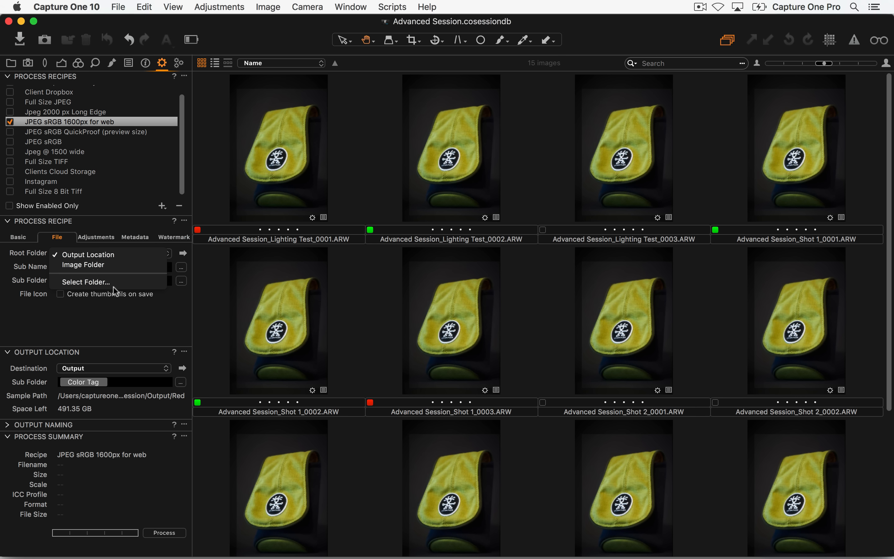
pyautogui.click(190, 146)
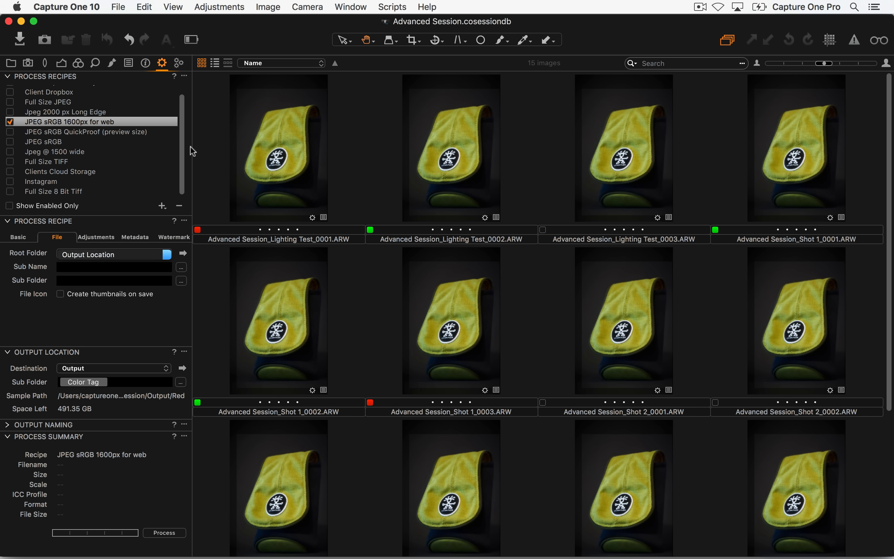
# Step: Add a new process recipe named Dropbox Client Share
pyautogui.click(163, 207)
pyautogui.write('Dr')
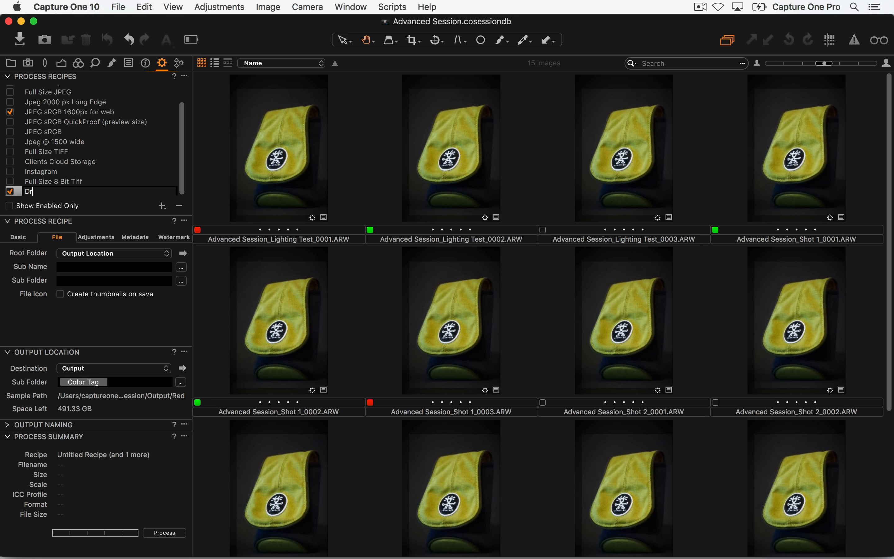
pyautogui.write('opbox Client Share')
# Step: Set the Dropbox Client Share recipe's root folder to a new folder named Dropbox inside Documents
pyautogui.click(75, 251)
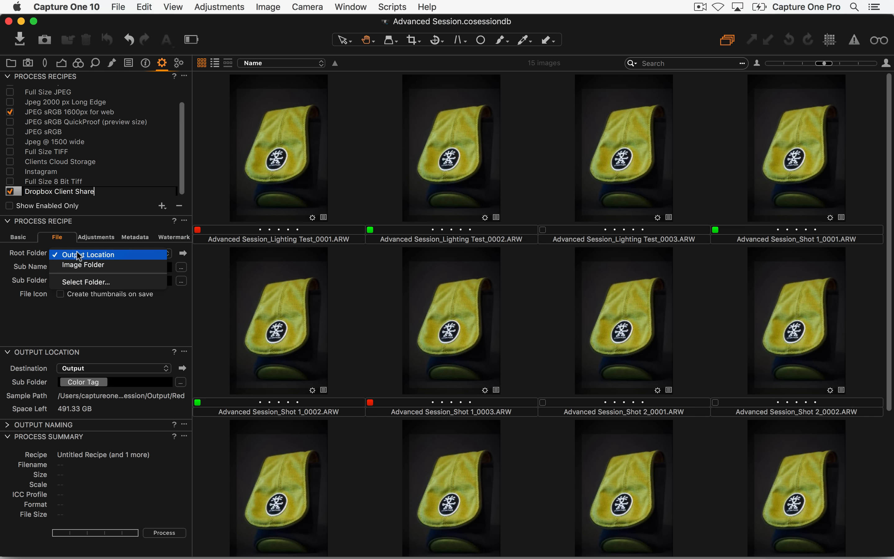
pyautogui.click(95, 284)
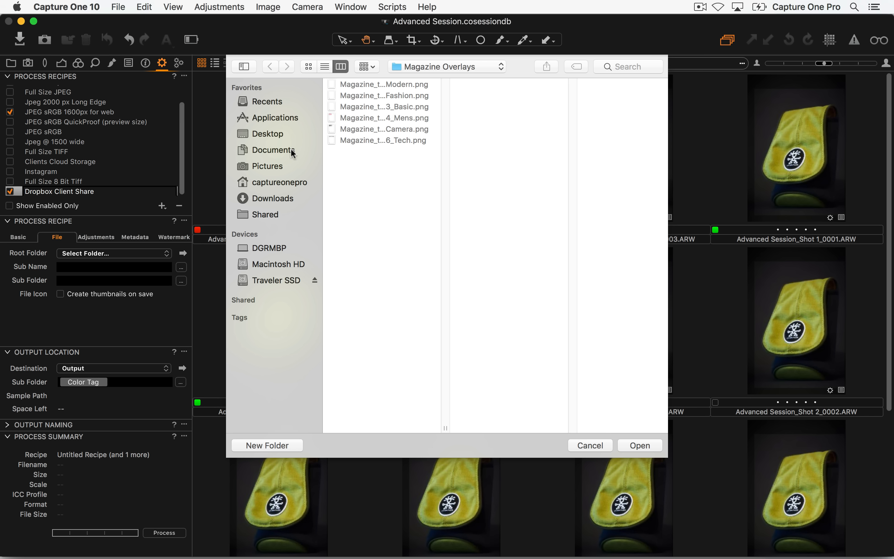
pyautogui.click(293, 152)
pyautogui.click(284, 444)
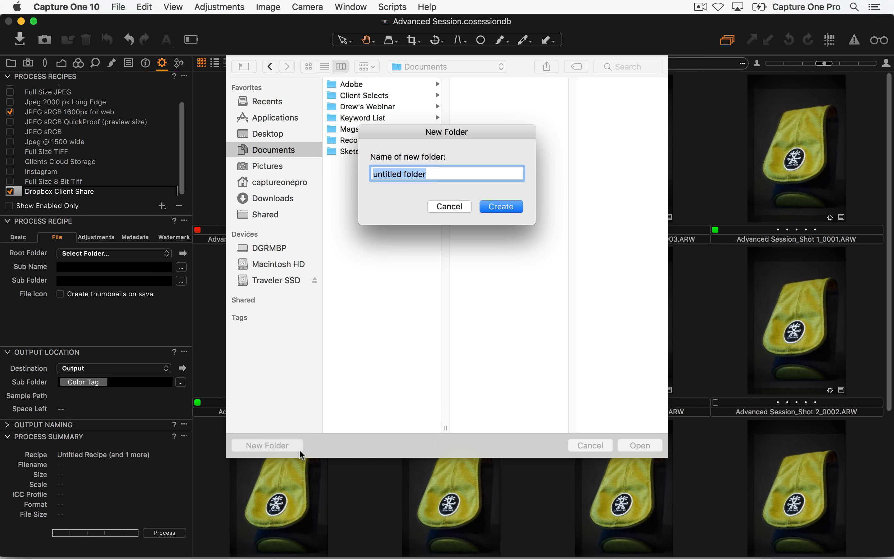
pyautogui.write('Dropbox')
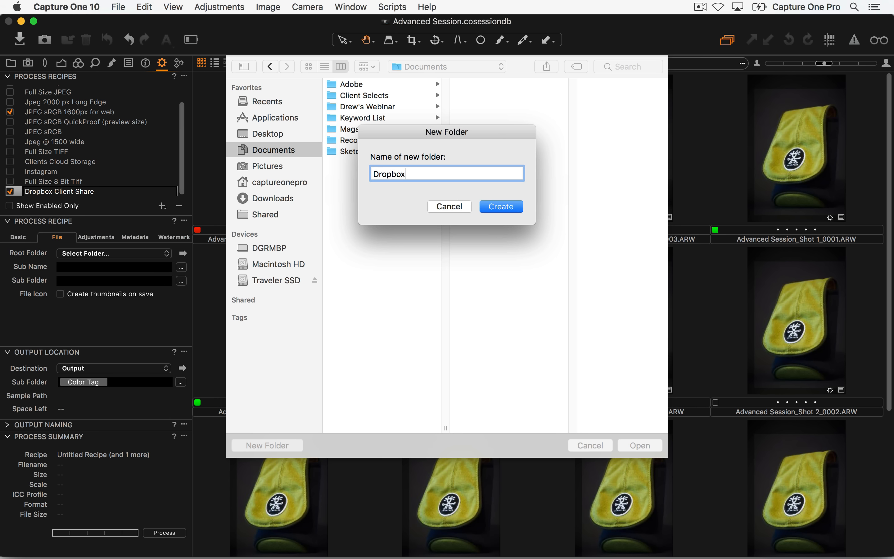
pyautogui.press('Return')
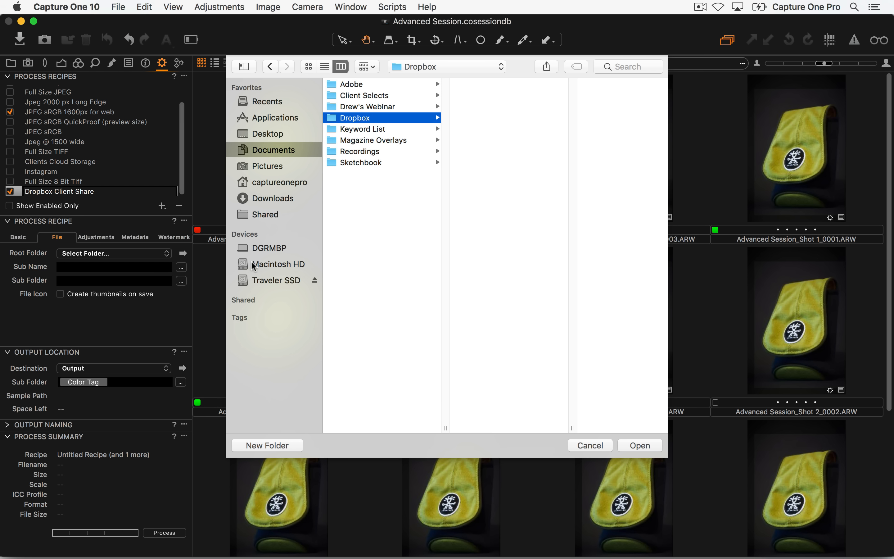
pyautogui.click(642, 444)
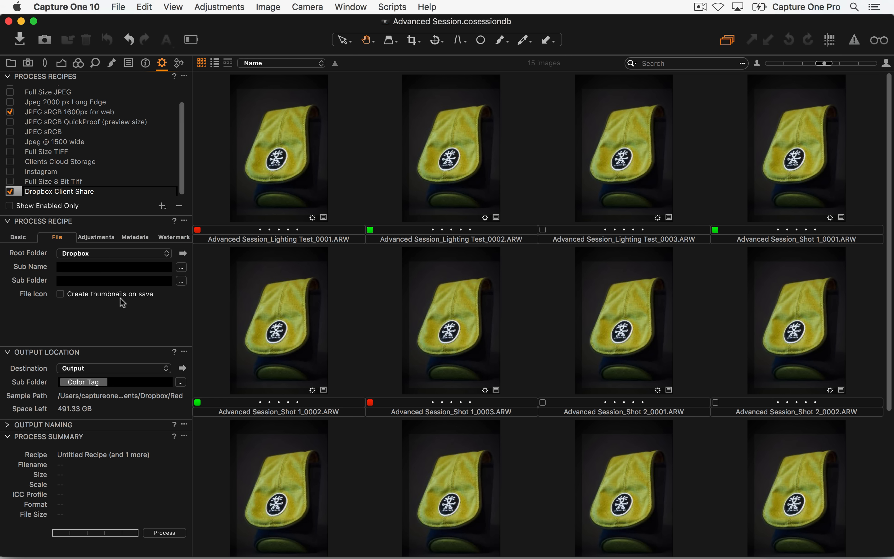
pyautogui.press('Return')
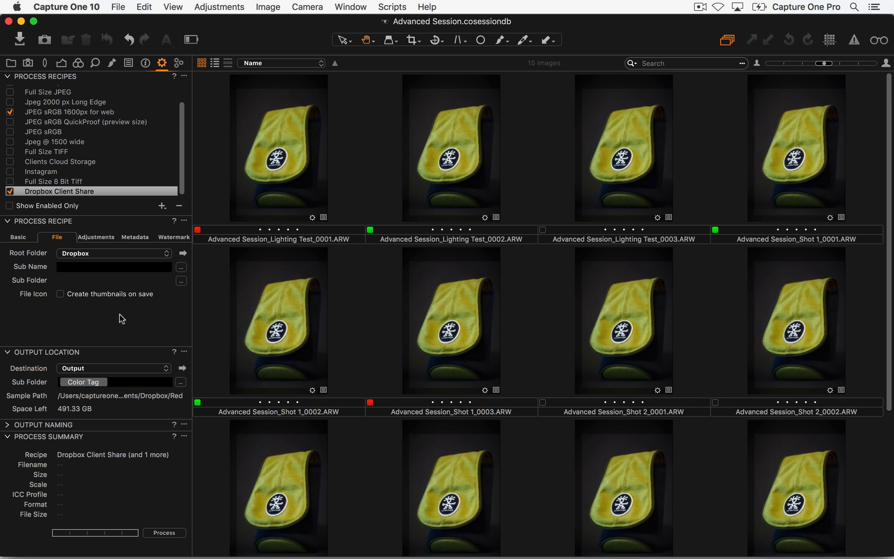
# Step: Review the Dropbox Client Share recipe's crop and sharpening, metadata, watermark and basic format settings
pyautogui.click(105, 237)
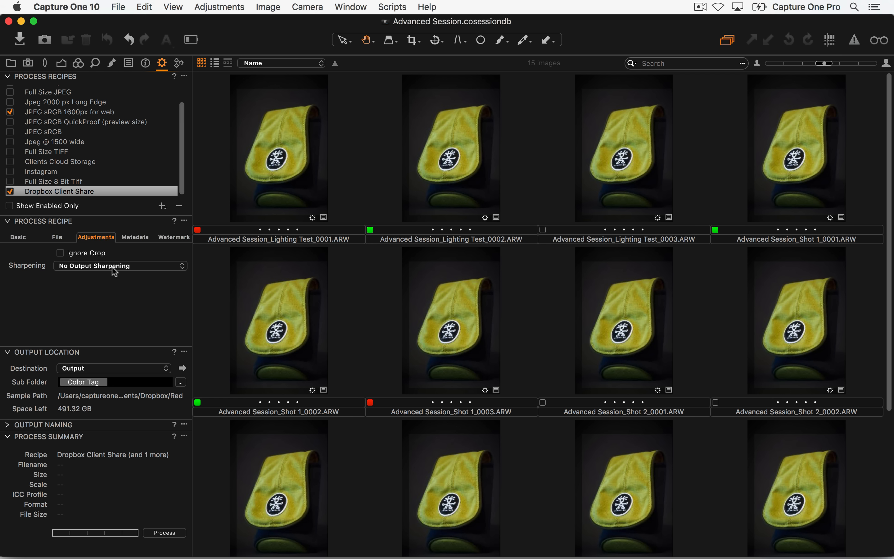
pyautogui.click(61, 253)
pyautogui.click(60, 254)
pyautogui.click(136, 237)
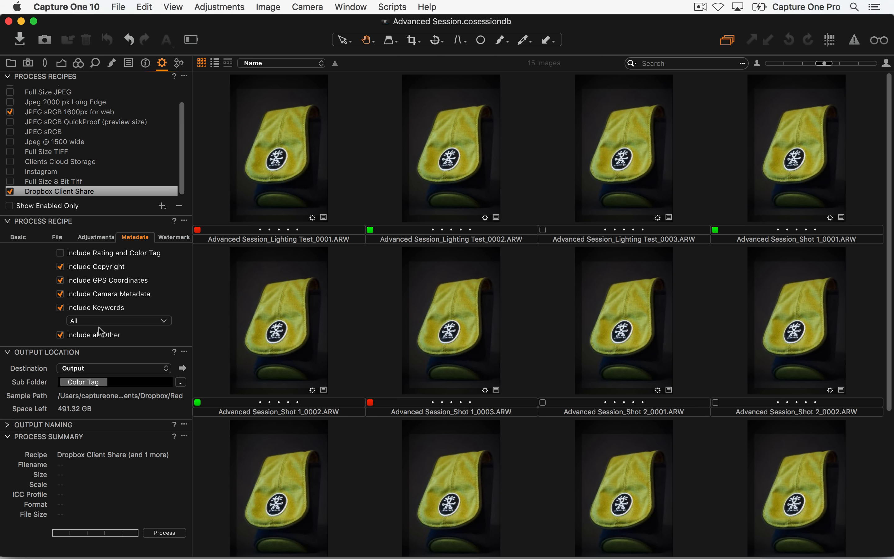
pyautogui.click(172, 239)
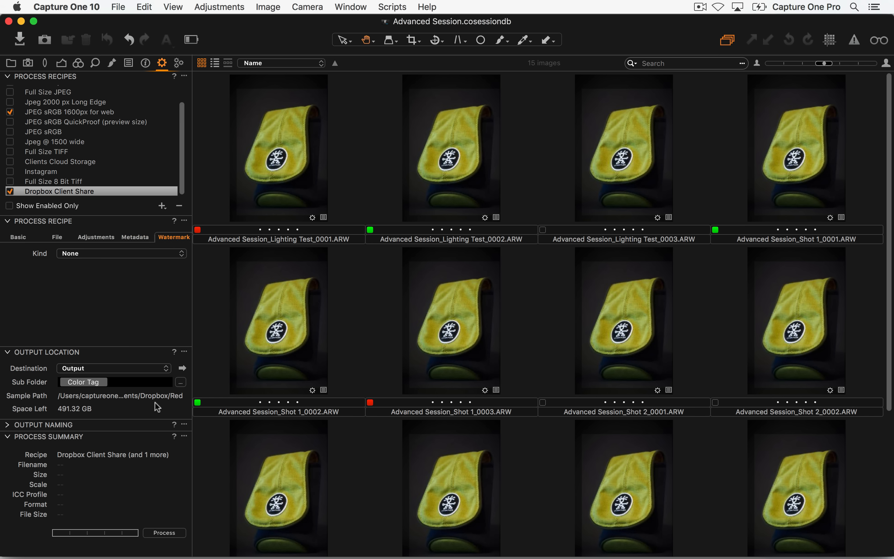
pyautogui.click(140, 253)
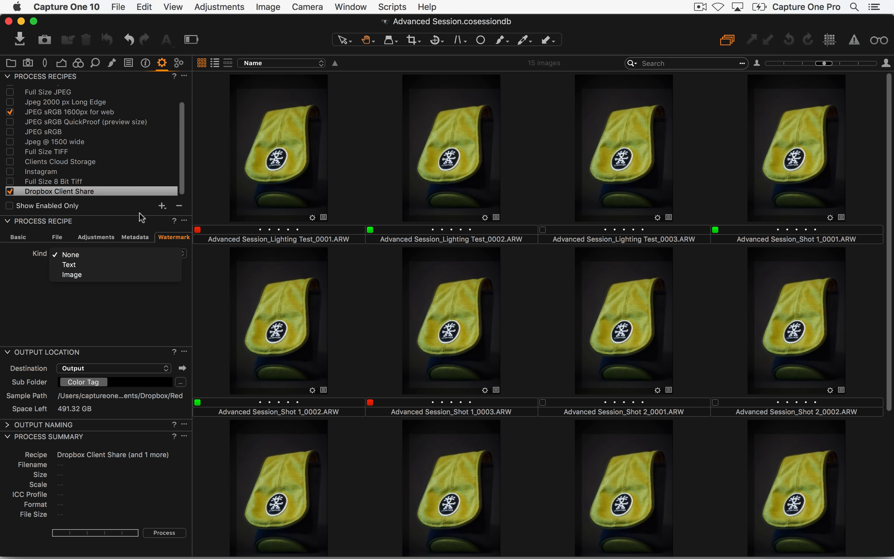
pyautogui.click(26, 238)
pyautogui.click(25, 239)
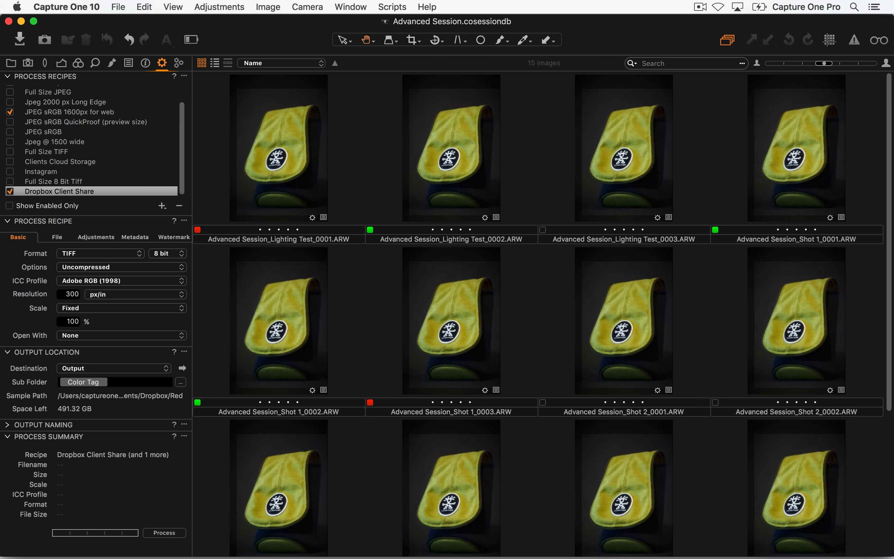
# Step: Switch to Safari and examine the TetherPro USB 3.0 SuperSpeed Micro-B Cable page, including its cable color options
pyautogui.press('super+Tab')
pyautogui.press('super+Tab')
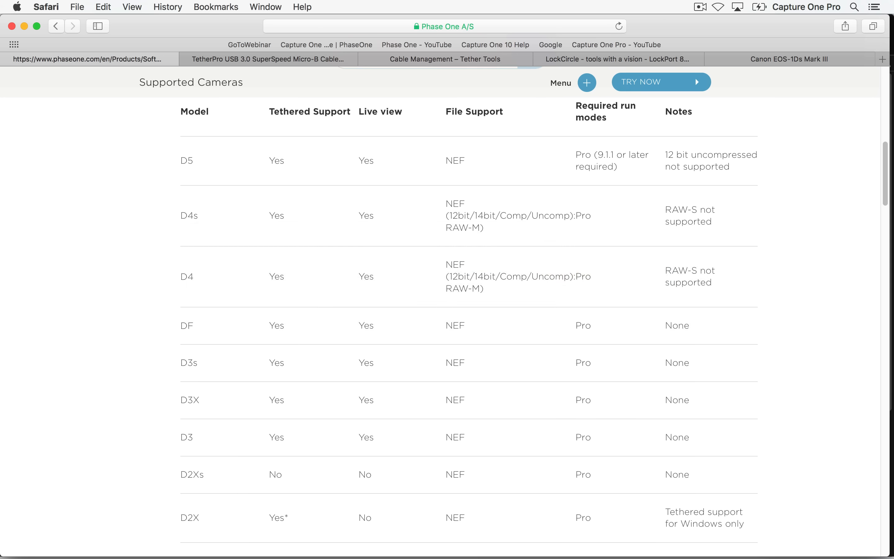
pyautogui.click(315, 60)
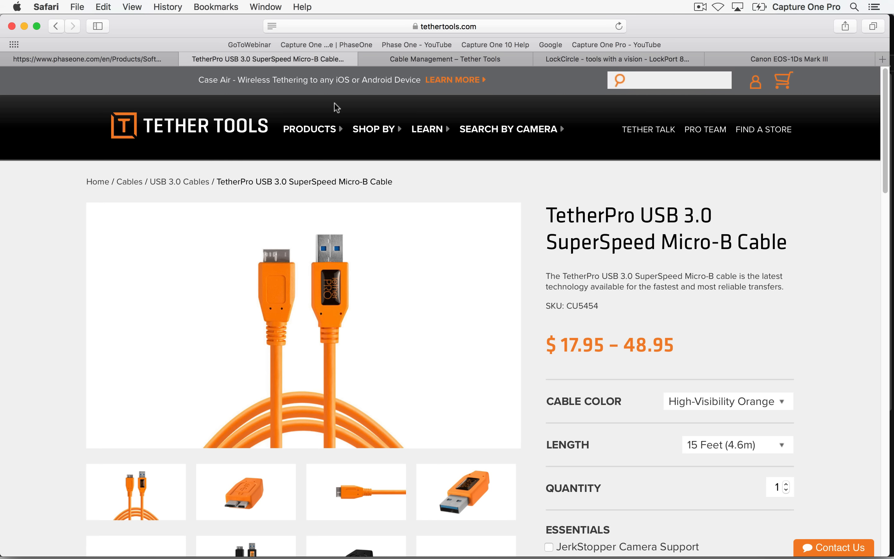
pyautogui.scroll(-4, 397, 276)
pyautogui.scroll(3, 396, 275)
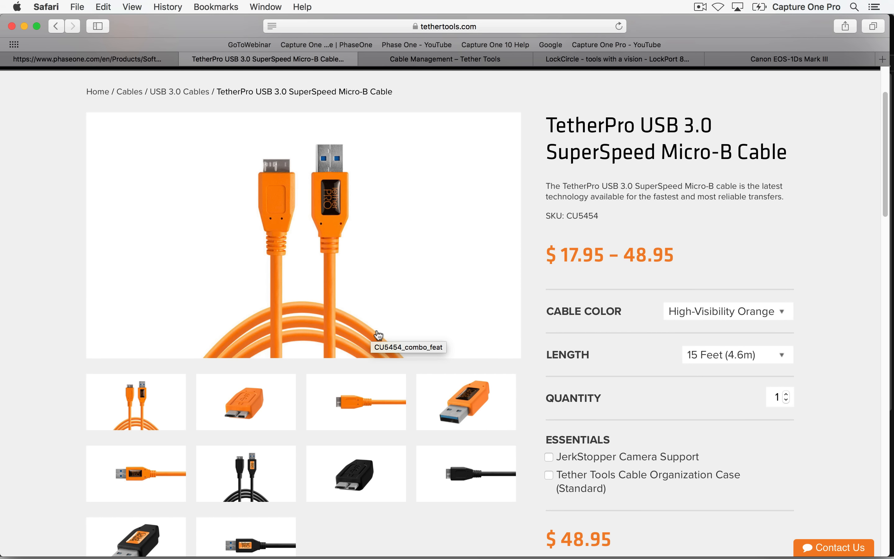
pyautogui.click(774, 312)
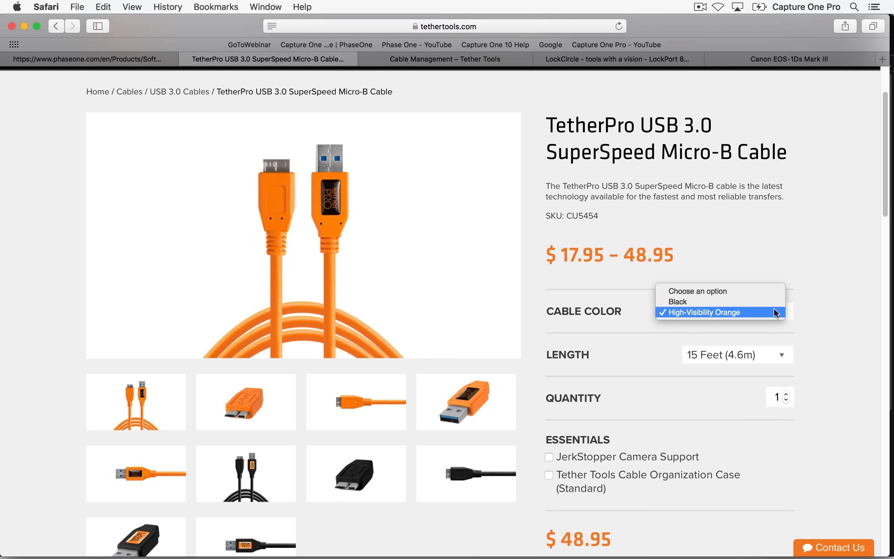
pyautogui.click(762, 233)
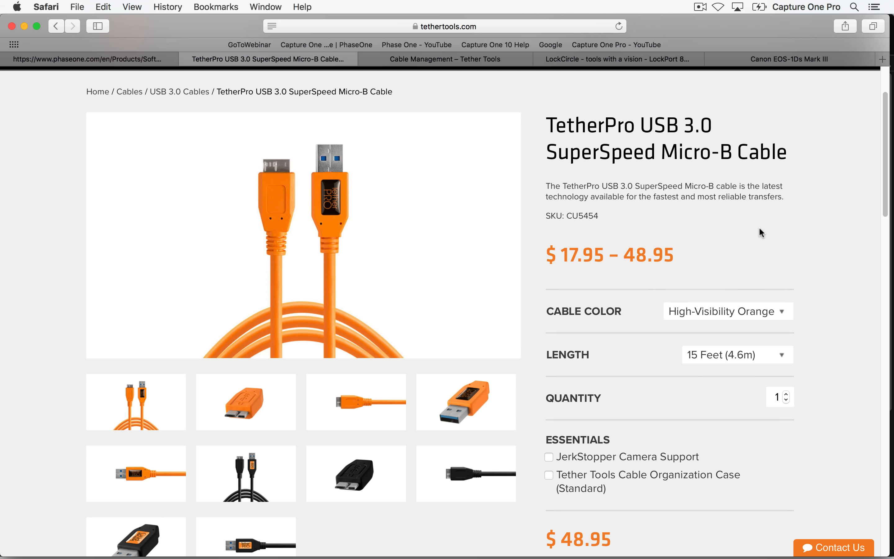
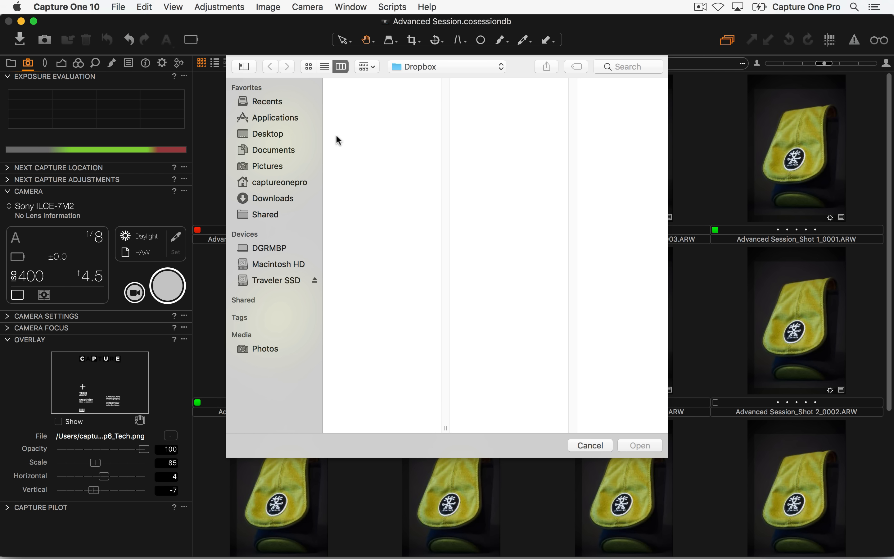
# Step: Load Magazine_temp4_Mens.png from the Magazine Overlays folder in Documents as the overlay file
pyautogui.click(287, 149)
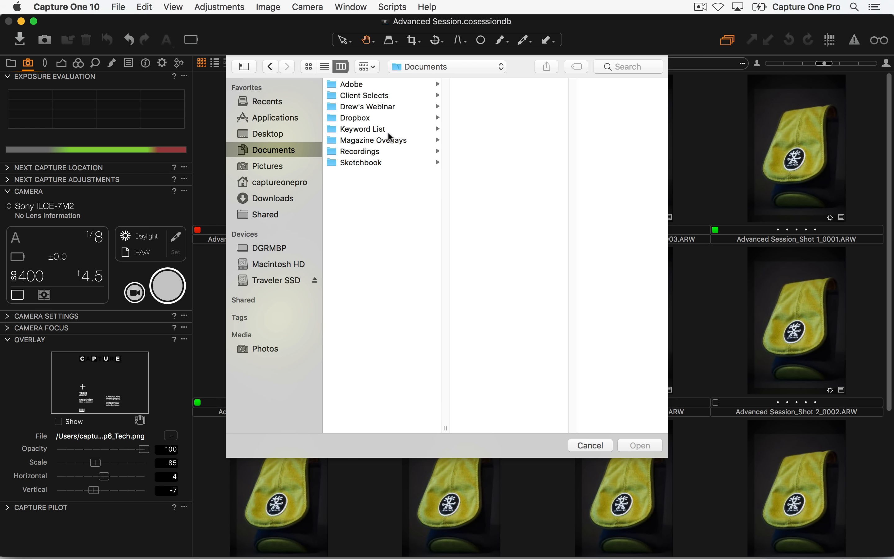
pyautogui.click(388, 140)
pyautogui.click(507, 118)
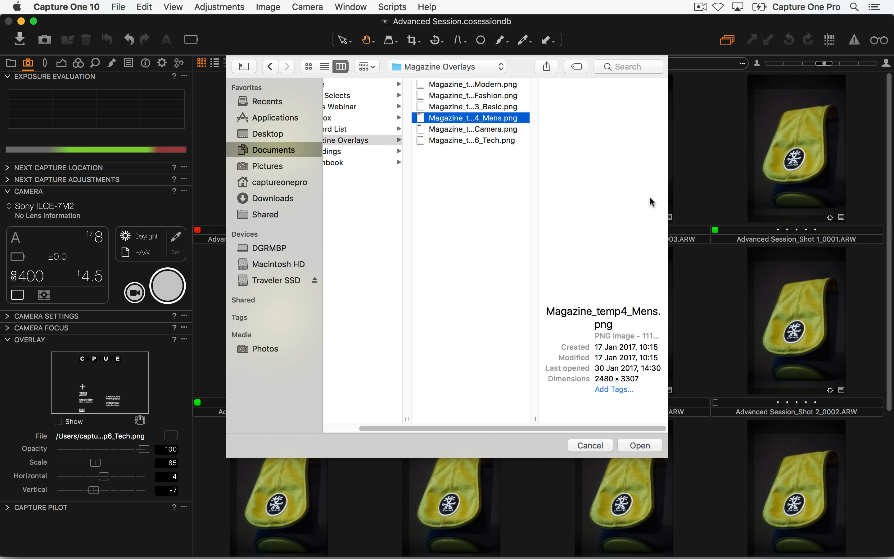
pyautogui.press('Return')
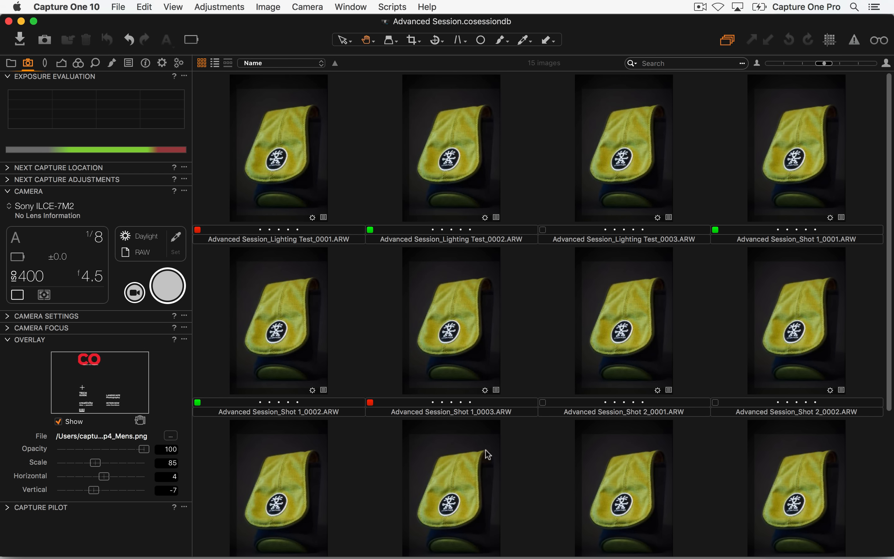
# Step: Show Advanced Session_Lighting Test_0001 fitted in the viewer and move the overlay down and slightly left, to about horizontal 2 and vertical 0
pyautogui.doubleClick(274, 121)
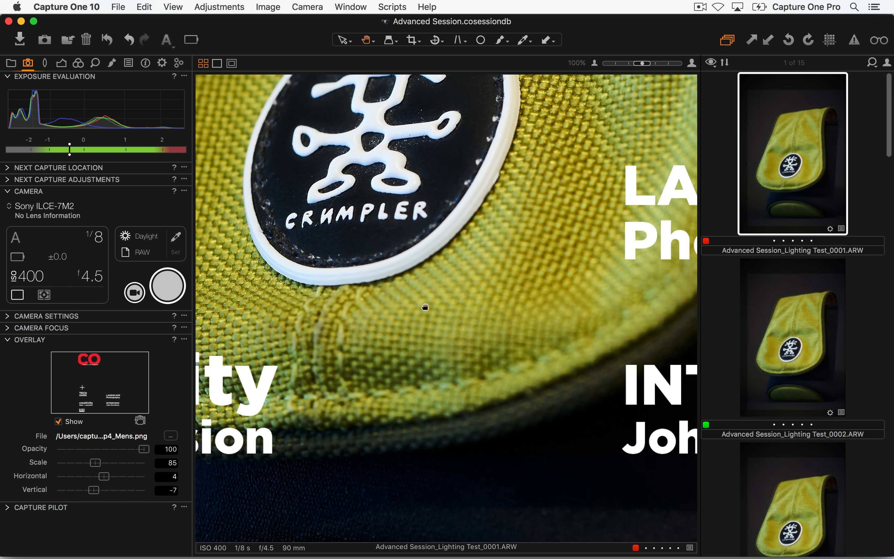
pyautogui.click(425, 307)
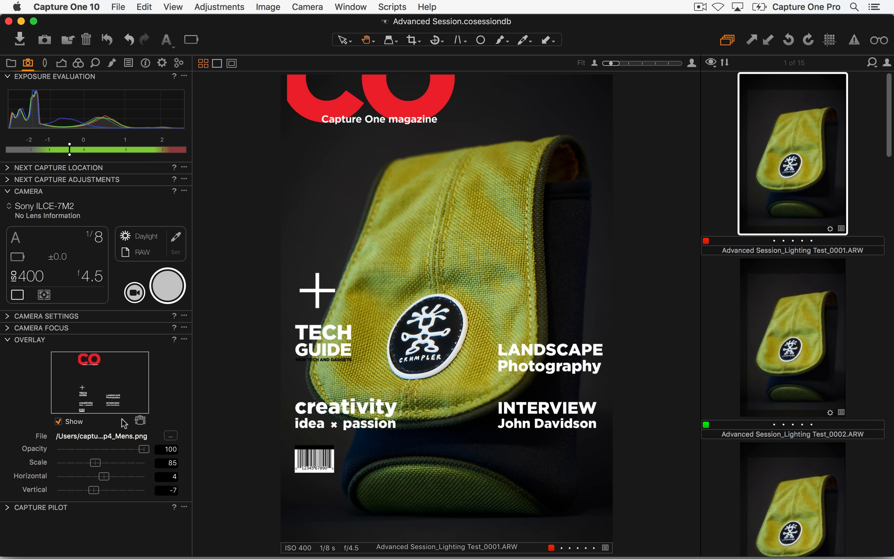
pyautogui.click(140, 421)
pyautogui.moveTo(448, 215); pyautogui.dragTo(431, 250)
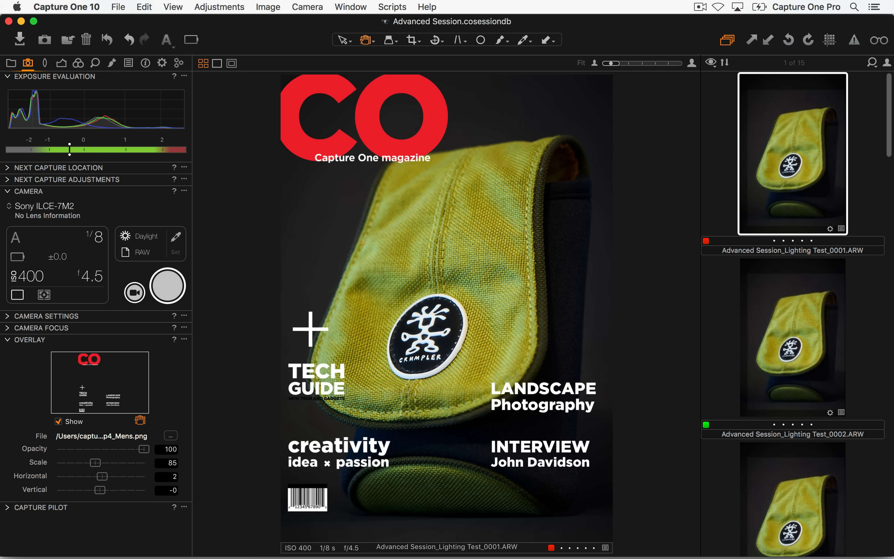
# Step: Switch to Finder and examine the Capture, Output and Selects folders of the Tethered Basic session
pyautogui.press('super+Tab')
pyautogui.press('super+Tab')
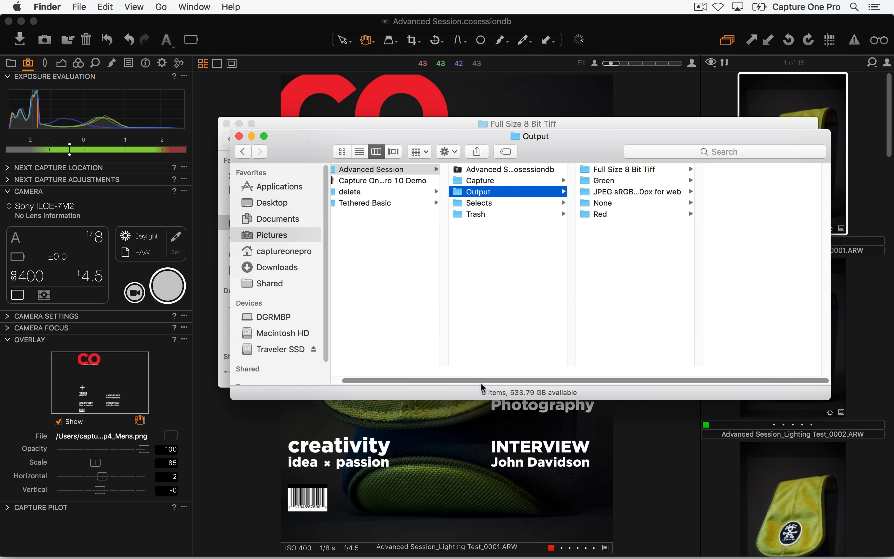
pyautogui.moveTo(591, 139); pyautogui.dragTo(576, 184)
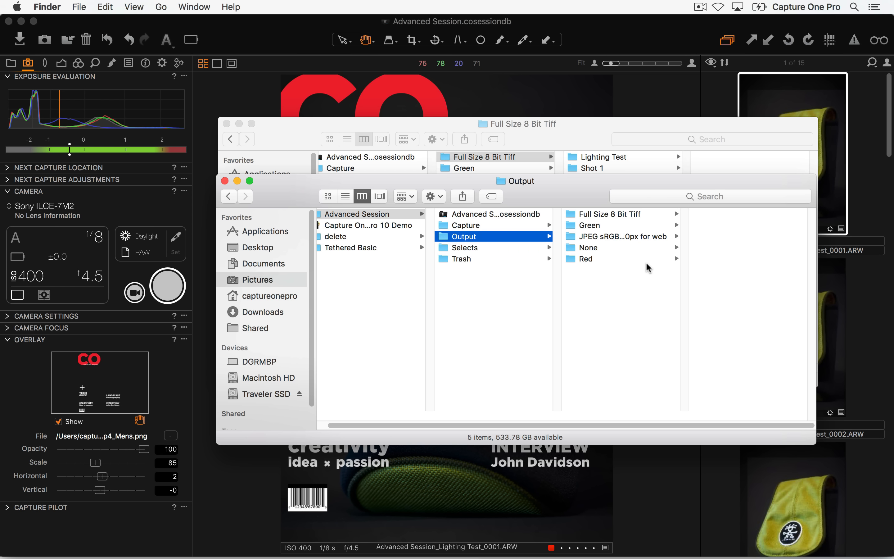
pyautogui.click(383, 251)
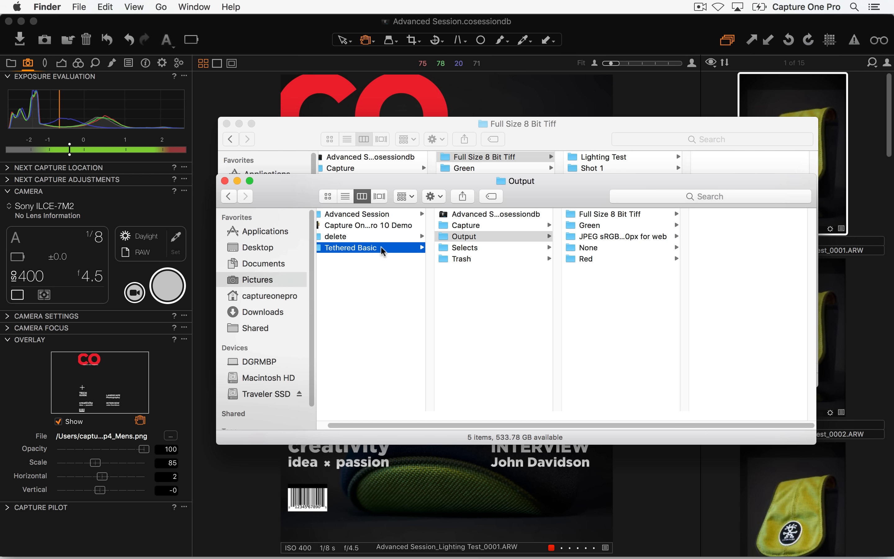
pyautogui.click(505, 214)
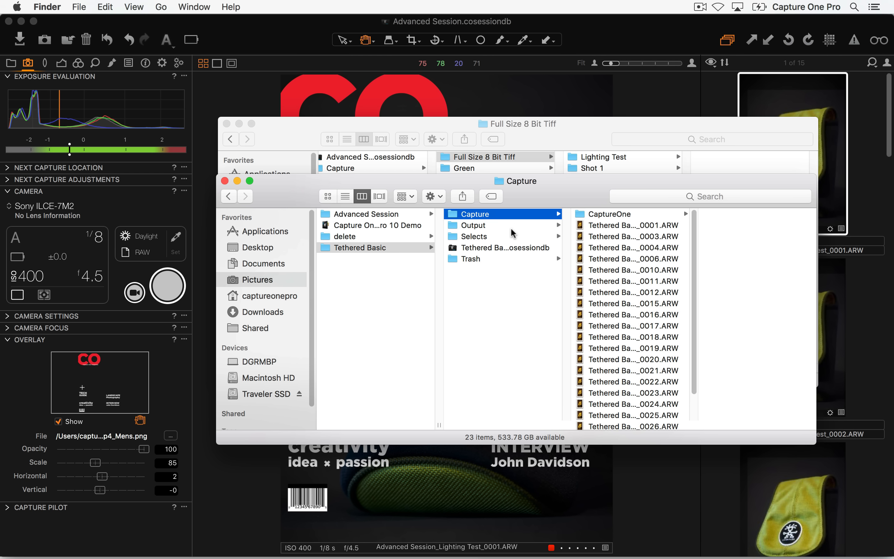
pyautogui.click(490, 227)
pyautogui.click(491, 237)
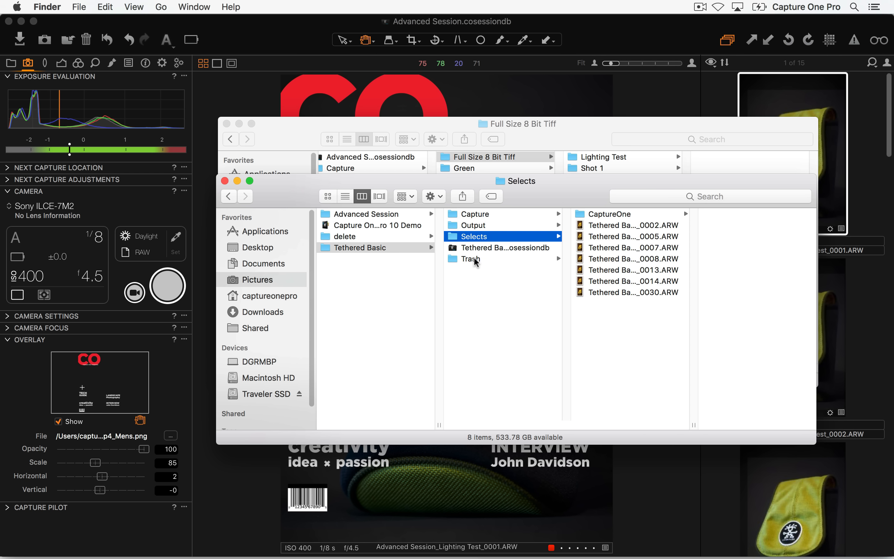
# Step: Examine the Trash folder of the Tethered Basic session and the Capture subfolders of Advanced Session in Finder
pyautogui.click(477, 260)
pyautogui.click(403, 215)
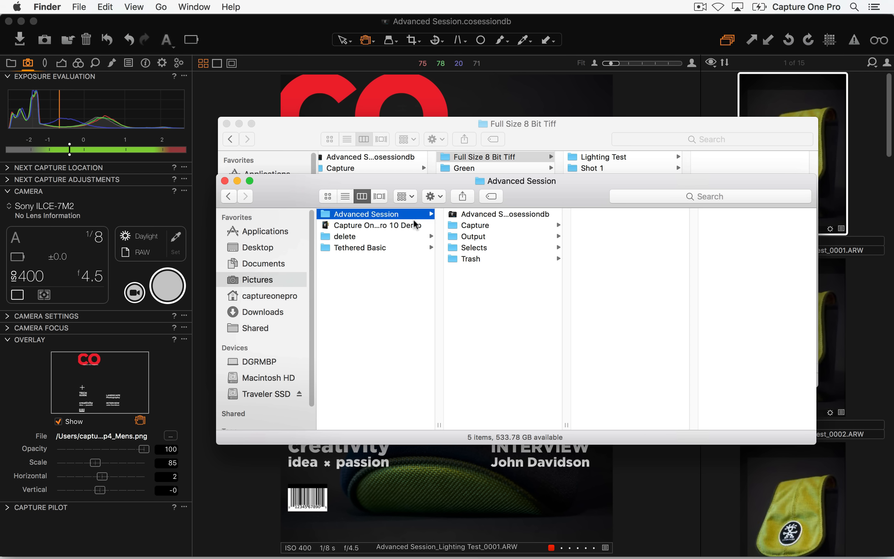
pyautogui.click(495, 227)
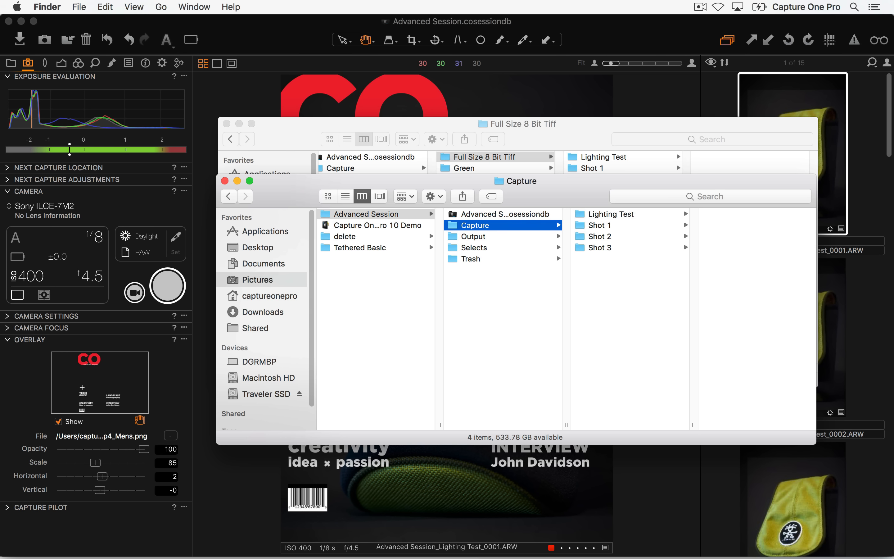
pyautogui.click(259, 481)
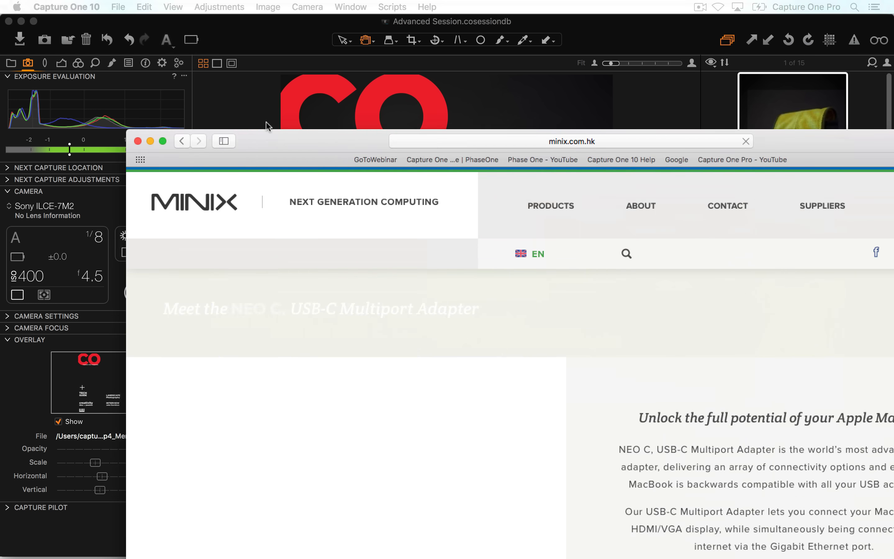
# Step: Bring the Safari window into view, read the MINIX NEO C USB-C Multiport Adapter page, and move the window off screen
pyautogui.moveTo(266, 122); pyautogui.dragTo(202, 22)
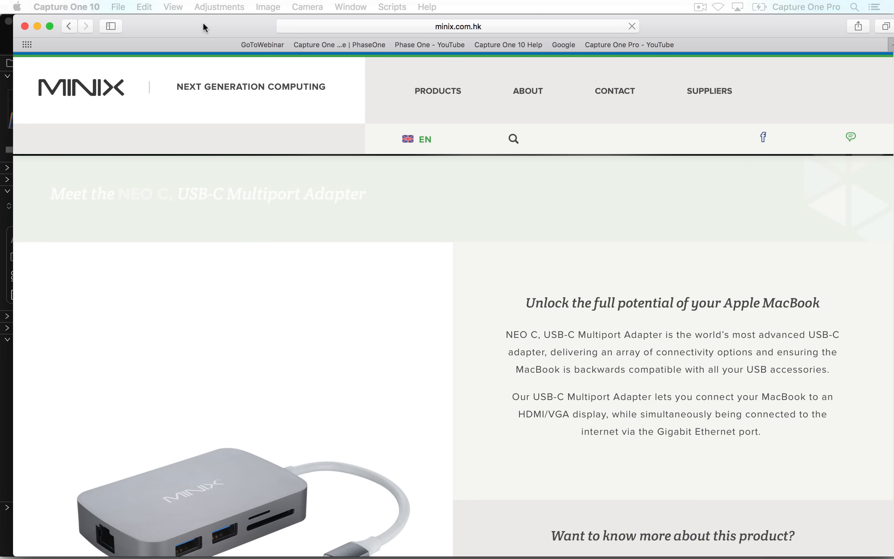
pyautogui.scroll(-5, 275, 317)
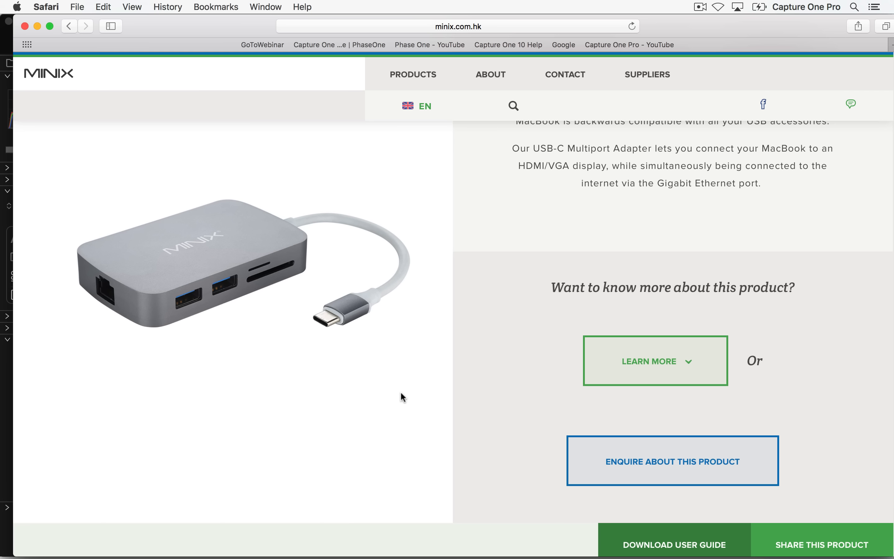
pyautogui.scroll(5, 342, 462)
pyautogui.scroll(-2, 343, 420)
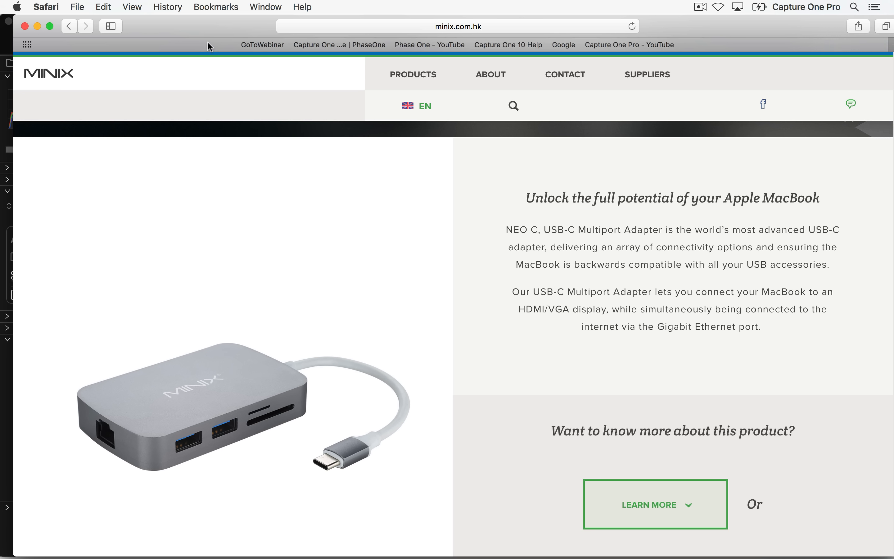
pyautogui.moveTo(201, 22); pyautogui.dragTo(893, 25)
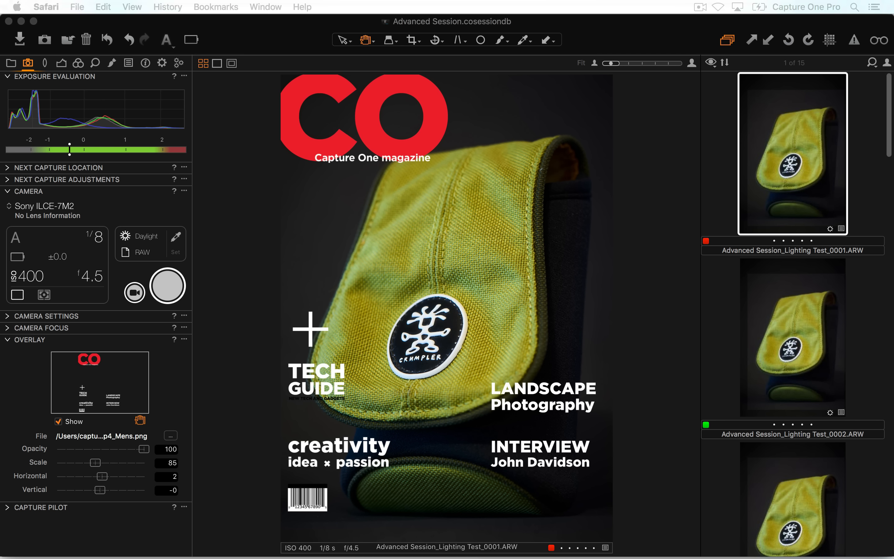
# Step: Save Advanced Session as a session template named with the owner's first name and "Adv Session" in the Templates folder
pyautogui.click(11, 63)
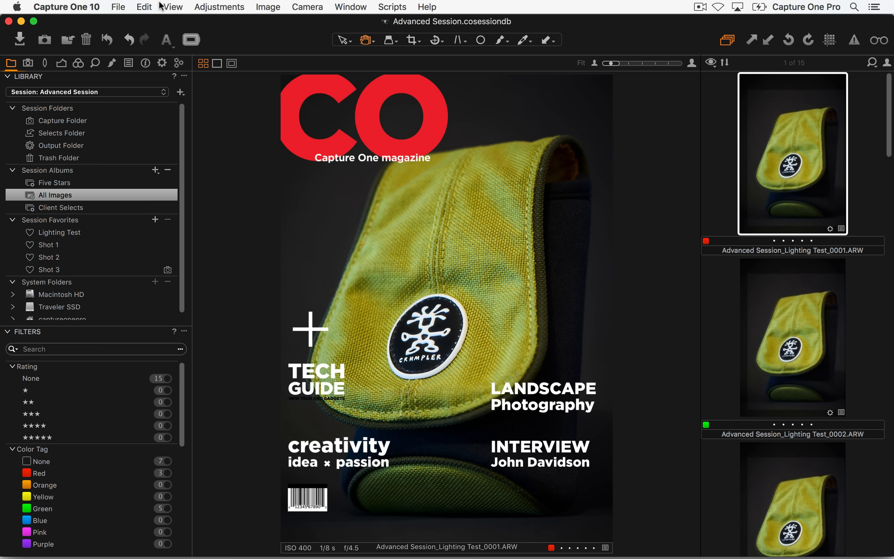
pyautogui.click(119, 5)
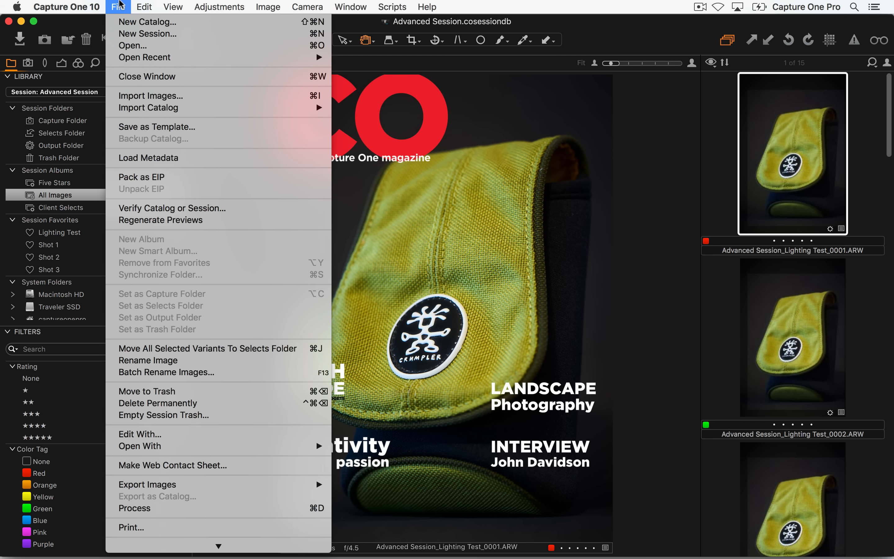
pyautogui.click(209, 129)
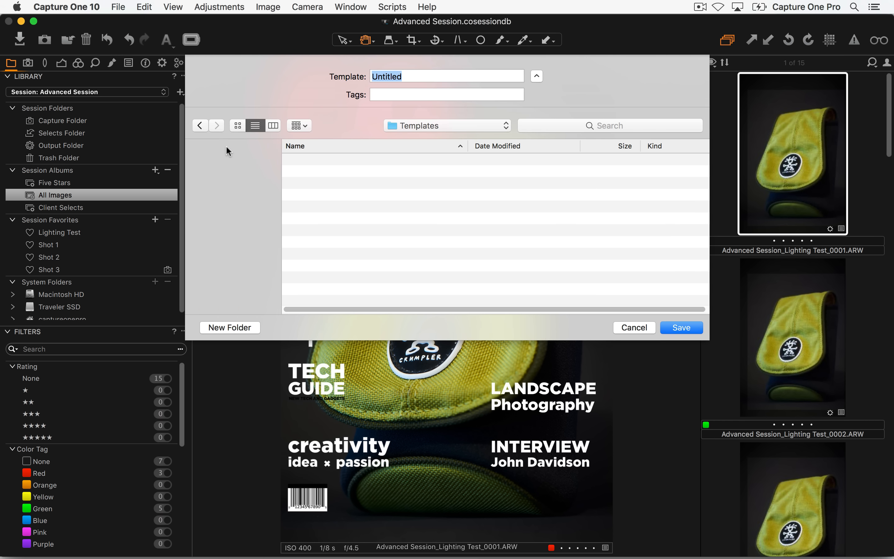
pyautogui.write('Davi')
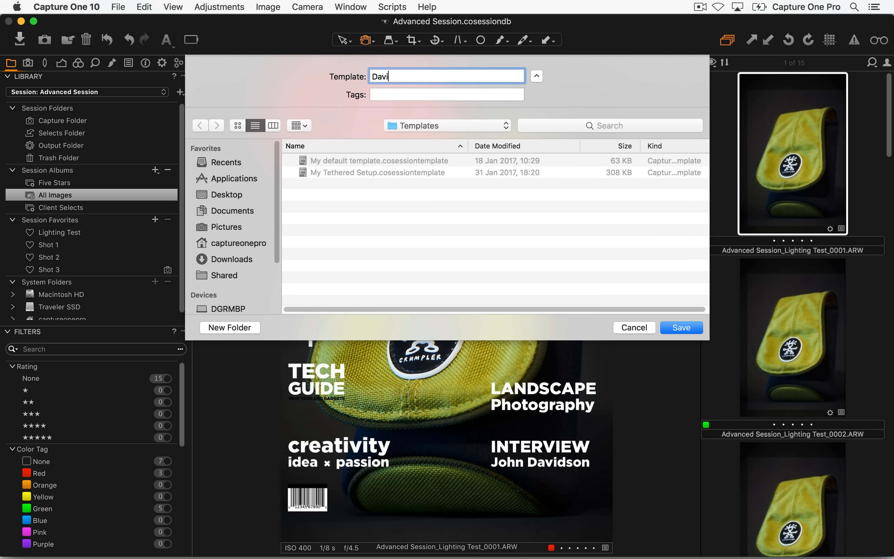
pyautogui.write("d's Adv Session")
pyautogui.press('Return')
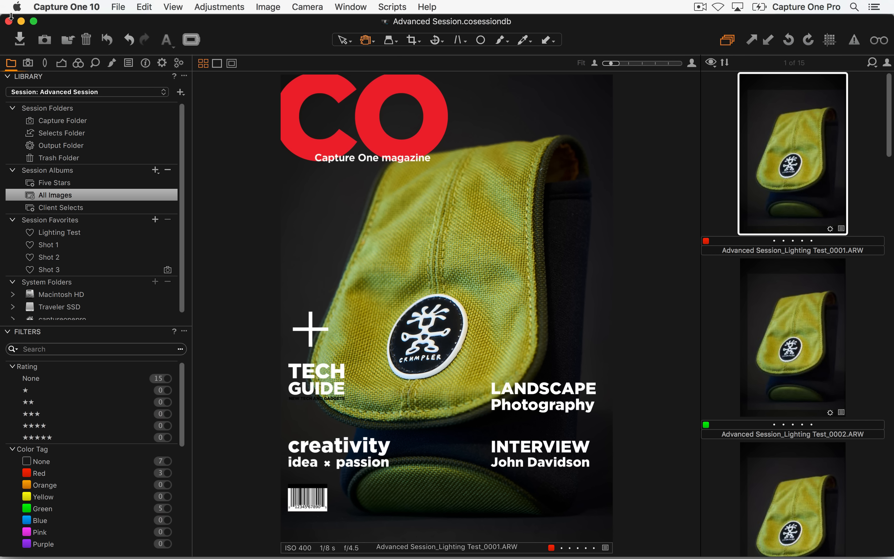
# Step: Close the Advanced Session window and the two open Finder windows
pyautogui.click(8, 21)
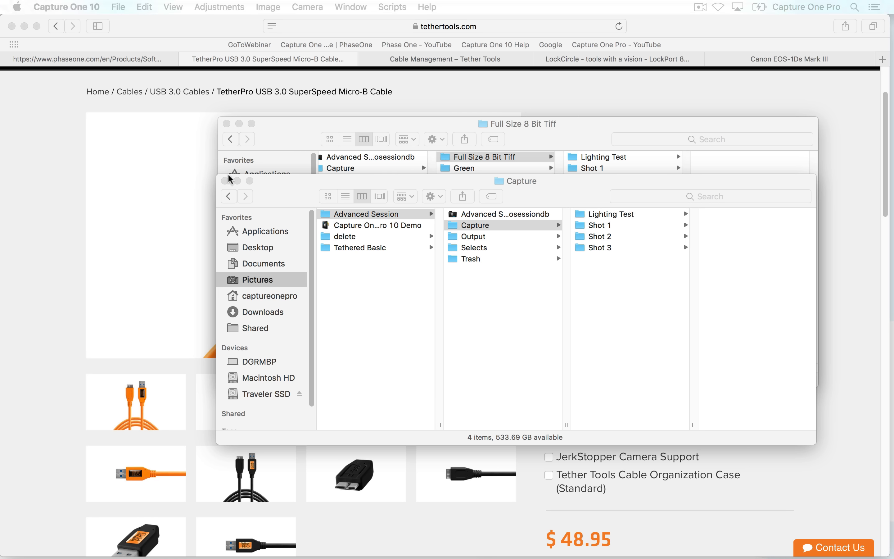
pyautogui.click(225, 180)
pyautogui.click(226, 124)
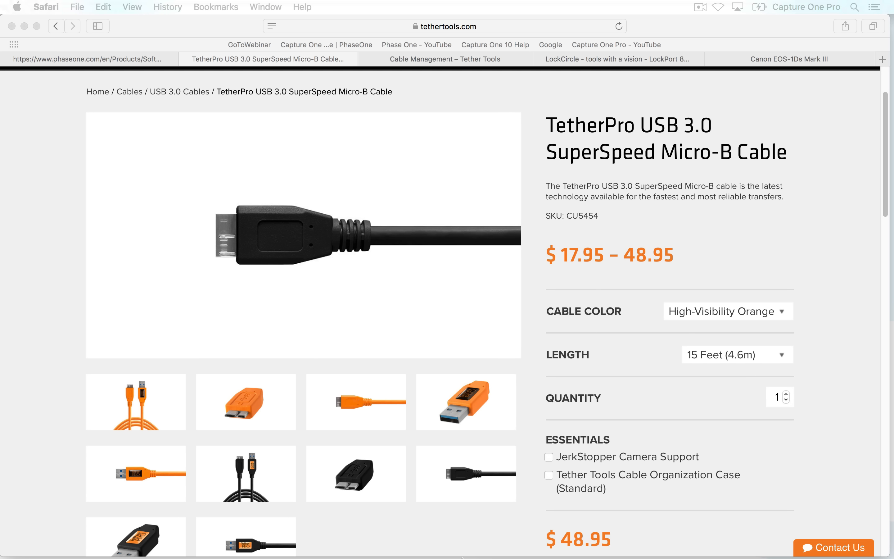
# Step: Switch to Capture One and create a session named Another Session from the saved Adv Session template, opening in a new window
pyautogui.moveTo(454, 556)
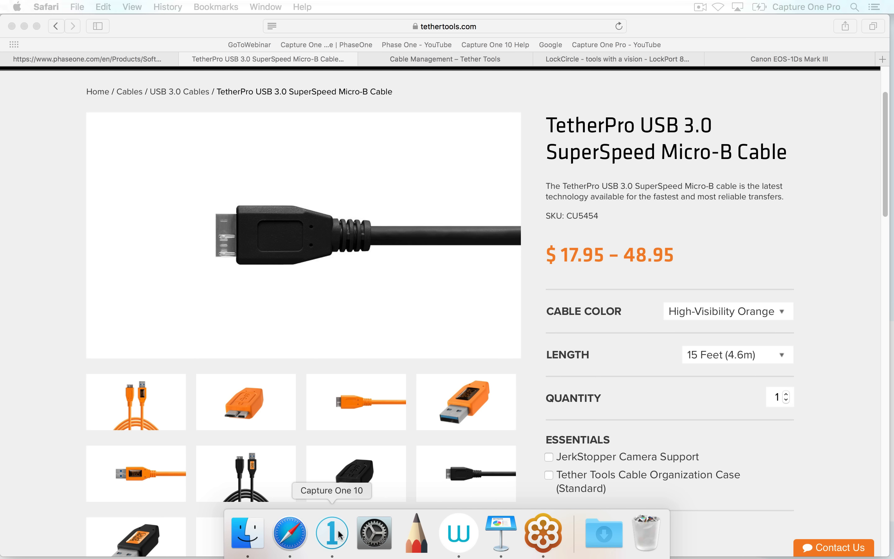
pyautogui.click(78, 7)
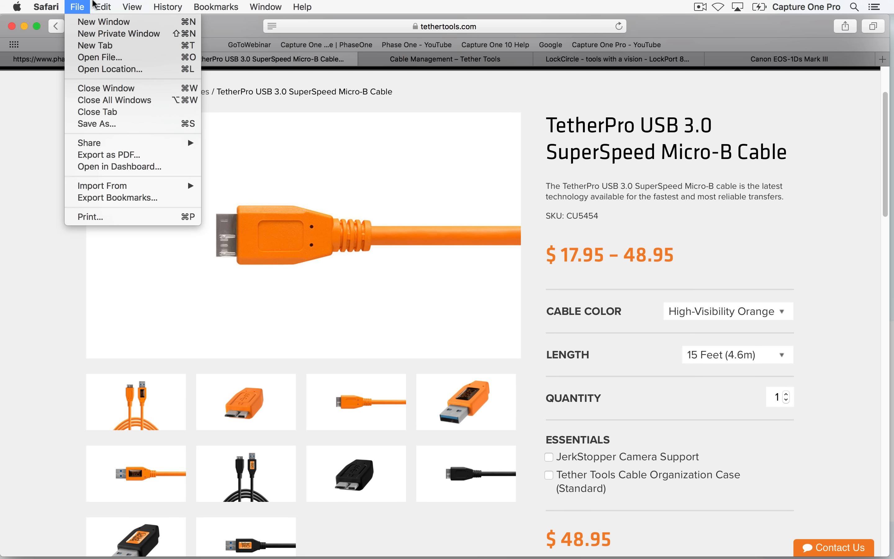
pyautogui.press('super+Tab')
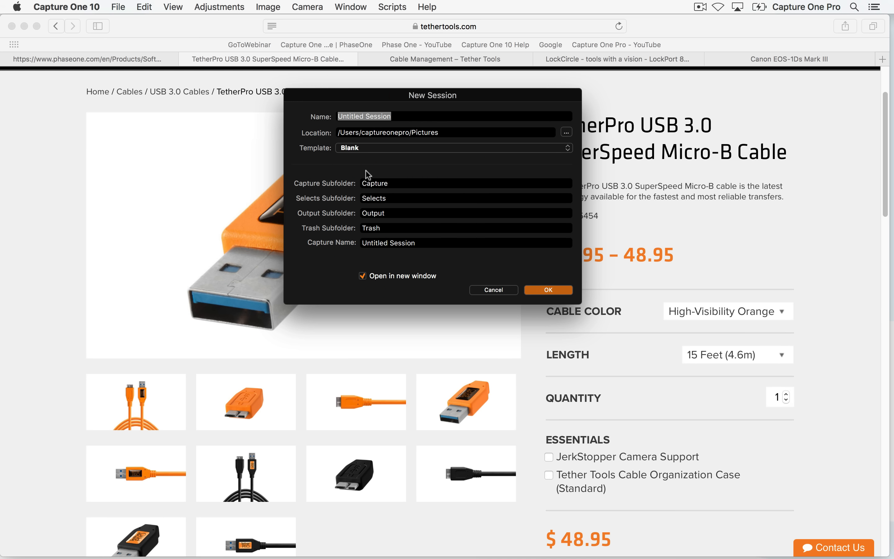
pyautogui.write('A')
pyautogui.press('BackSpace')
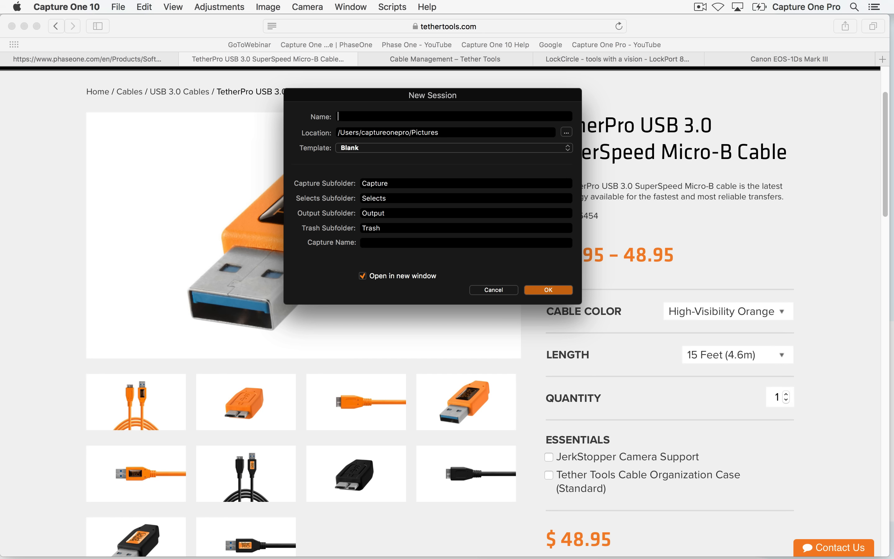
pyautogui.write('Another Session')
pyautogui.click(383, 149)
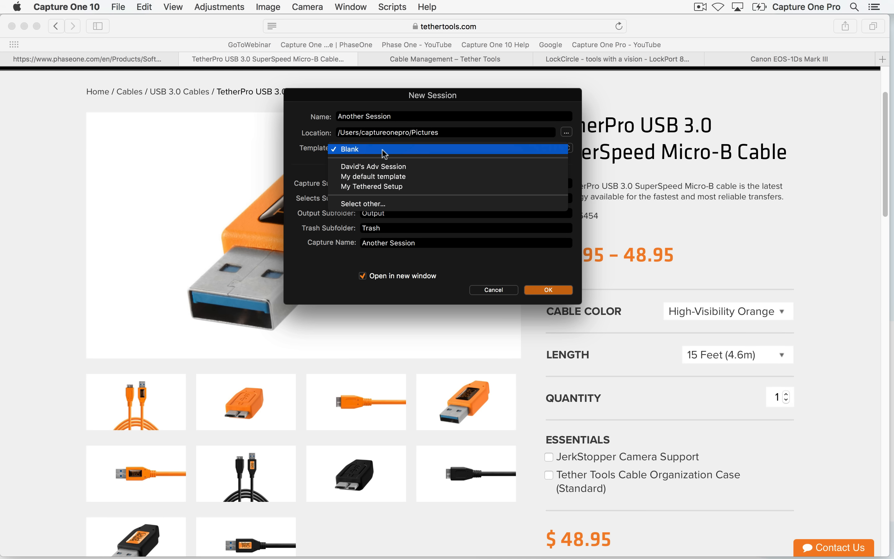
pyautogui.click(396, 166)
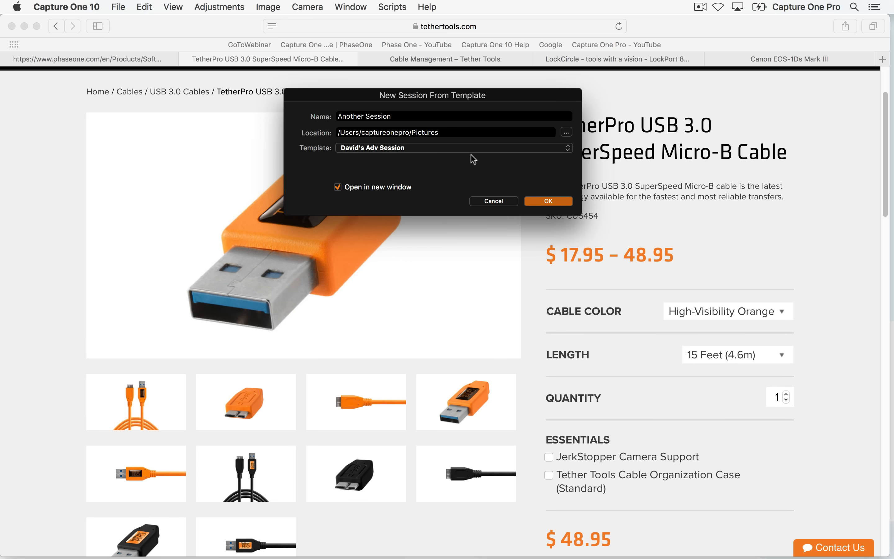
pyautogui.click(534, 200)
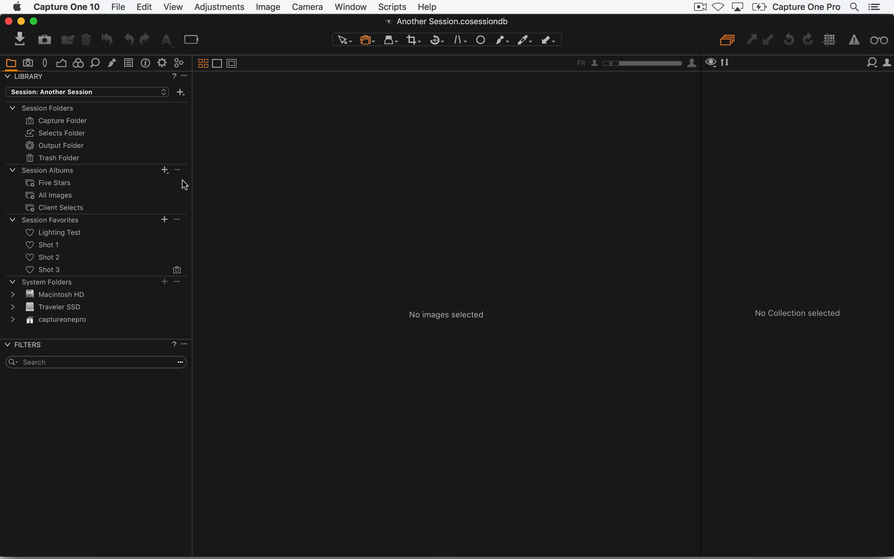
# Step: Reveal Another Session.cosessiondb in Finder and examine the subfolders of its Capture folder
pyautogui.rightClick(390, 22)
pyautogui.click(399, 34)
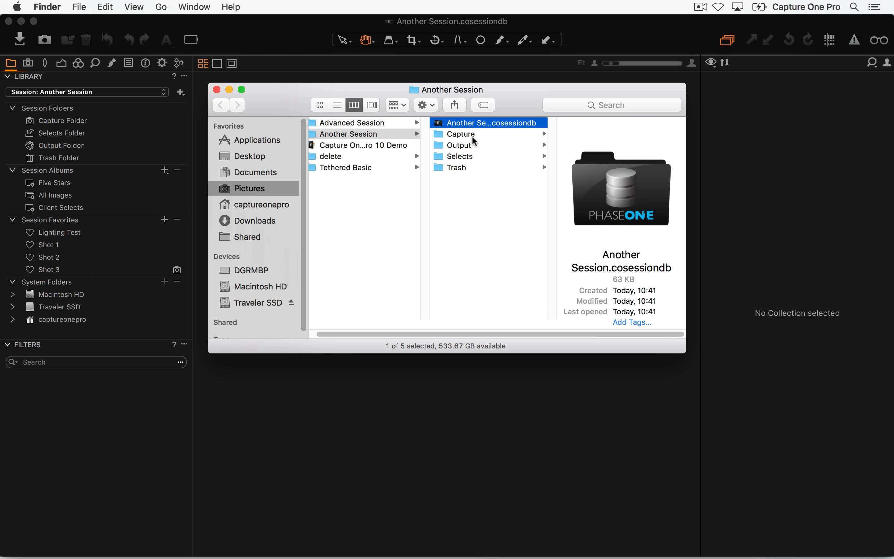
pyautogui.click(472, 134)
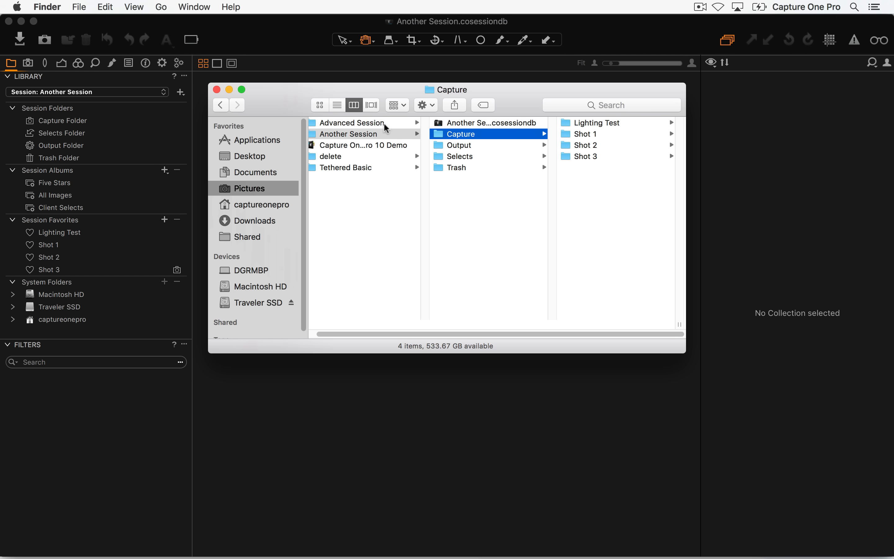
# Step: Return to Capture One, show the capture tools and inspect the floating Next Capture Naming format near the viewer's upper edge
pyautogui.click(57, 62)
pyautogui.click(29, 64)
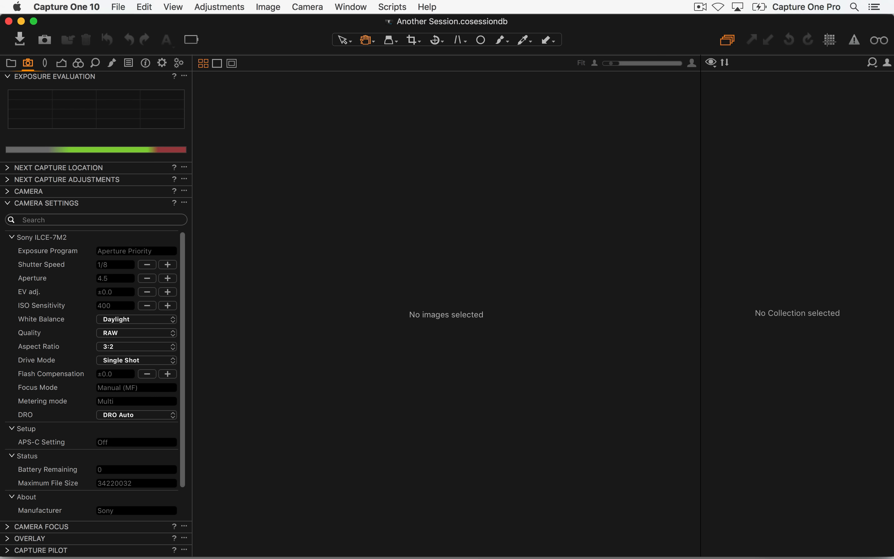
pyautogui.moveTo(341, 492); pyautogui.dragTo(341, 86)
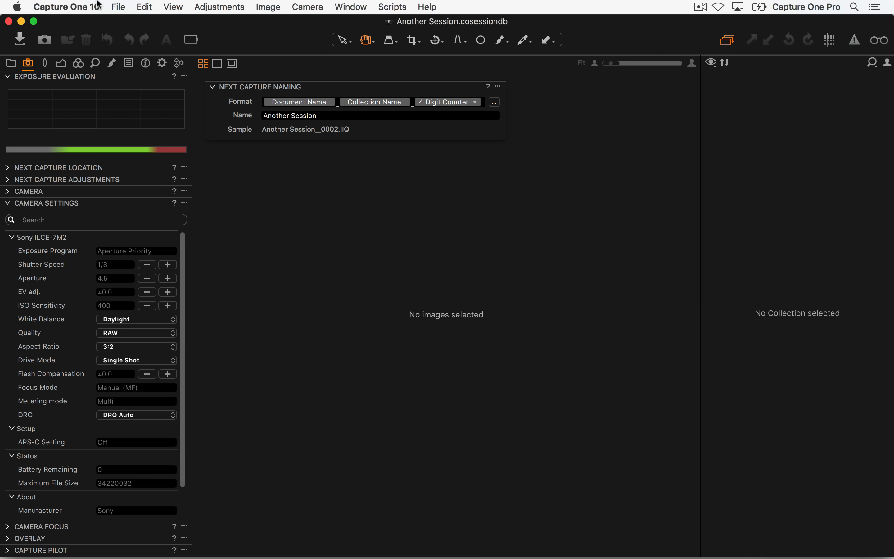
# Step: Reopen the recent Advanced Session.cosessiondb and remove the floating Next Capture Naming tool
pyautogui.click(122, 4)
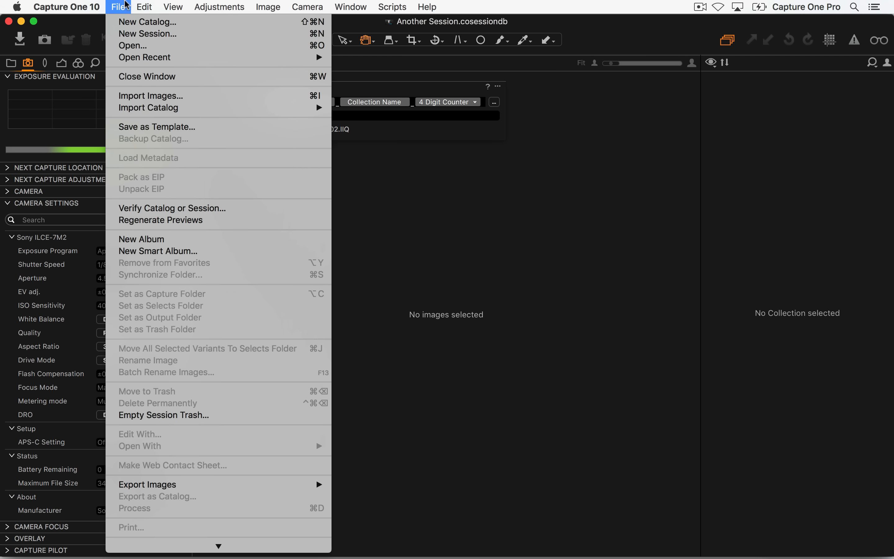
pyautogui.click(125, 3)
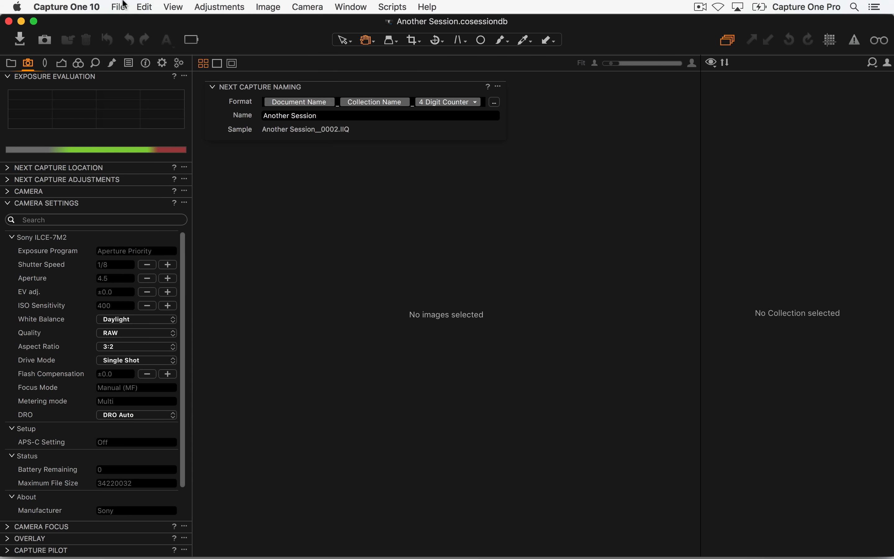
pyautogui.click(104, 6)
pyautogui.moveTo(118, 5)
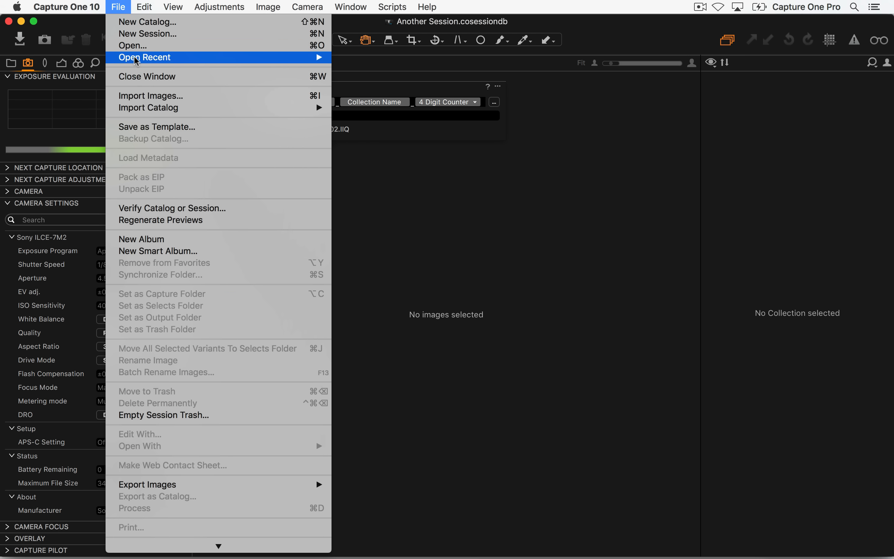
pyautogui.moveTo(140, 58)
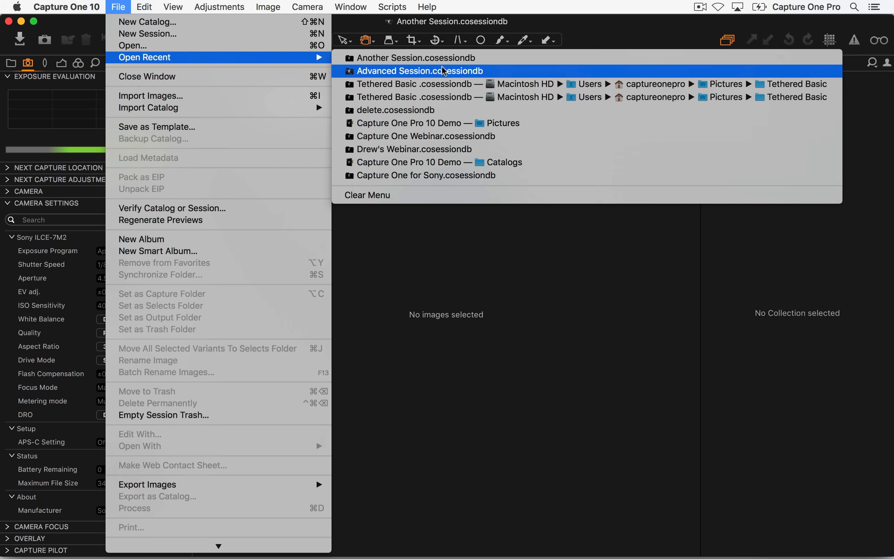
pyautogui.click(449, 71)
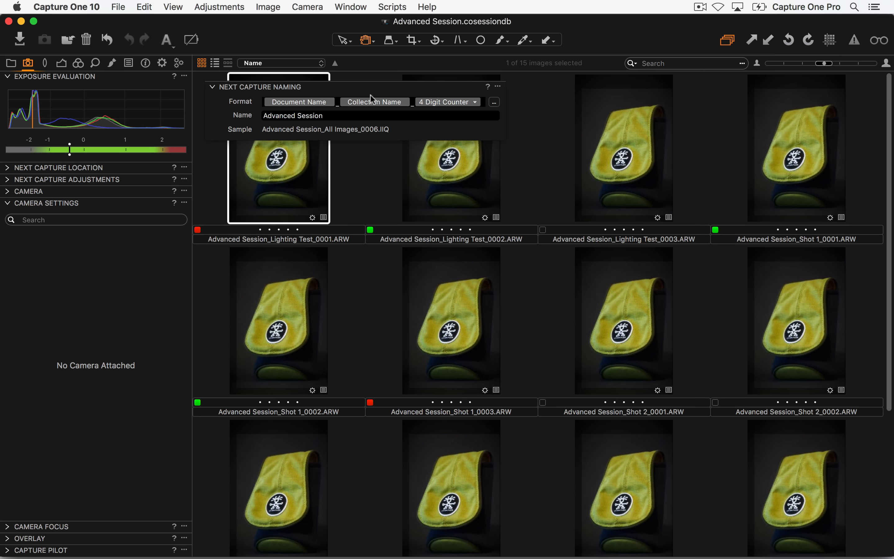
pyautogui.click(498, 87)
pyautogui.click(507, 102)
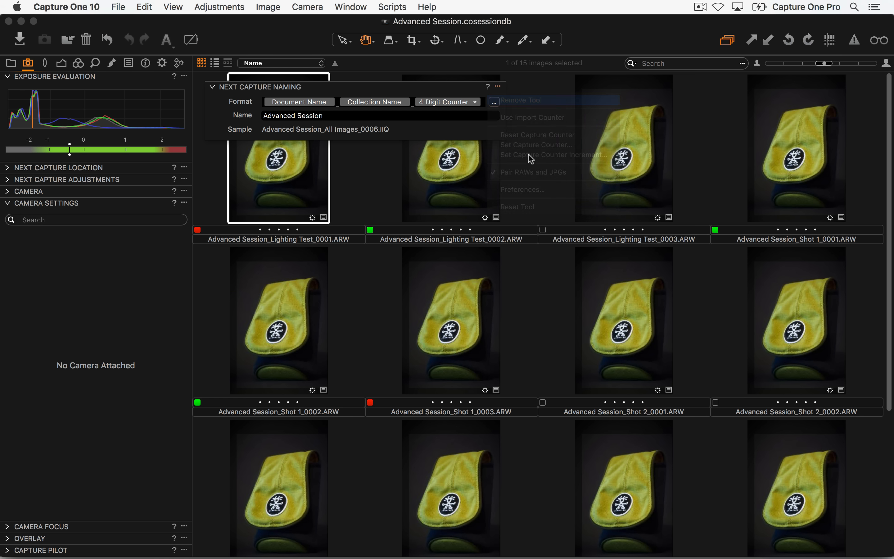
# Step: Pack all images in Advanced Session as EIP and reveal the packed files in Finder
pyautogui.press('super+a')
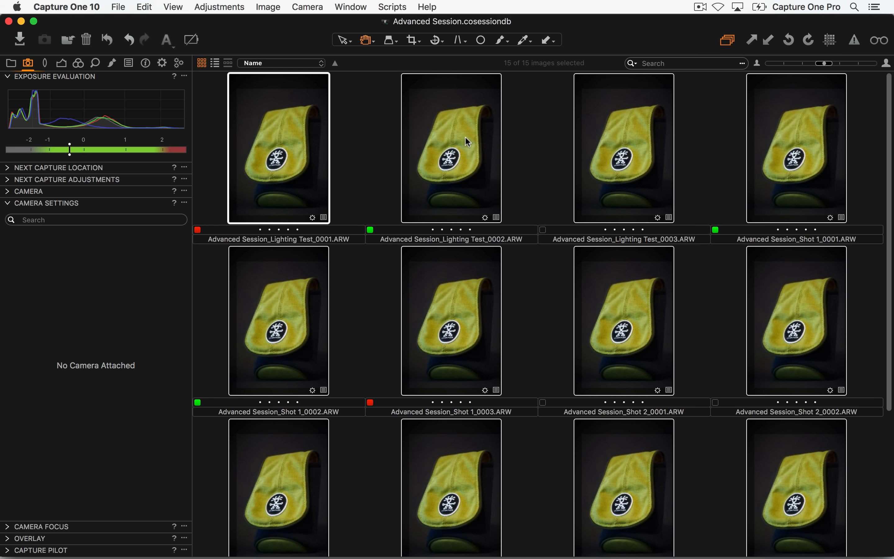
pyautogui.rightClick(462, 136)
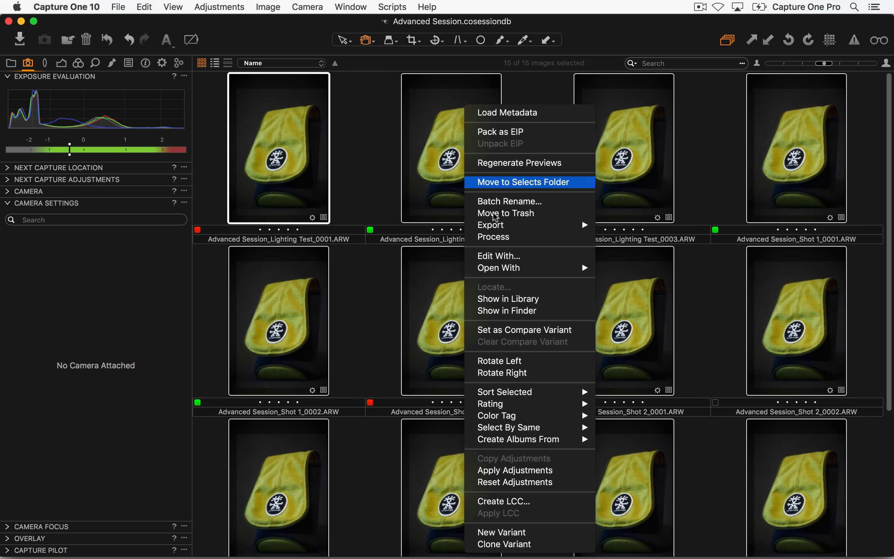
pyautogui.click(517, 134)
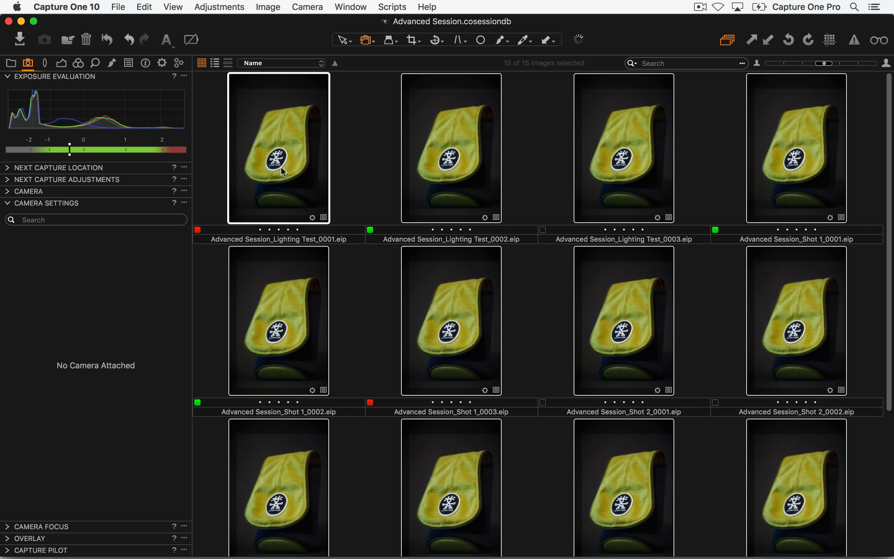
pyautogui.rightClick(293, 143)
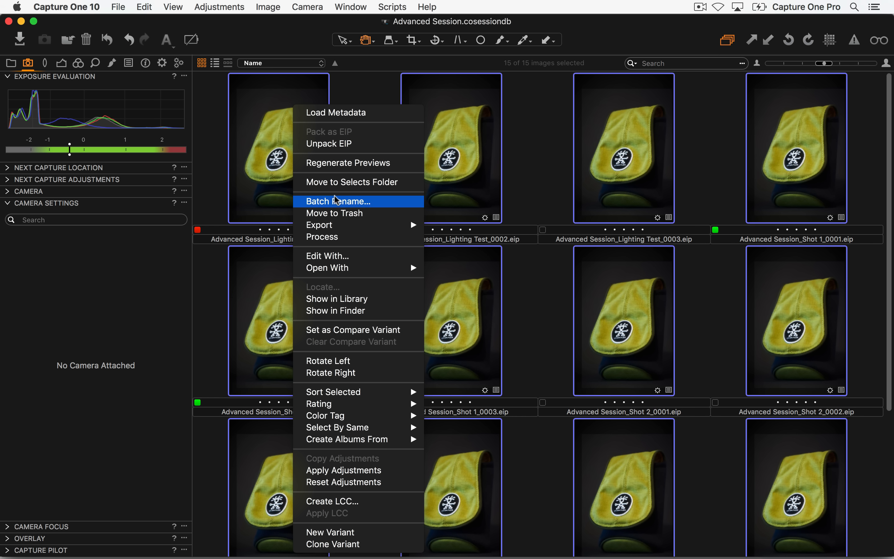
pyautogui.click(377, 311)
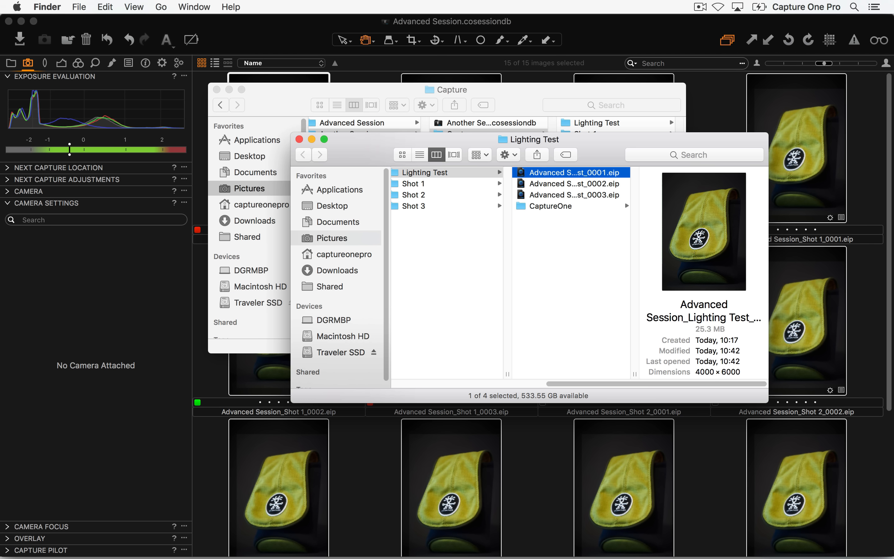
# Step: Switch to Keynote
pyautogui.press('super+Tab')
pyautogui.press('super+Tab')
pyautogui.press('super+Tab')
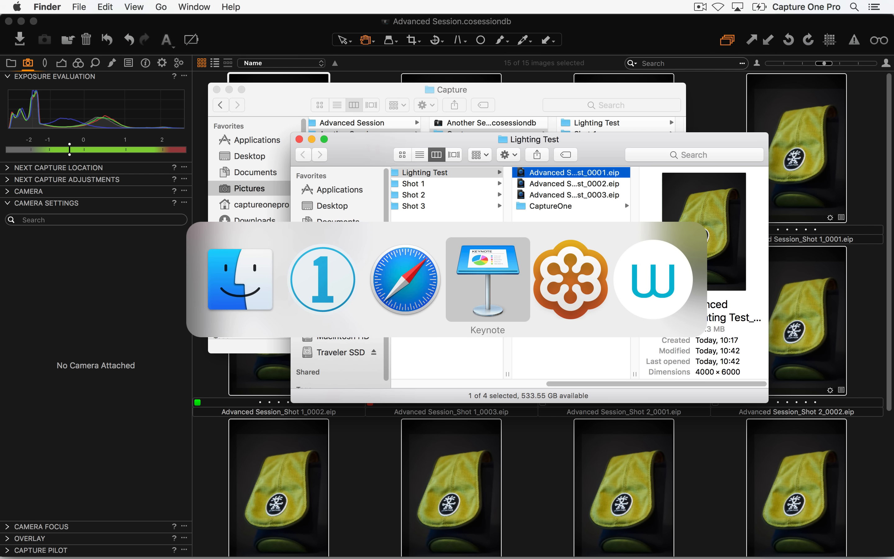